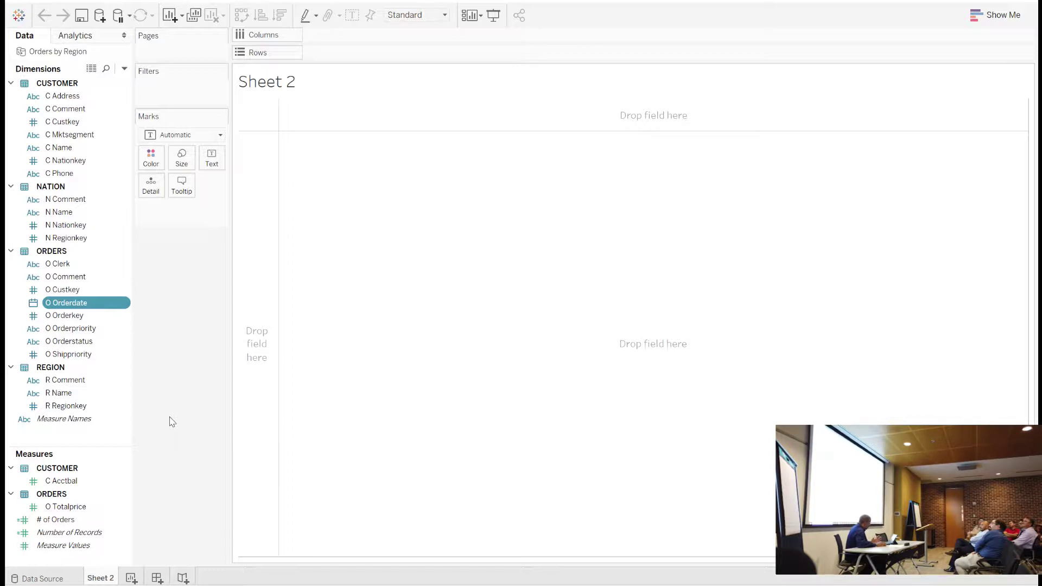
Step: Create a parameter from the O Orderdate field and name it Select Quarter
right_click(106, 307)
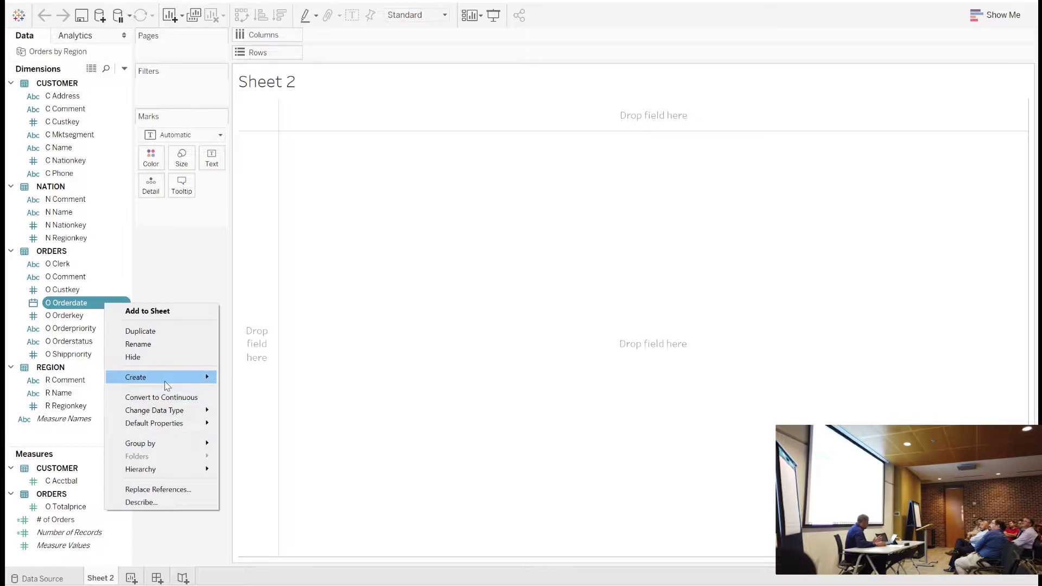
mouse_move(140, 377)
click(250, 419)
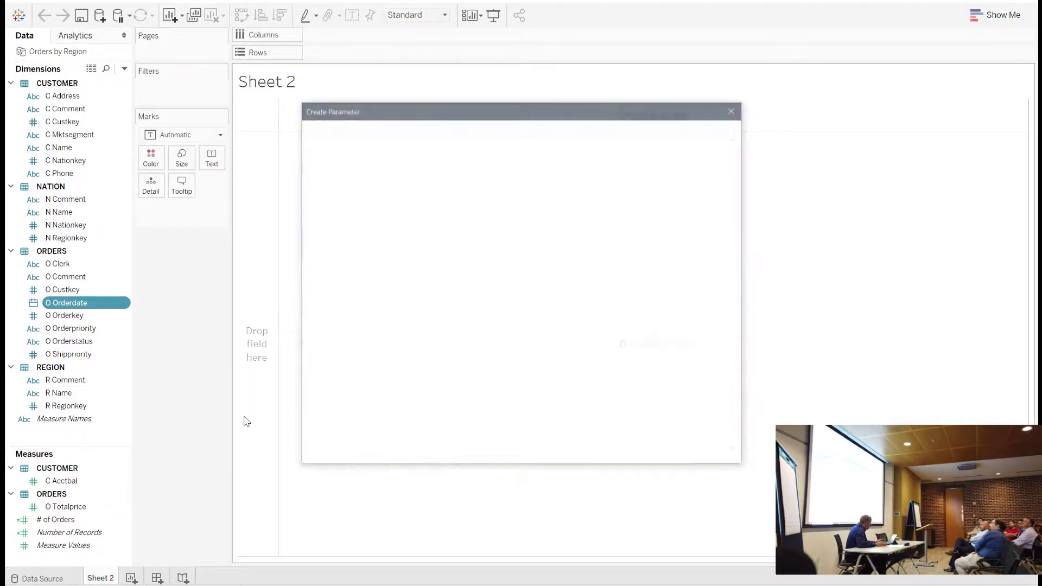
text(S)
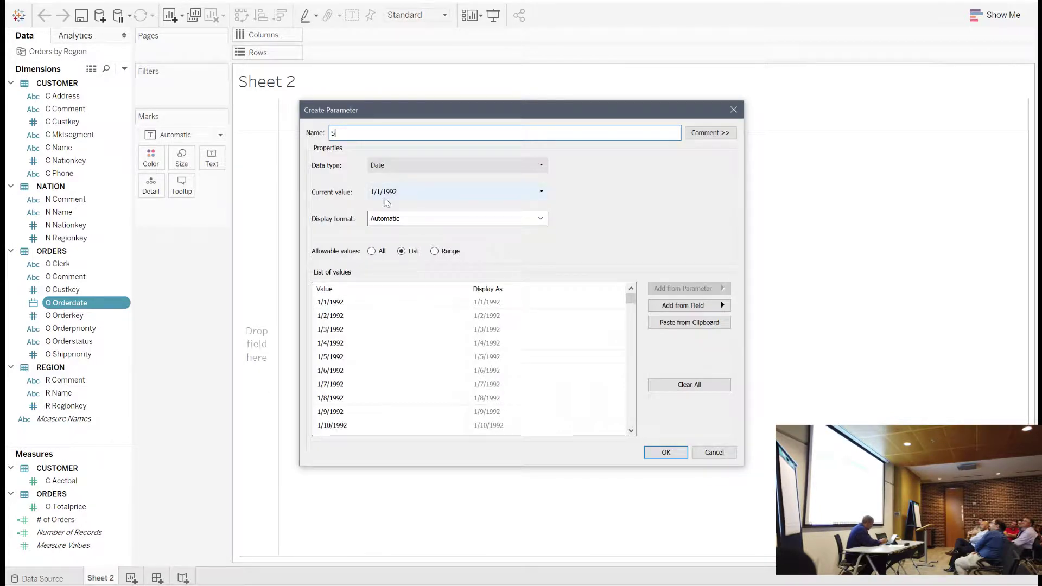
text(elect Quarter)
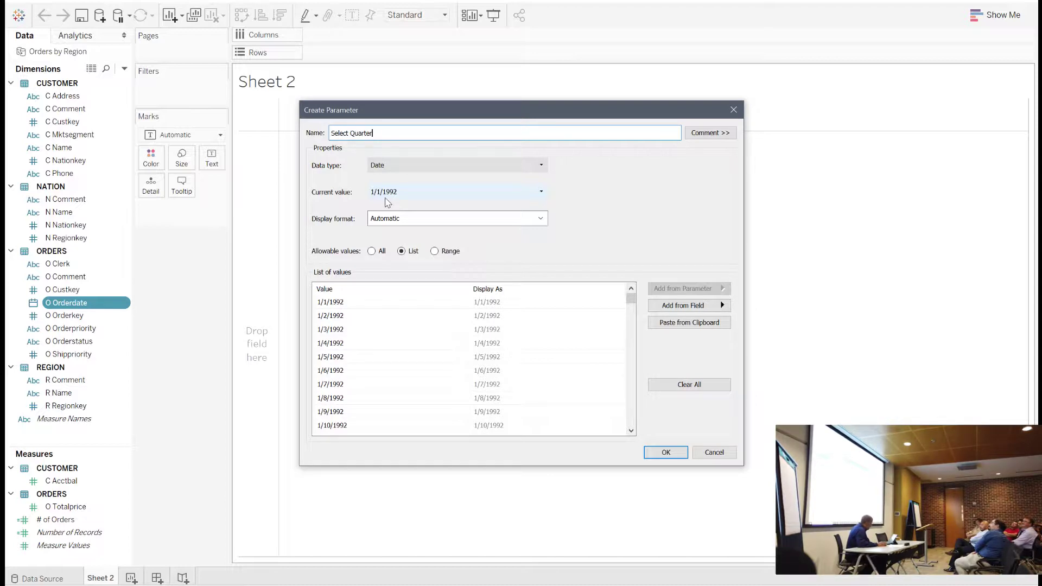
Step: Restrict the parameter's allowable values to a range with a step size of 1 quarter
click(435, 252)
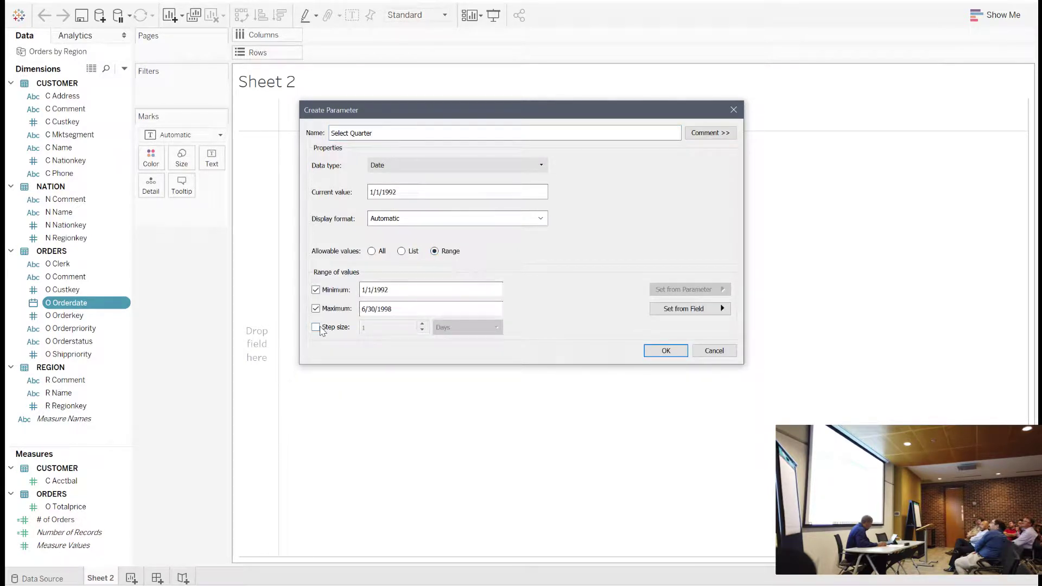
click(315, 328)
click(459, 327)
click(446, 347)
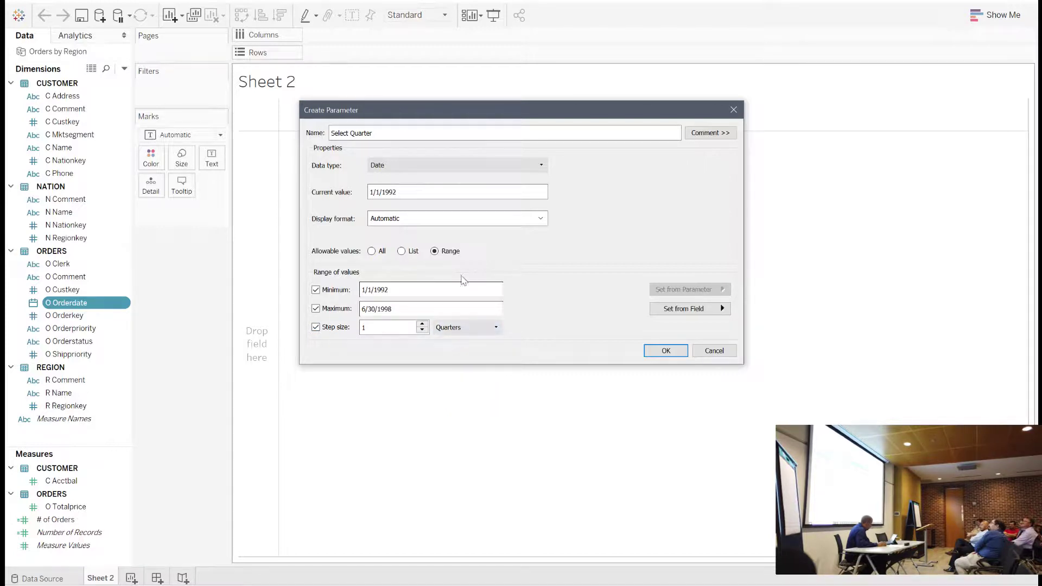
Step: Give the parameter the custom display format "Q"q yyyy and finish creating it
click(470, 223)
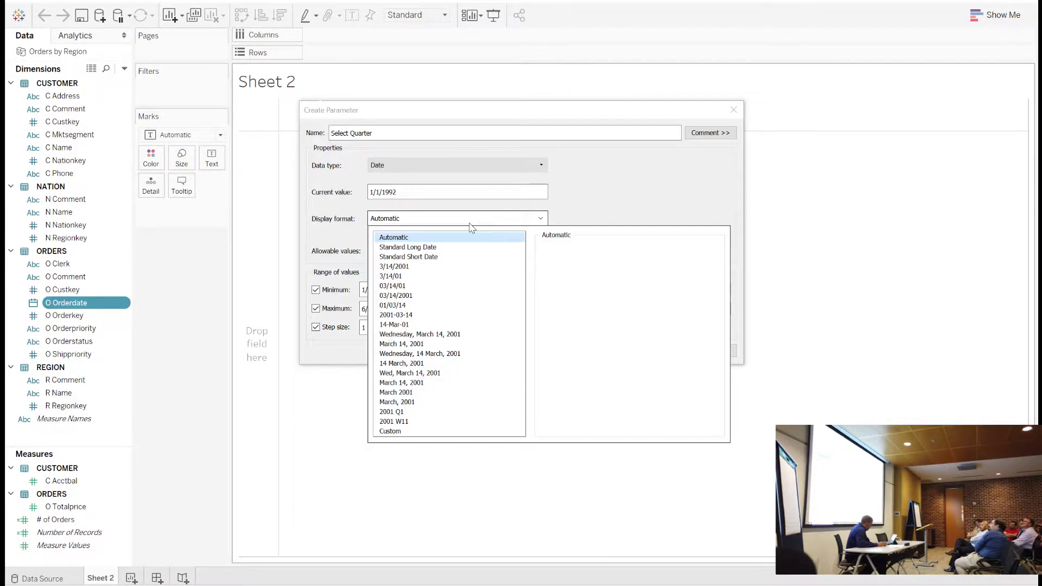
click(417, 412)
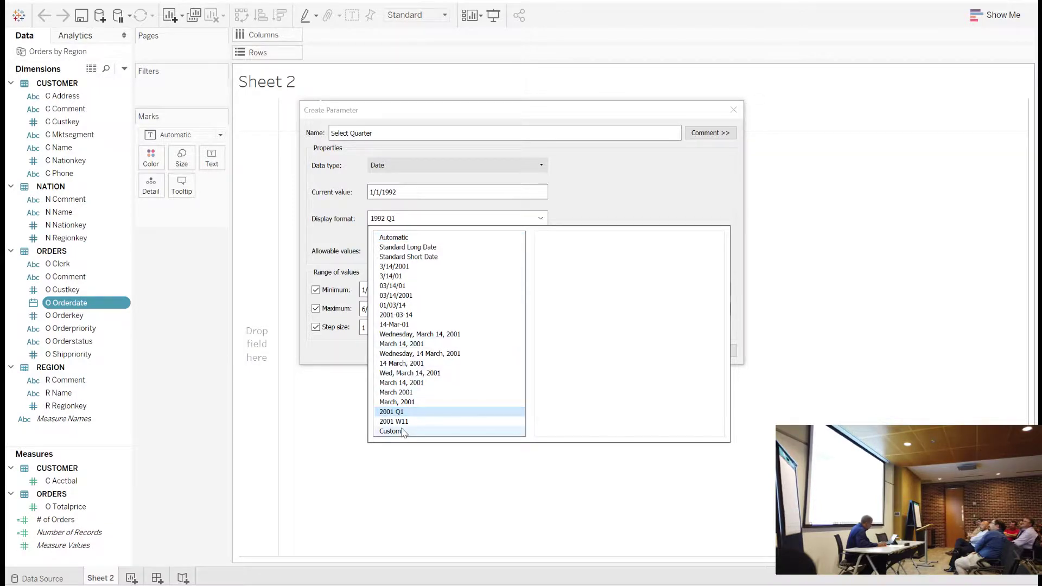
click(403, 433)
double_click(550, 264)
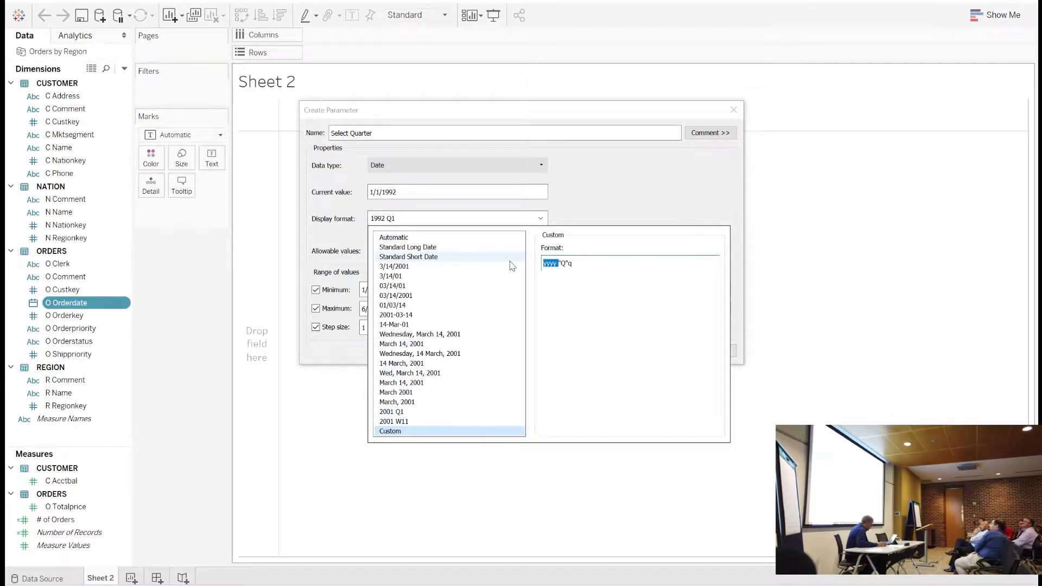
key(BackSpace)
text(yyyy)
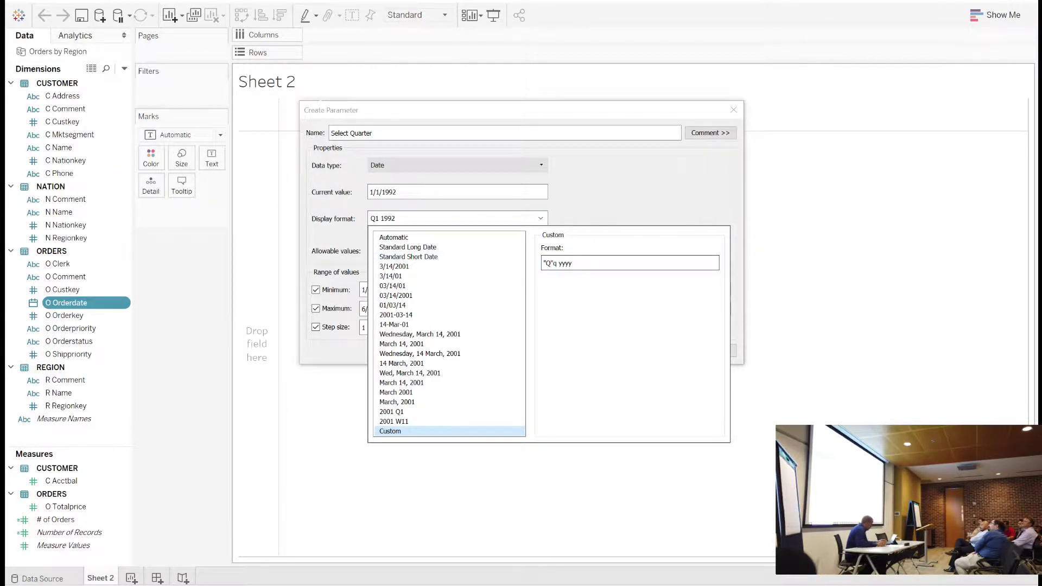
click(578, 215)
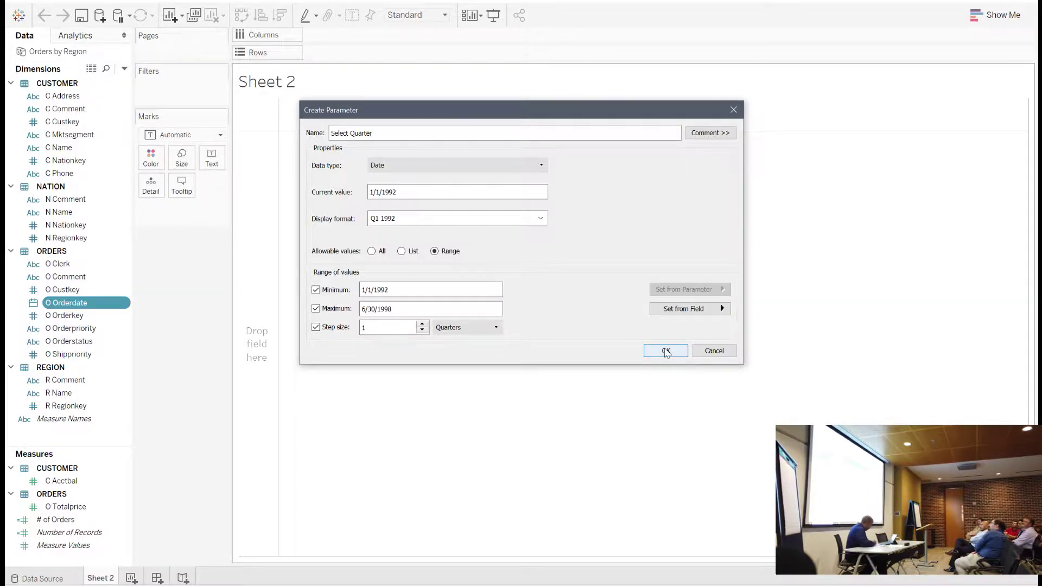
click(667, 351)
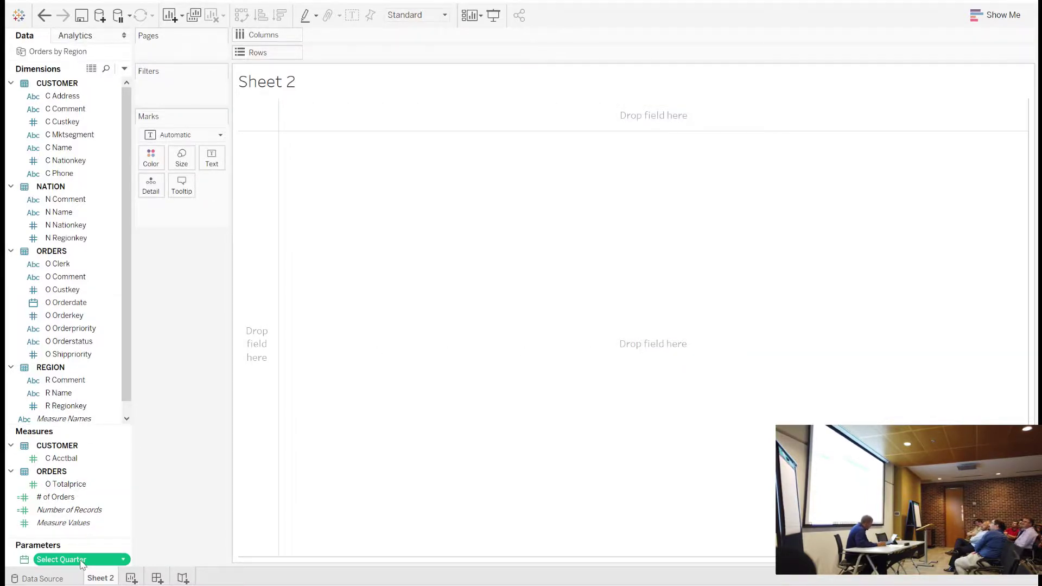
Step: Show the Select Quarter parameter control on the sheet and place it below the Marks card
right_click(82, 562)
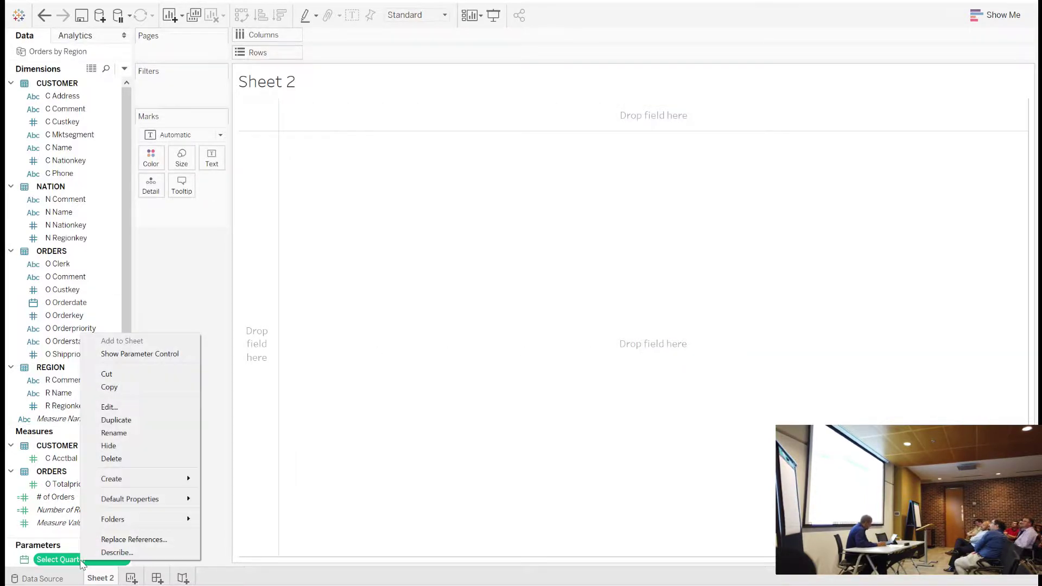
click(134, 356)
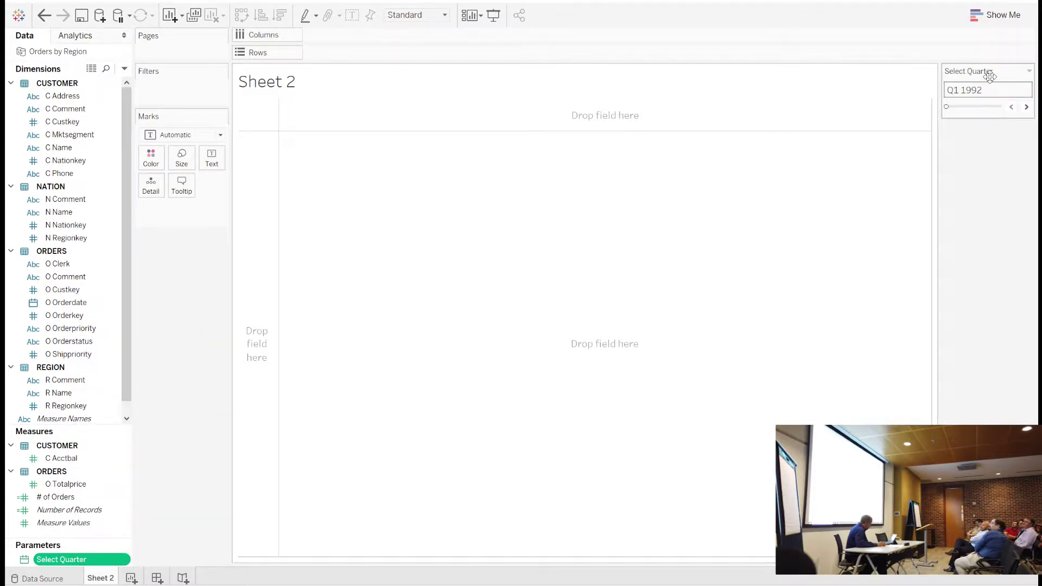
drag(988, 82, 193, 259)
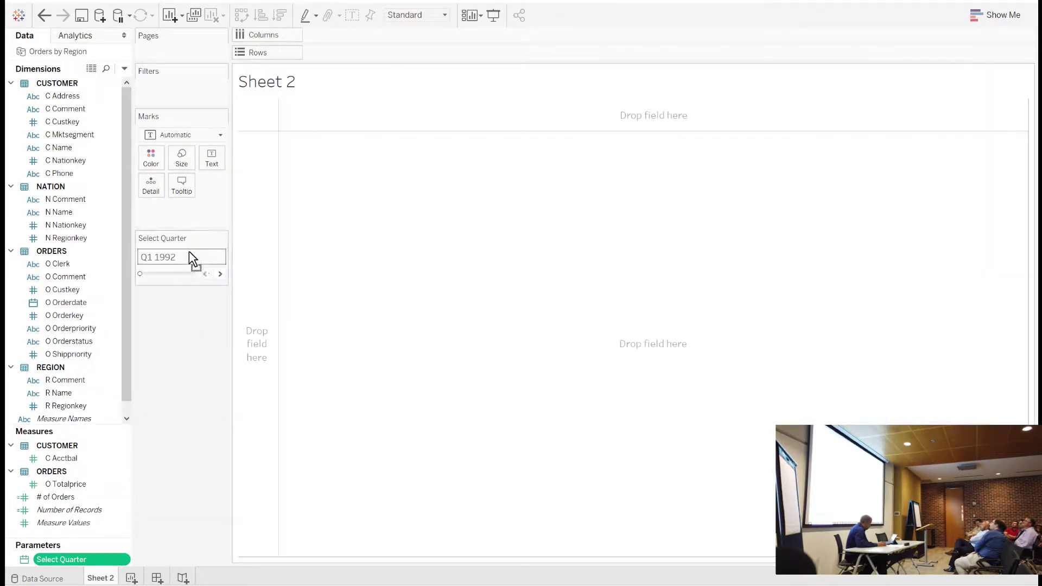
Step: Step the Select Quarter control forward and back through the quarters, ending on Q2 1992
click(221, 274)
click(220, 274)
click(220, 275)
click(221, 274)
click(205, 275)
click(205, 275)
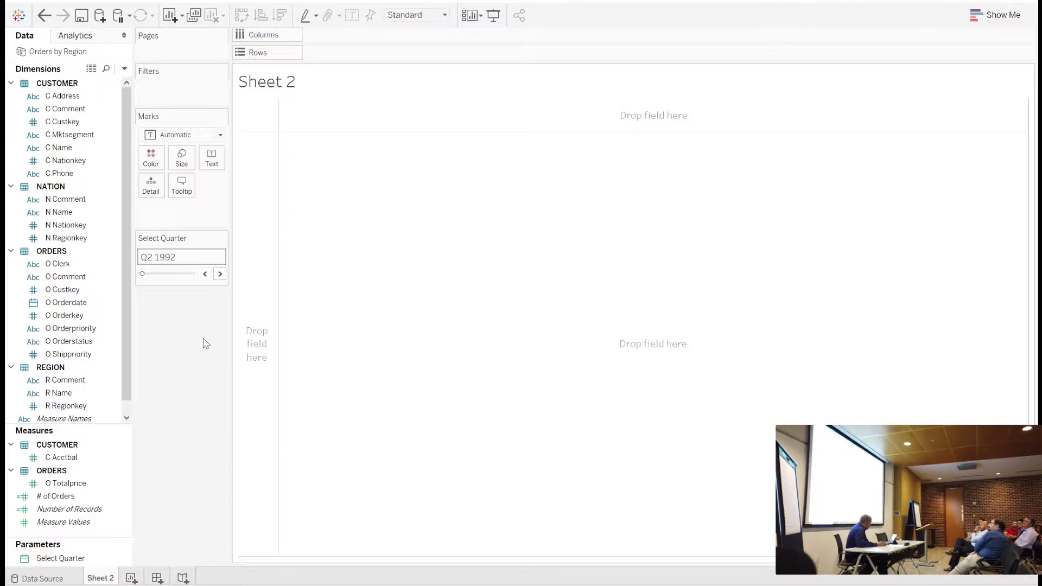
Step: Review the formula of the # of Orders calculated field and close it without changes
right_click(70, 497)
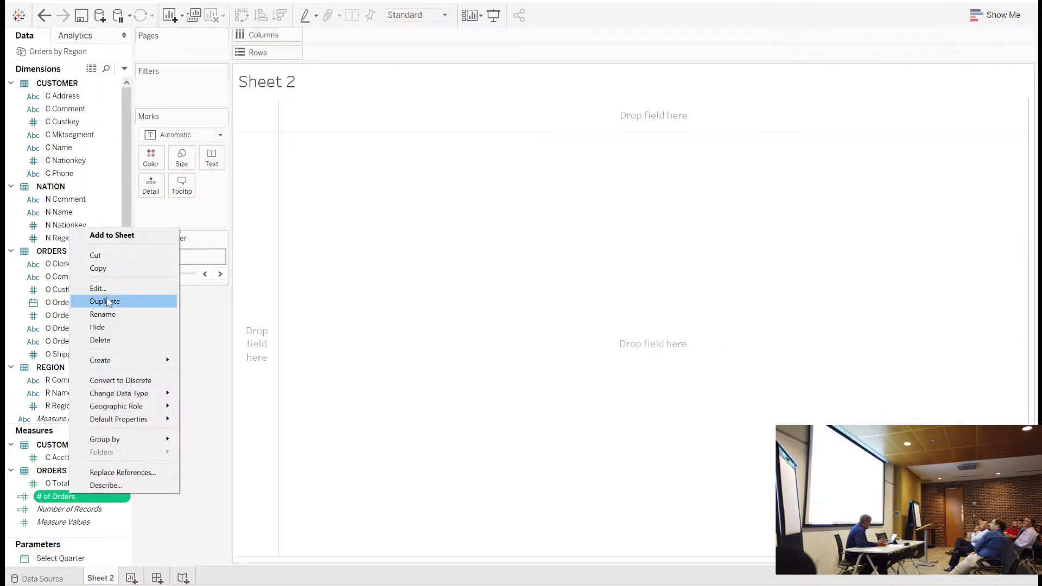
click(111, 289)
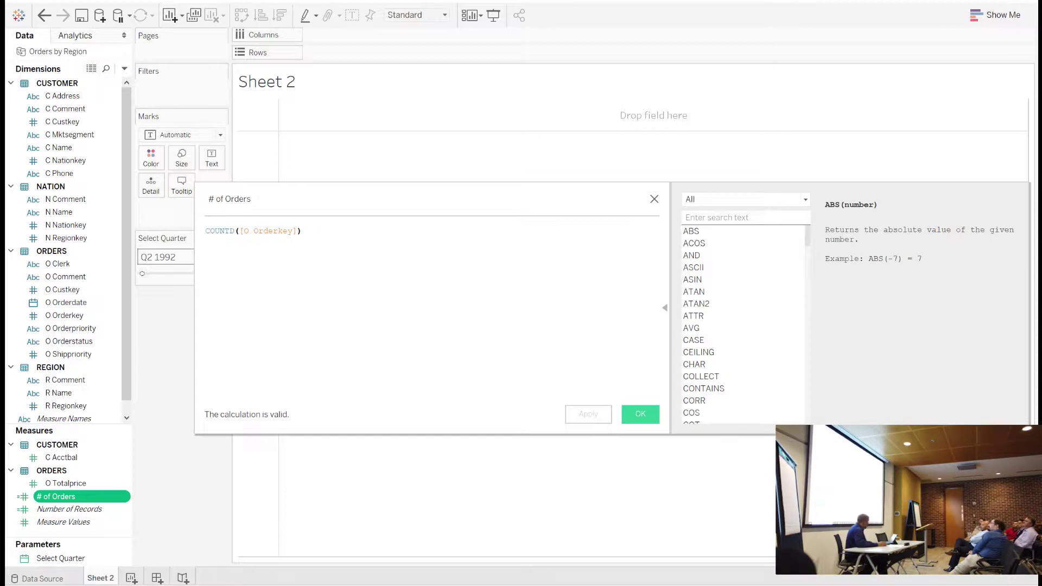
click(655, 200)
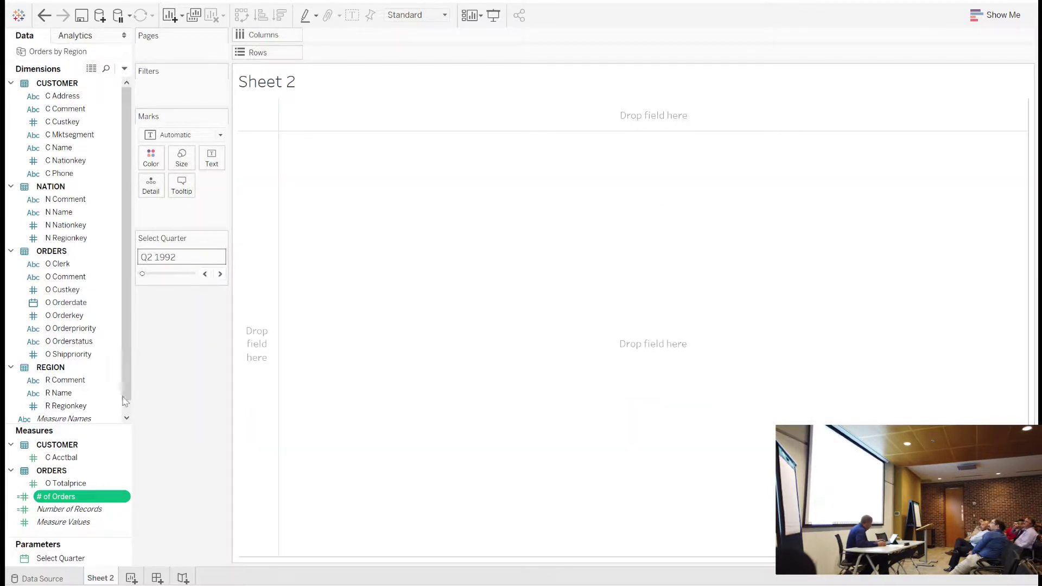
Step: Start a new calculated field with the expression DATETRUNC('quarter',[Select Quarter])
drag(93, 424, 110, 381)
right_click(60, 498)
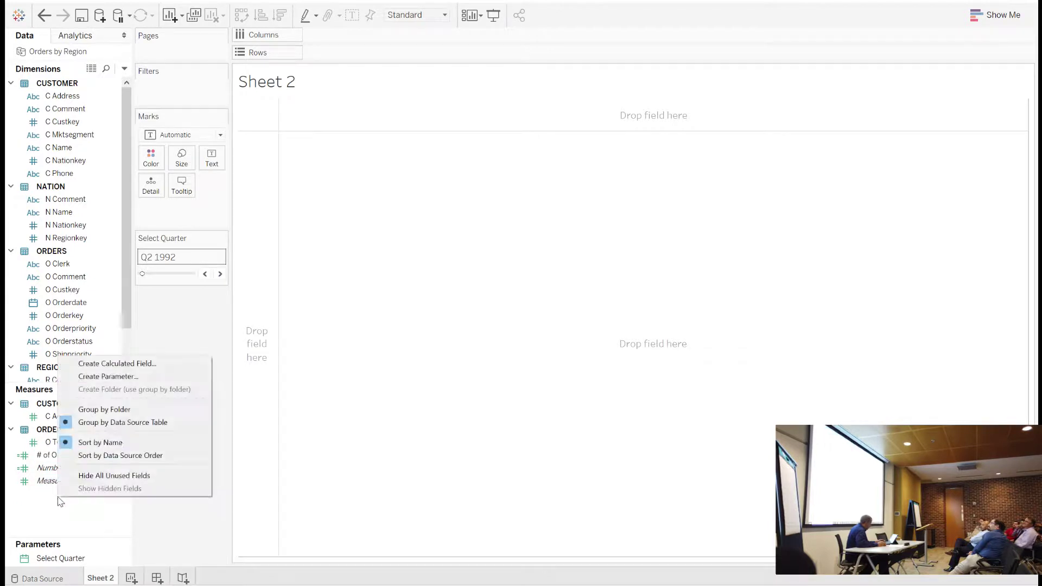
click(134, 364)
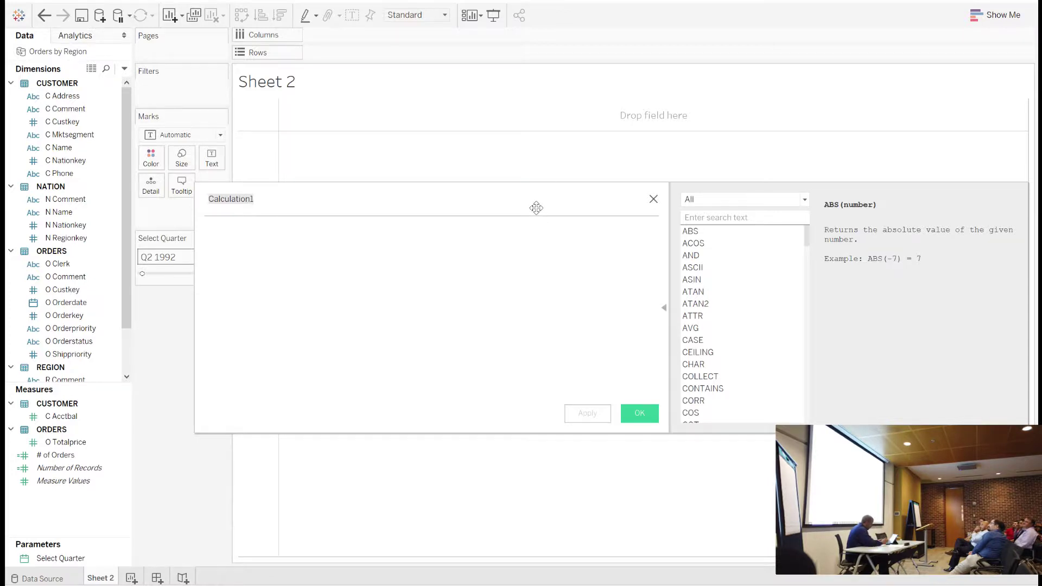
drag(535, 207, 507, 221)
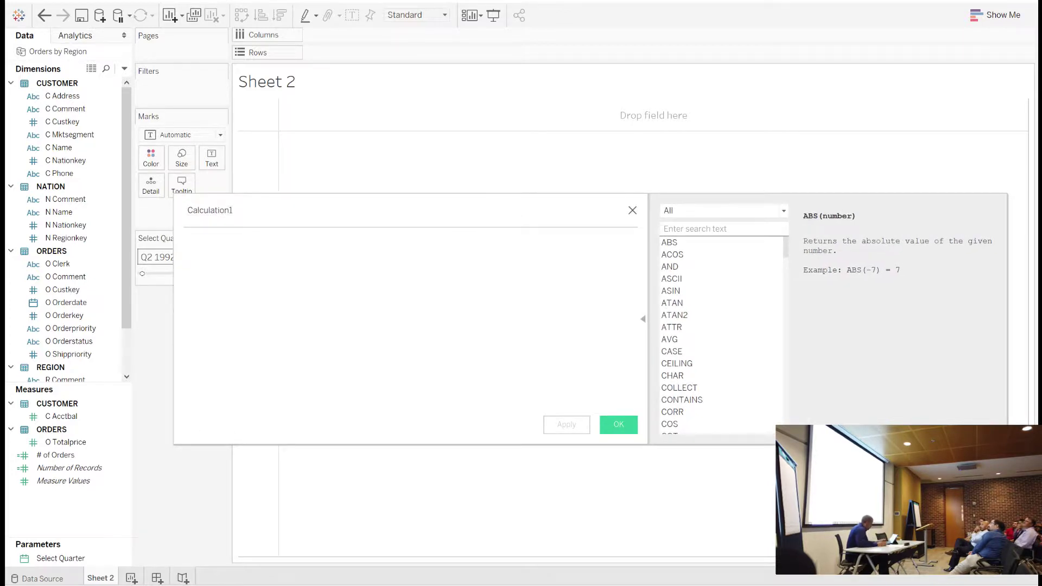
text(Date)
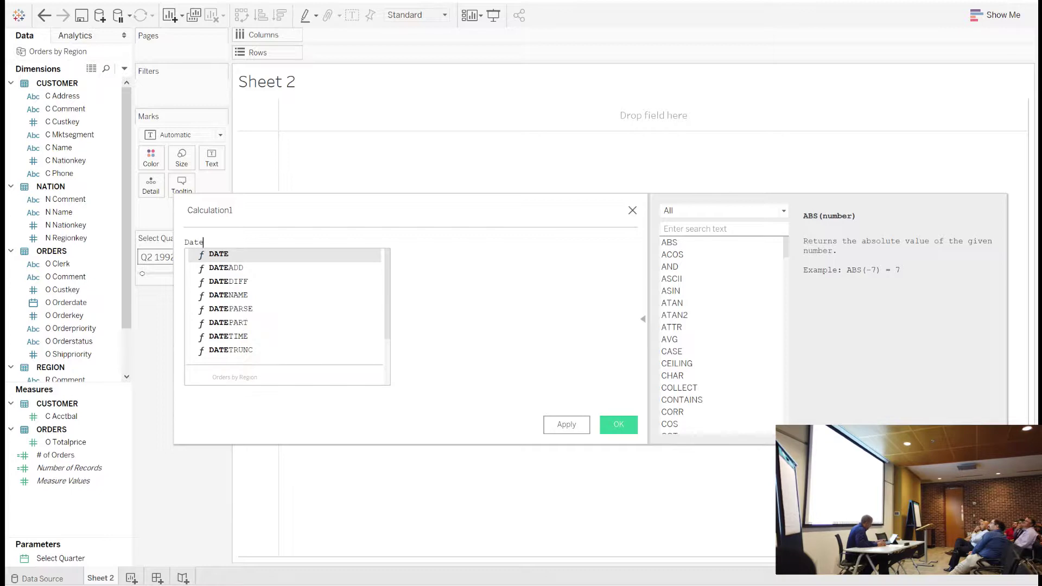
double_click(282, 353)
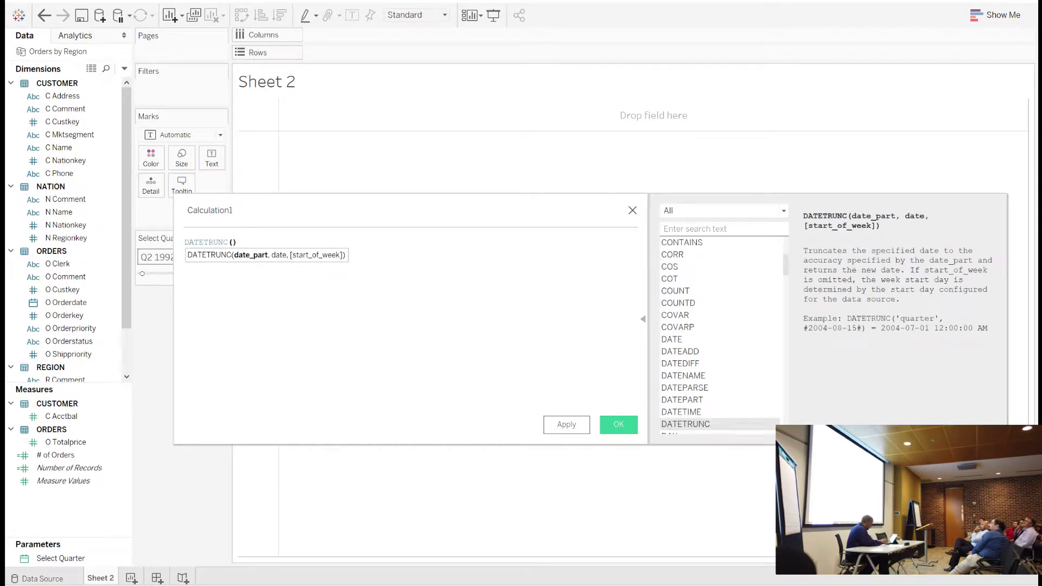
text('quarter',[Sel)
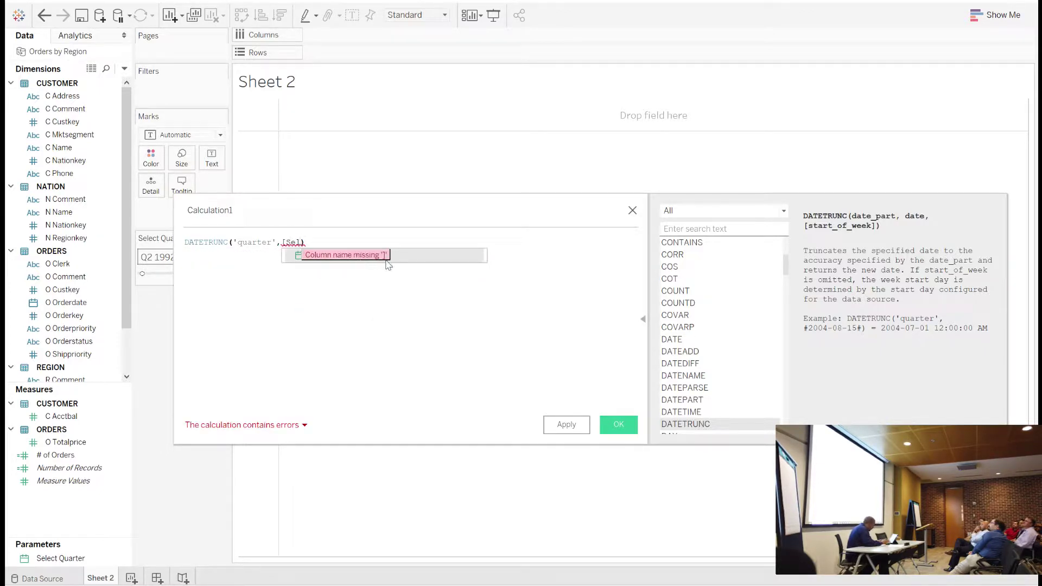
click(405, 260)
text())
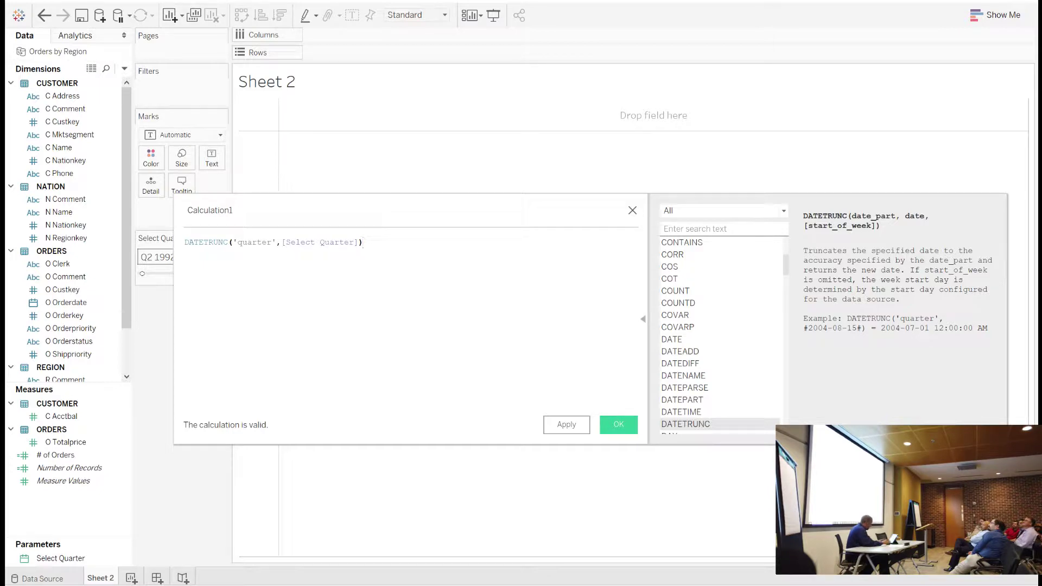
Step: Extend the formula to test equality with DATETRUNC('quarter',[O Orderdate])
text(=)
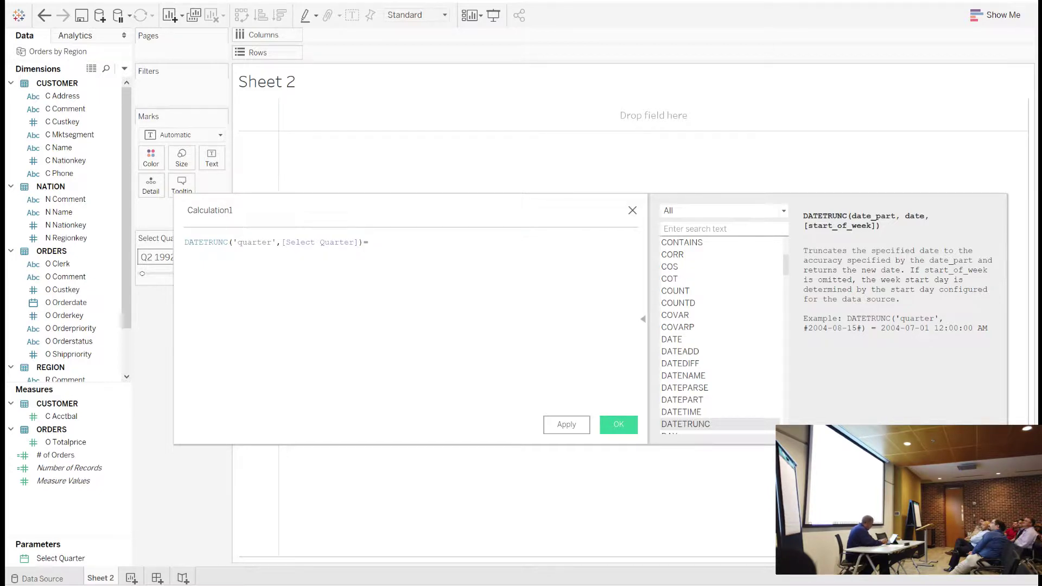
text(D)
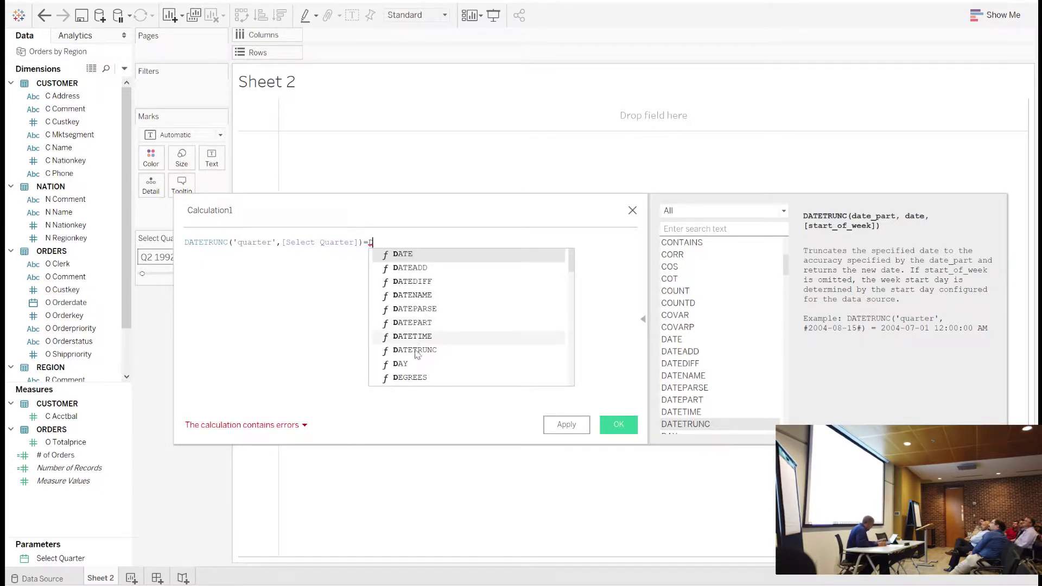
double_click(415, 350)
text('quarter)
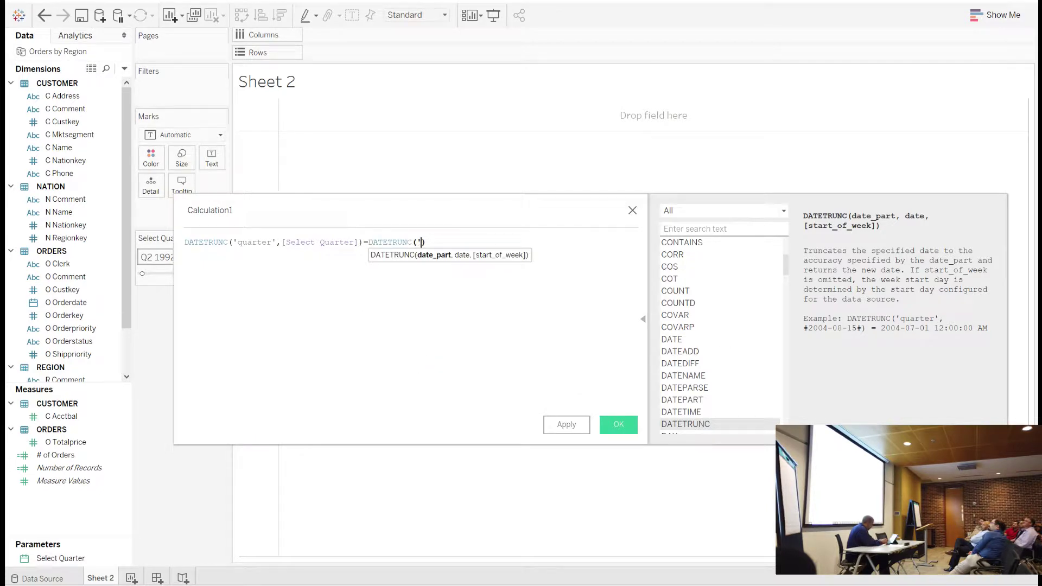
text(',)
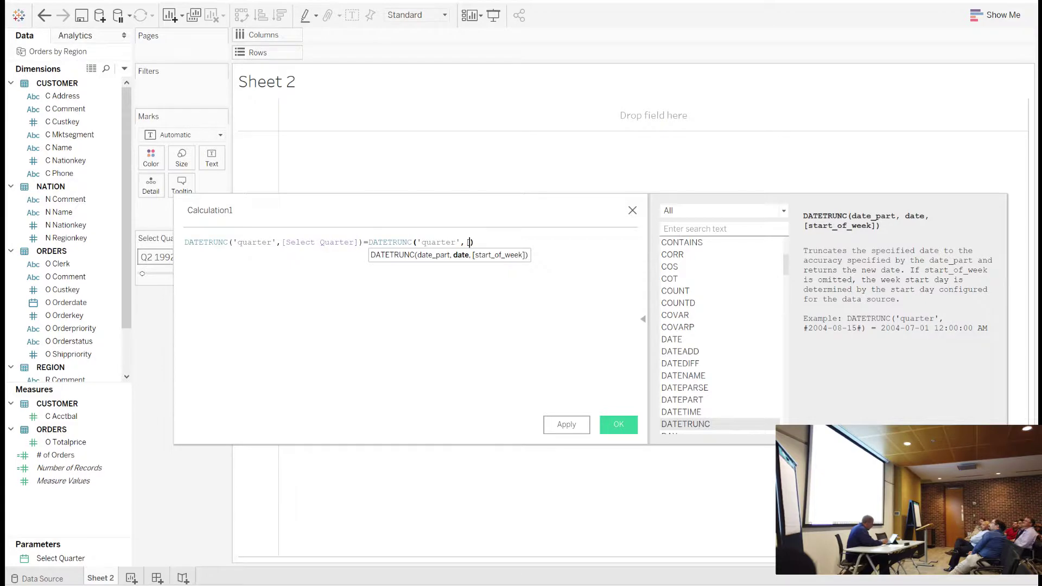
text([Or)
key(Down)
key(Down)
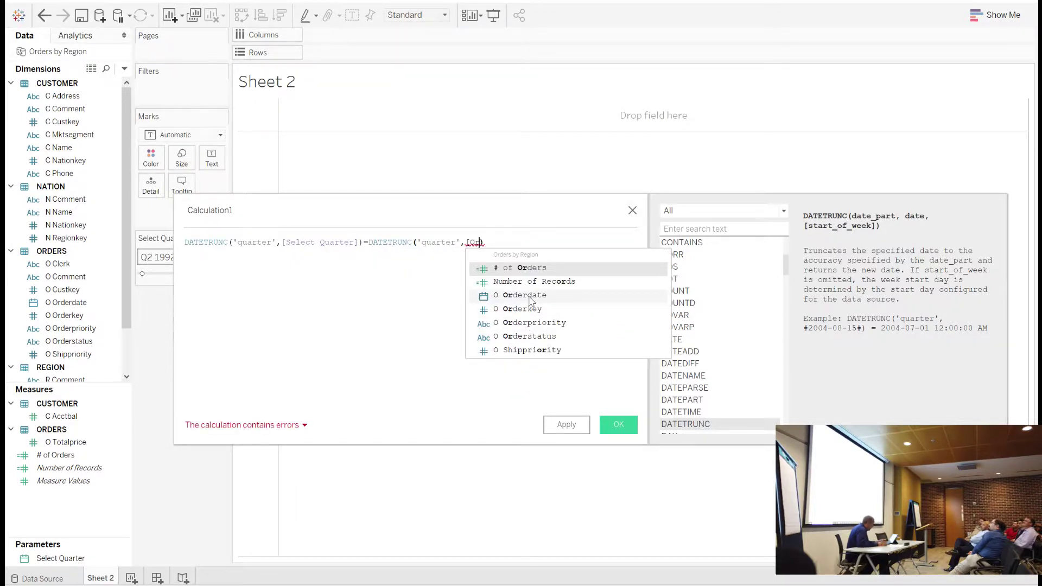
key(Return)
text())
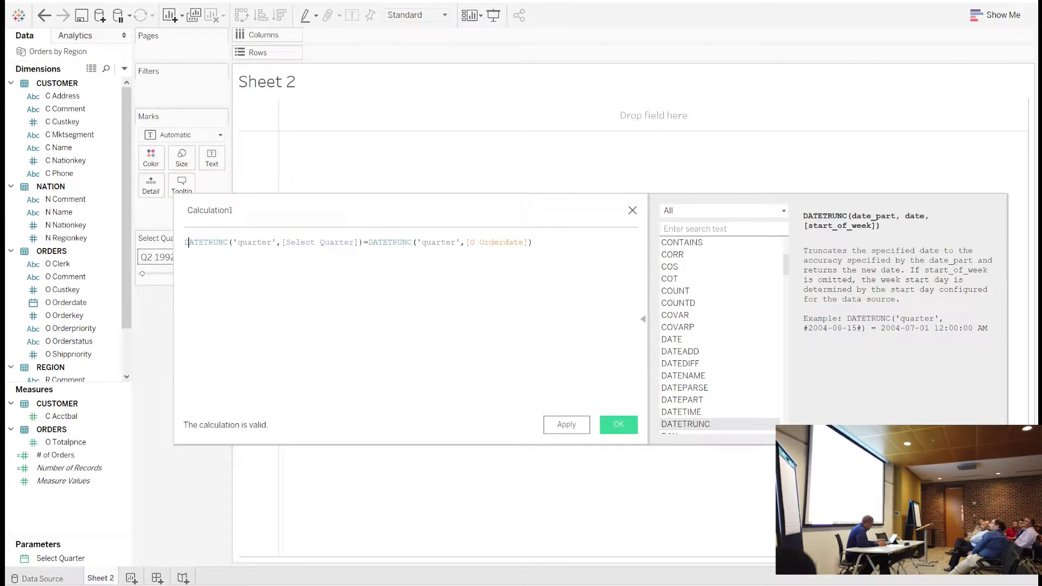
Step: Wrap the quarter comparison in an If statement that returns [O Orderkey] when it is true, closed with End
key(Return)
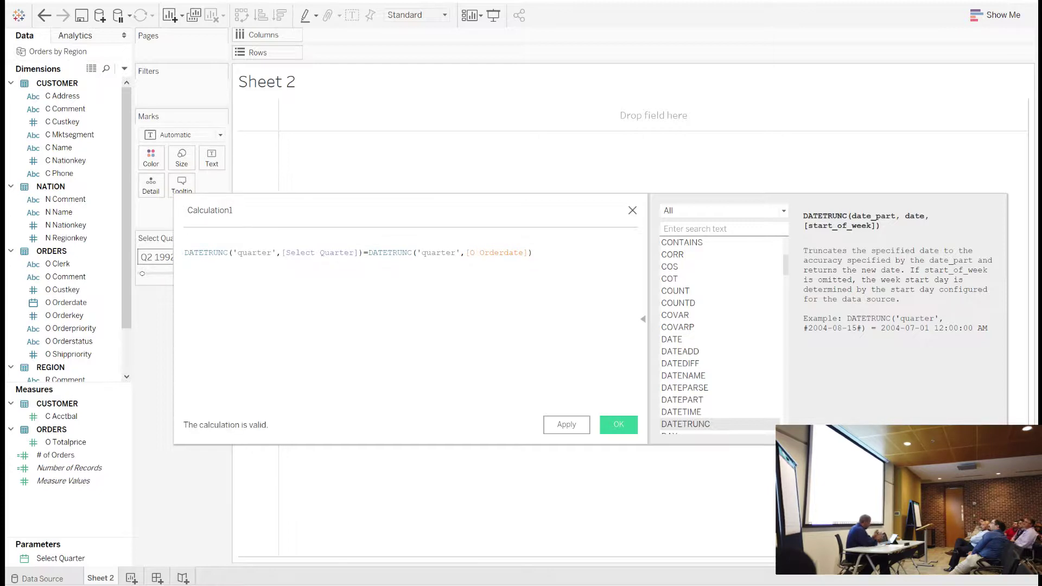
click(185, 243)
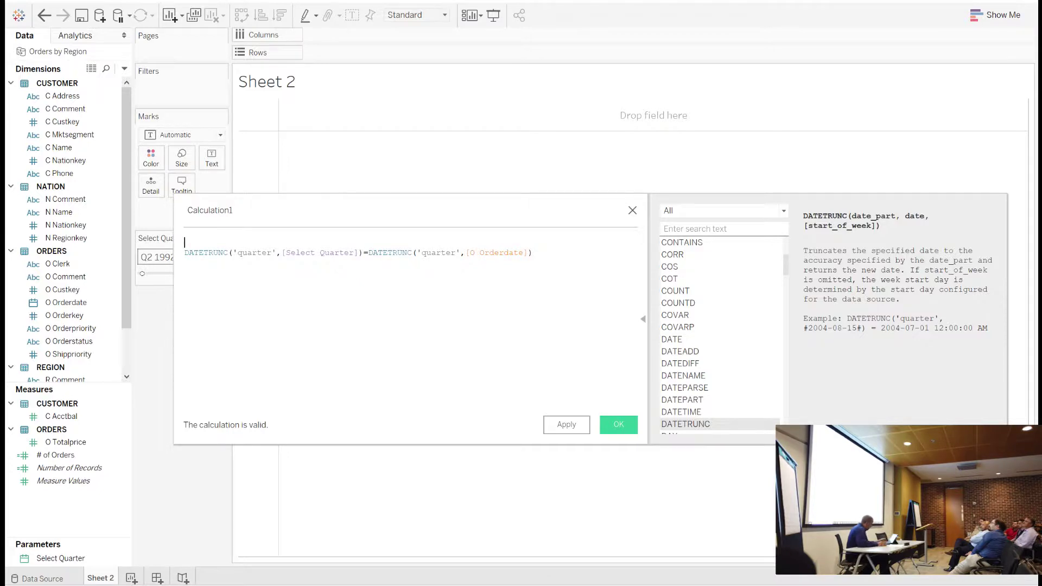
text(If)
click(530, 254)
key(Return)
text(Then)
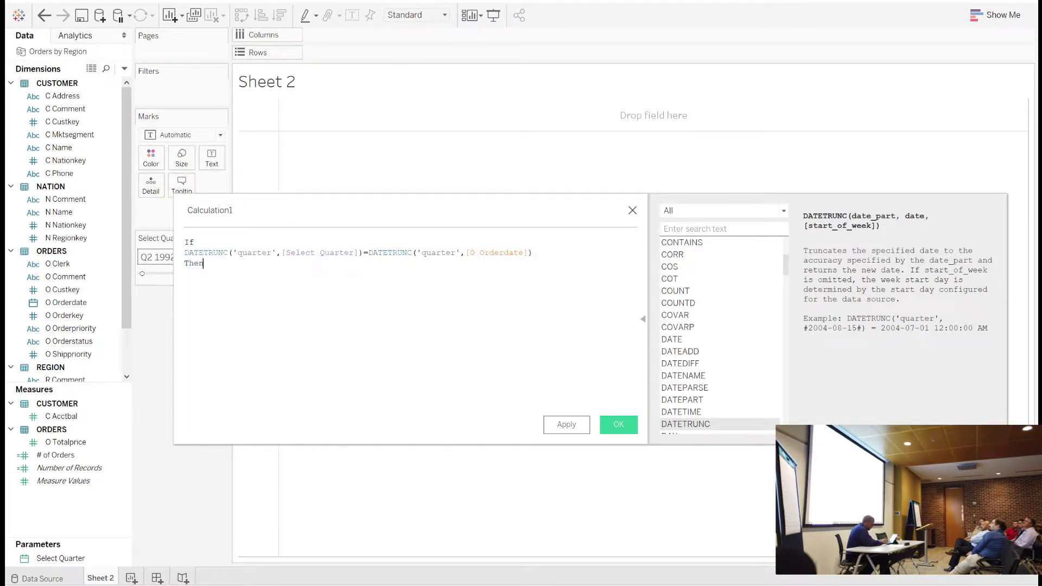
text( [Or)
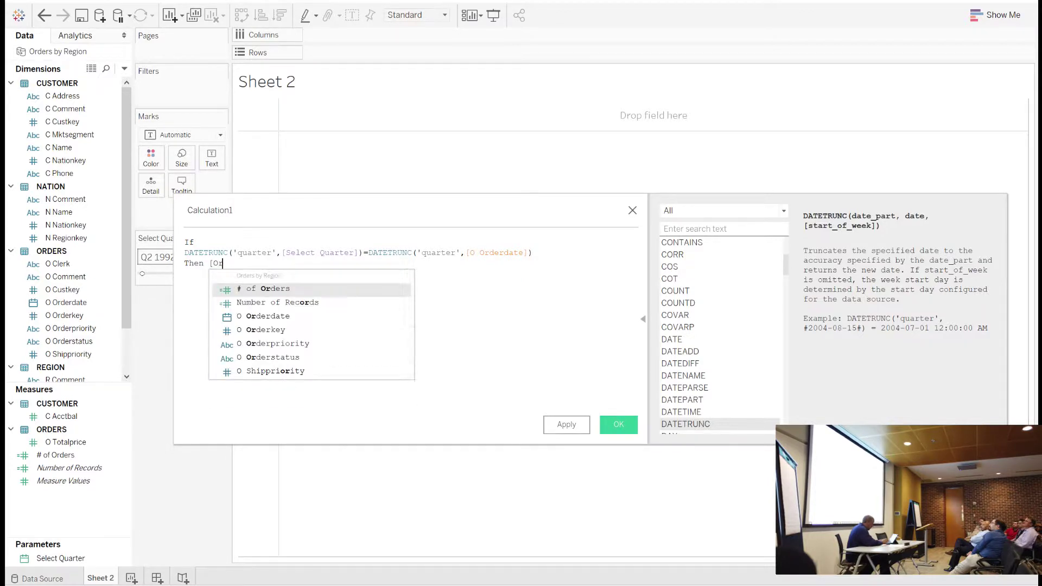
click(332, 331)
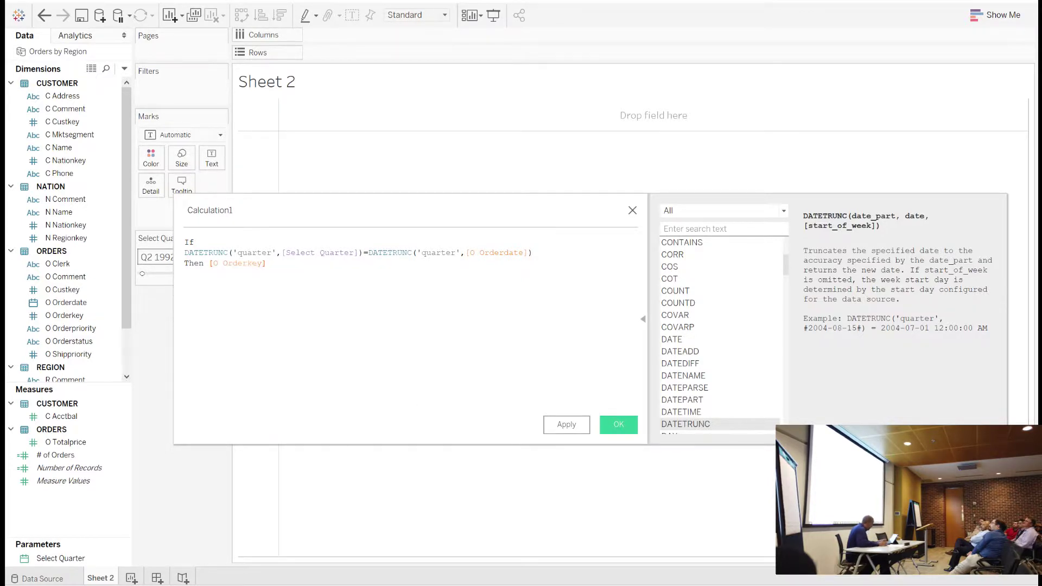
text(End)
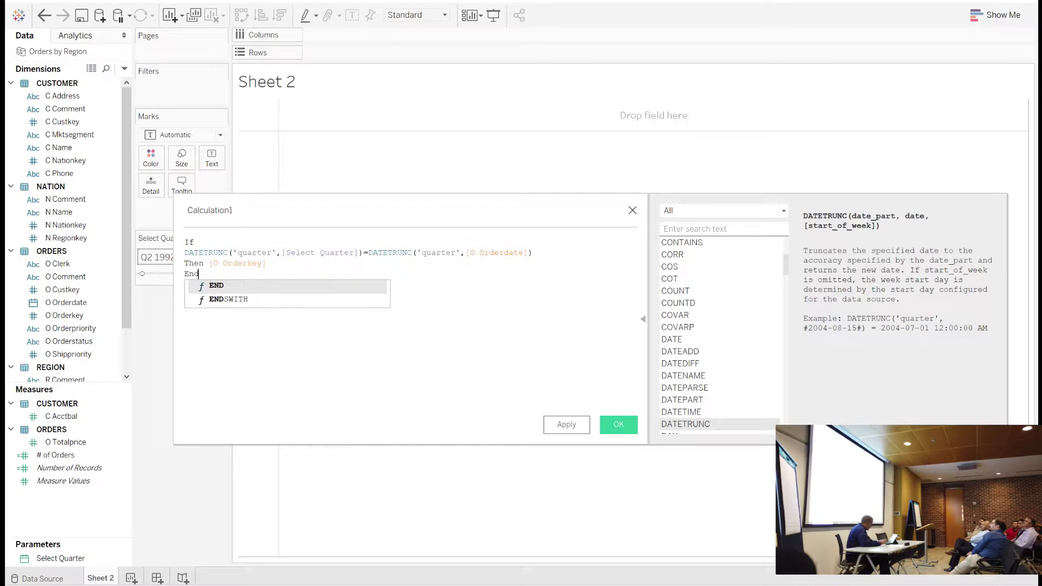
key(Escape)
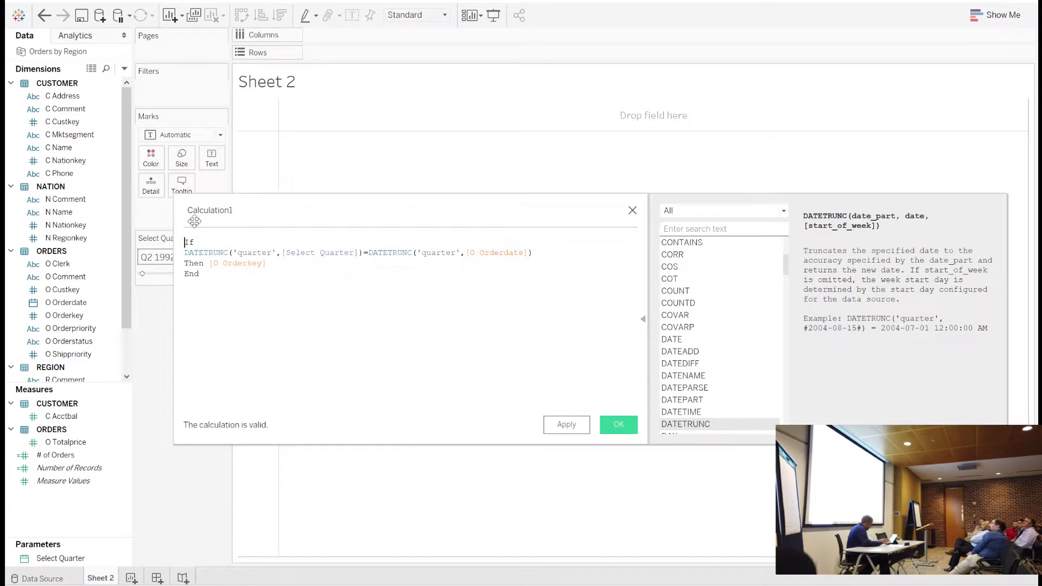
Step: Enclose the whole If statement in a COUNTD function
key(ctrl+Home)
text(()
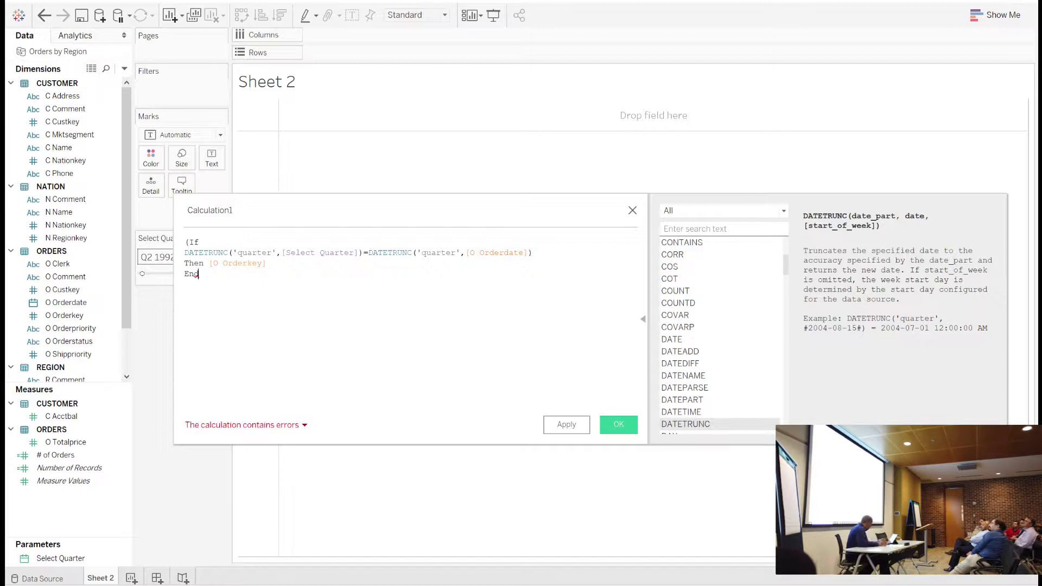
text())
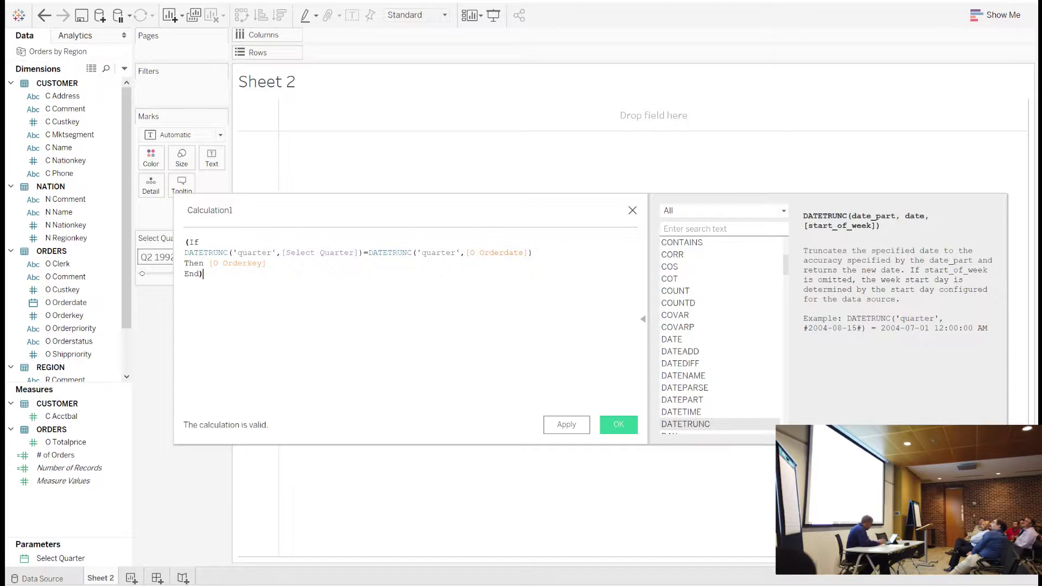
text(COUNTD)
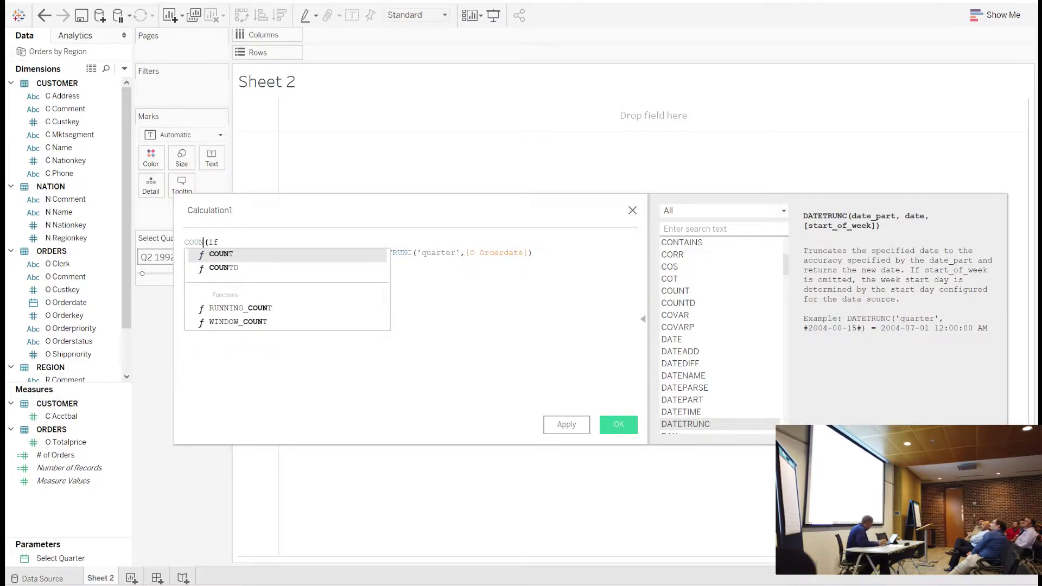
click(203, 273)
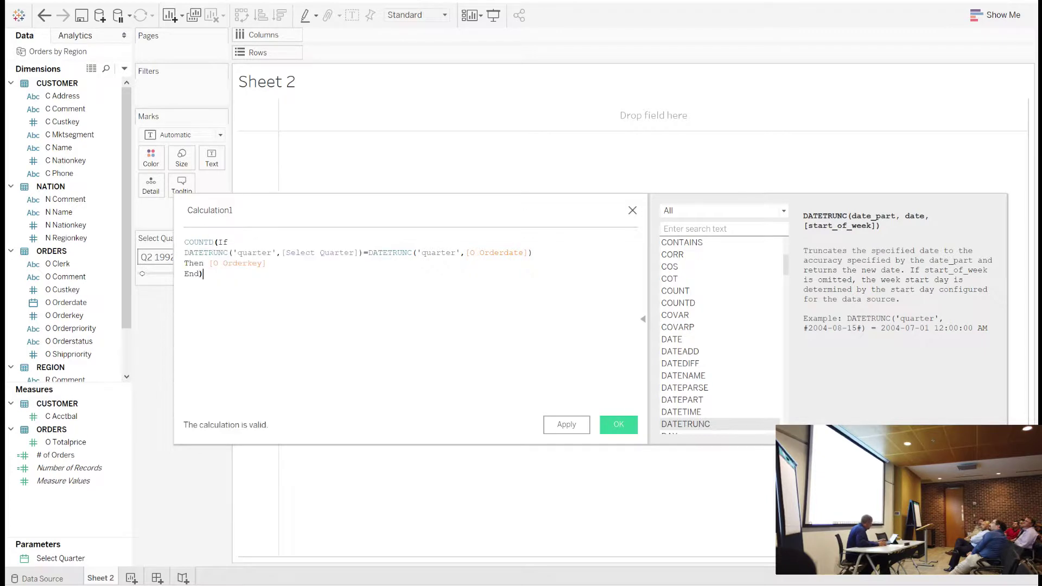
Step: Name the calculated field # of Current Orders and save it
drag(233, 210, 172, 210)
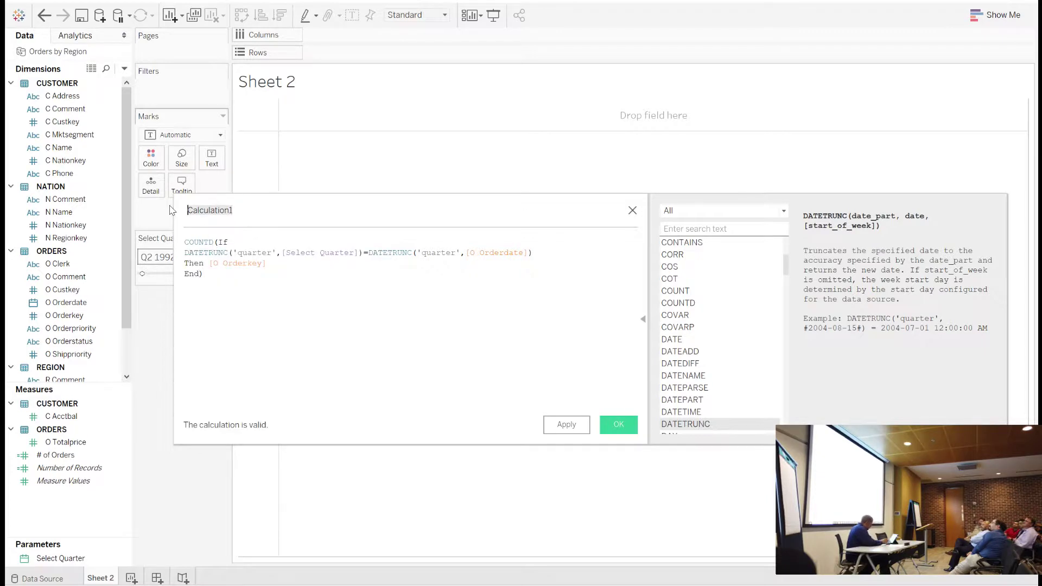
text(# of Current Orders)
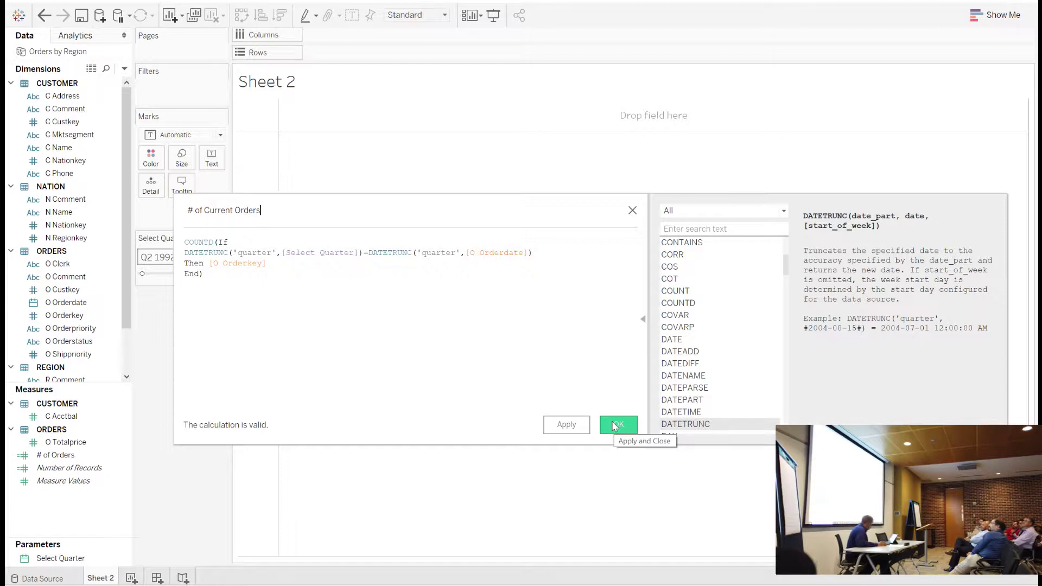
click(613, 424)
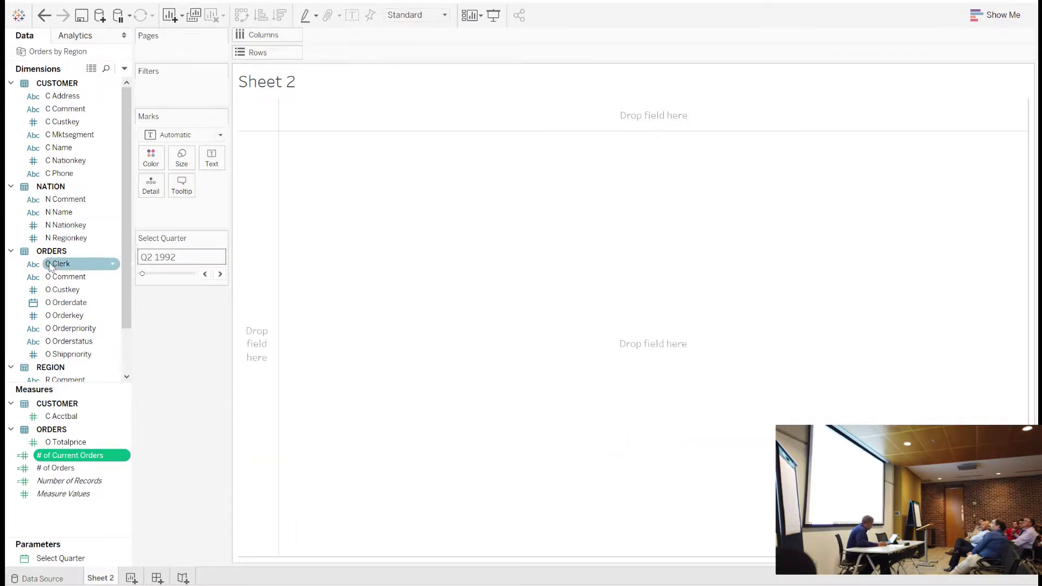
Step: Build a table with O Orderdate by year and quarter in rows, Measure Names in columns and Measure Values as text
drag(61, 306, 332, 56)
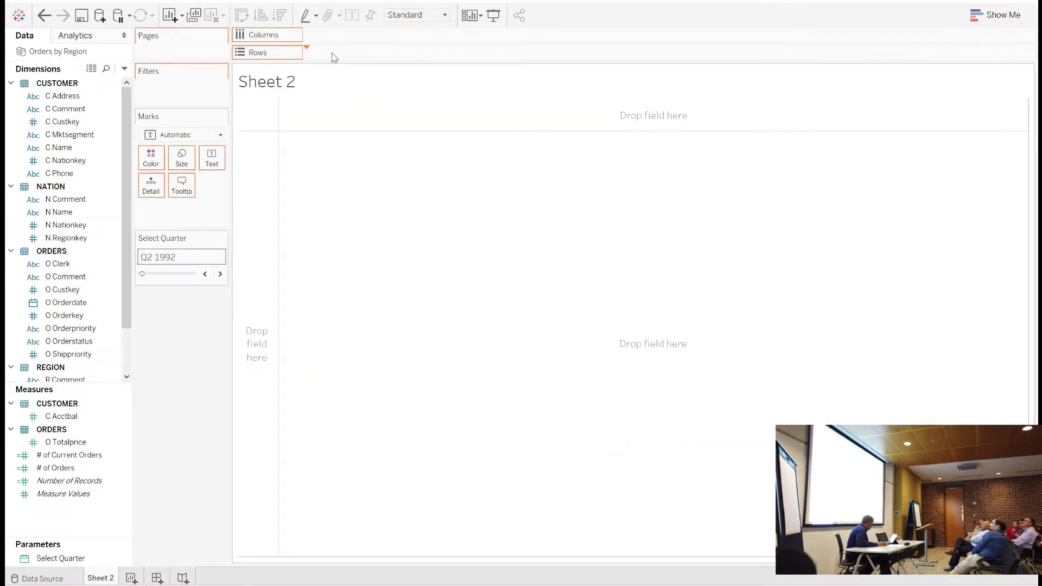
click(314, 52)
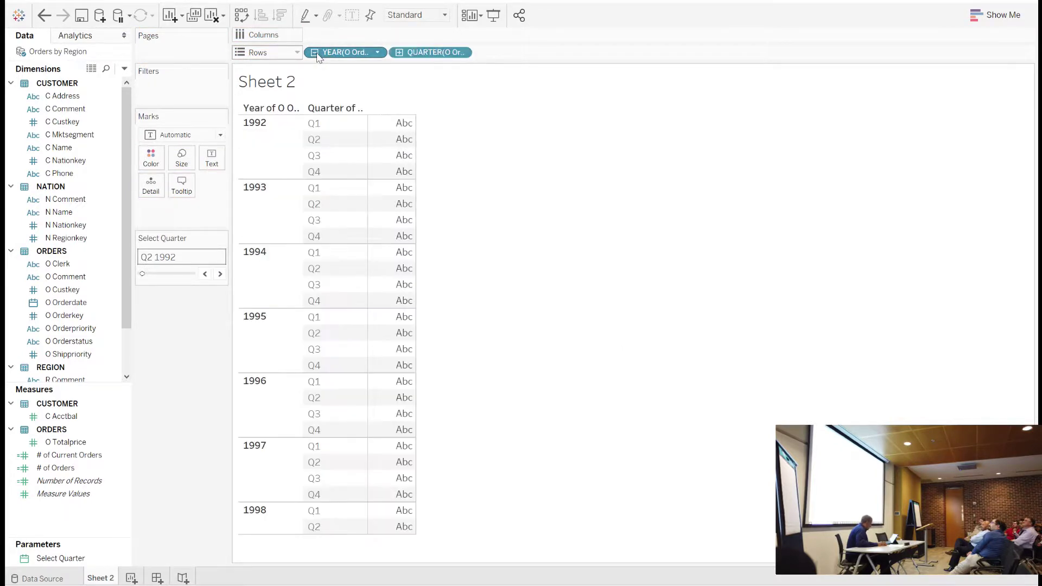
scroll(82, 336, down, 3)
click(98, 370)
drag(98, 375, 369, 38)
drag(64, 494, 215, 162)
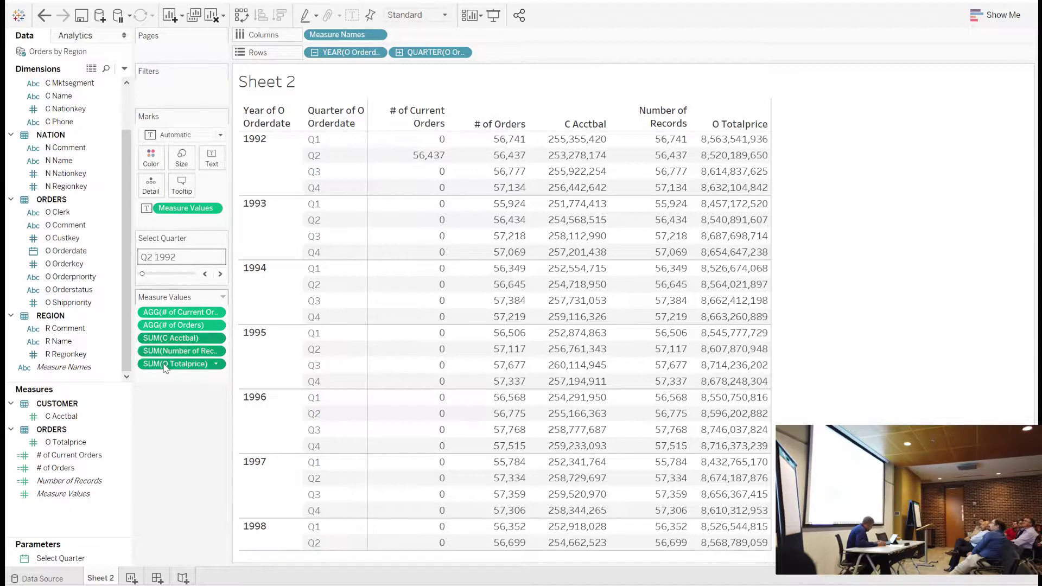
Step: Keep only # of Orders followed by # of Current Orders in the measure values, and move the Select Quarter control below them
drag(180, 341, 192, 309)
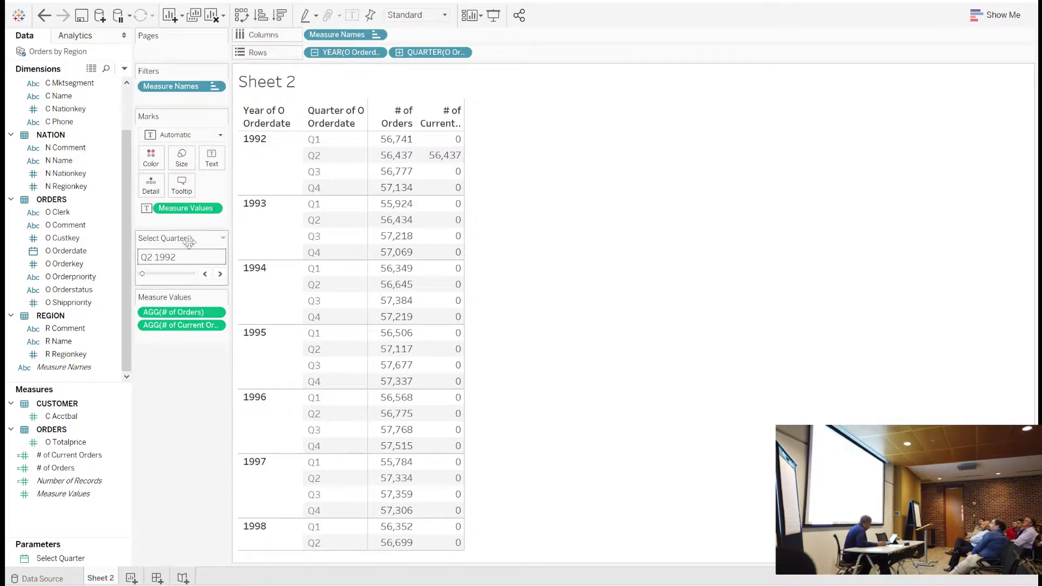
drag(185, 263, 182, 351)
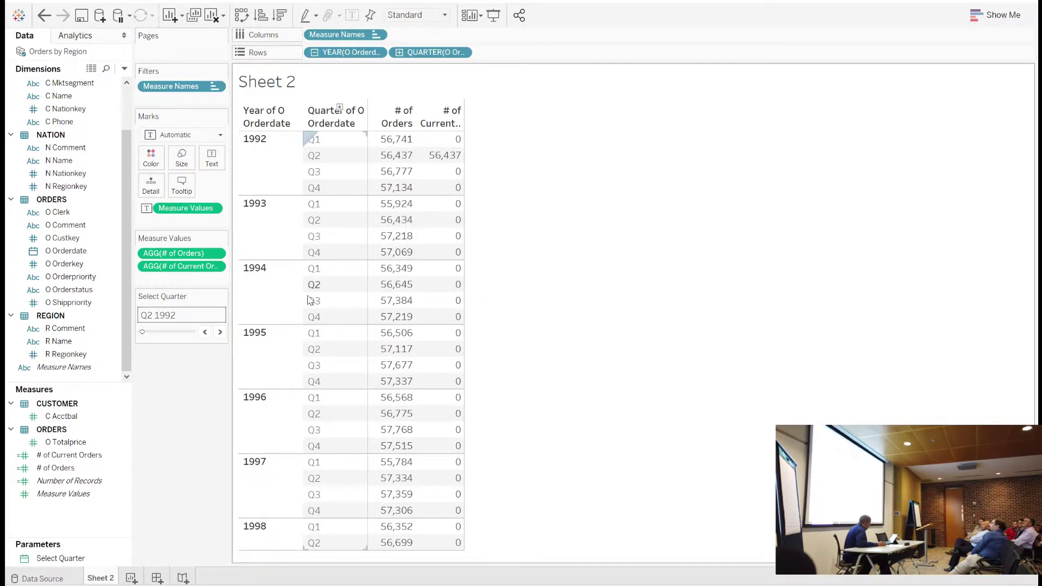
Step: Step the Select Quarter control forward to Q1 1994 to check how the # of Current Orders column responds
click(219, 333)
click(220, 333)
click(219, 332)
click(219, 333)
click(220, 333)
click(220, 333)
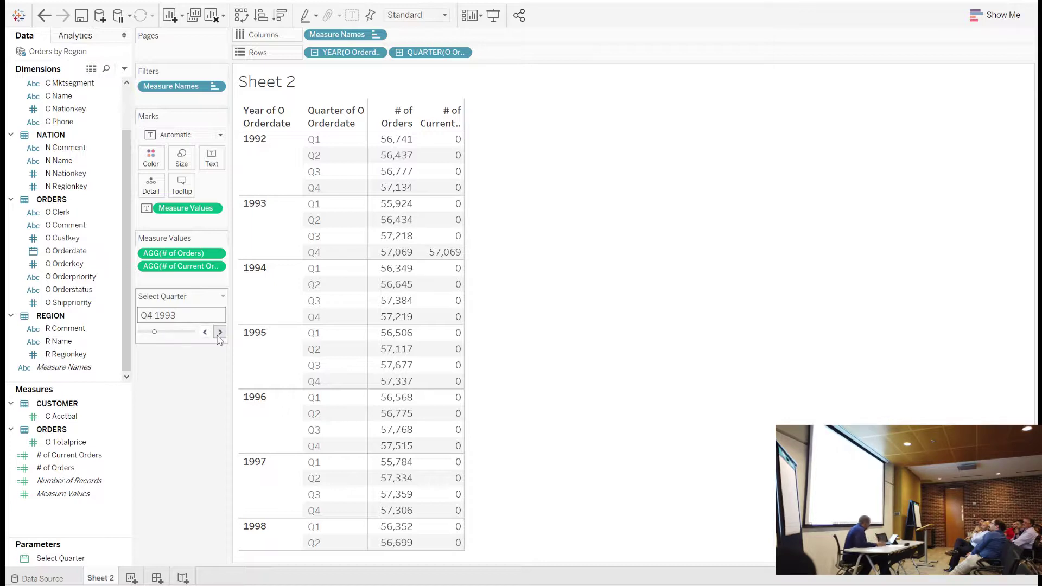
click(219, 332)
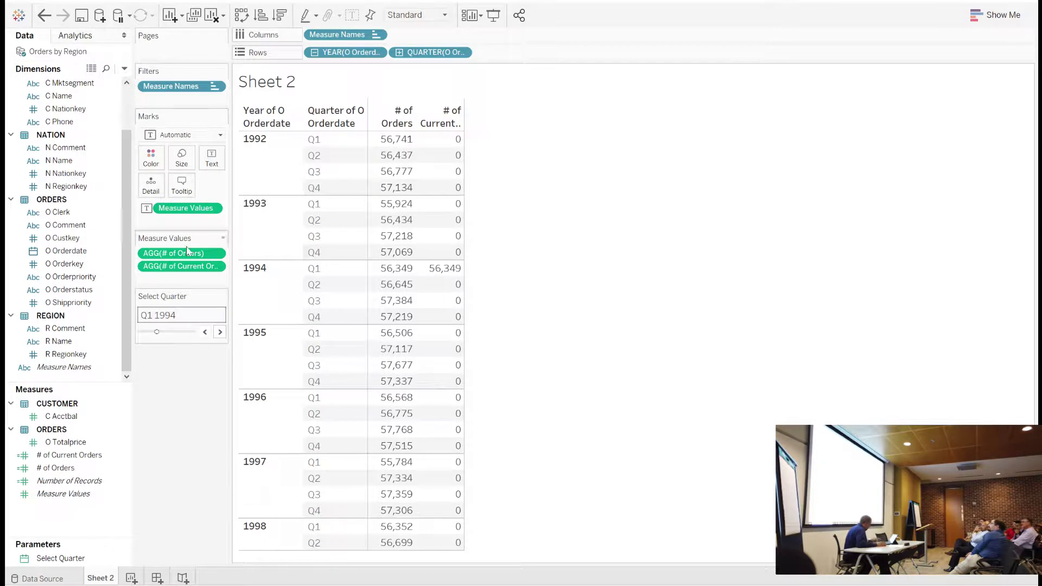
Step: Step the Select Quarter control back to Q2 1992 and widen the table's measure columns to fit their headers
click(205, 333)
click(204, 333)
click(205, 333)
click(205, 333)
click(204, 333)
click(204, 333)
click(204, 333)
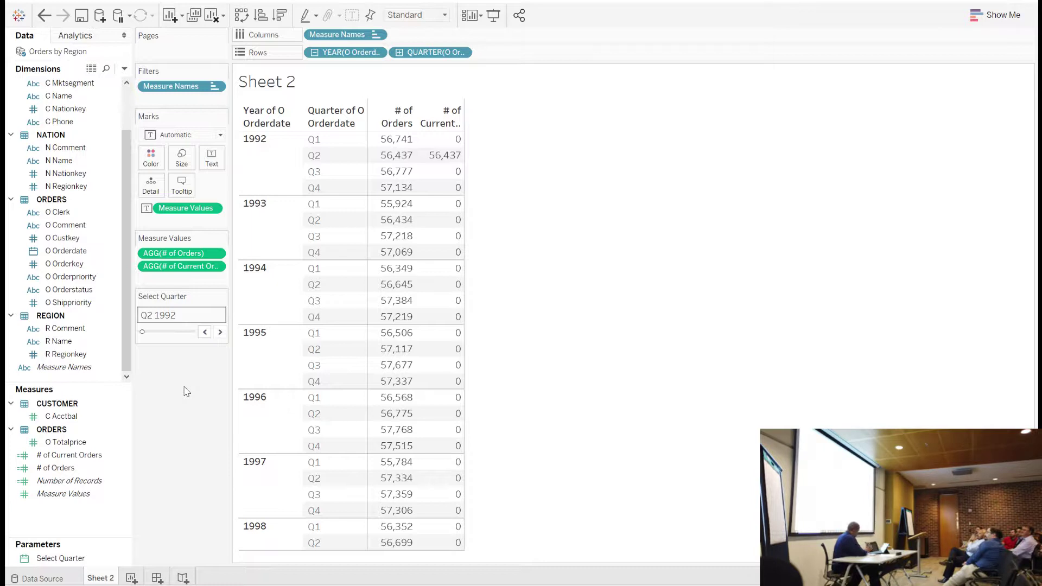
drag(465, 293, 525, 294)
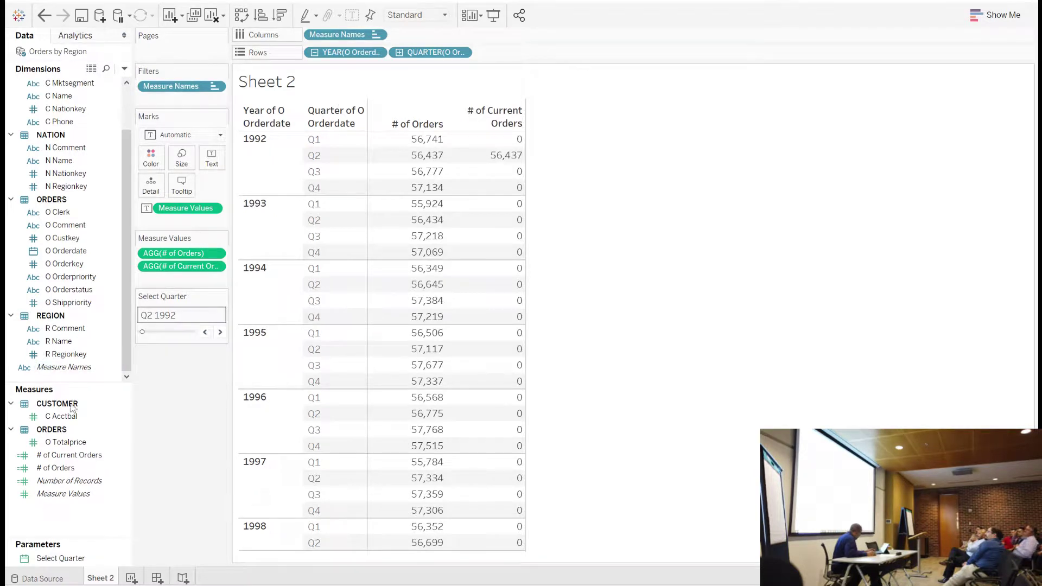
Step: Duplicate the # of Current Orders field and rename the copy # of Previous Orders in its calculation editor
right_click(72, 455)
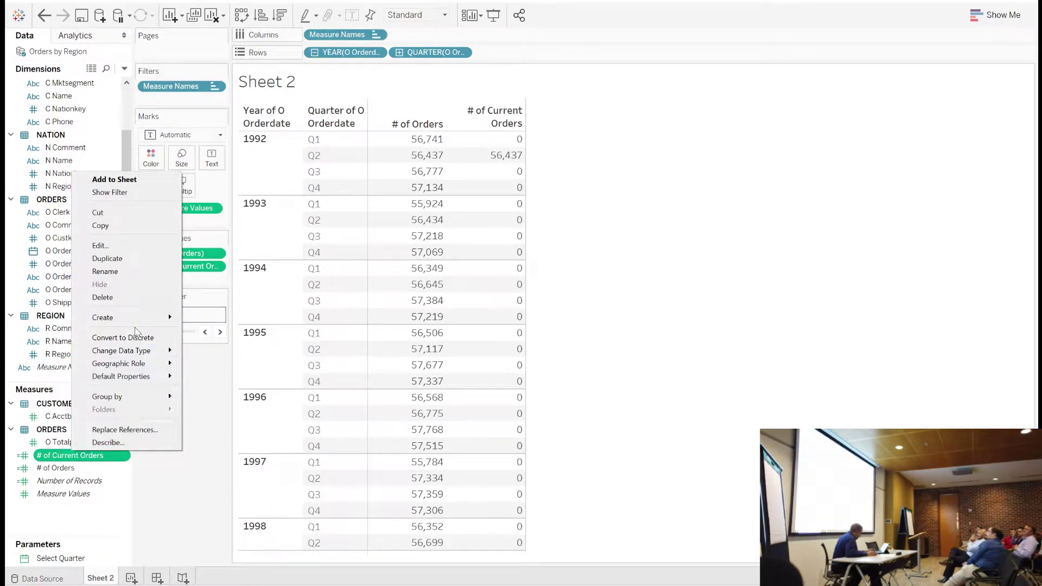
click(128, 262)
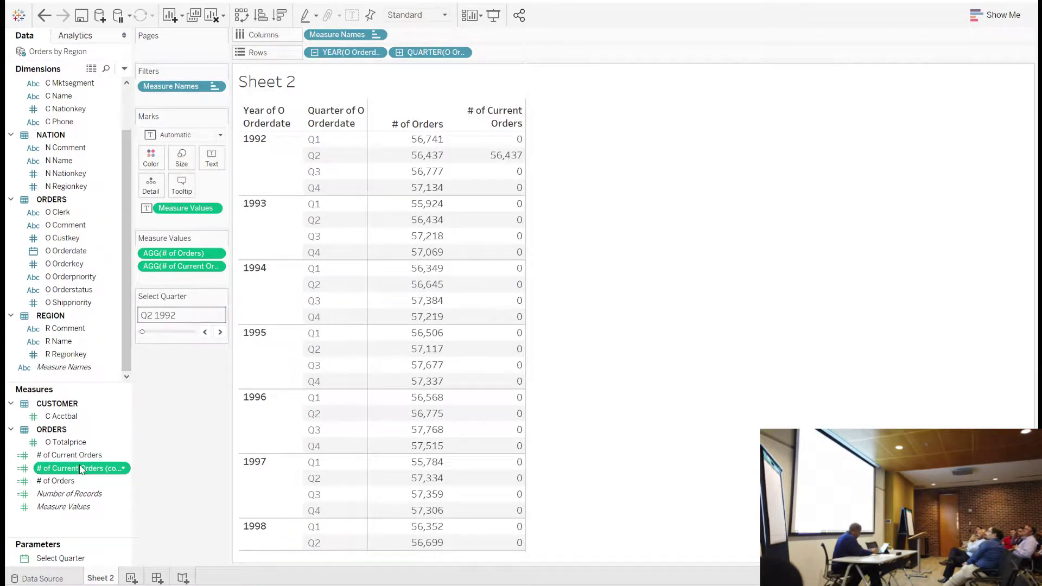
right_click(81, 469)
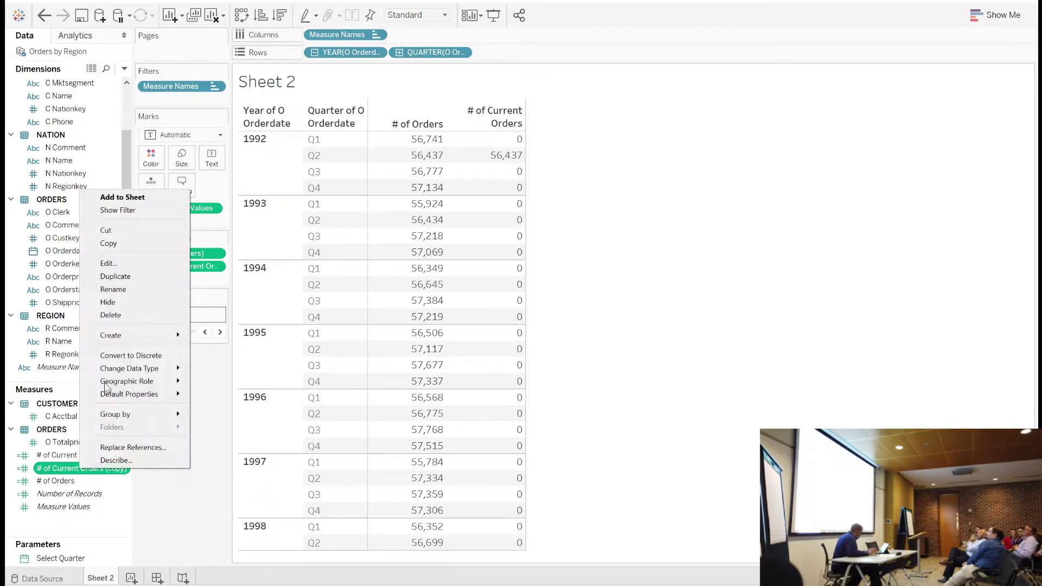
click(123, 263)
double_click(227, 212)
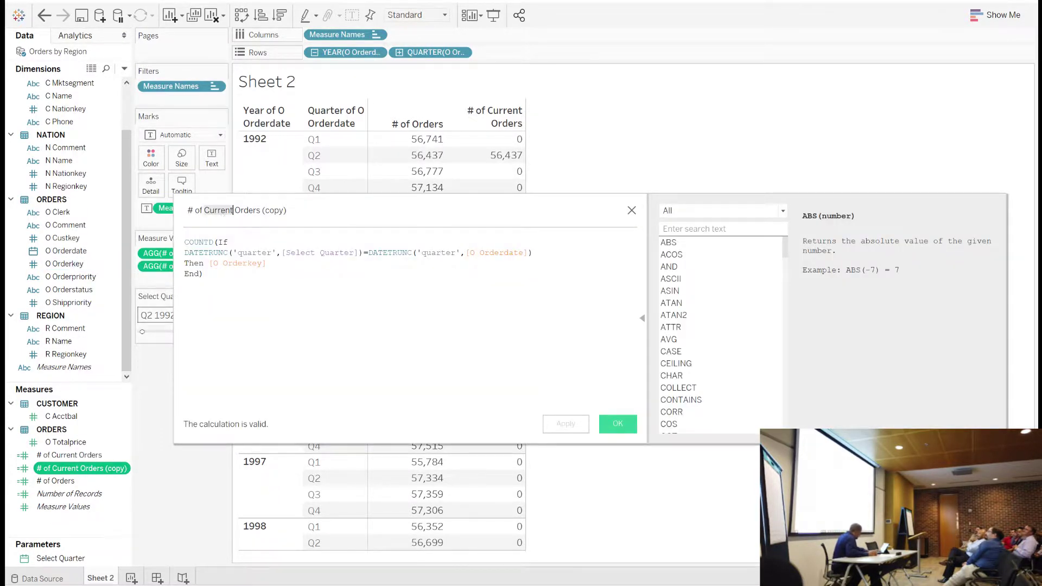
text(Pre)
text(vious)
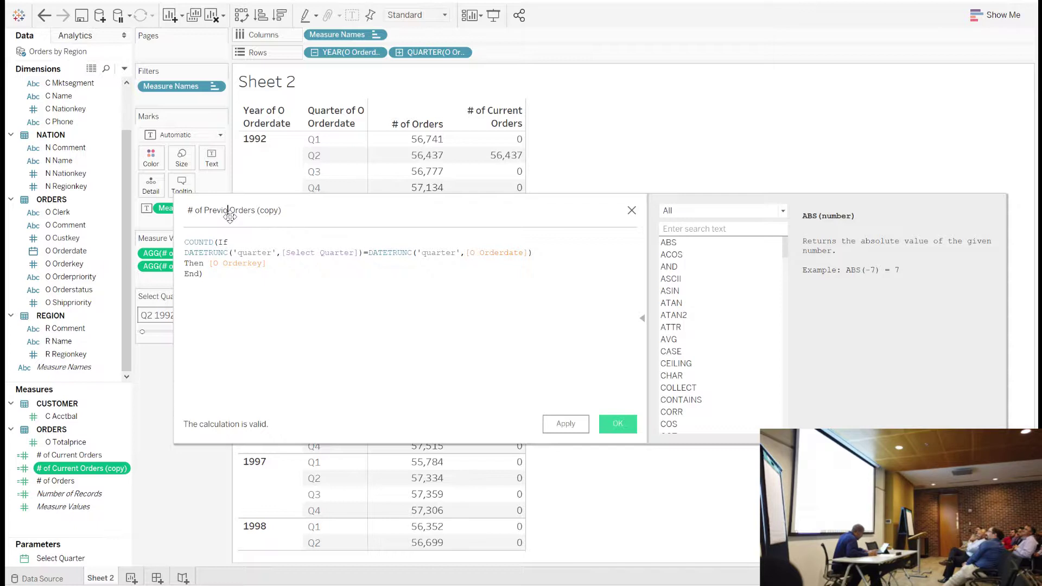
key(shift+Right)
key(shift+Right)
key(shift+Right)
key(shift+Right)
key(shift+Right)
key(BackSpace)
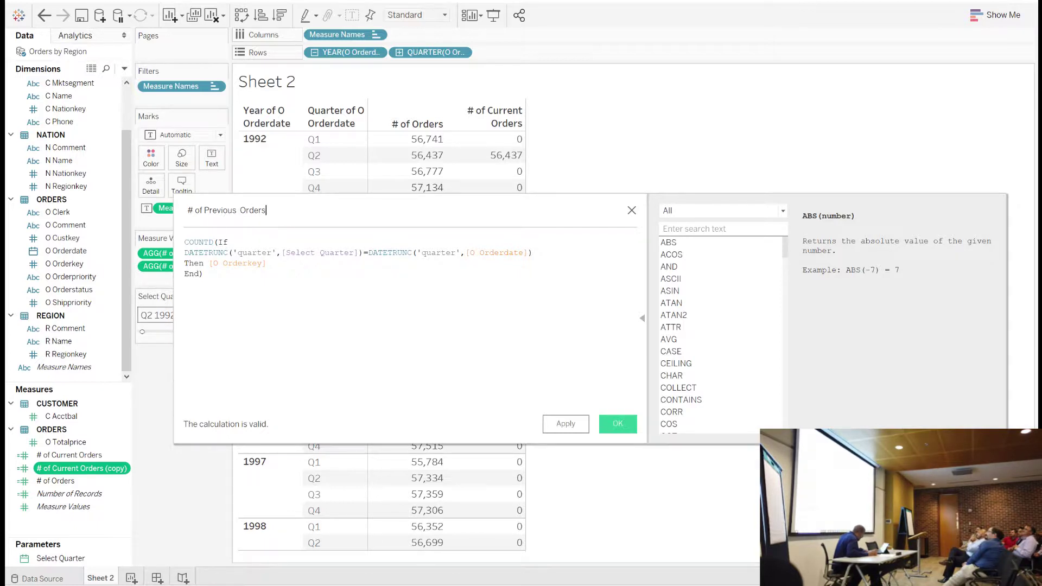
key(ctrl+Left)
key(BackSpace)
Step: Put [O Orderdate] in the second DATETRUNC on its own line, with the closing parenthesis on the line below
click(468, 252)
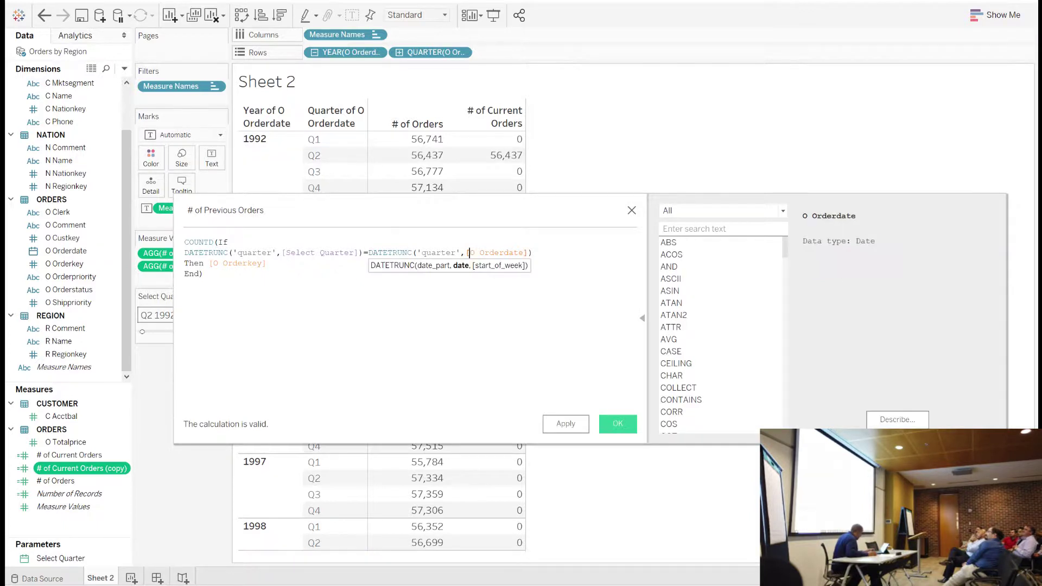
key(Return)
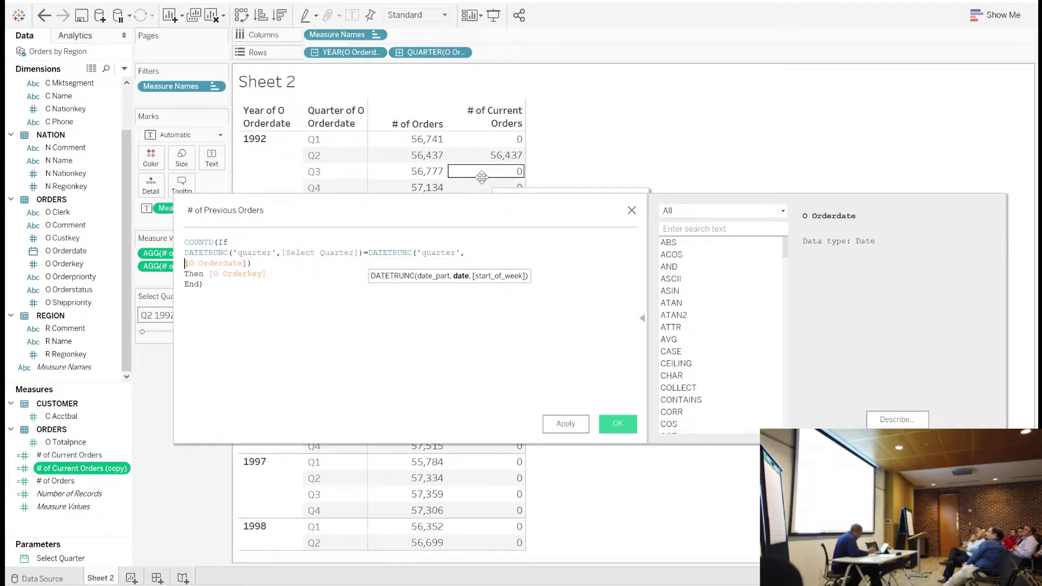
key(End)
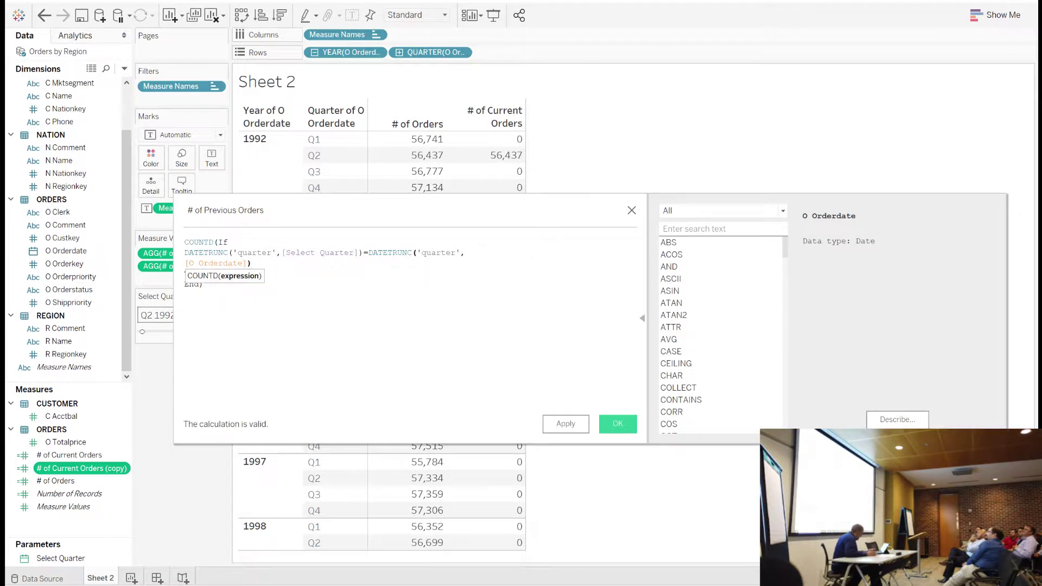
key(Left)
key(Return)
Step: Replace [O Orderdate] inside the second DATETRUNC with a DATEADD call using 'quarter', an interval of 1 and [O Orderdate]
drag(247, 263, 181, 267)
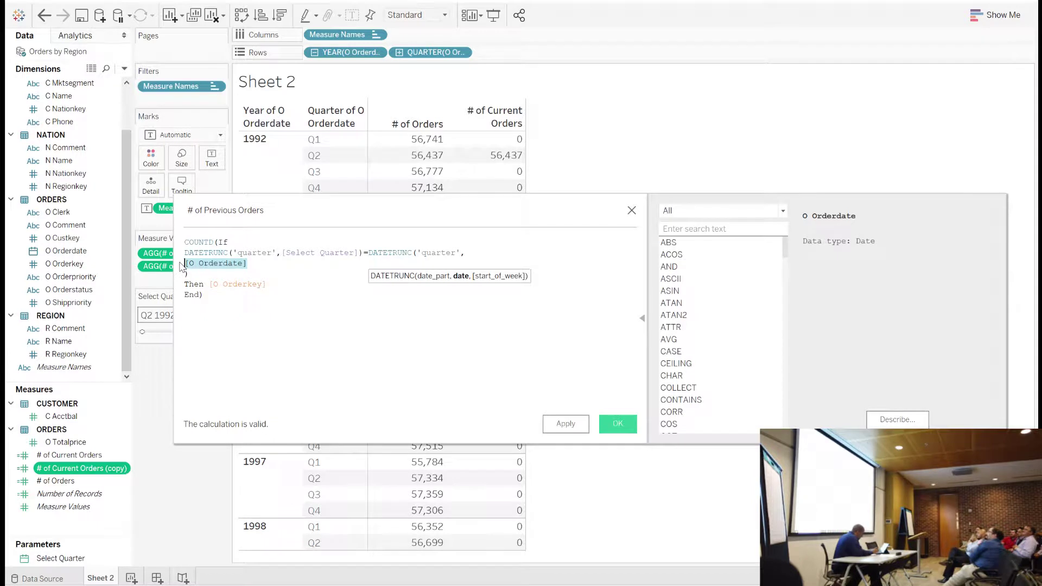
text(date)
key(Down)
key(Return)
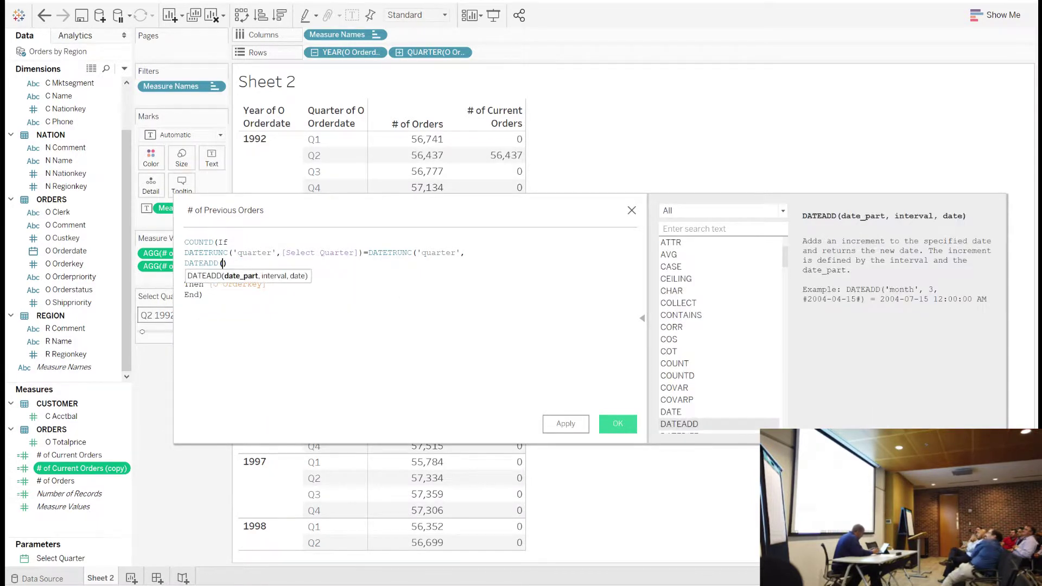
text('quarter)
text('1,)
text([Or)
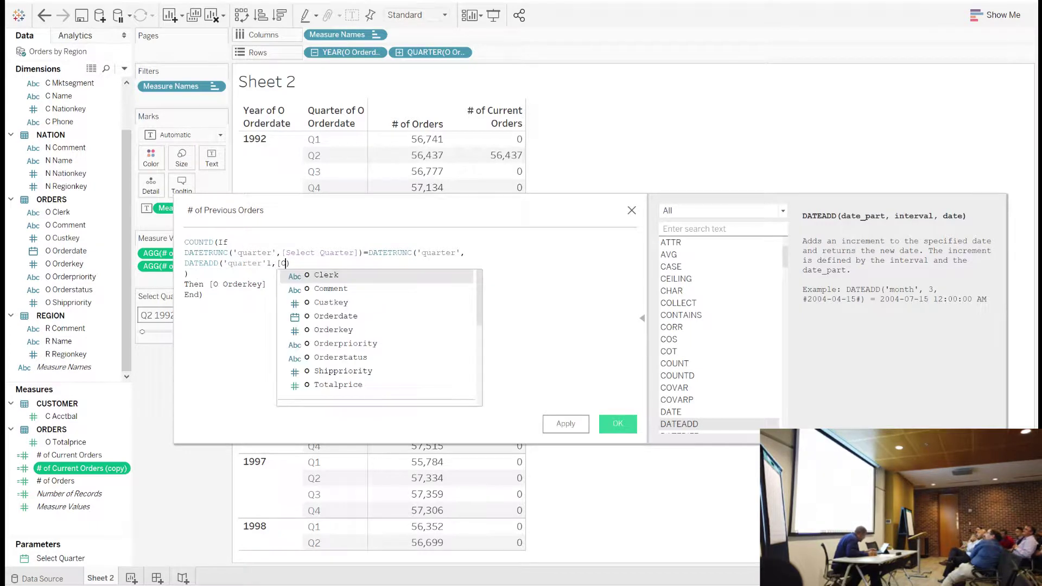
click(328, 335)
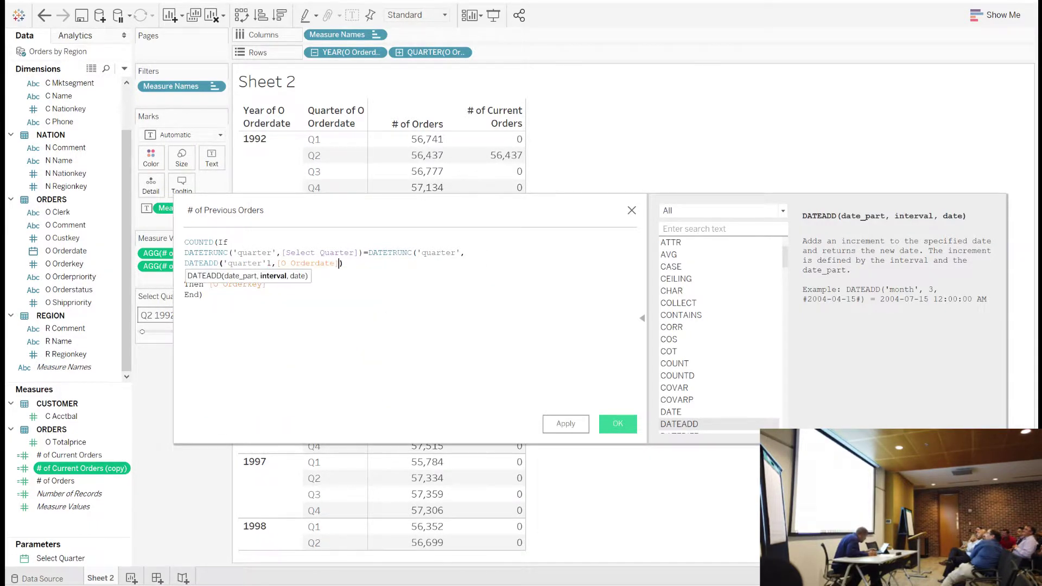
Step: Insert the missing comma between 'quarter' and 1 in the DATEADD call and save the # of Previous Orders calculation
click(270, 264)
text(,)
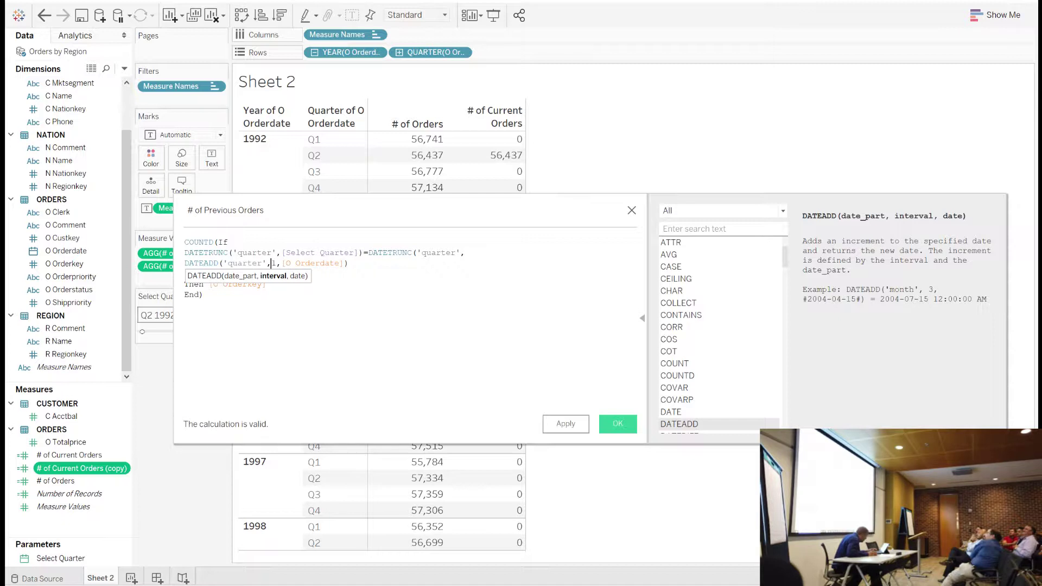
click(203, 295)
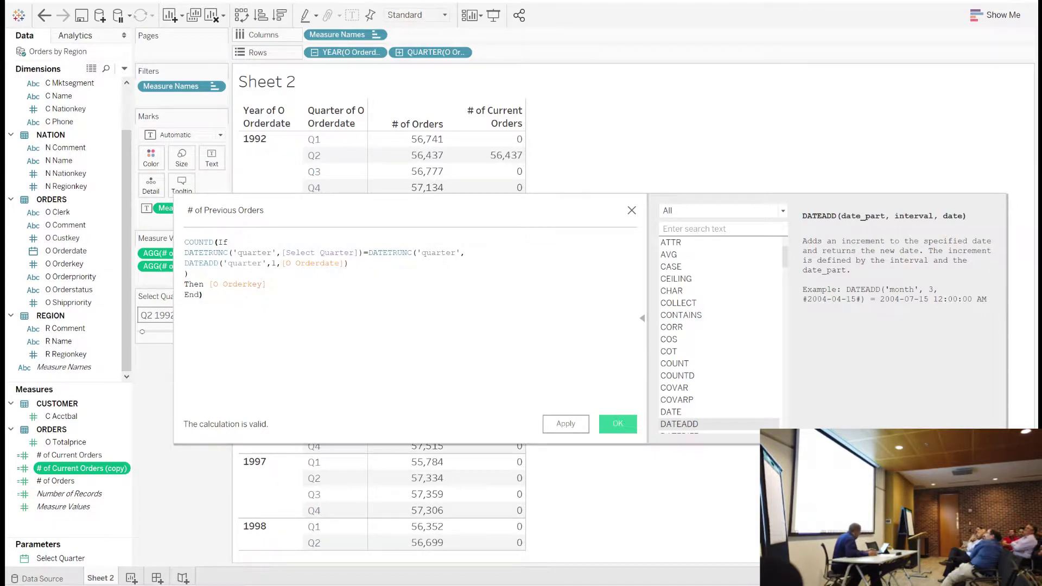
drag(348, 263, 188, 263)
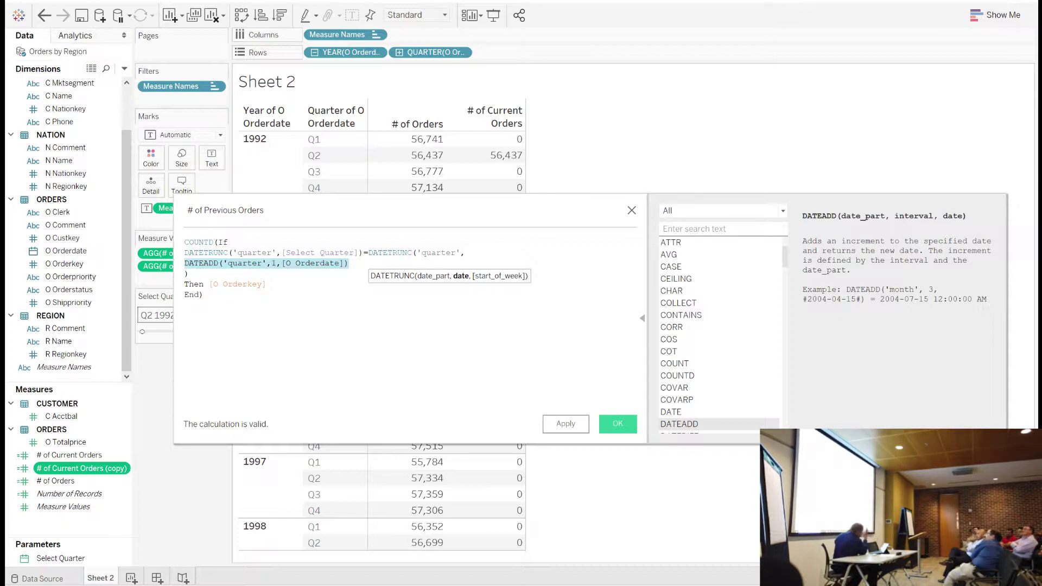
click(618, 424)
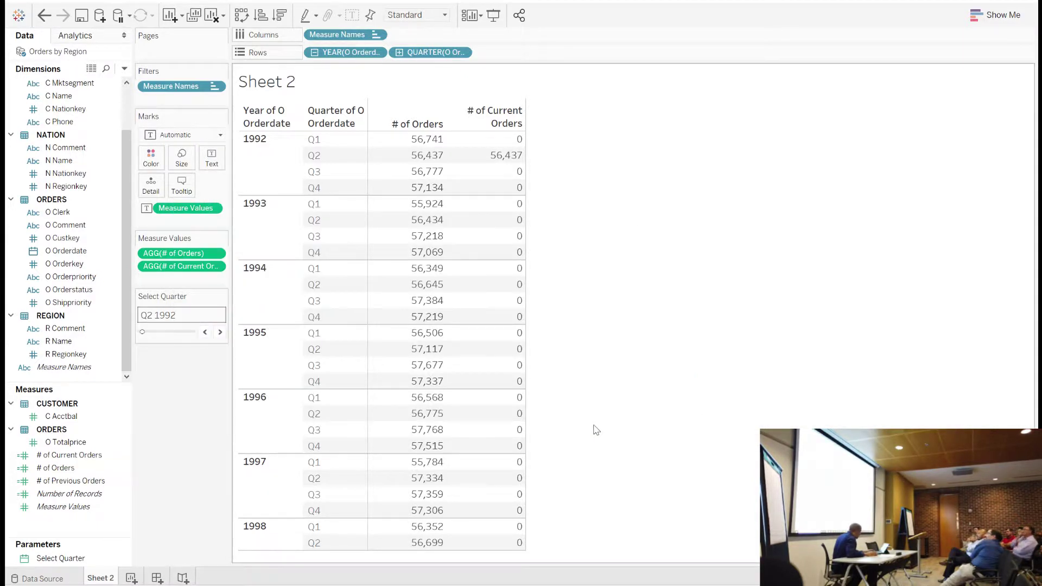
Step: Add # of Previous Orders to the table as a third measure after # of Current Orders
click(67, 481)
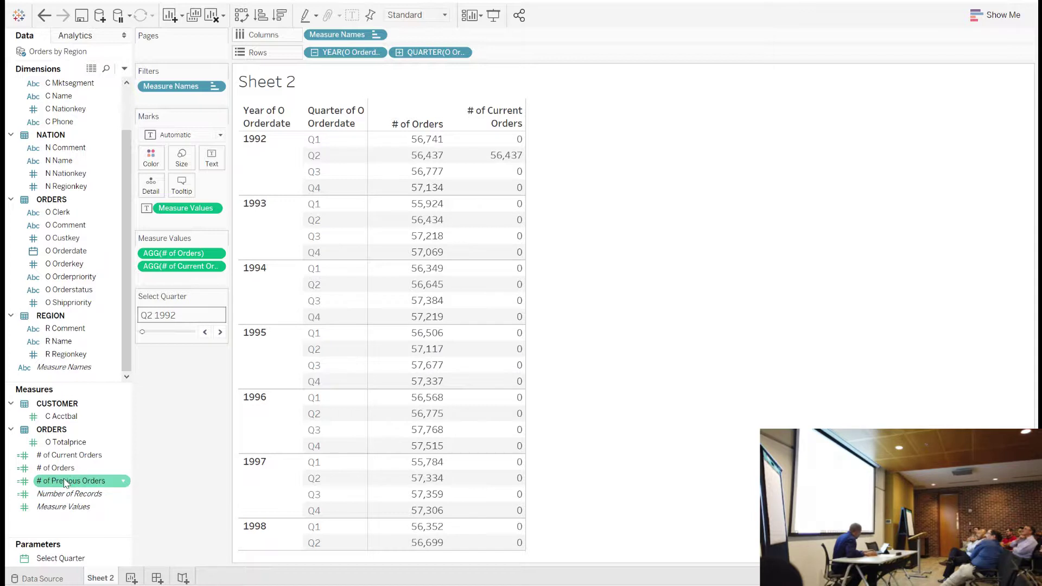
mouse_move(64, 483)
mouse_down()
mouse_move(99, 460)
mouse_move(159, 354)
mouse_move(177, 292)
mouse_move(152, 356)
mouse_move(60, 488)
mouse_up()
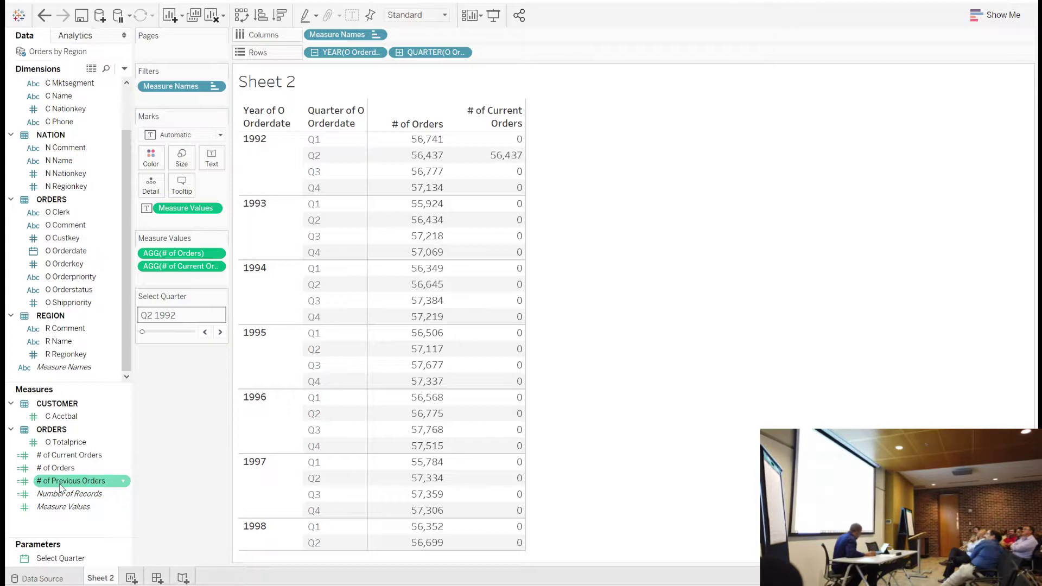
mouse_move(60, 488)
mouse_down()
mouse_move(139, 375)
mouse_move(171, 281)
mouse_up()
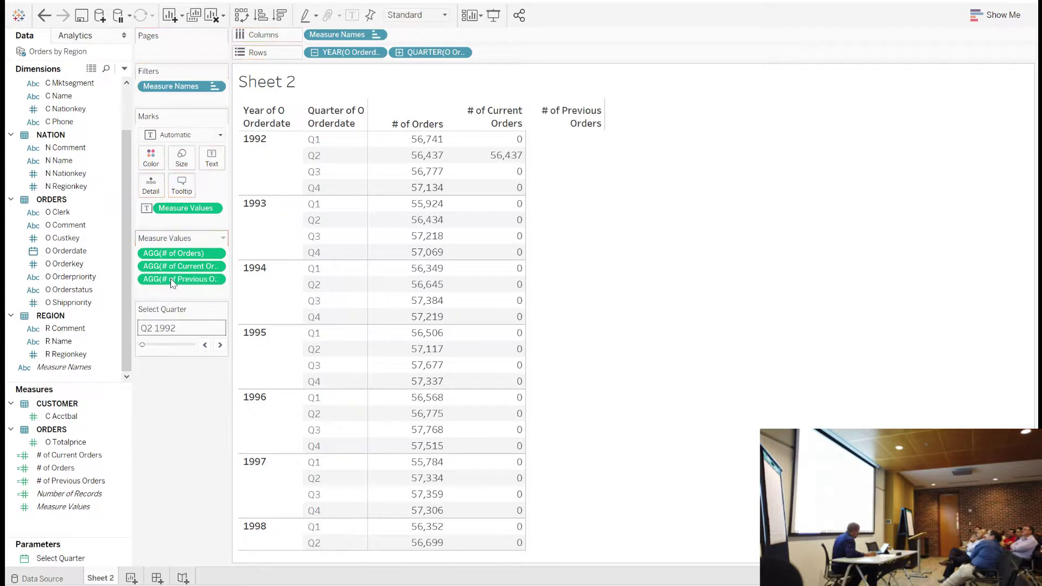
Step: Step the Select Quarter control forward to Q4 1993 to compare the # of Current Orders and # of Previous Orders columns
click(220, 346)
click(220, 345)
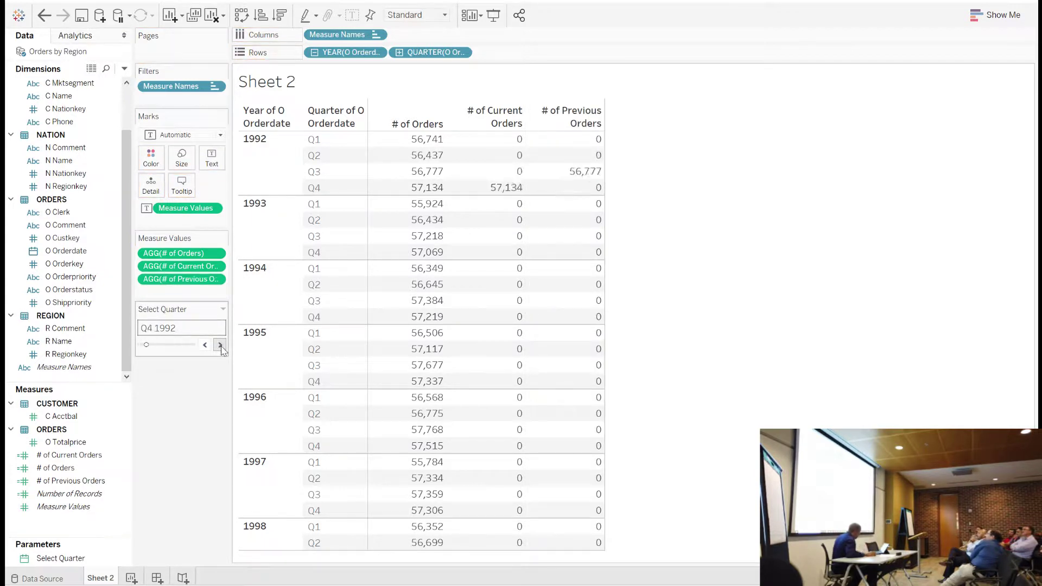
click(220, 345)
click(220, 346)
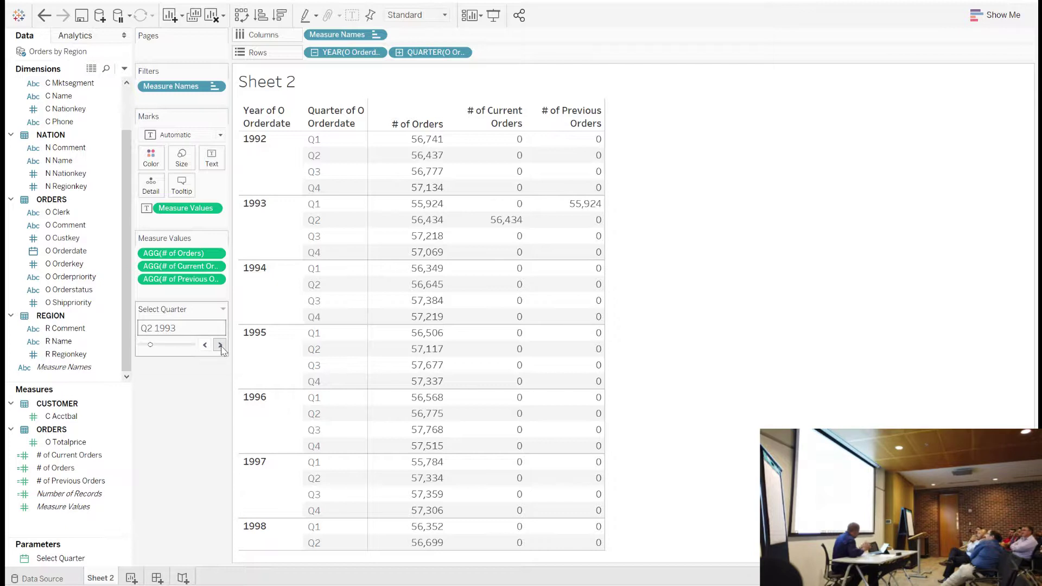
click(219, 346)
click(220, 346)
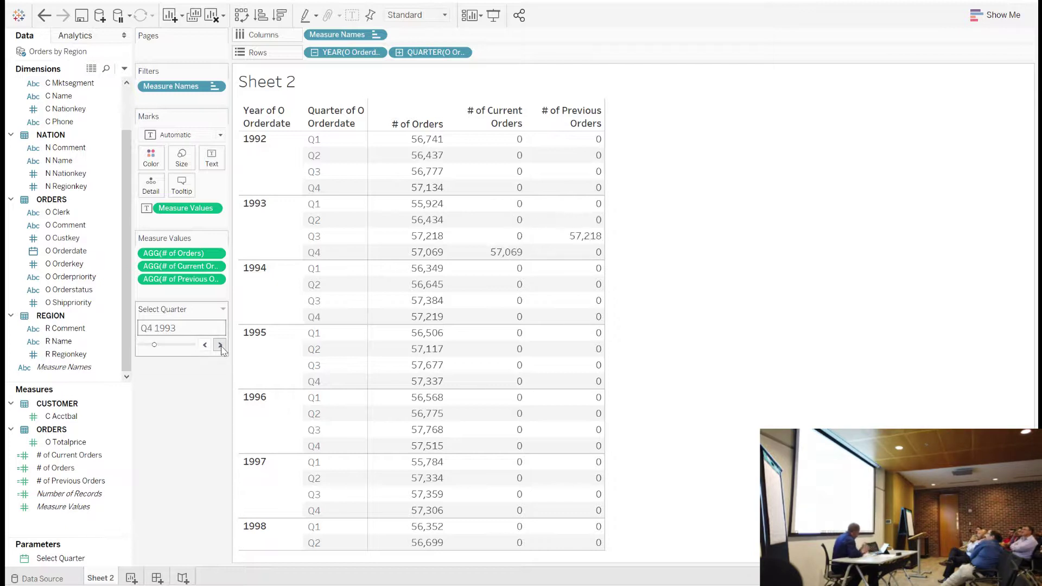
Step: Step the Select Quarter control back to Q2 1992 and check the previous-quarter count in the 1992 rows
click(205, 345)
click(205, 346)
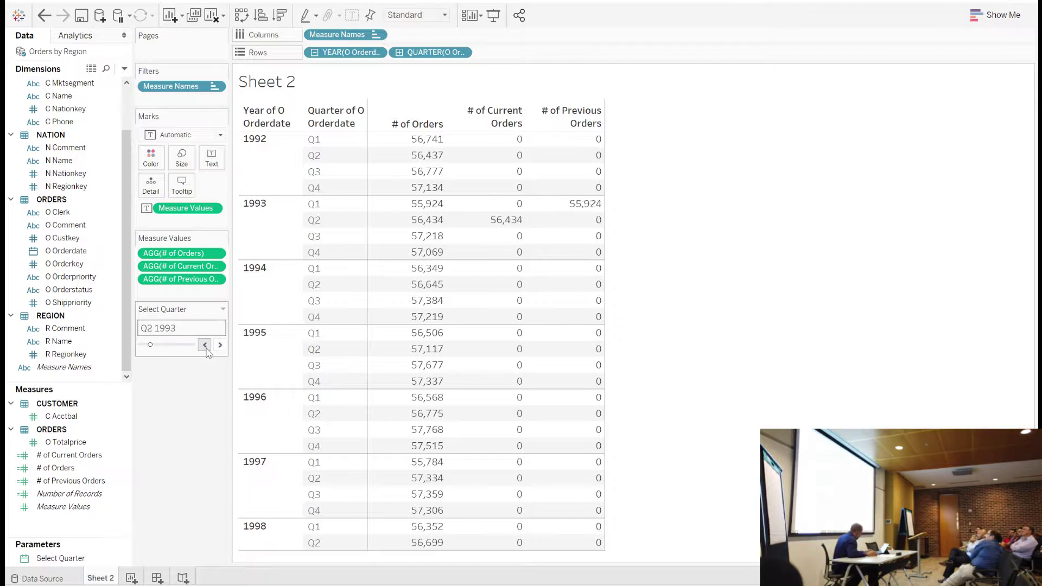
click(205, 346)
click(205, 346)
click(206, 346)
click(206, 346)
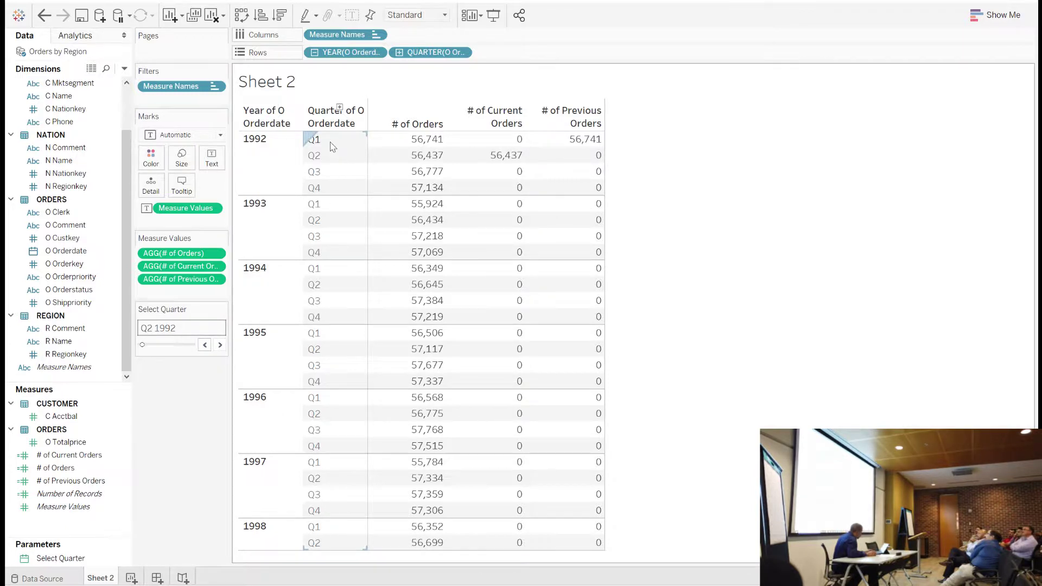
Step: Remove all measure, Measure Names and order date fields from the sheet to leave the view empty
drag(179, 213, 183, 399)
drag(329, 40, 179, 209)
drag(368, 57, 186, 321)
drag(186, 208, 176, 368)
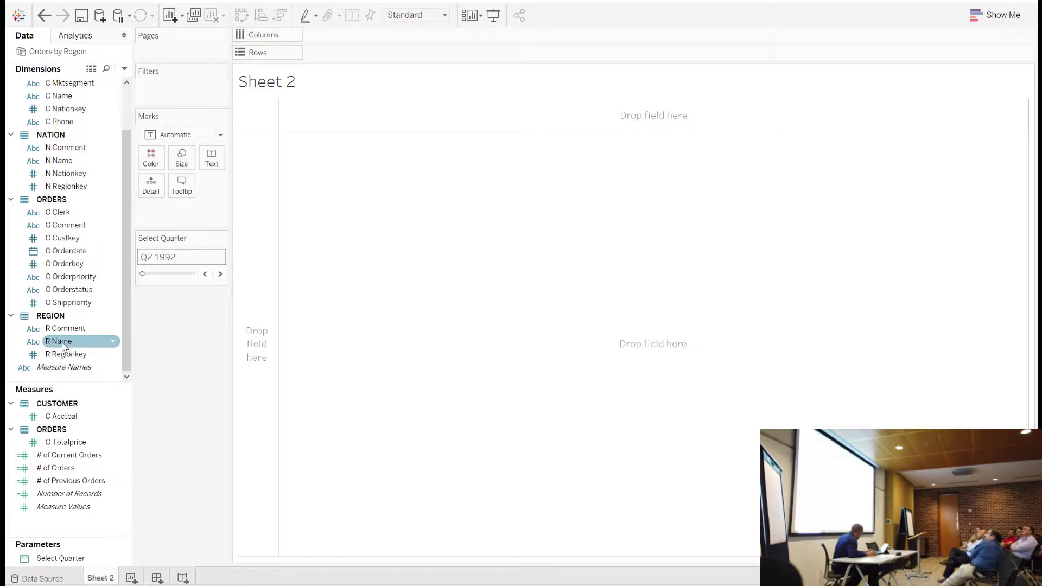
Step: Build a bar chart of # of Current Orders by R Name and N Name, with # of Previous Orders as mark detail
drag(62, 346, 347, 54)
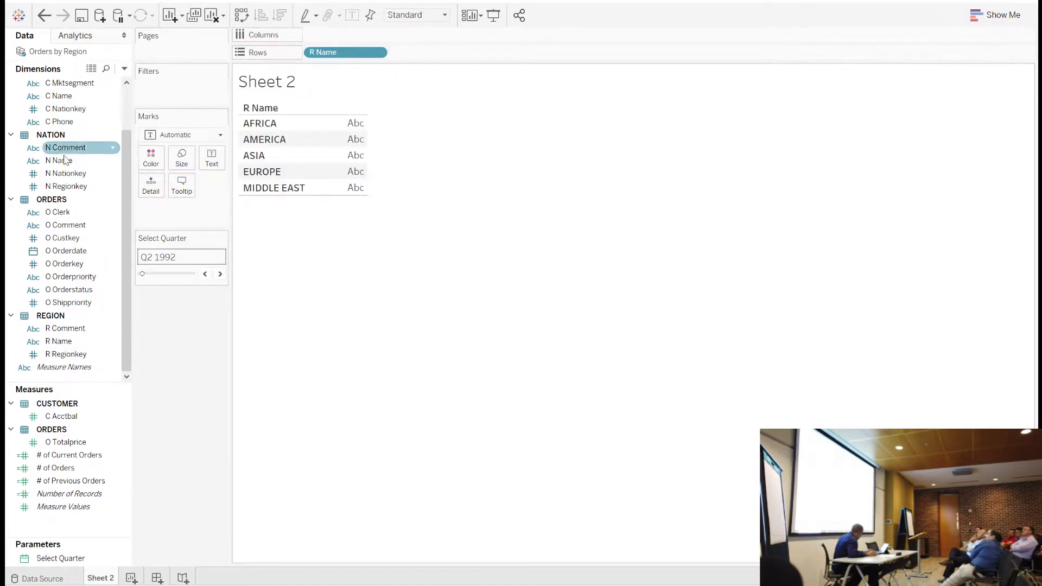
drag(60, 161, 419, 57)
drag(51, 454, 326, 38)
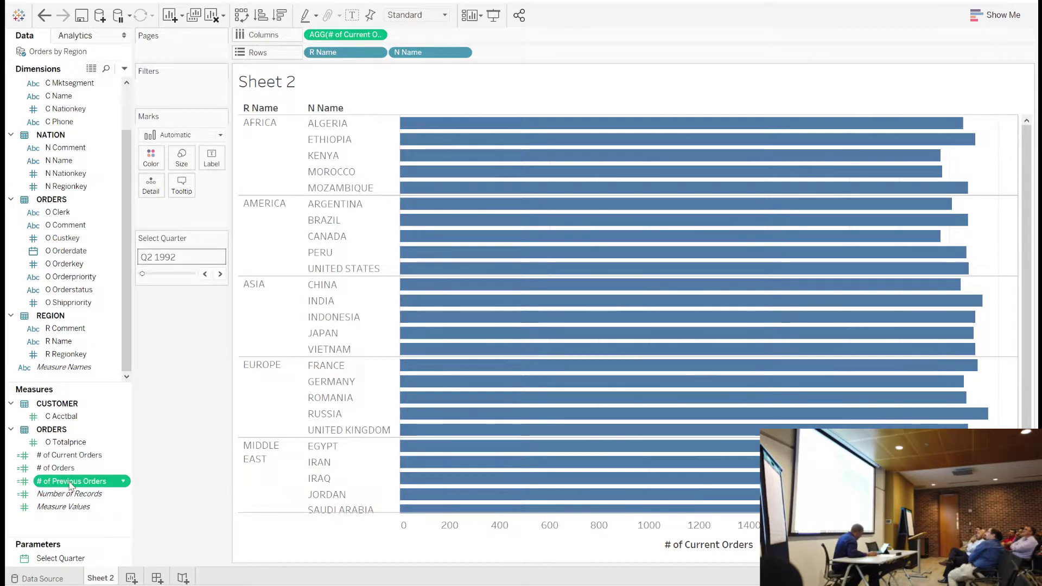
drag(70, 481, 163, 187)
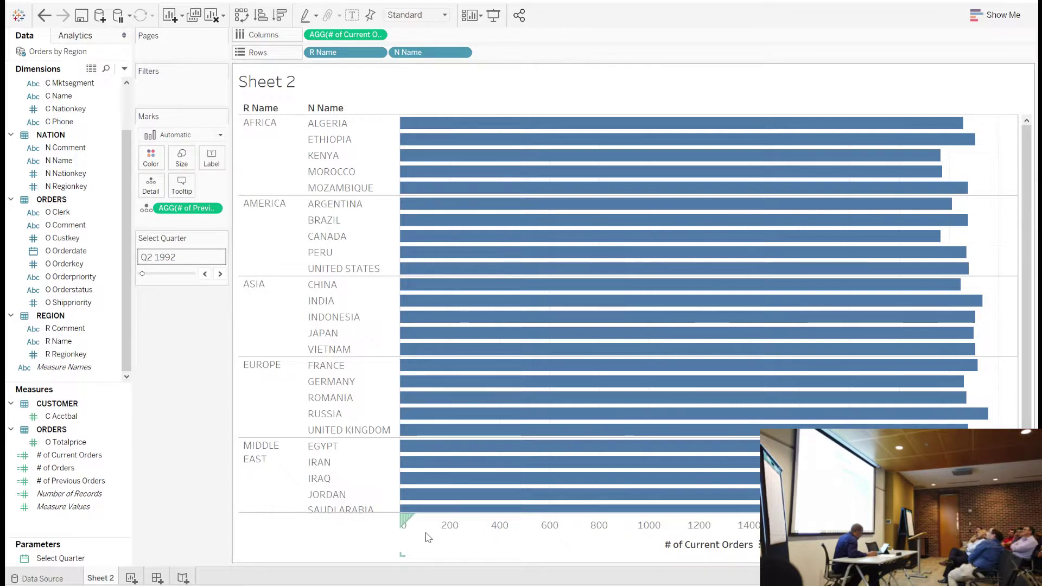
Step: Add a per-cell reference line to the # of Current Orders axis, using the Sum of # of Previous Orders as its value
right_click(445, 536)
click(455, 531)
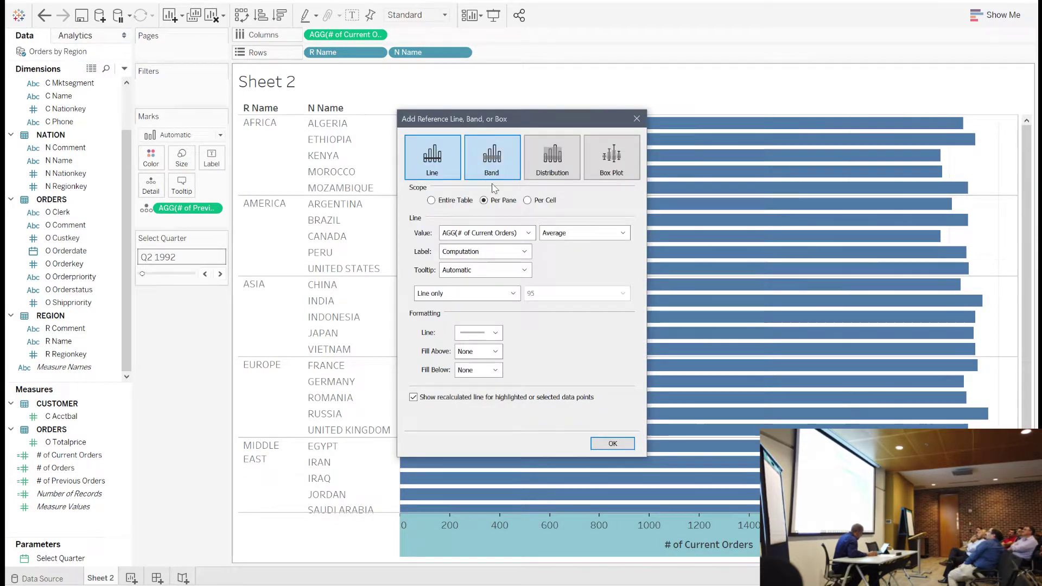
click(528, 233)
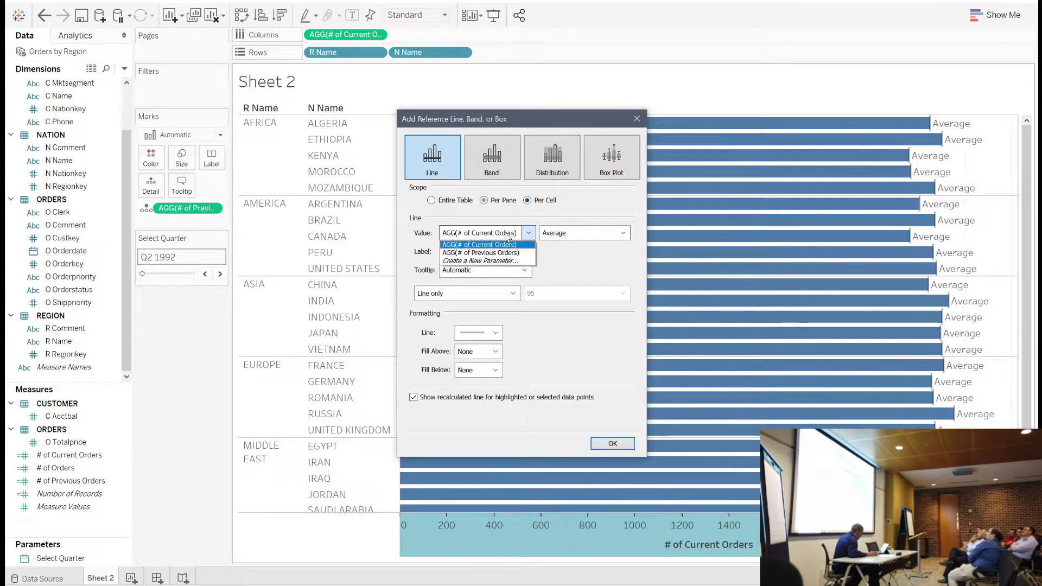
click(478, 251)
click(557, 233)
click(550, 253)
Step: Set the reference line's label and tooltip to None, make the line black and apply the settings
click(511, 251)
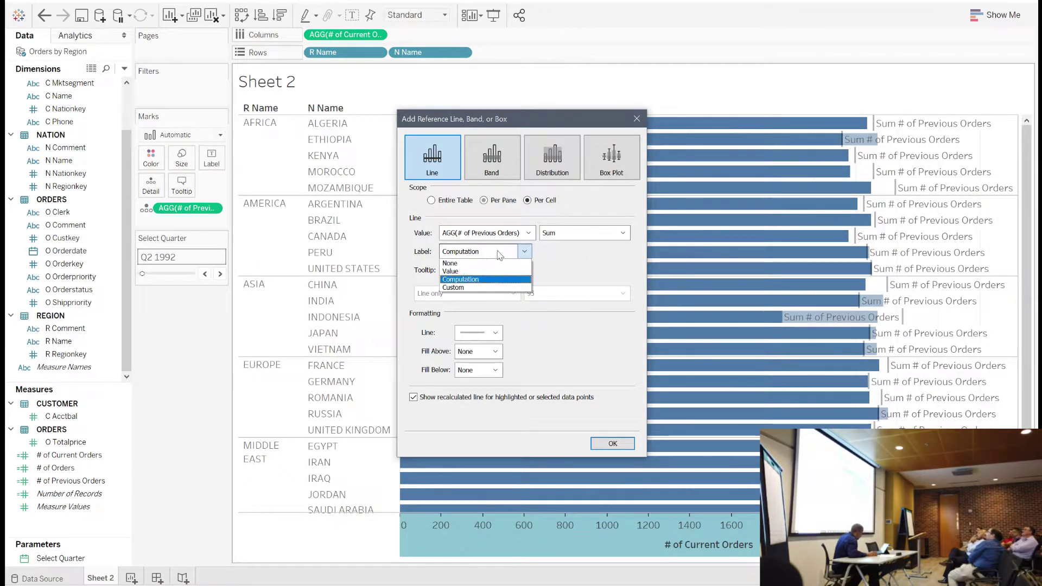
click(478, 259)
click(480, 277)
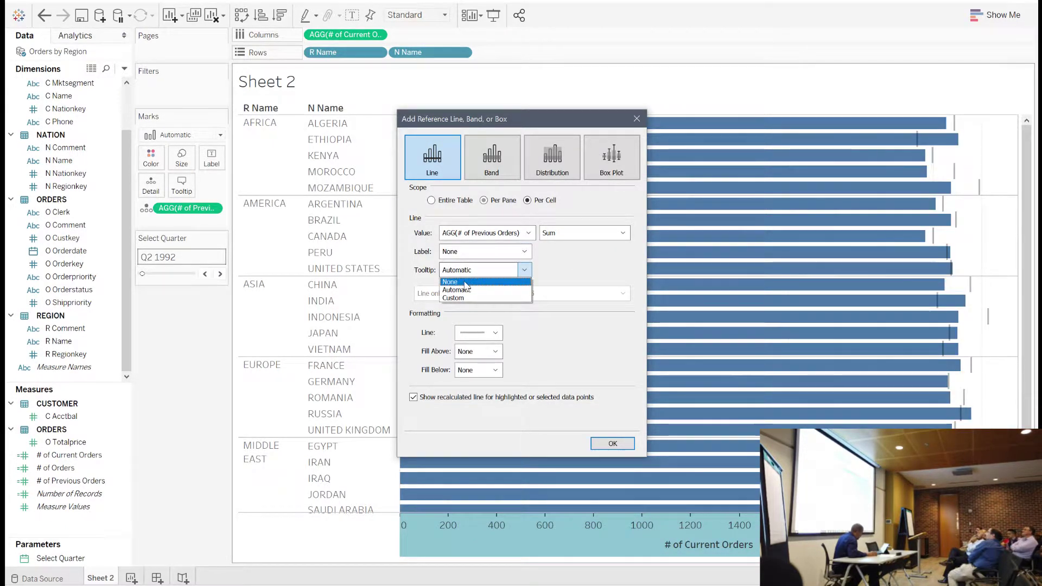
click(467, 286)
click(475, 336)
click(464, 461)
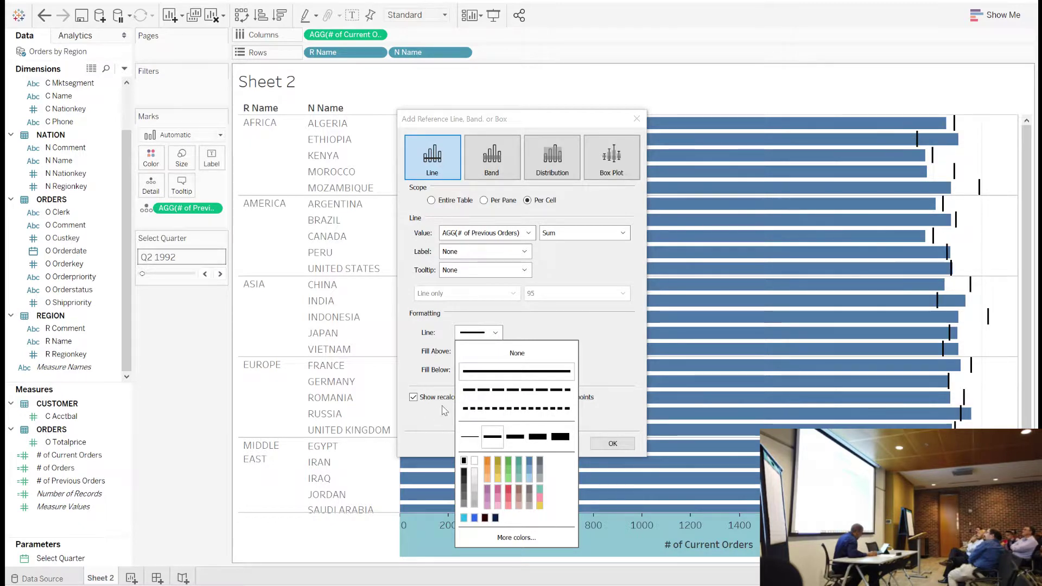
click(607, 407)
click(606, 444)
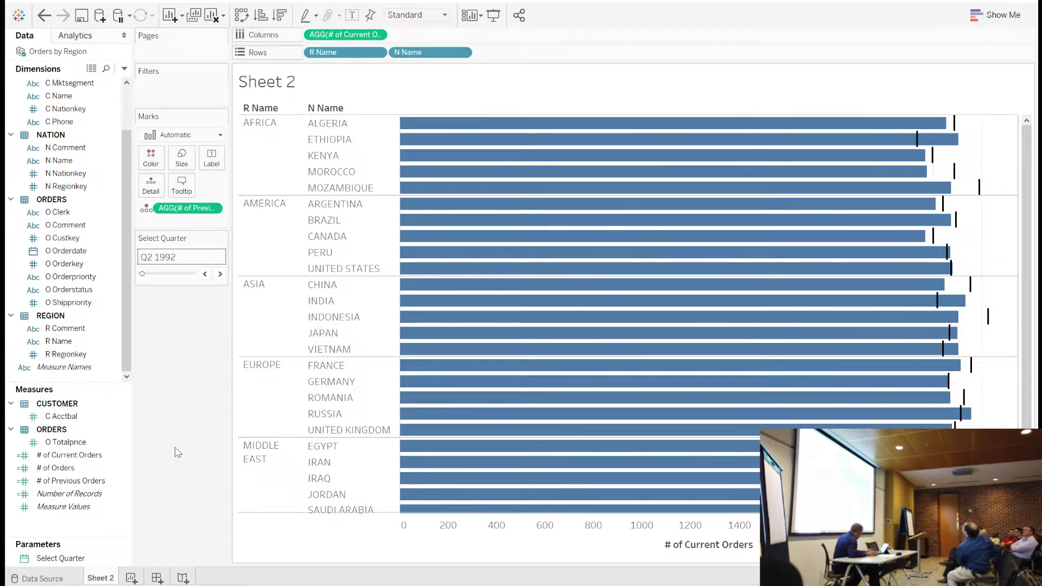
Step: Create a new calculated field named Order Color
right_click(53, 532)
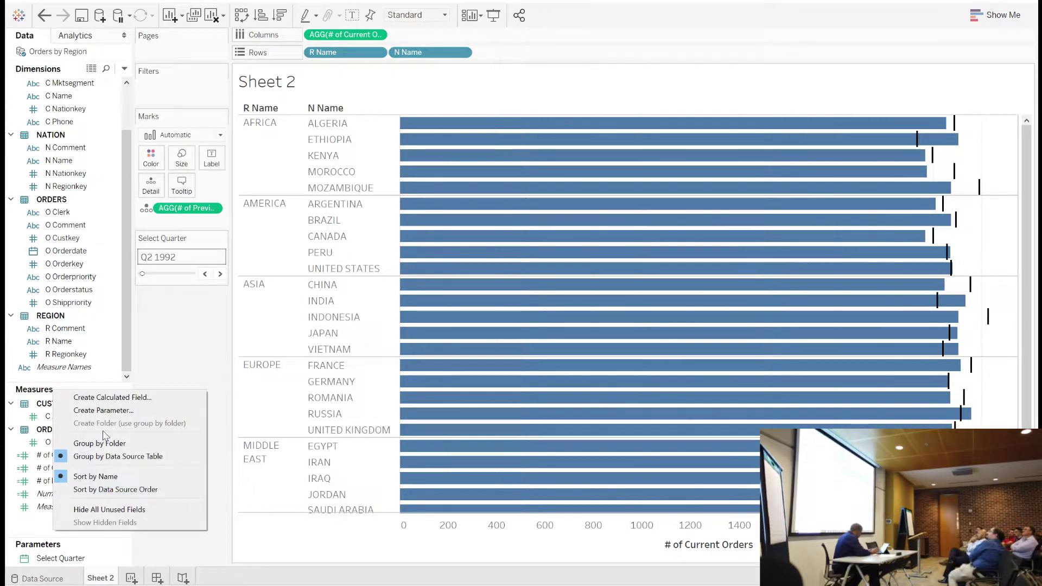
click(106, 399)
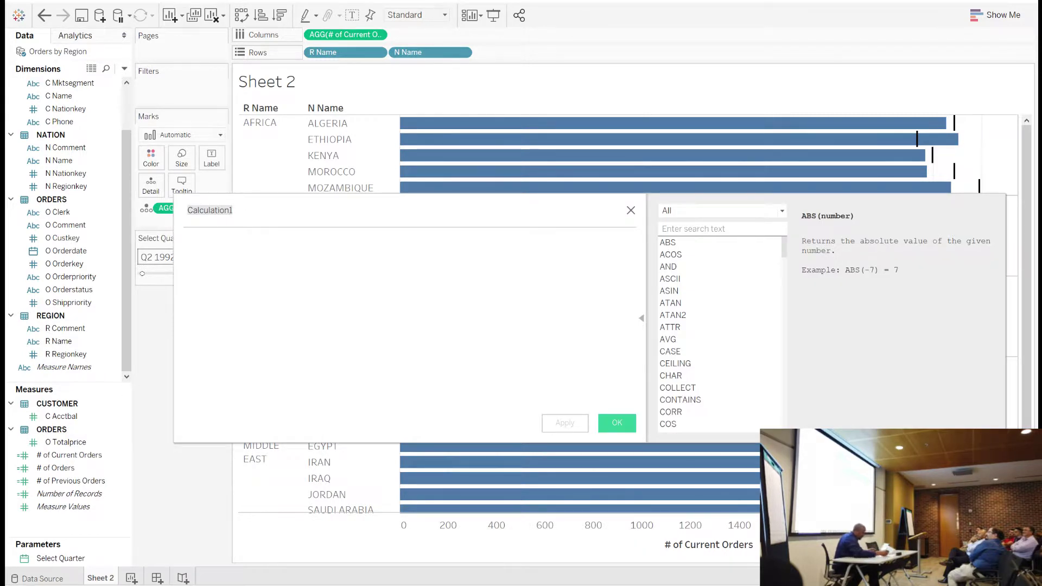
text(Order Color)
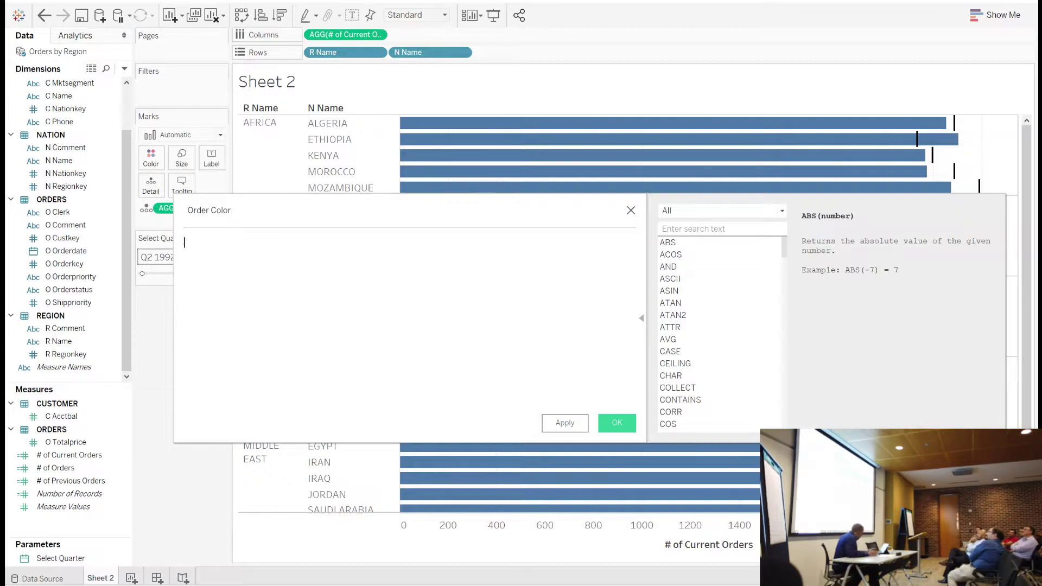
Step: Write the Order Color condition If [# of Current Orders]>[# of Previous Orders]
text(If [)
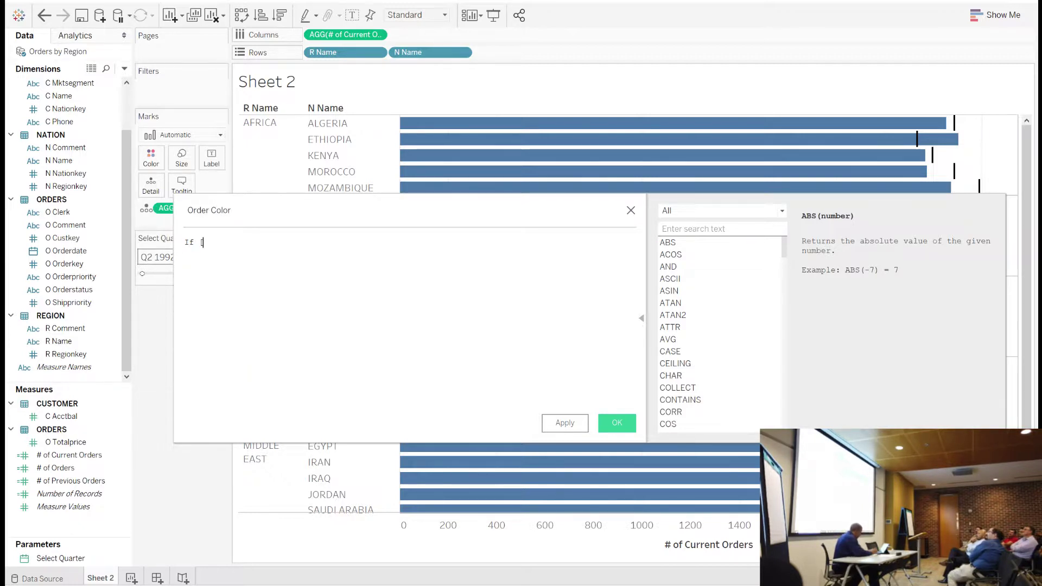
text(#)
key(Return)
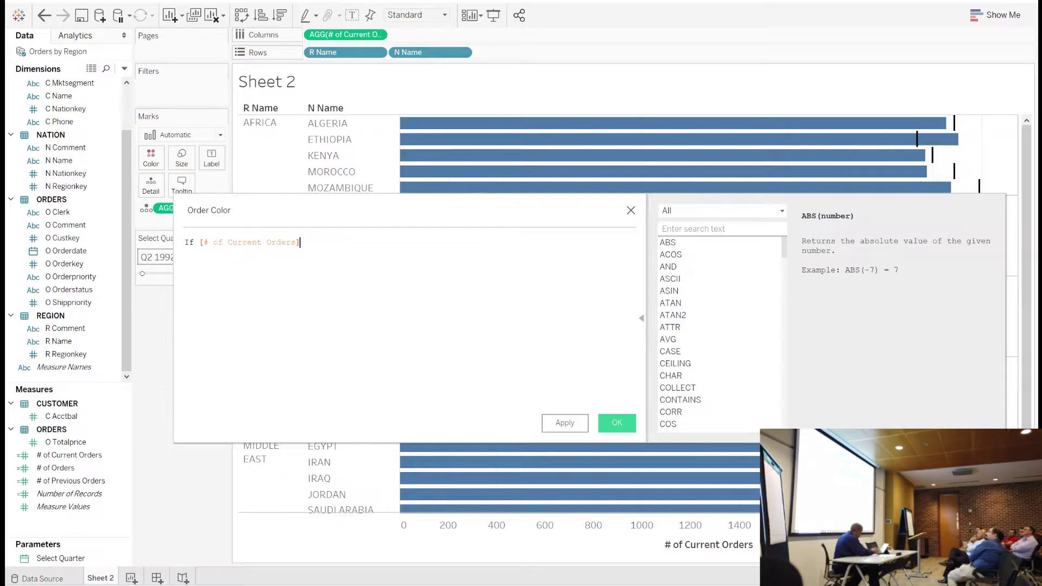
text(>[#)
key(Down)
key(Down)
key(Return)
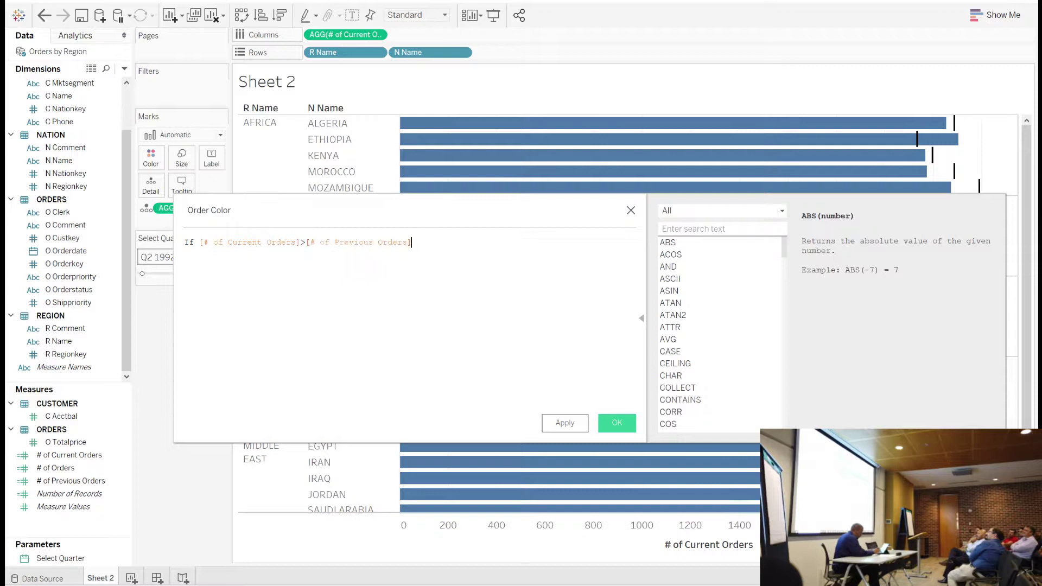
Step: Complete the Order Color formula with Then 'Outperformer', Else 'Underperformer' and END
text(Then 'Outp)
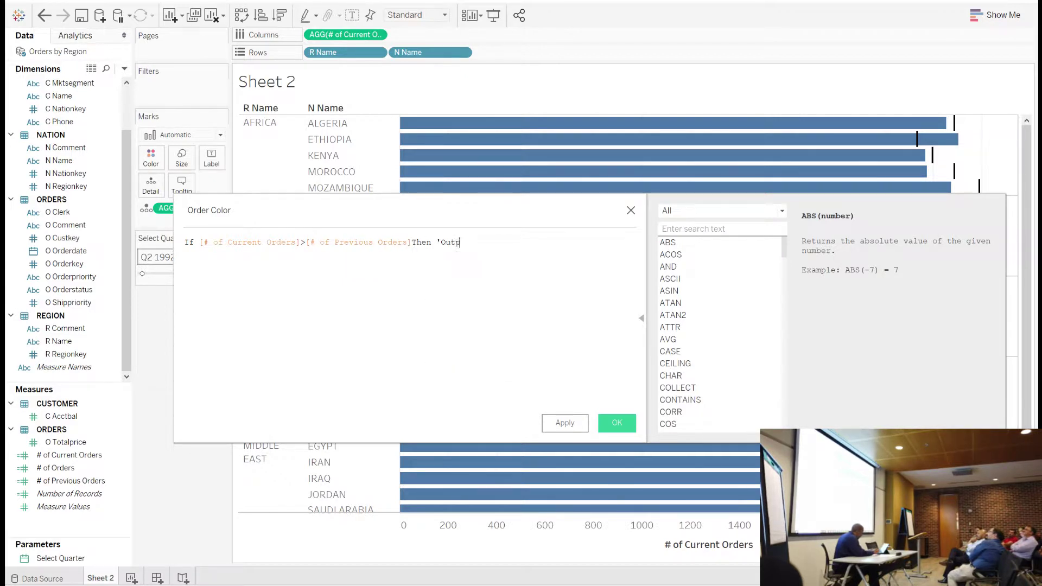
text(erformer' )
text(Else )
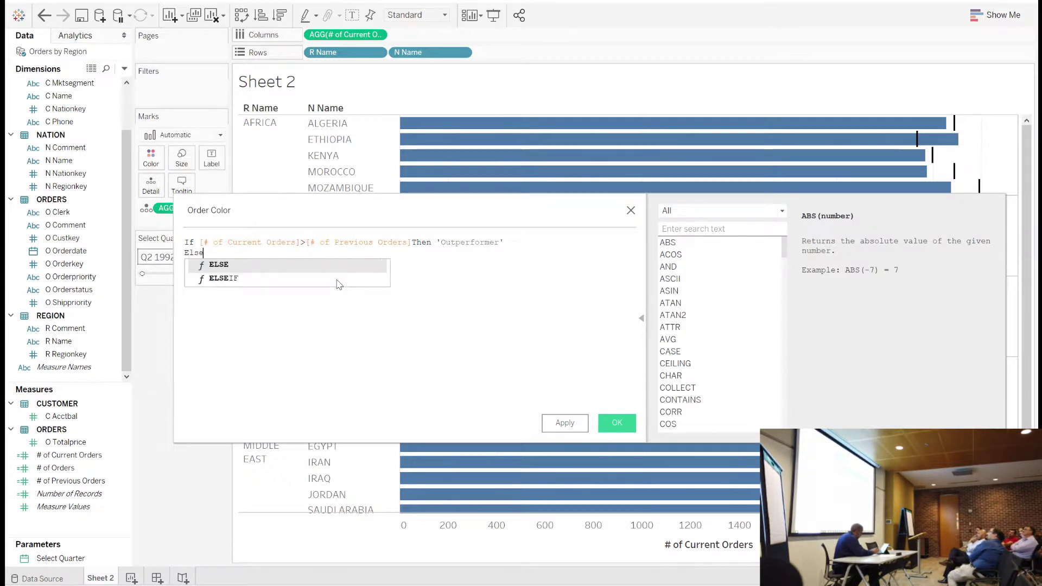
text('Underperfo)
text(rmer' )
text(END)
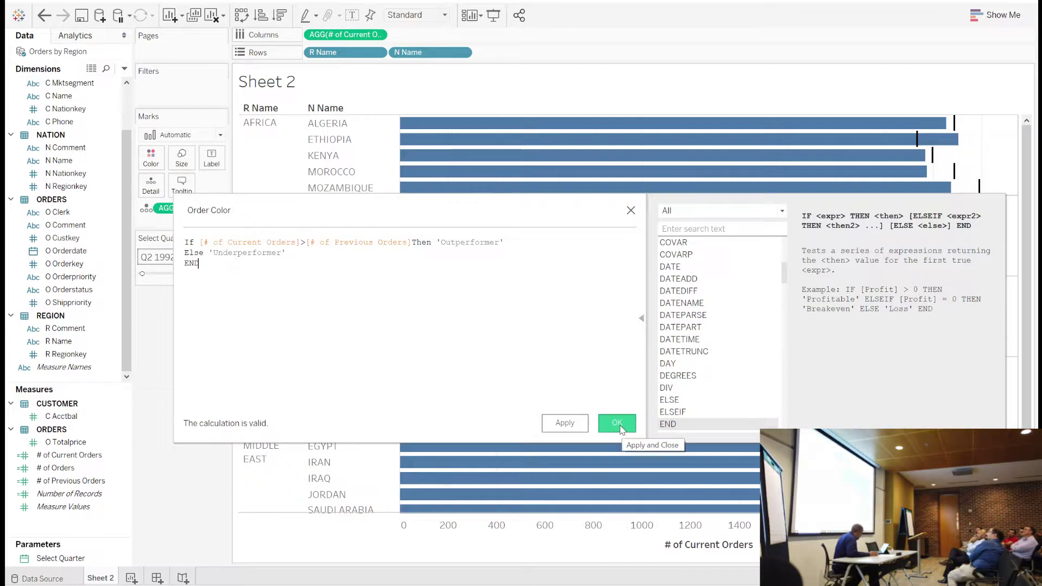
Step: Save the Order Color calculation and color the bars by Order Color
click(617, 423)
drag(54, 494, 157, 163)
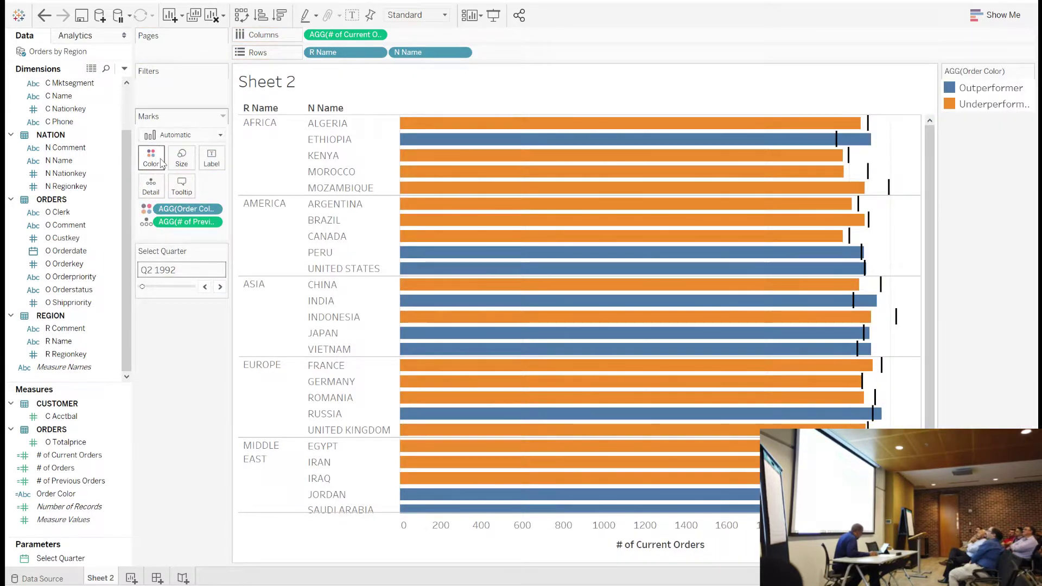
Step: Set the bars' opacity to 70% and give them a dark gray border
click(160, 163)
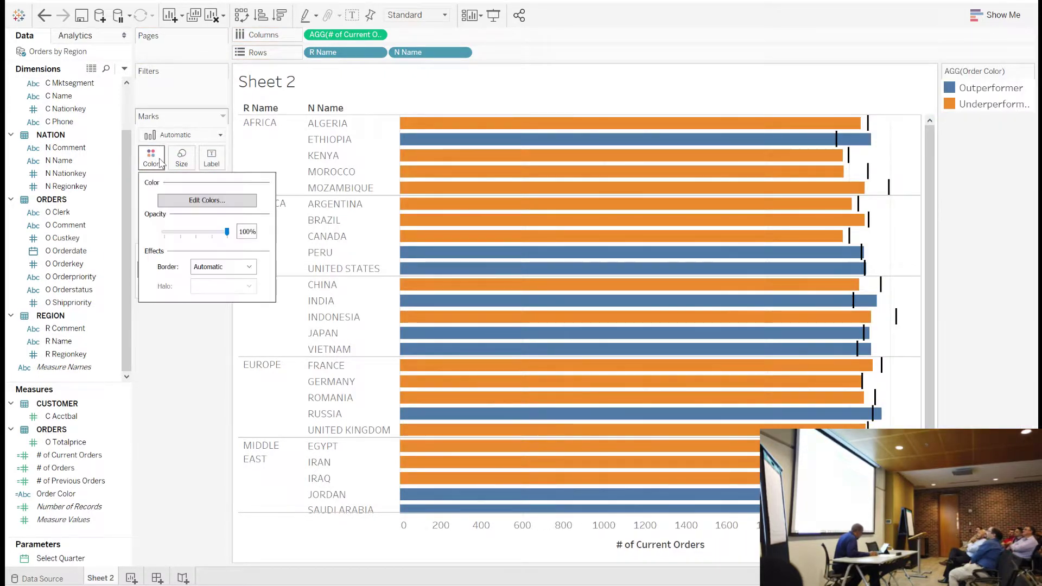
double_click(241, 231)
text(70)
click(214, 267)
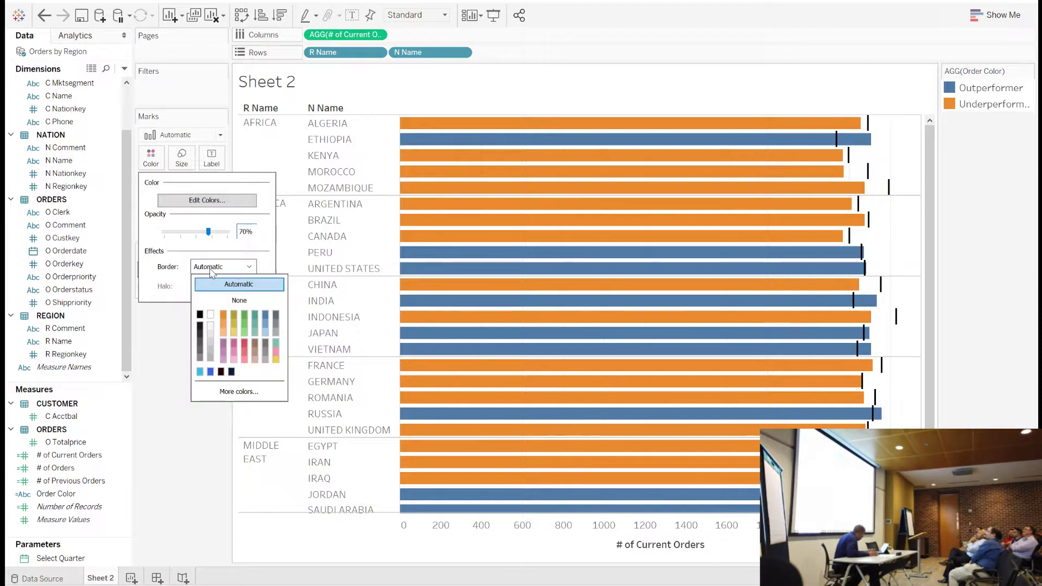
click(199, 357)
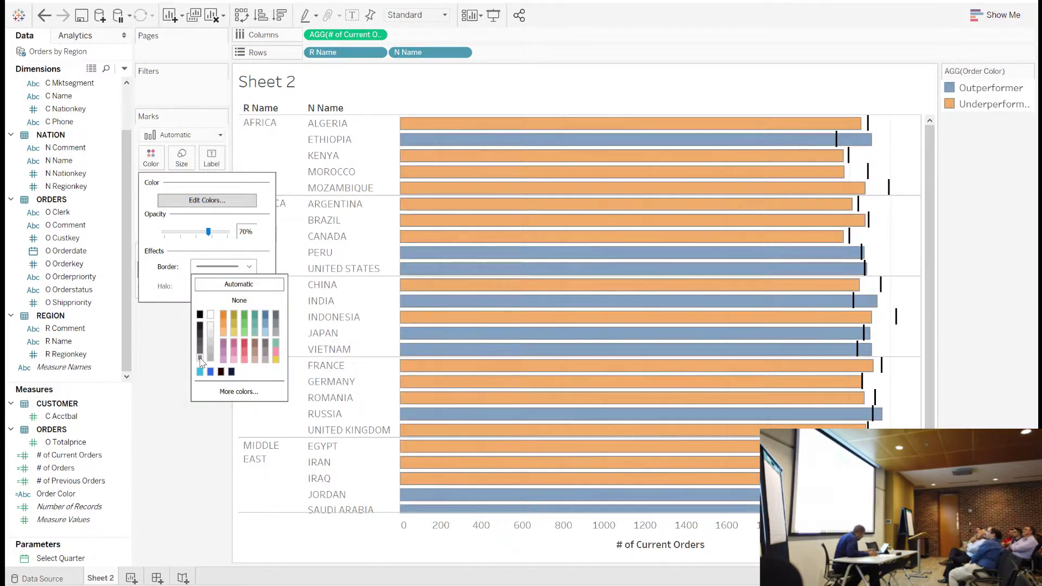
click(159, 344)
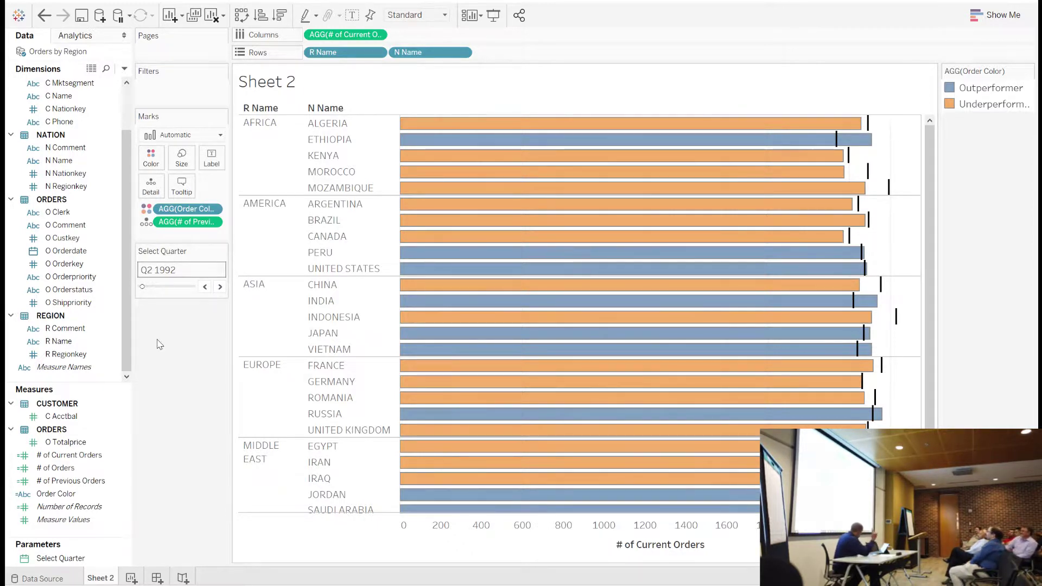
Step: Rename the current worksheet as Order Performance
right_click(101, 580)
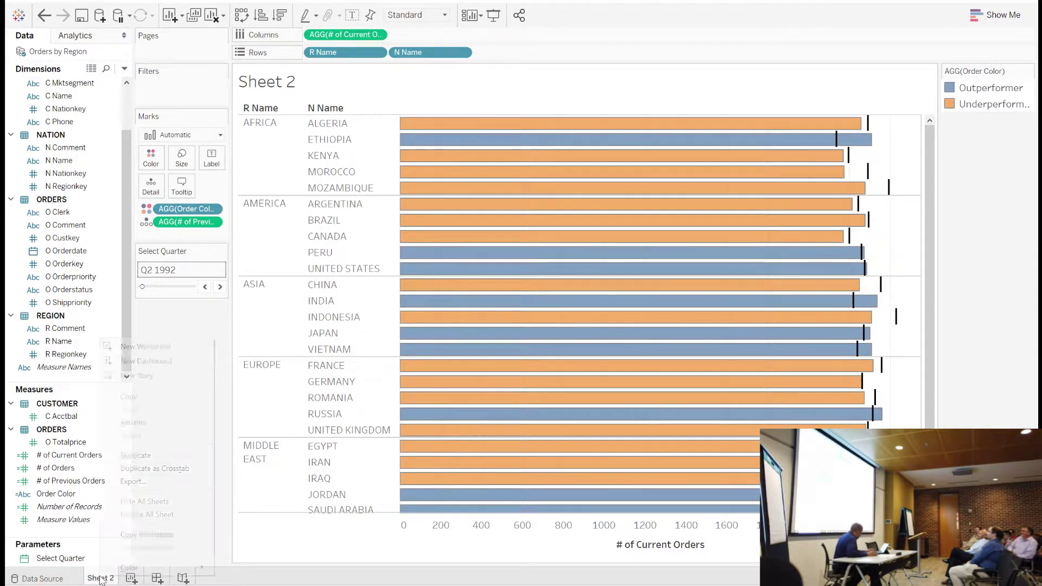
click(130, 423)
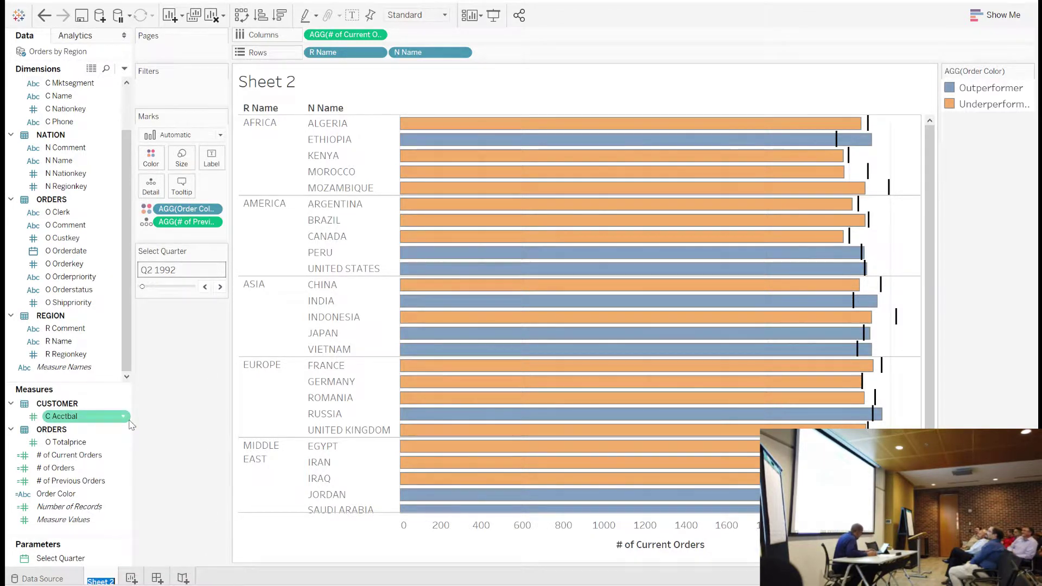
text(older Perform)
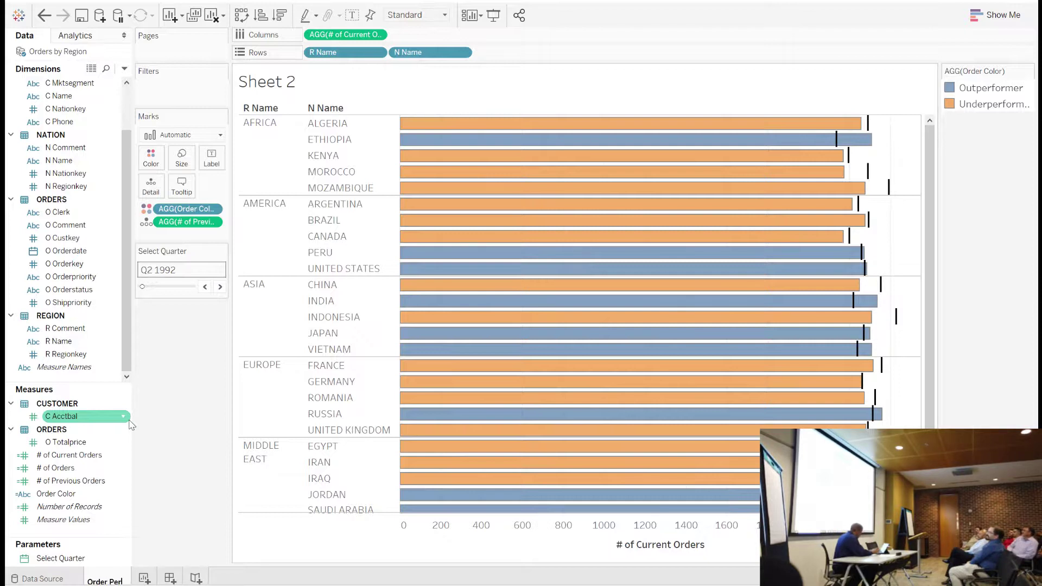
text(ance)
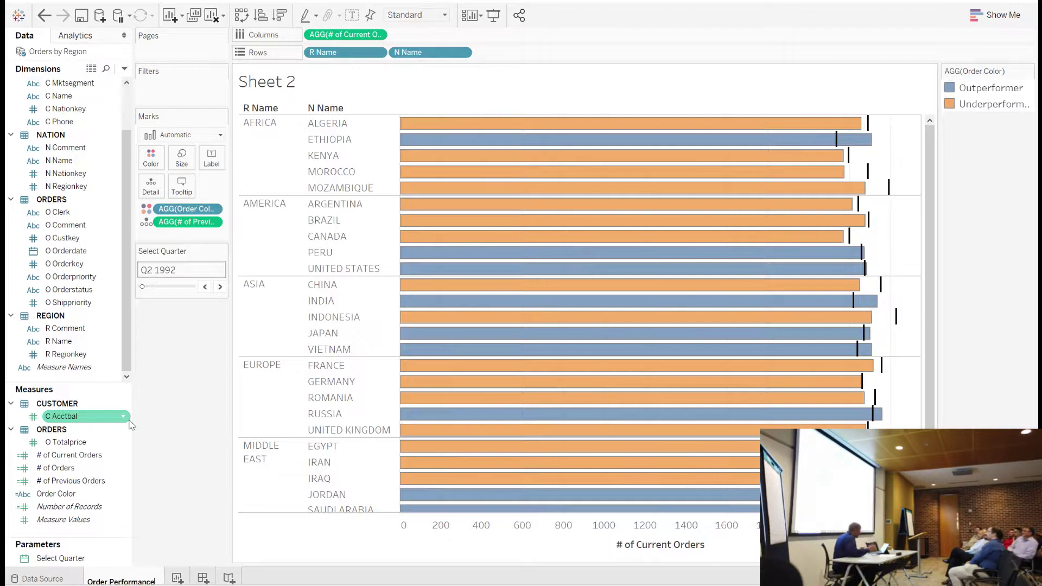
key(Return)
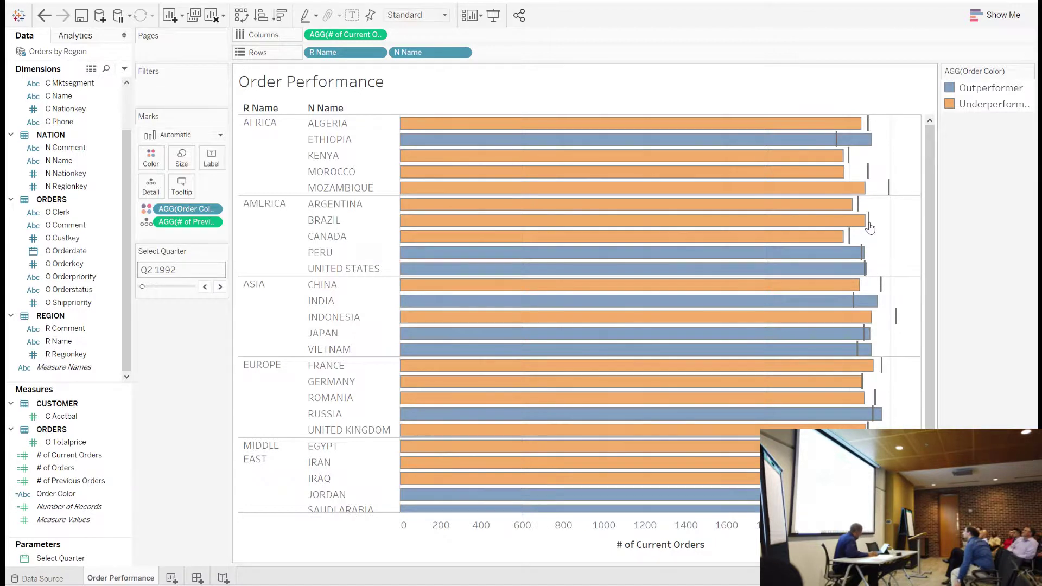
Step: Add a new worksheet and start a calculated field with the formula [# of Current Orders]-[# of Previous Orders]
click(172, 579)
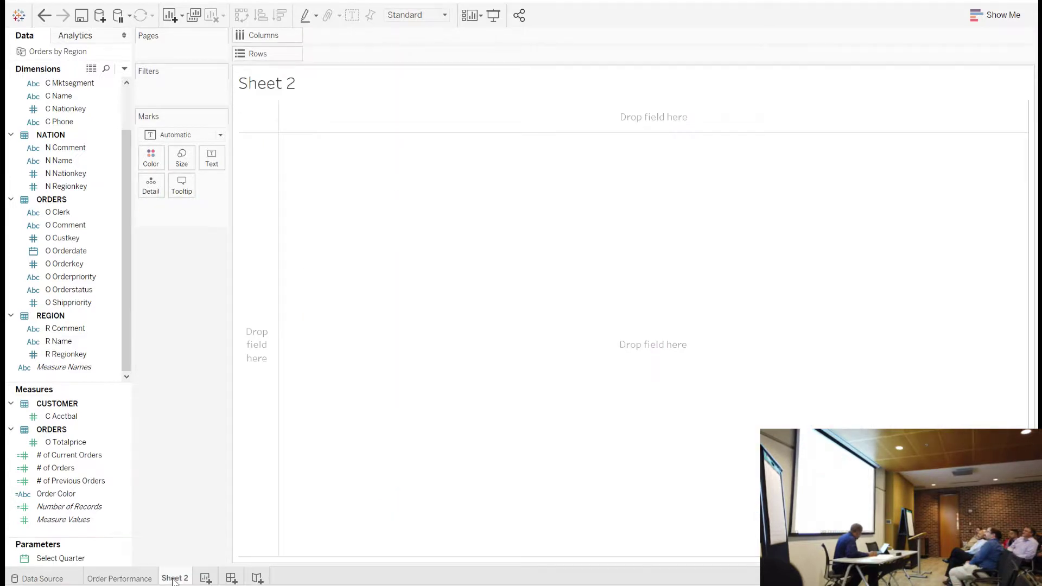
right_click(84, 533)
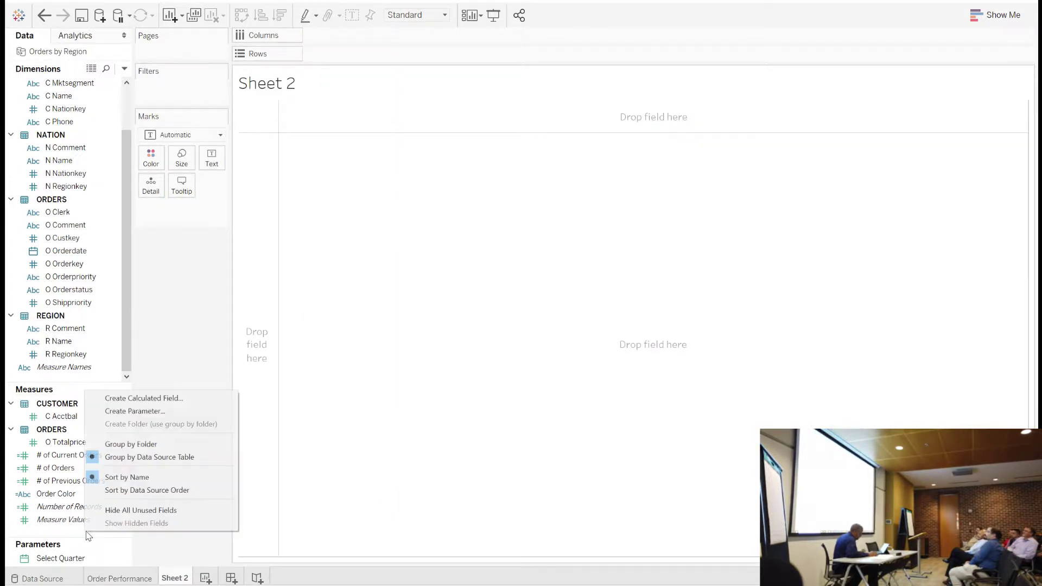
click(146, 404)
click(184, 242)
text([)
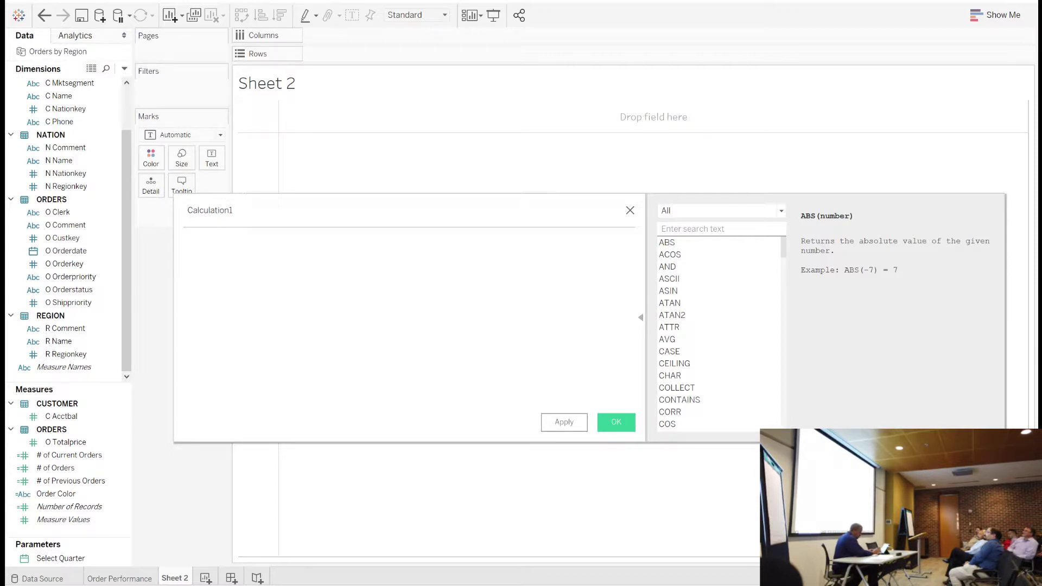
text(#)
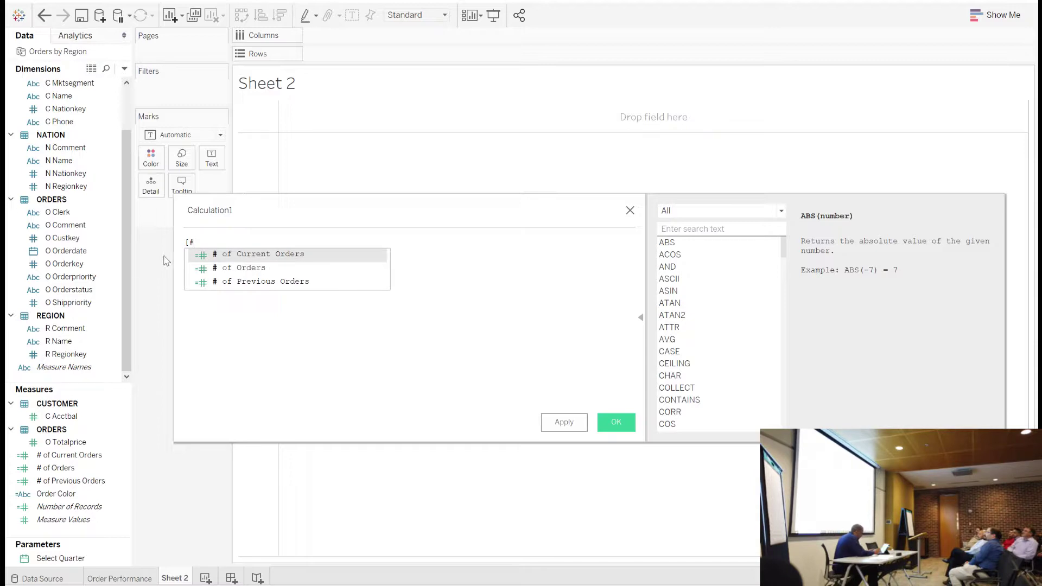
key(Return)
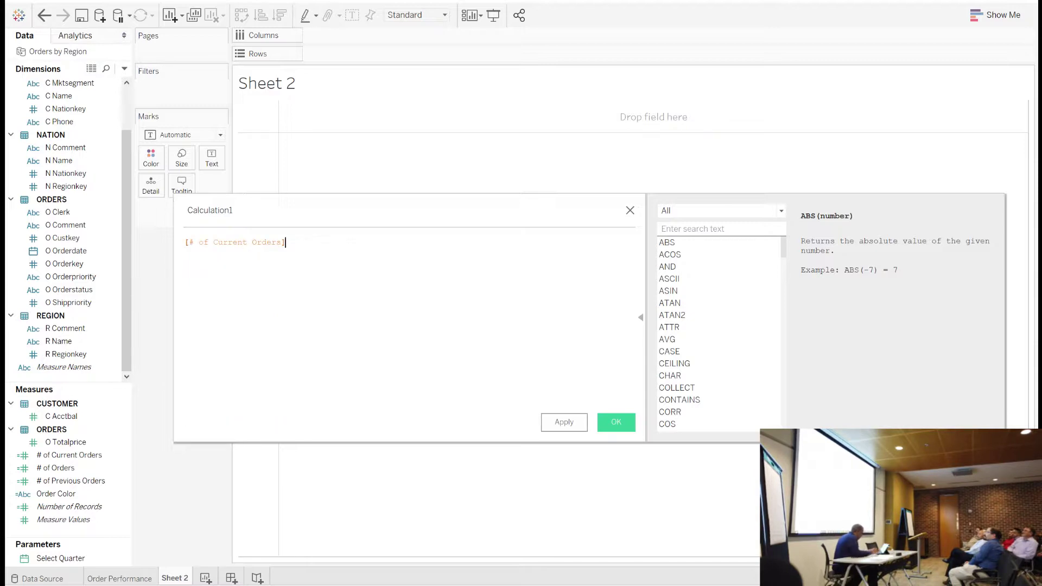
text(-[#)
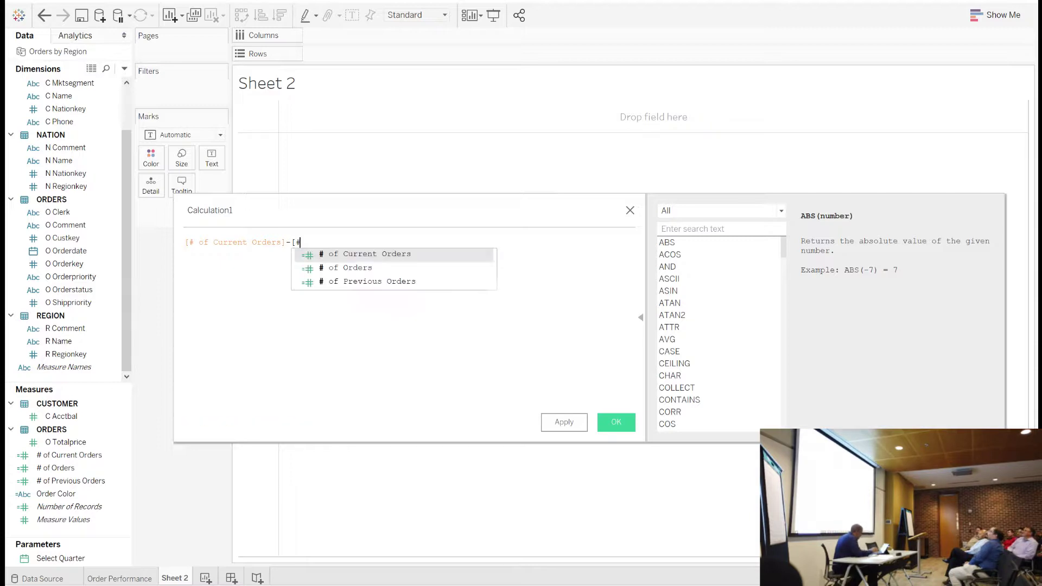
click(336, 282)
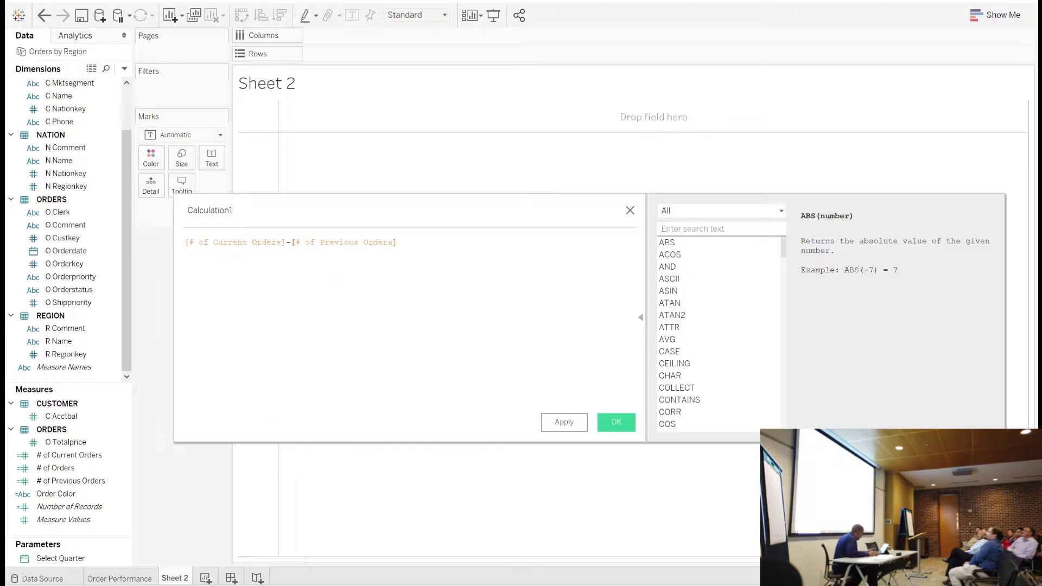
Step: Enclose the difference in parentheses and divide it by [# of Previous Orders]
click(185, 242)
text(()
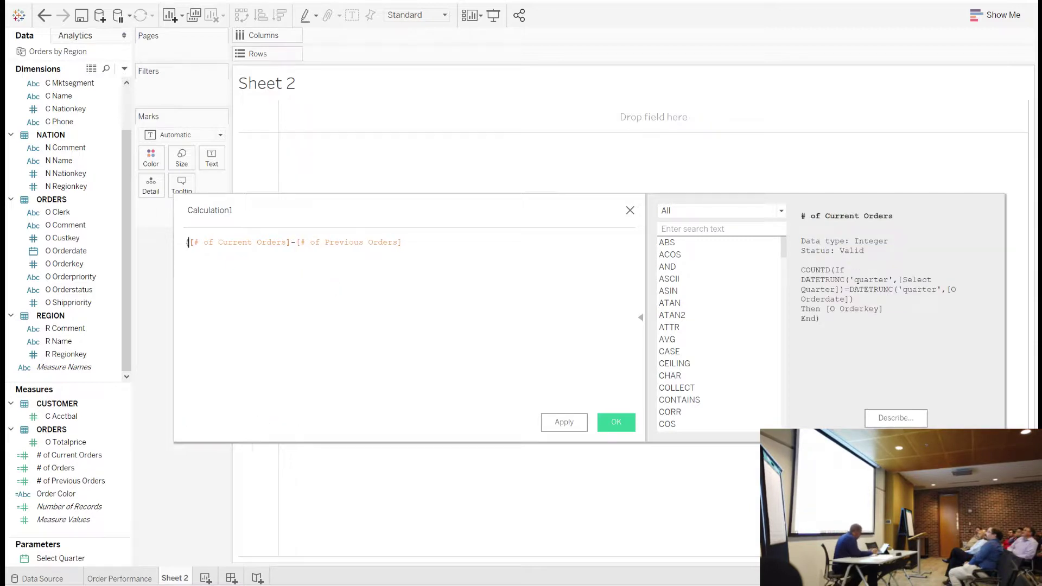
click(402, 242)
text()/[#)
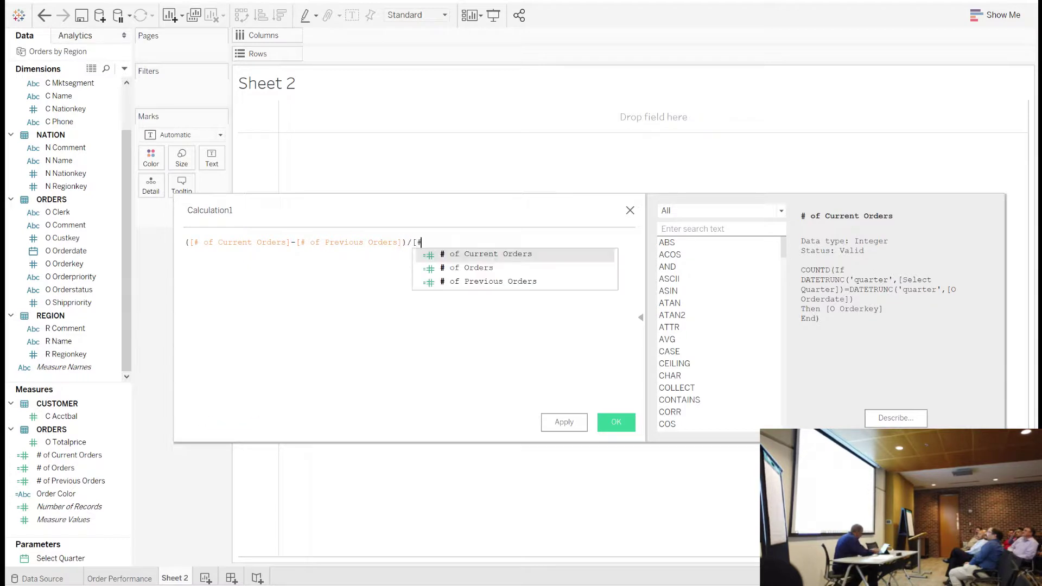
click(456, 282)
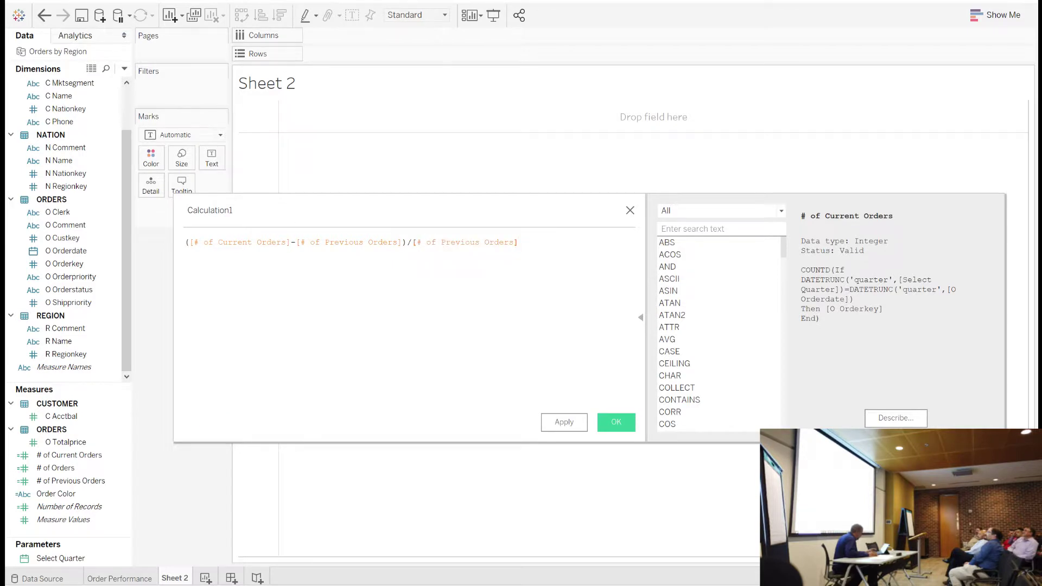
Step: Name the calculated field Percent Diff and save it
key(ctrl+a)
text(Per)
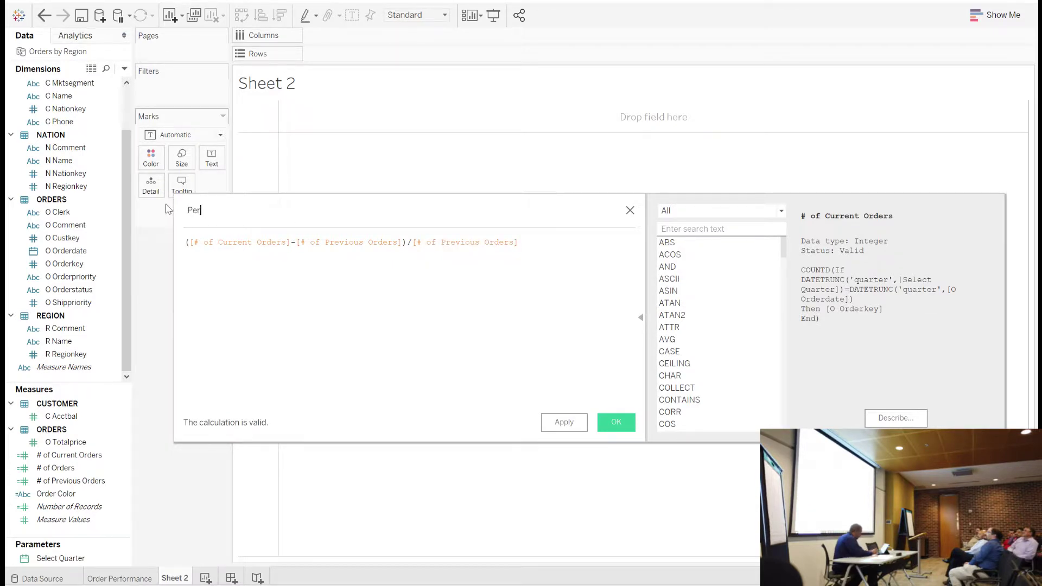
text(cent Diff)
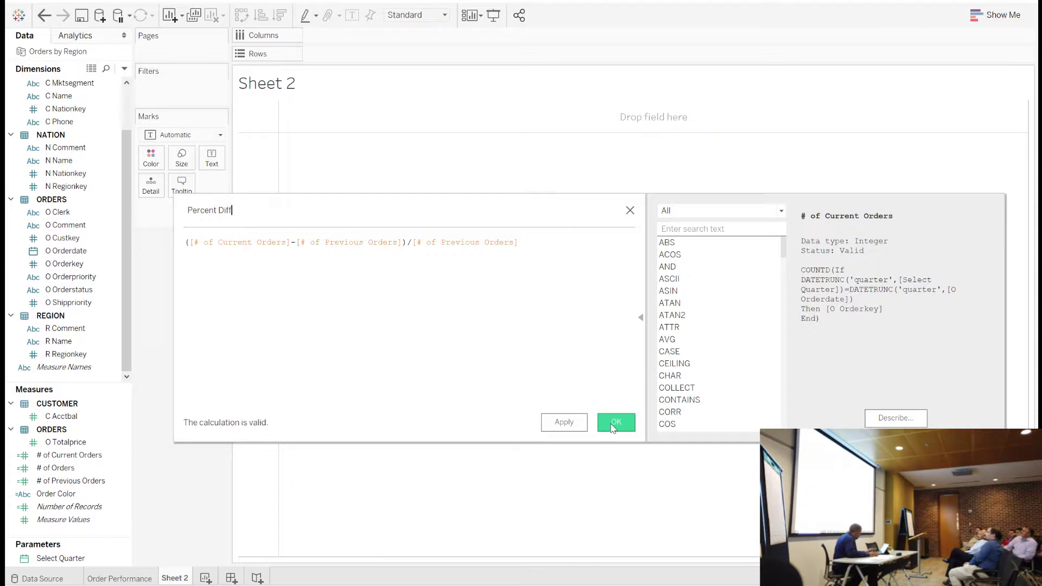
click(614, 428)
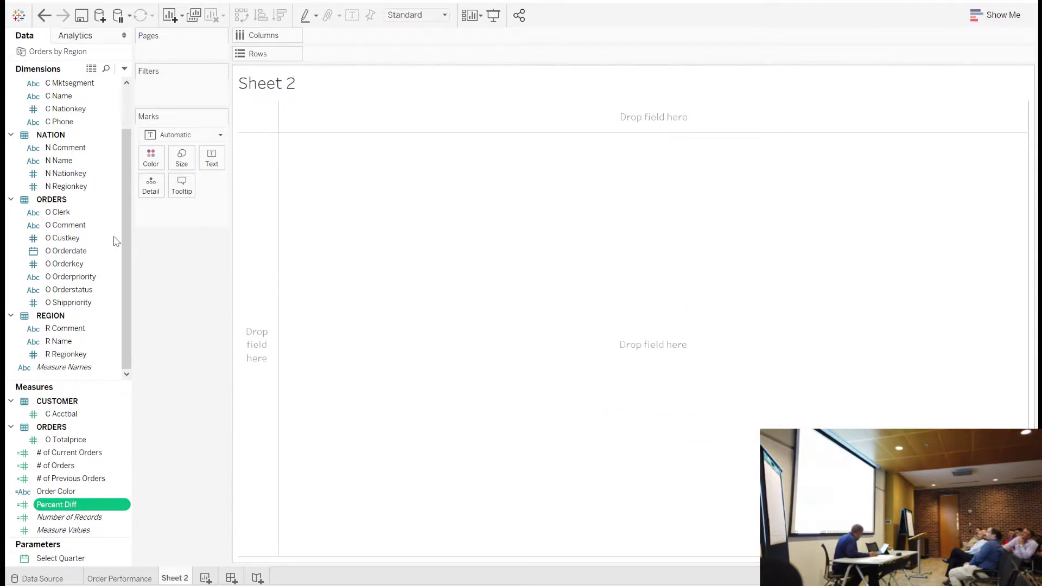
Step: Build a bar chart with R Name and N Name as rows and Percent Diff as columns
click(59, 342)
mouse_move(59, 343)
mouse_down()
mouse_move(200, 274)
mouse_move(344, 83)
mouse_move(343, 56)
mouse_up()
click(59, 161)
drag(59, 160, 422, 52)
click(79, 453)
click(56, 504)
drag(56, 504, 356, 42)
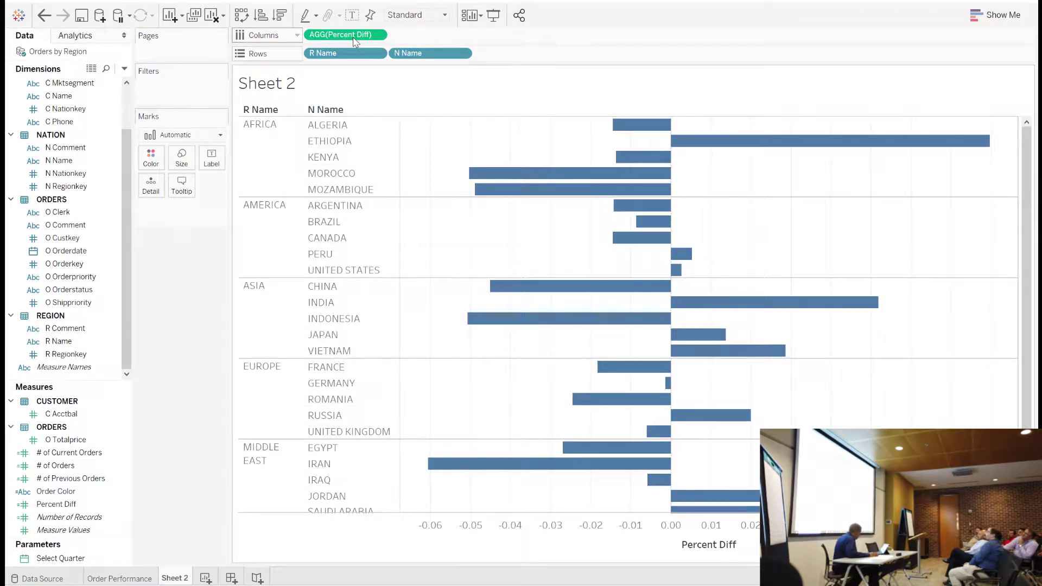
Step: Color the bars by Order Color and label them with Percent Diff
click(65, 441)
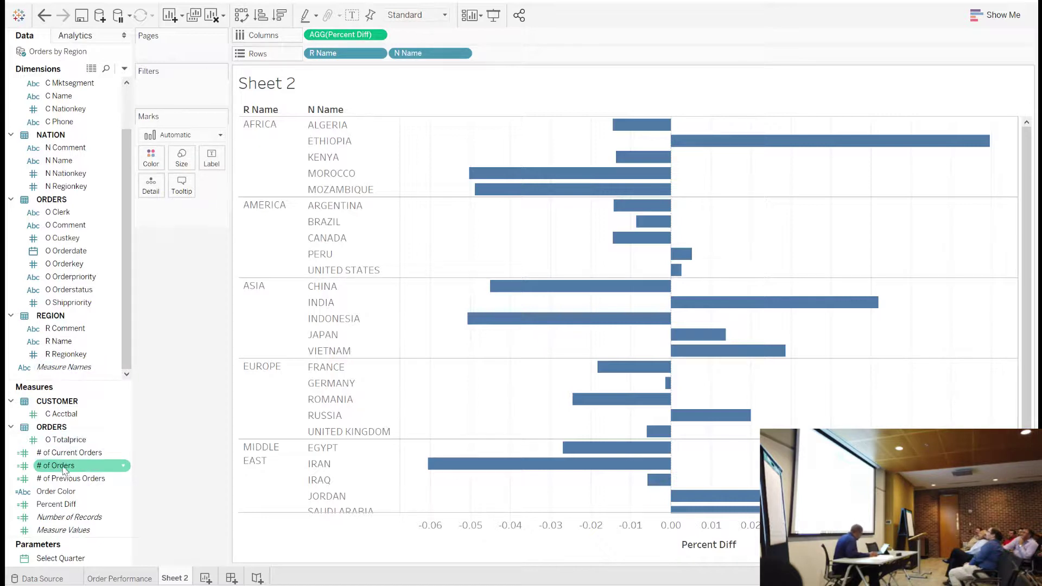
drag(61, 495, 150, 160)
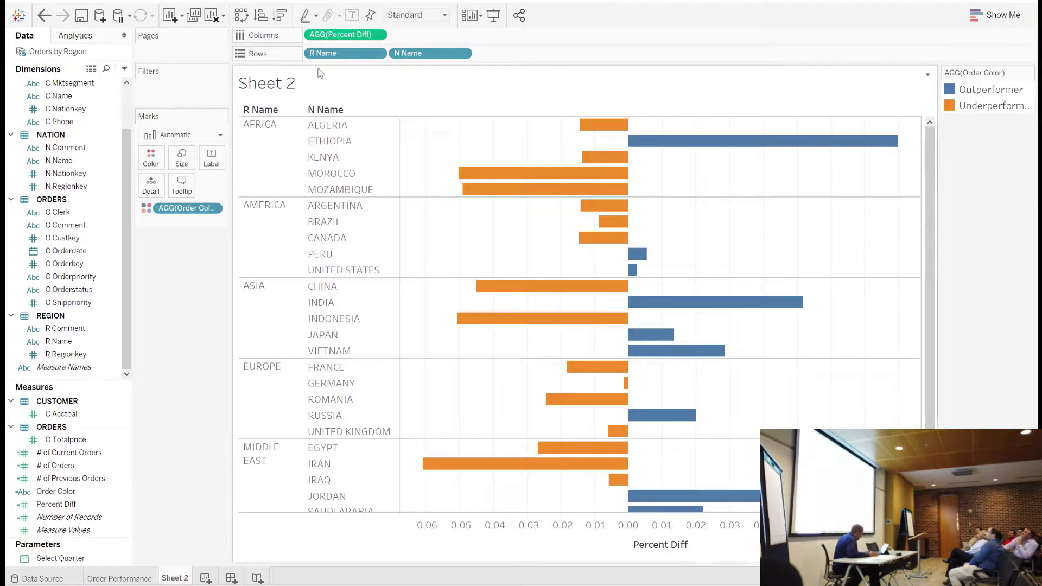
drag(338, 33, 210, 170)
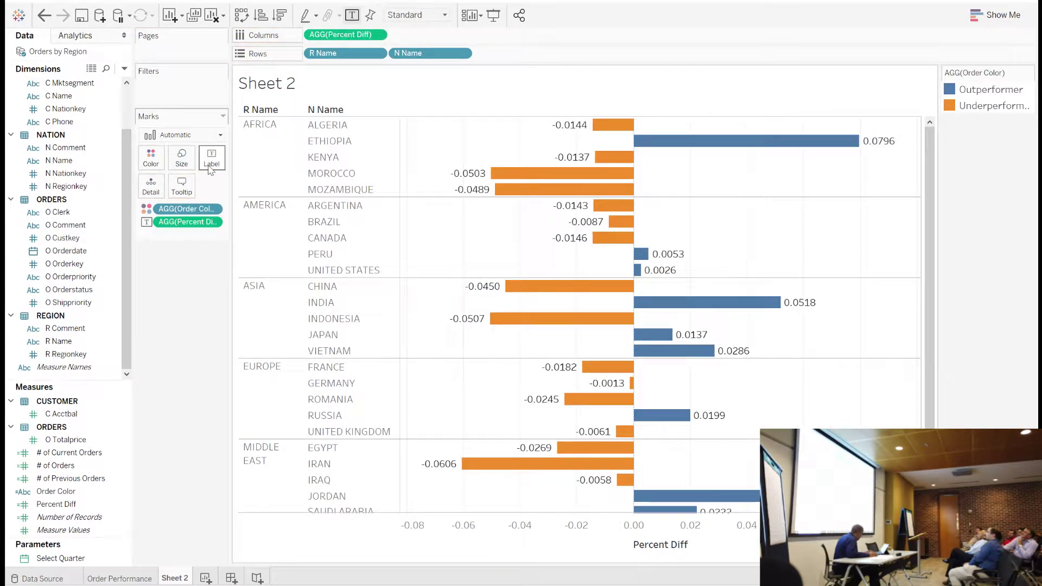
Step: Format the Percent Diff labels as percentages with 2 decimal places
right_click(199, 222)
click(224, 272)
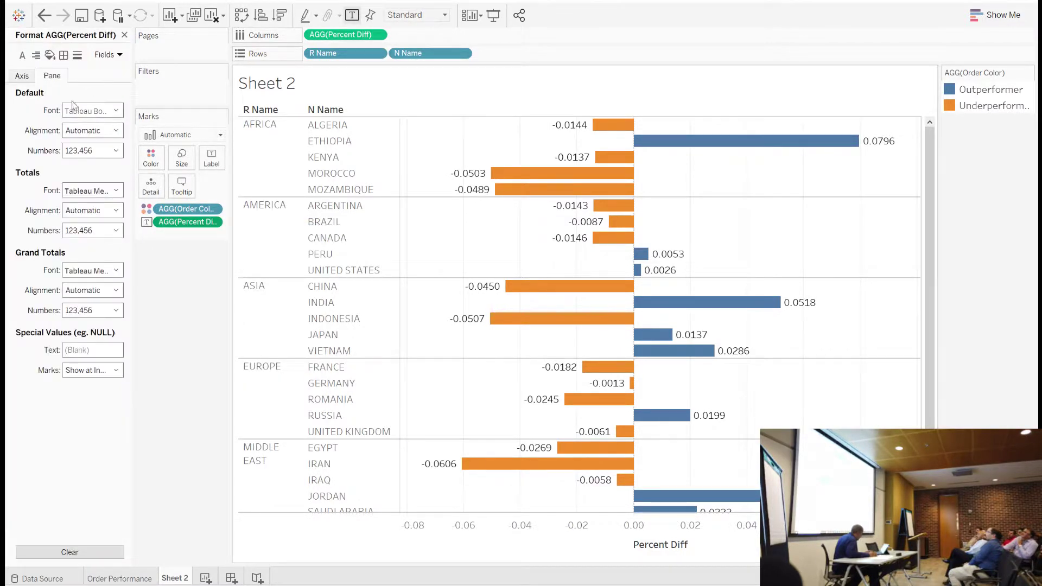
click(87, 151)
click(90, 227)
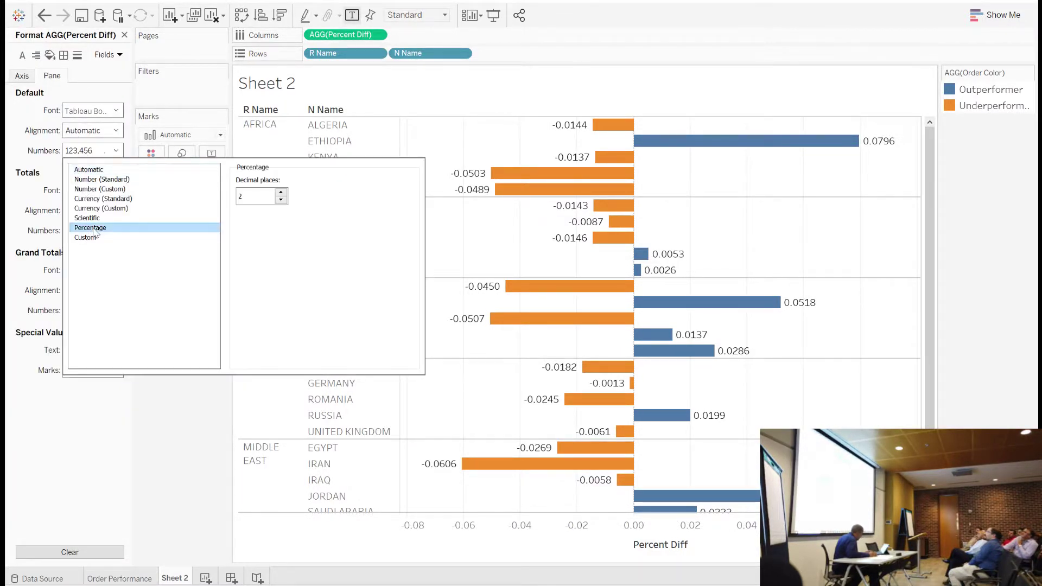
click(23, 76)
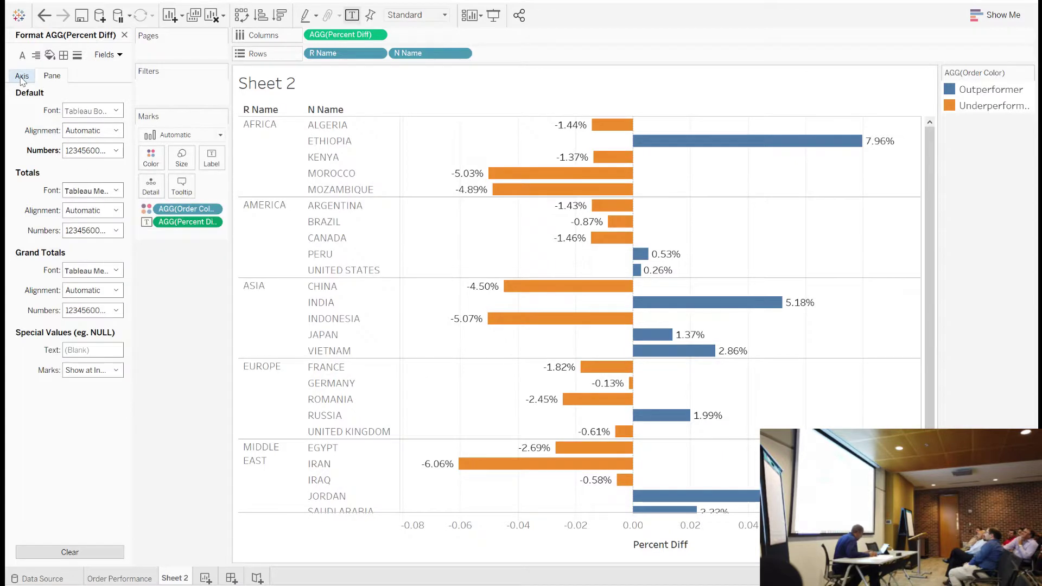
Step: Format the Percent Diff axis numbers as percentages and close the formatting settings
click(22, 77)
click(92, 190)
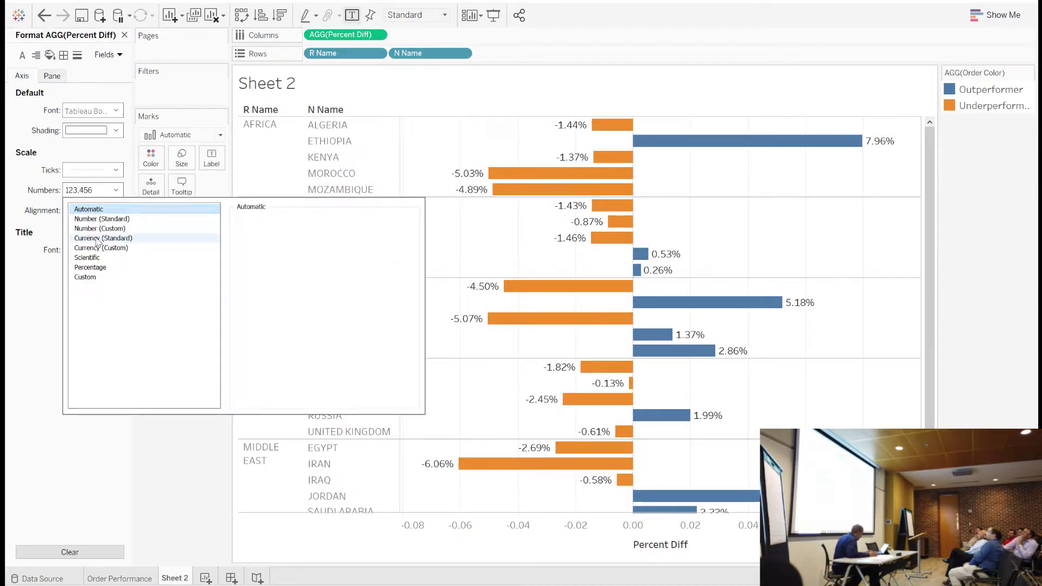
click(90, 267)
click(54, 299)
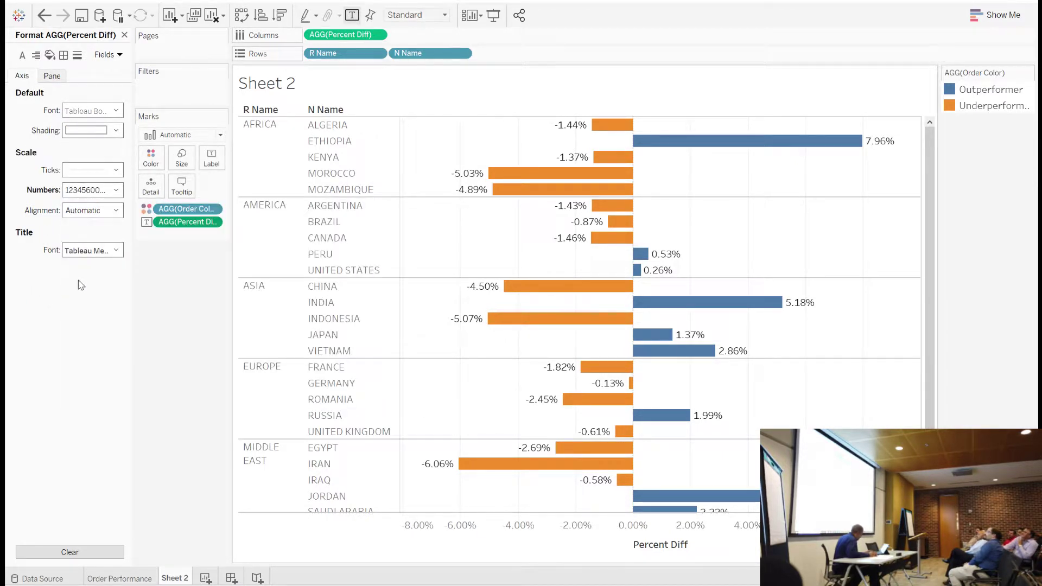
click(124, 35)
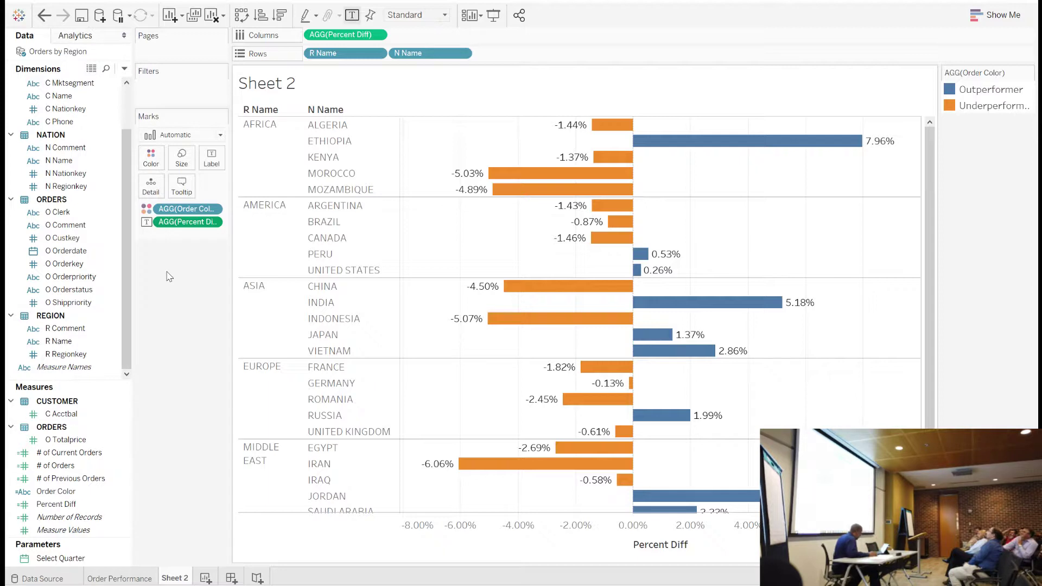
Step: Set the bars' color opacity to 70% and give them a dark gray border
click(150, 158)
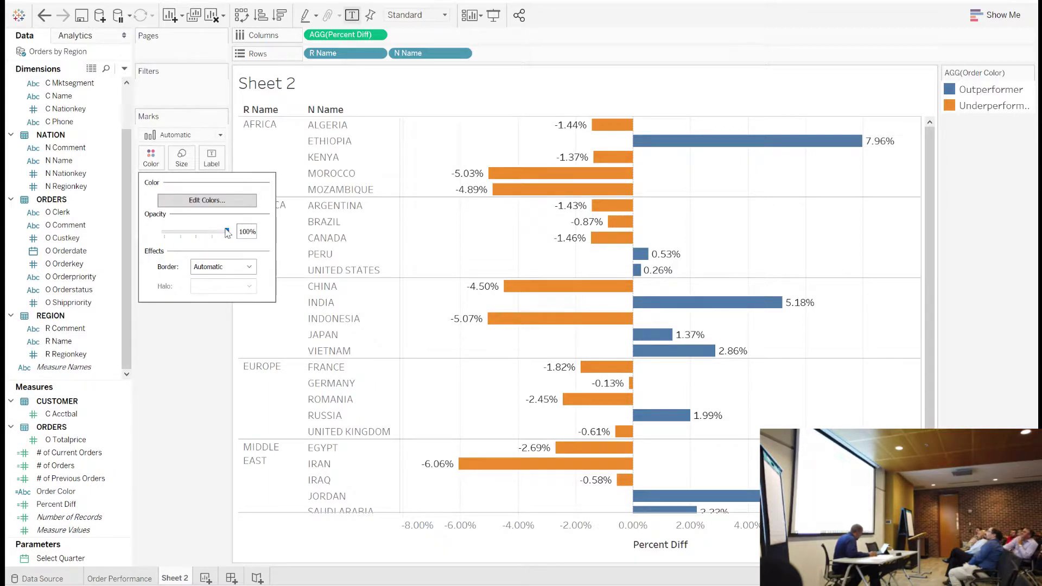
double_click(246, 231)
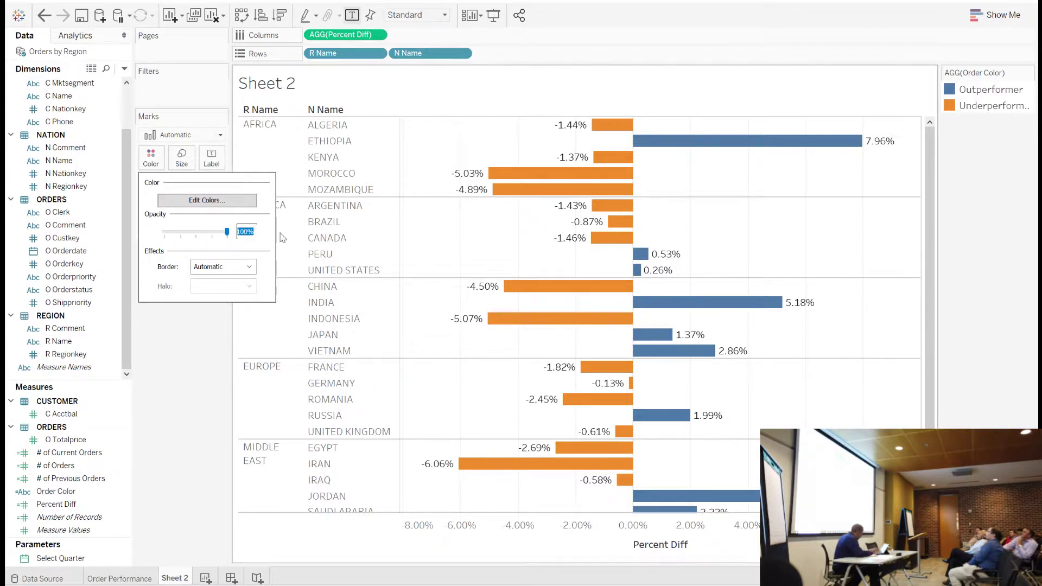
text(70)
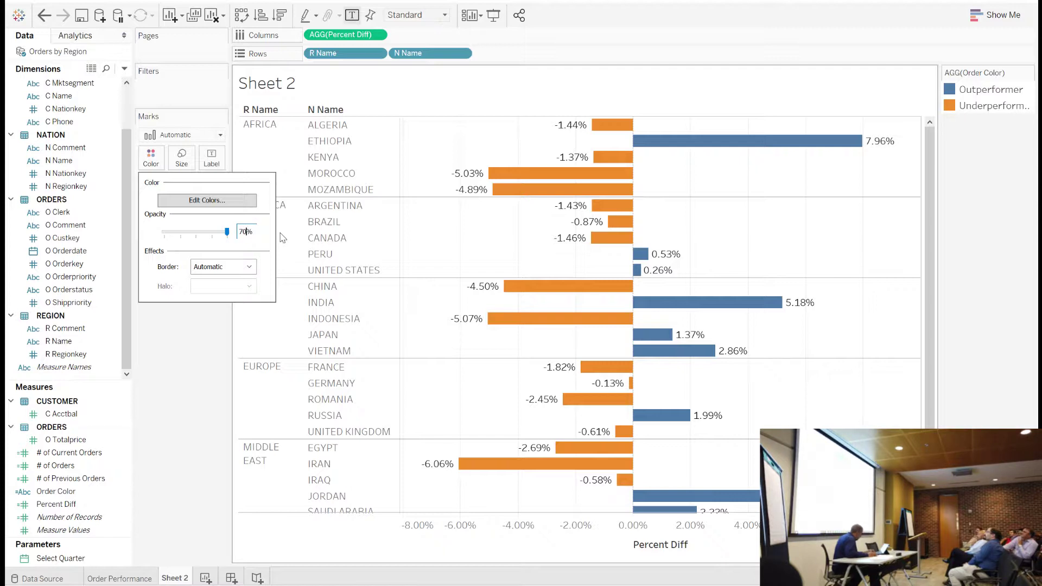
click(249, 266)
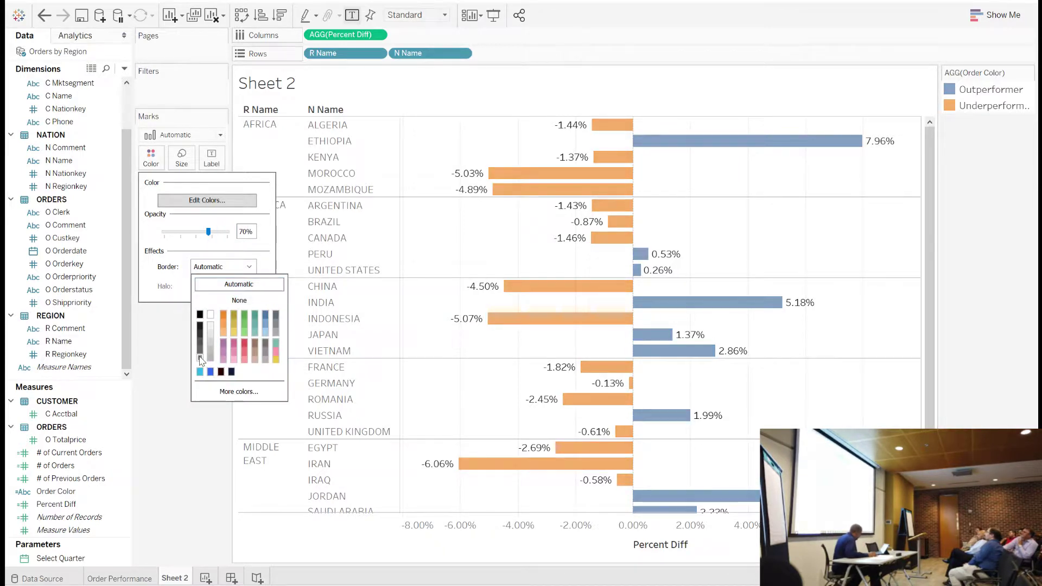
click(167, 354)
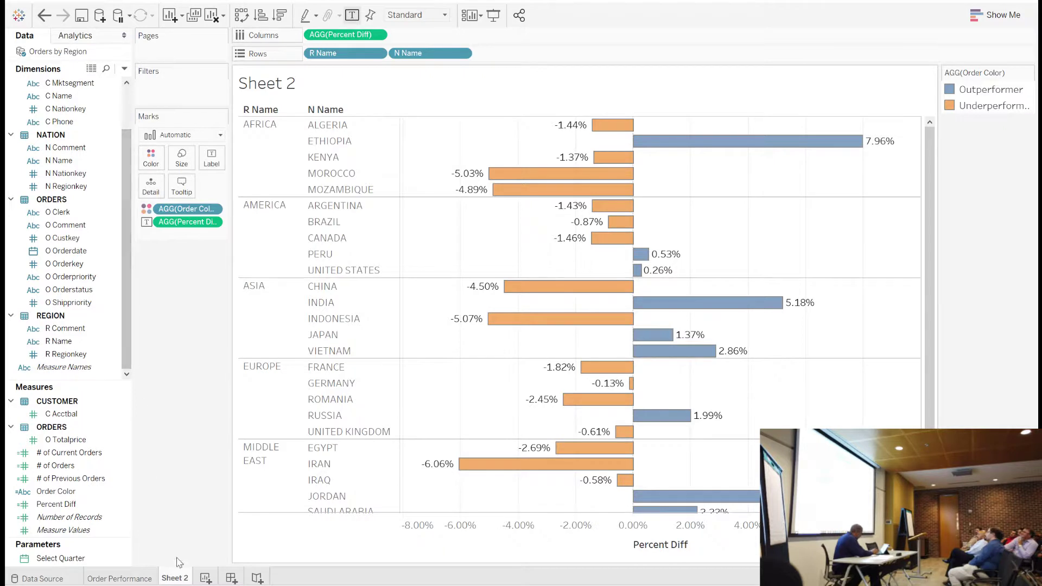
Step: Rename the Sheet 2 worksheet as Percent Diff
right_click(176, 578)
click(207, 429)
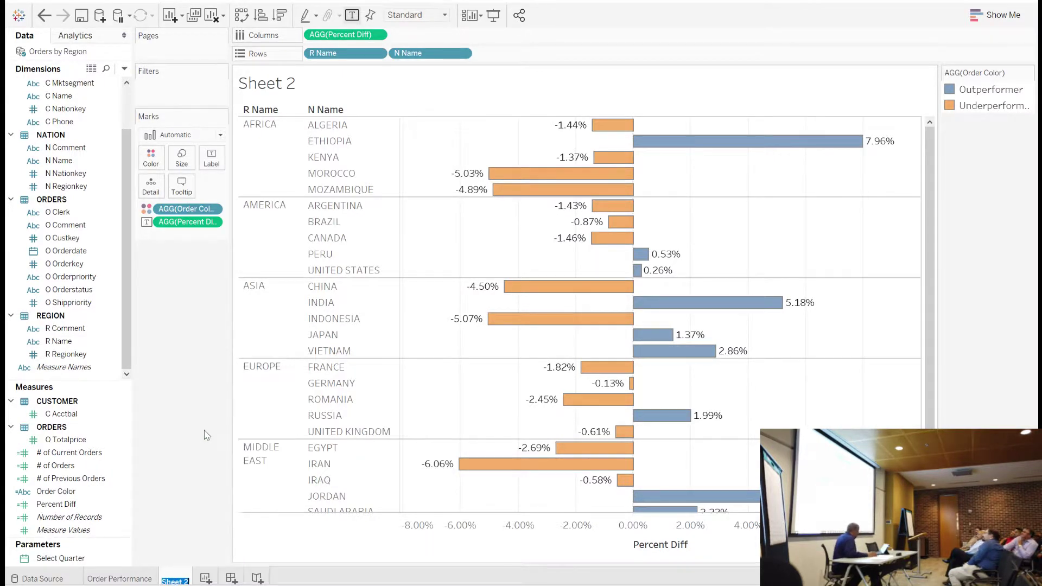
text(Percent Diff)
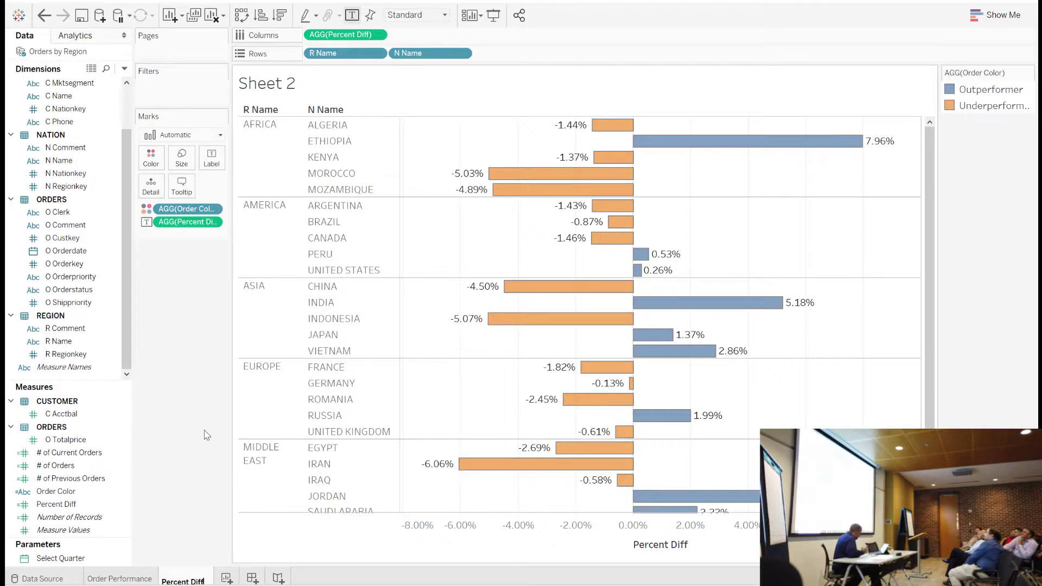
key(Return)
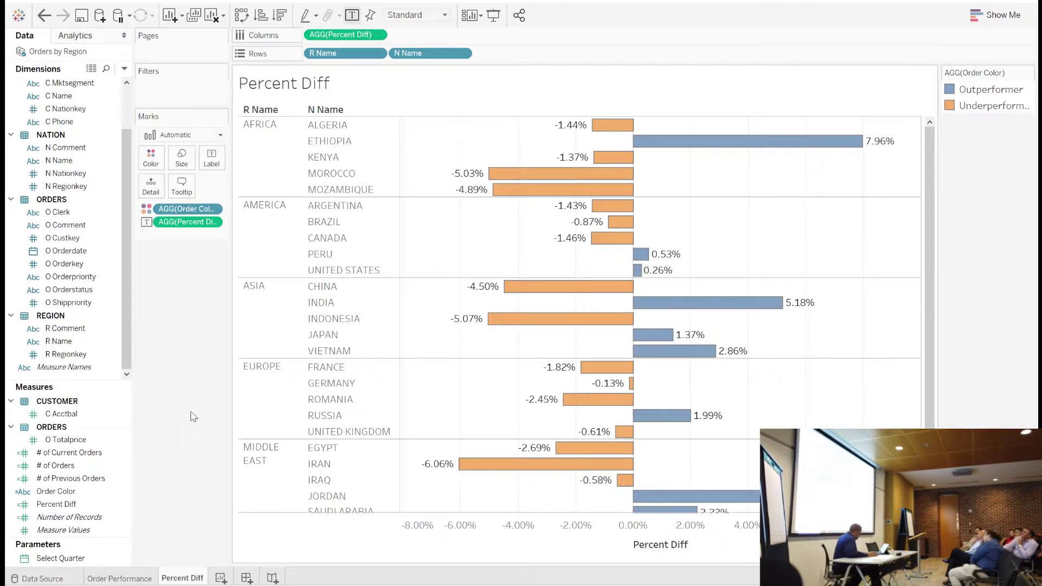
Step: Lay out a new worksheet with O Orderdate year and quarter as columns and R Name and N Name as rows
click(219, 579)
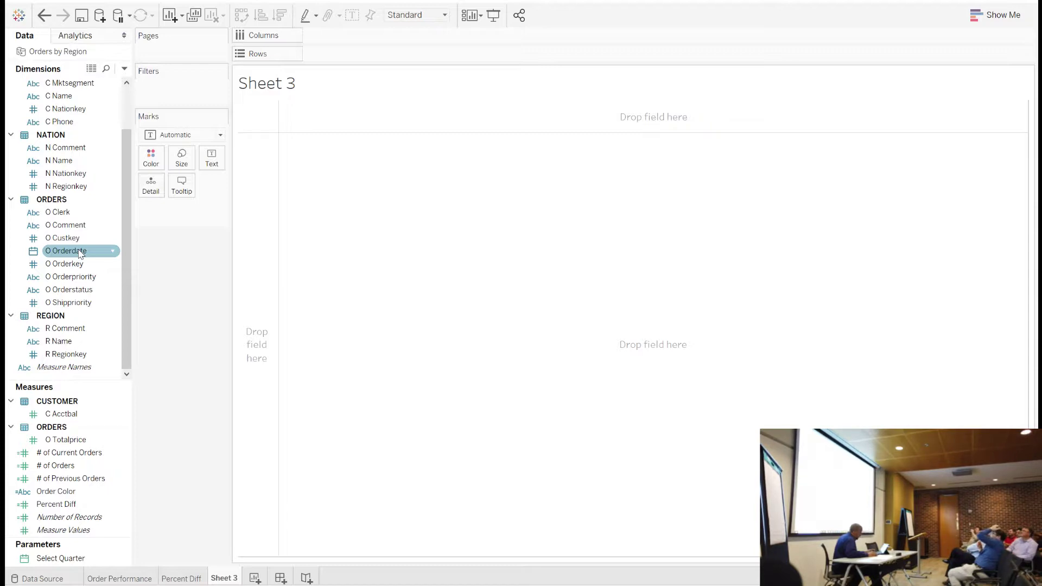
drag(79, 253, 344, 37)
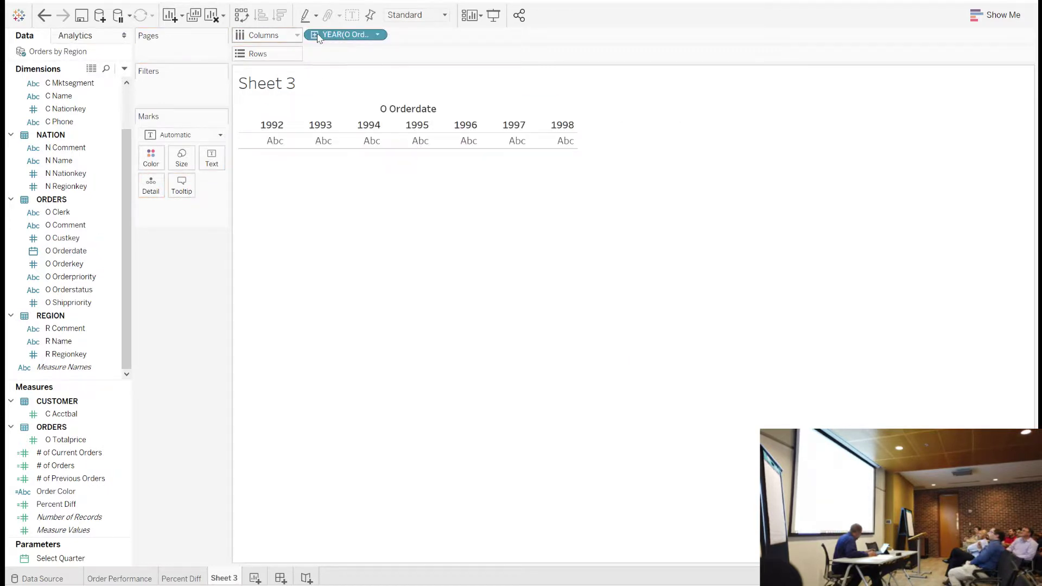
click(318, 35)
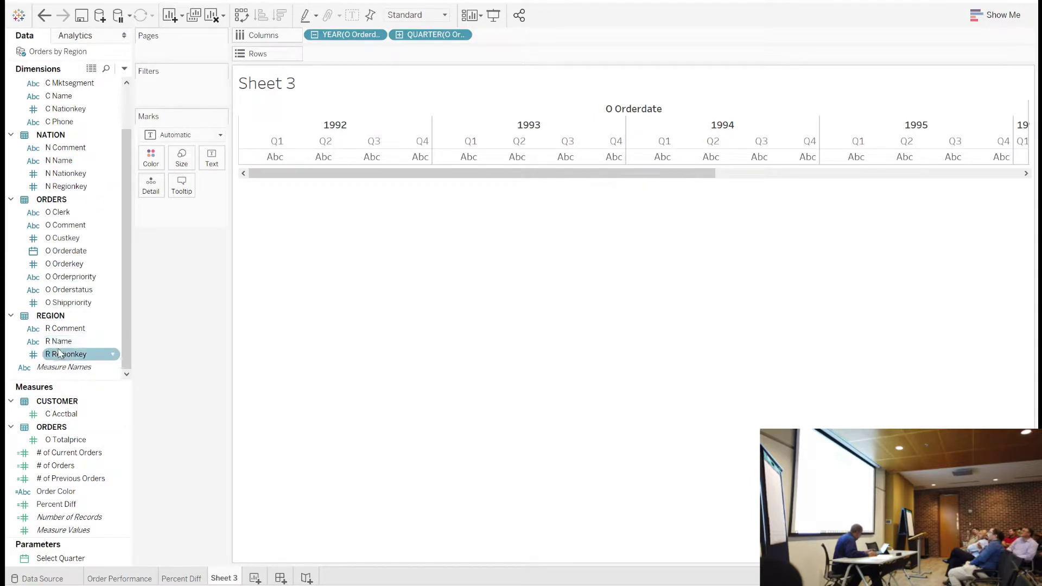
drag(60, 340, 331, 53)
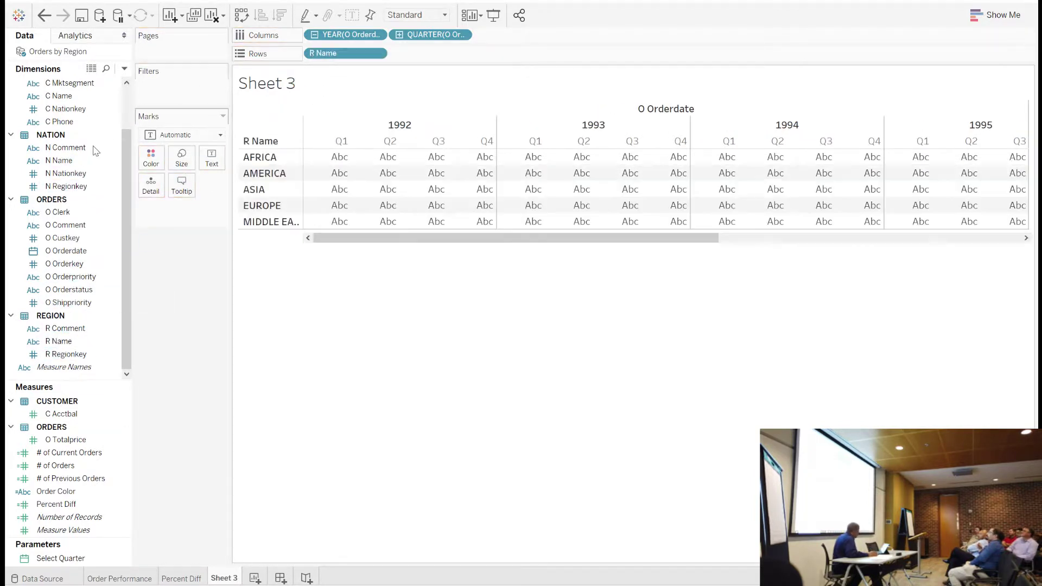
drag(58, 161, 434, 53)
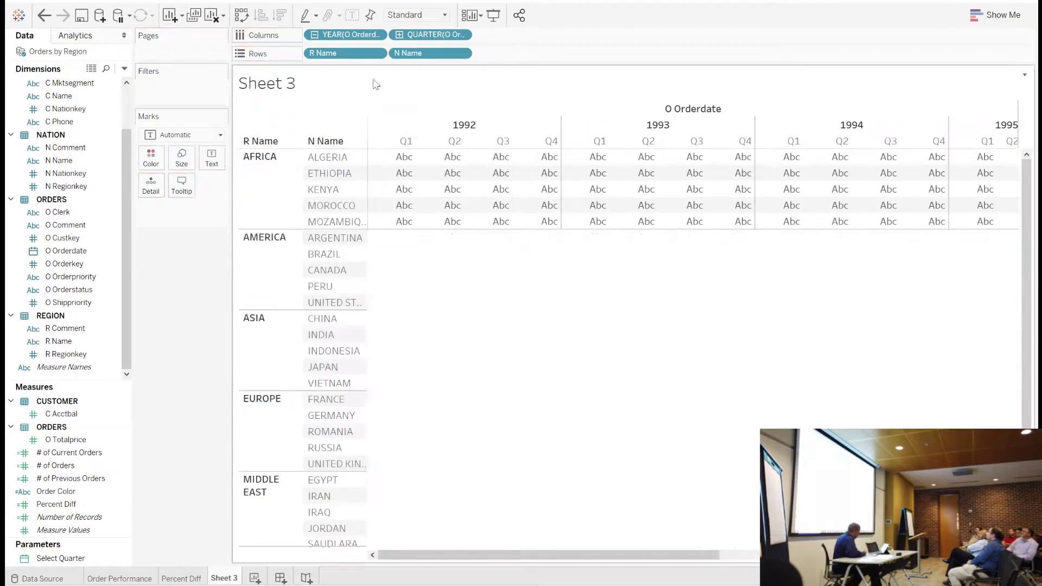
Step: Show # of Orders as the table's text and apply the Percent Difference quick table calculation to it
drag(48, 473, 215, 165)
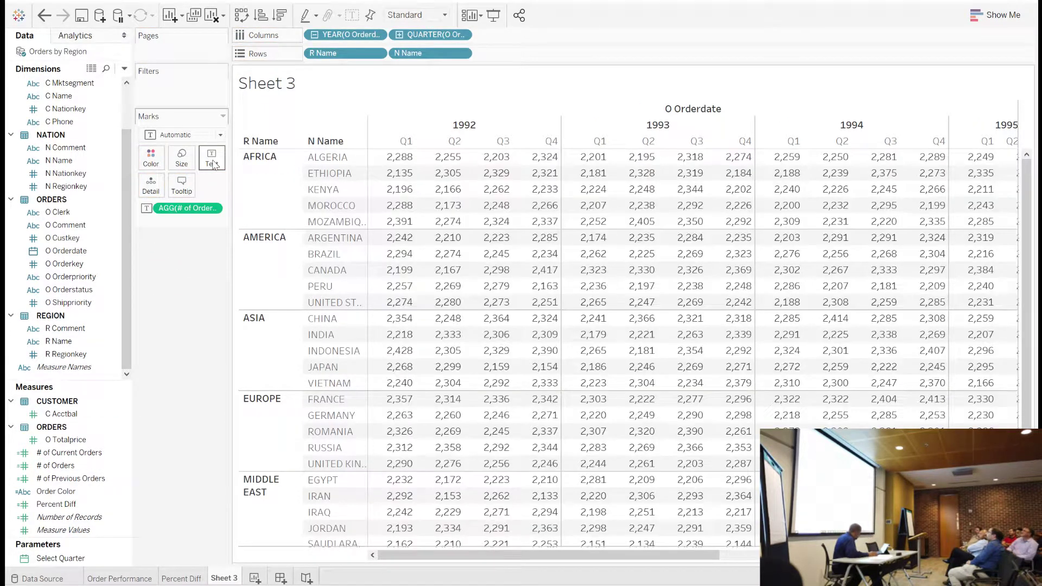
right_click(175, 212)
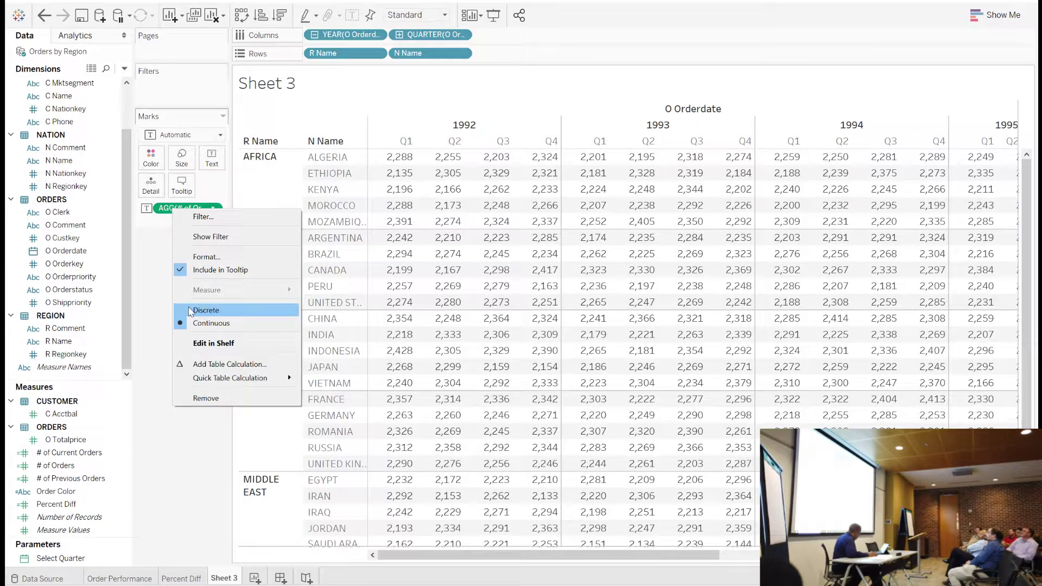
mouse_move(233, 378)
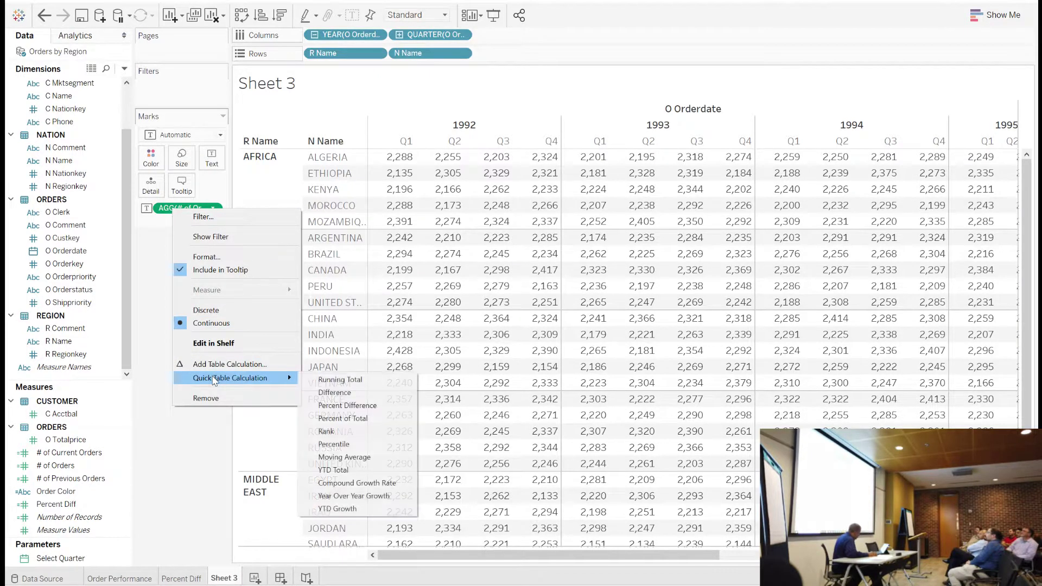
click(354, 407)
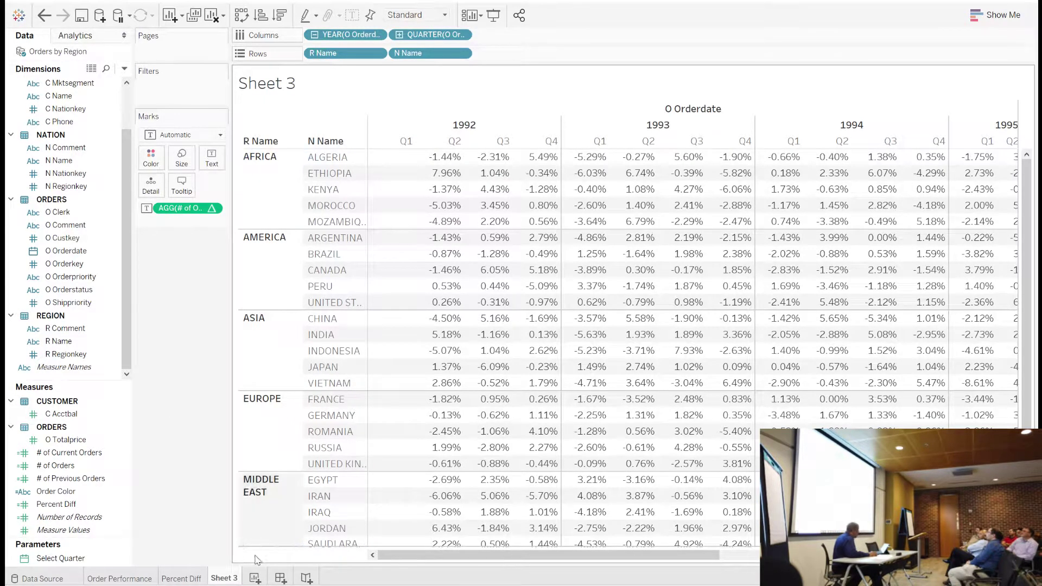
Step: Compare the table with the Percent Diff worksheet and review the table calculation applied to # of Orders
click(191, 580)
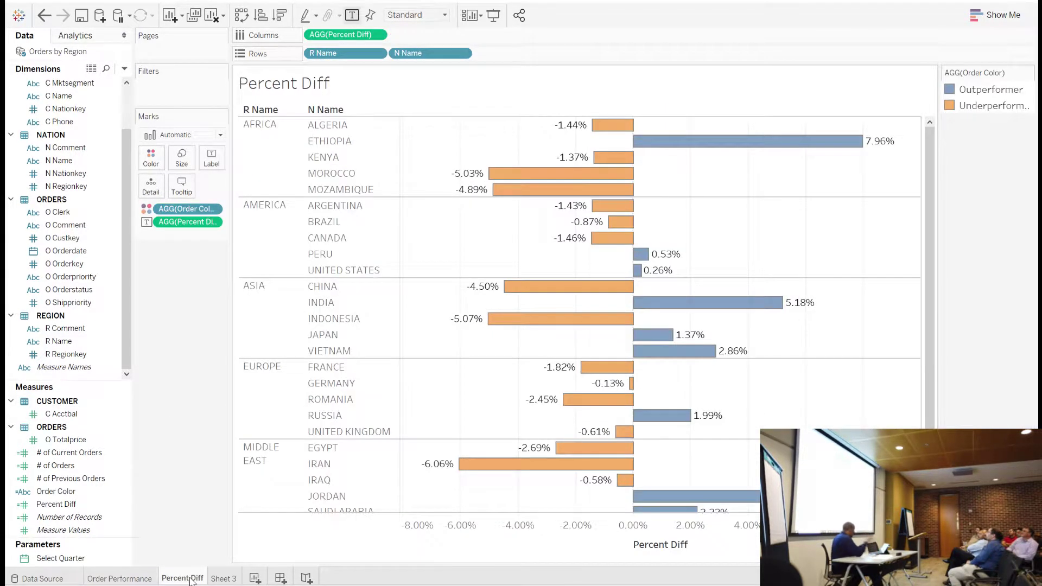
click(226, 579)
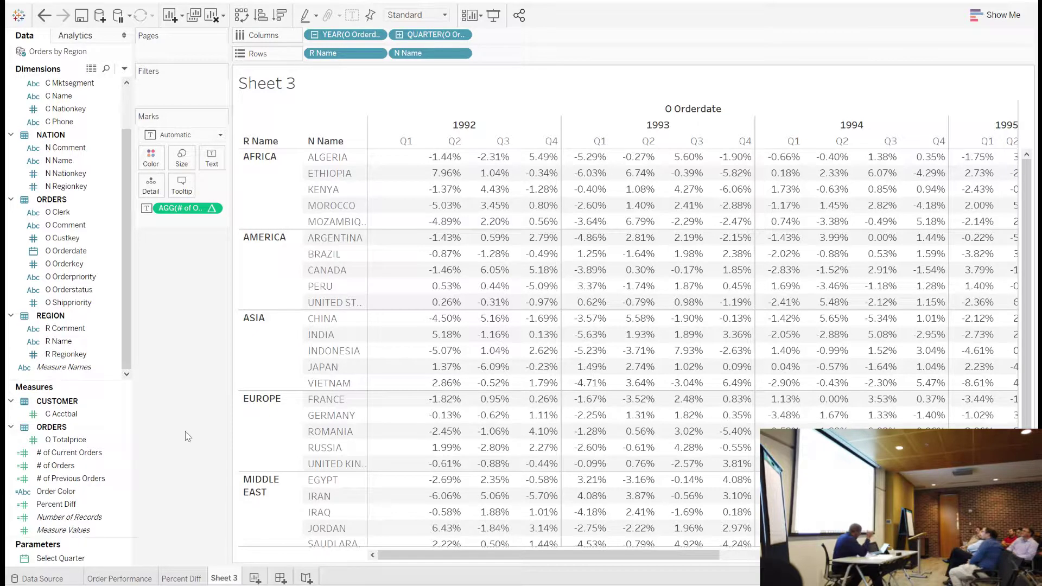
drag(92, 380, 93, 337)
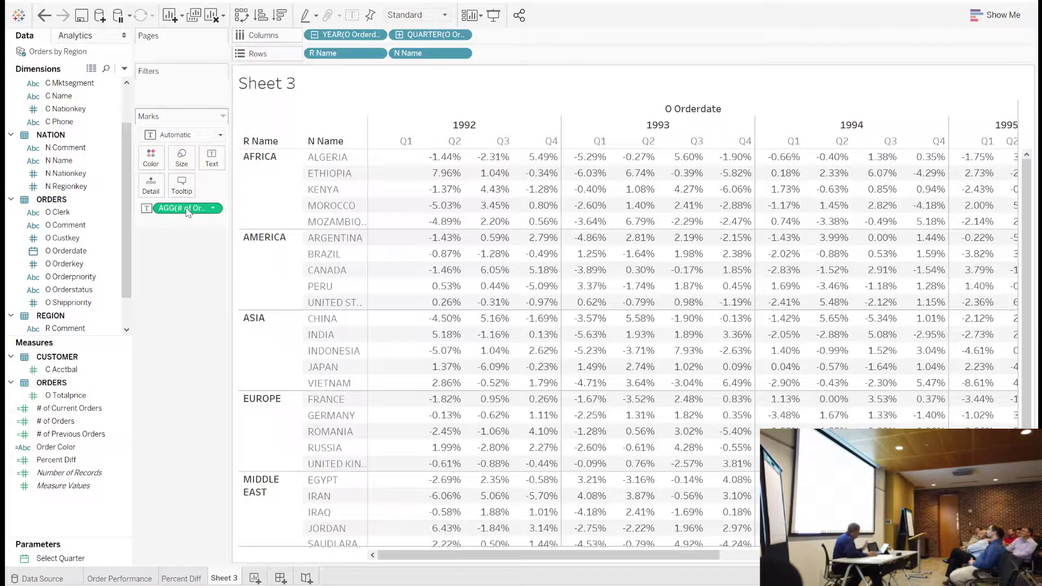
mouse_move(186, 211)
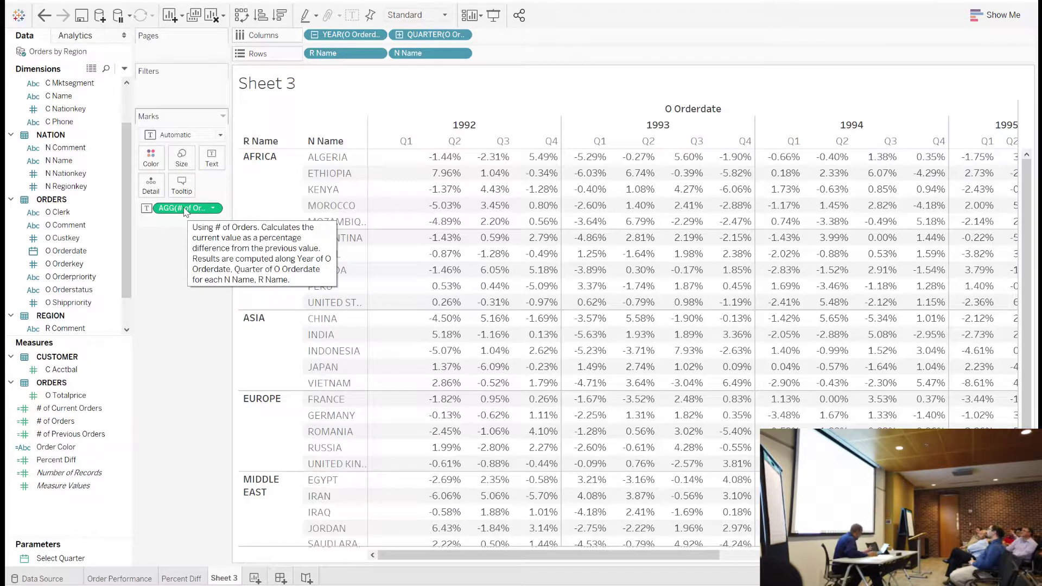
right_click(186, 211)
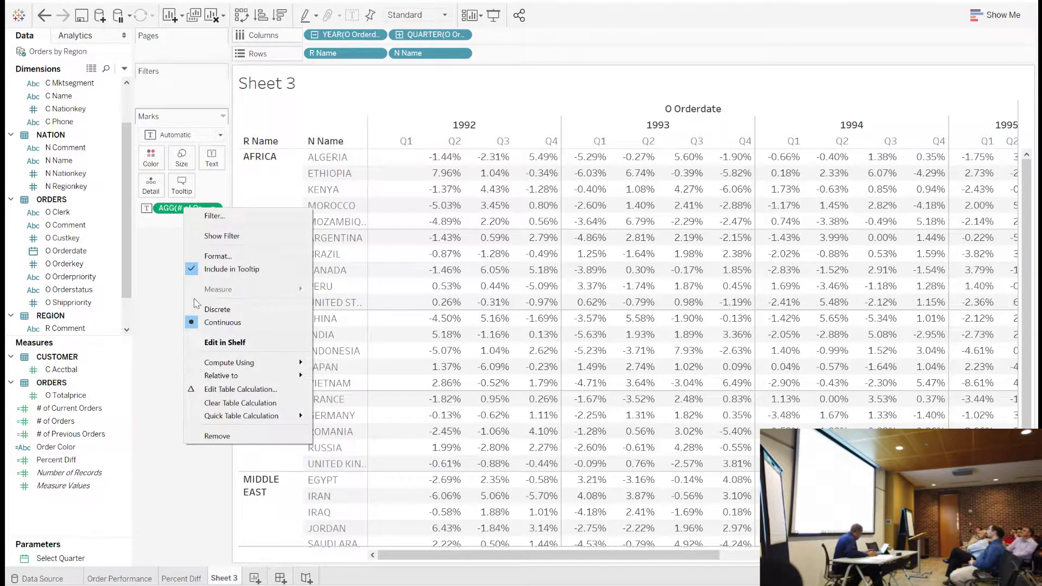
mouse_move(212, 416)
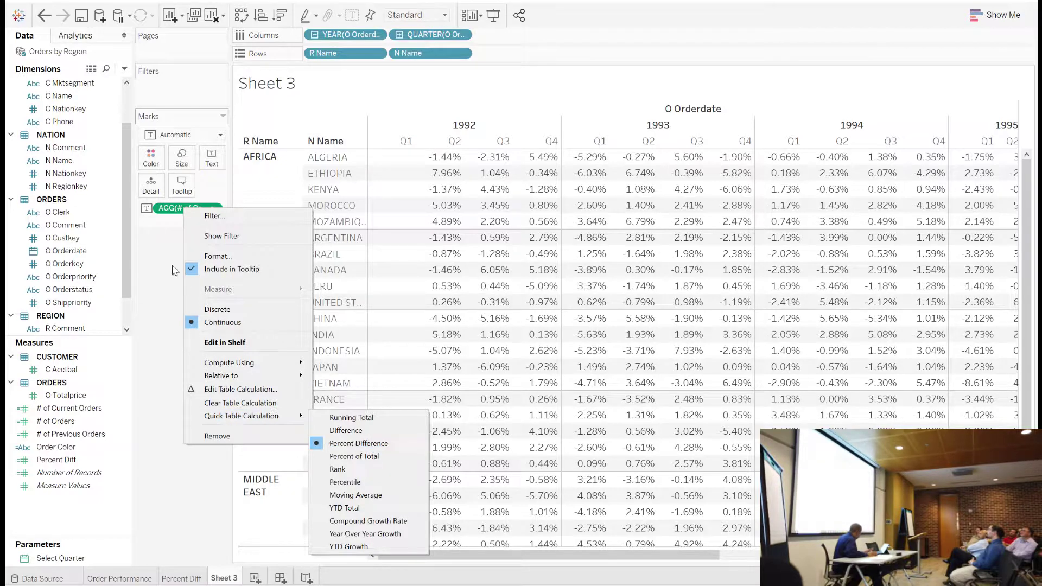
click(170, 212)
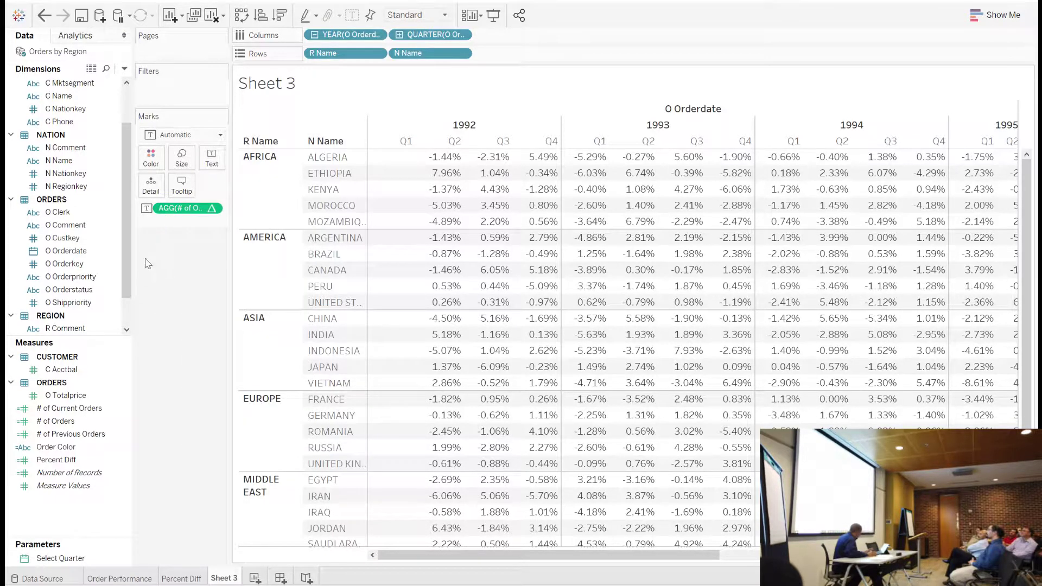
Step: Save the # of Orders percent difference table calculation as a measure named Calc 1
drag(181, 209, 78, 506)
text(Calc)
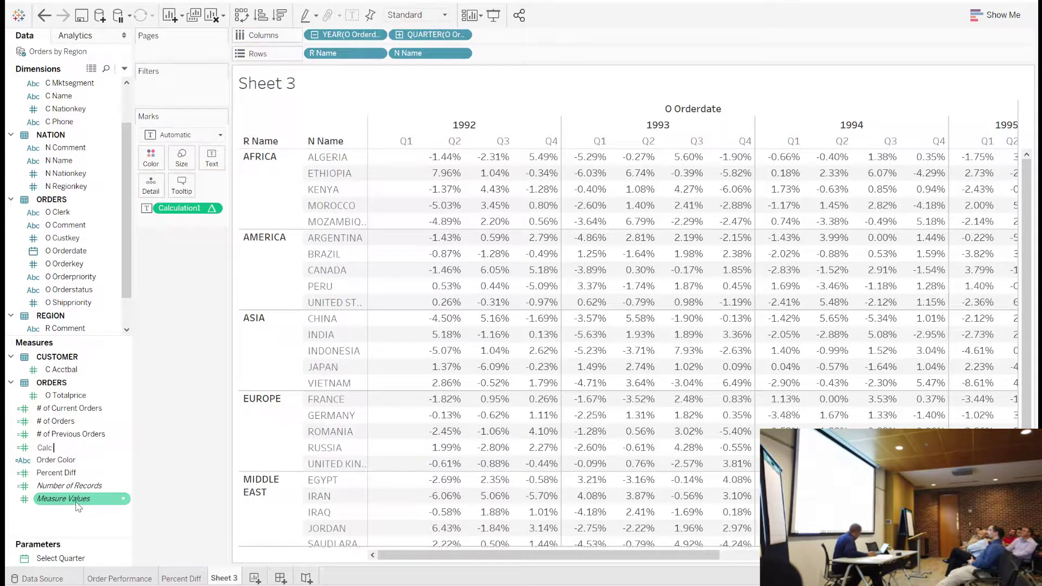
key(Return)
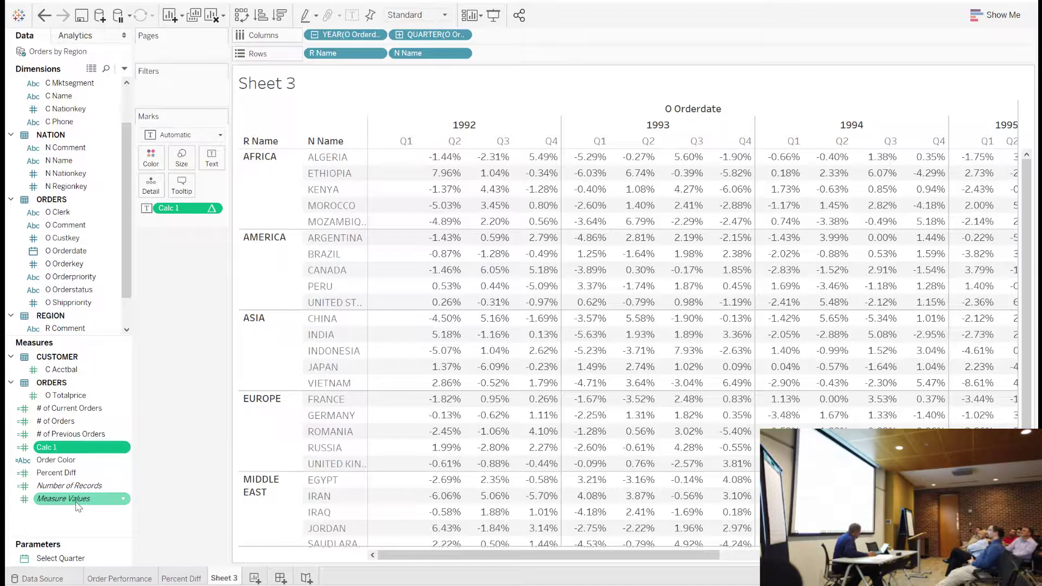
Step: Open the Calc 1 calculation, examine its whole formula, and close it without changes
right_click(71, 447)
click(114, 242)
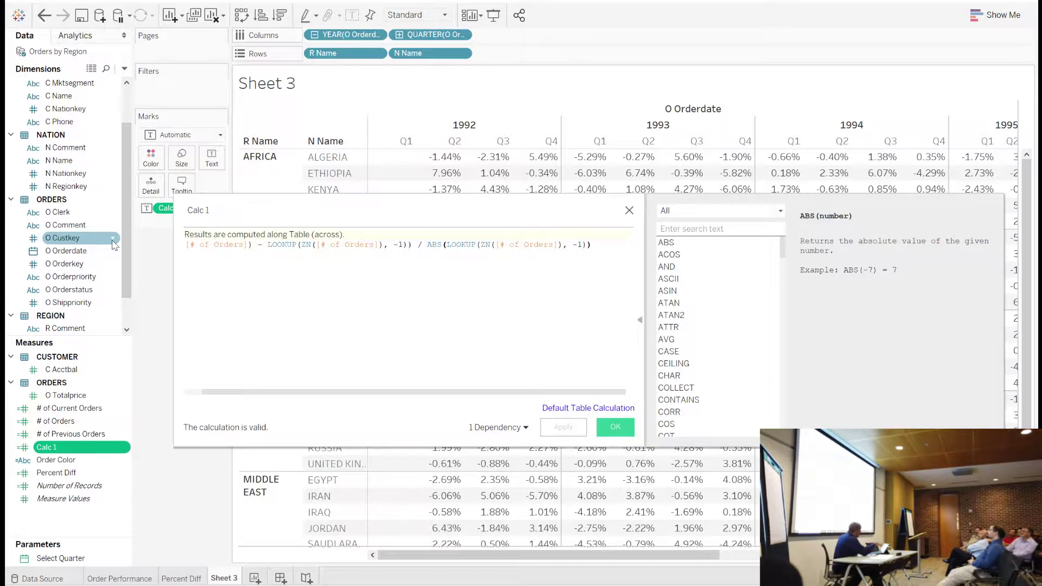
drag(273, 397, 216, 399)
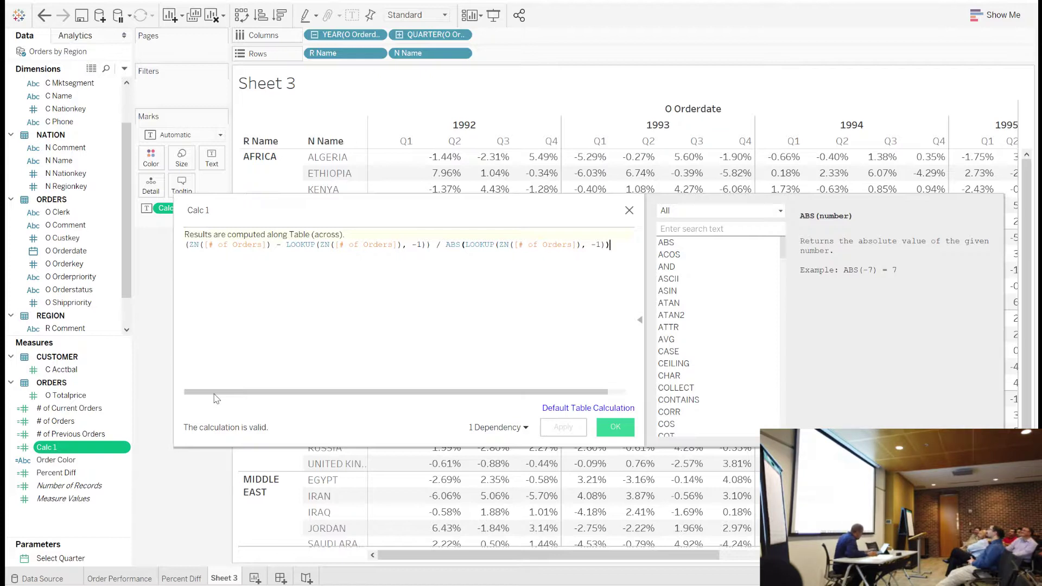
click(629, 210)
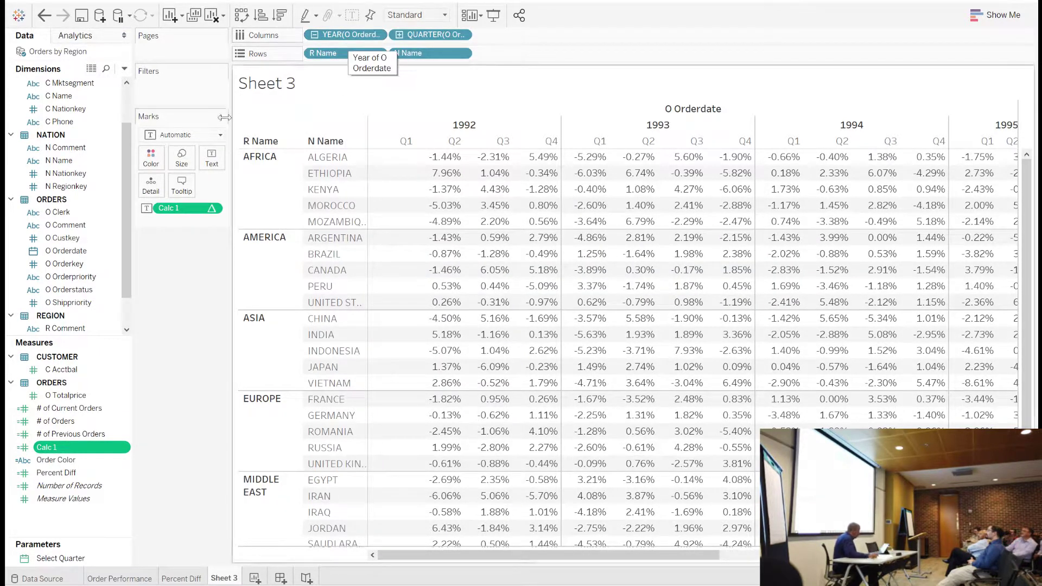
Step: Remove Calc 1 and the O Orderdate year and quarter fields from Sheet 3
drag(169, 208, 283, 209)
drag(353, 38, 211, 260)
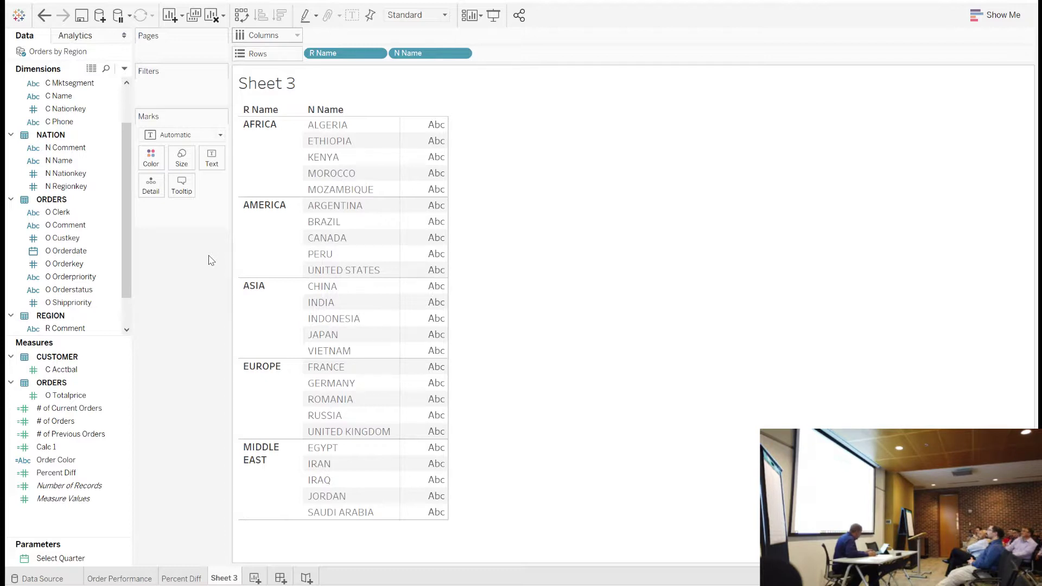
Step: Start a new calculated field among the measures and name it Significant Change
right_click(75, 518)
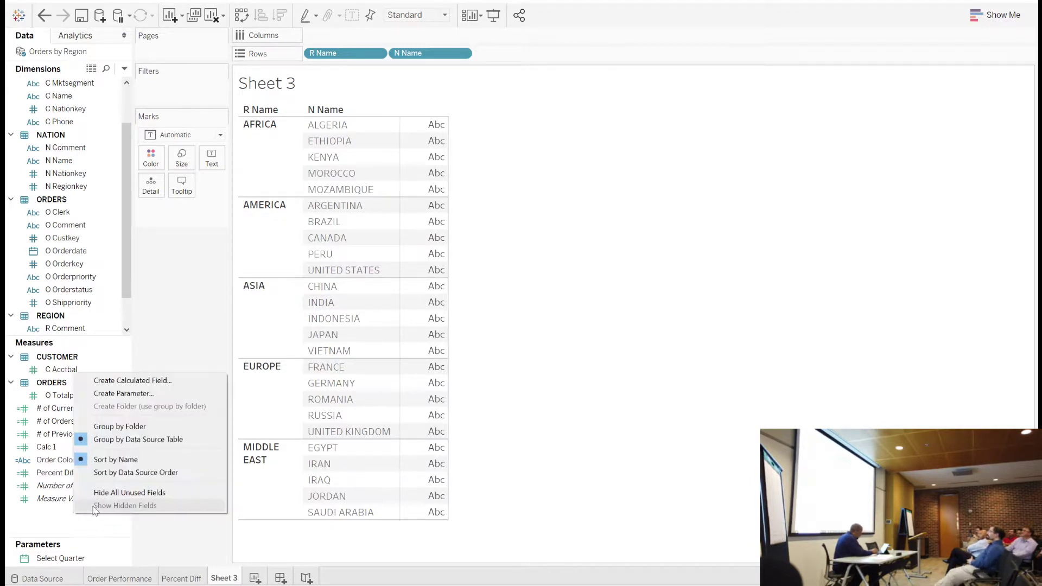
click(125, 381)
text(Si)
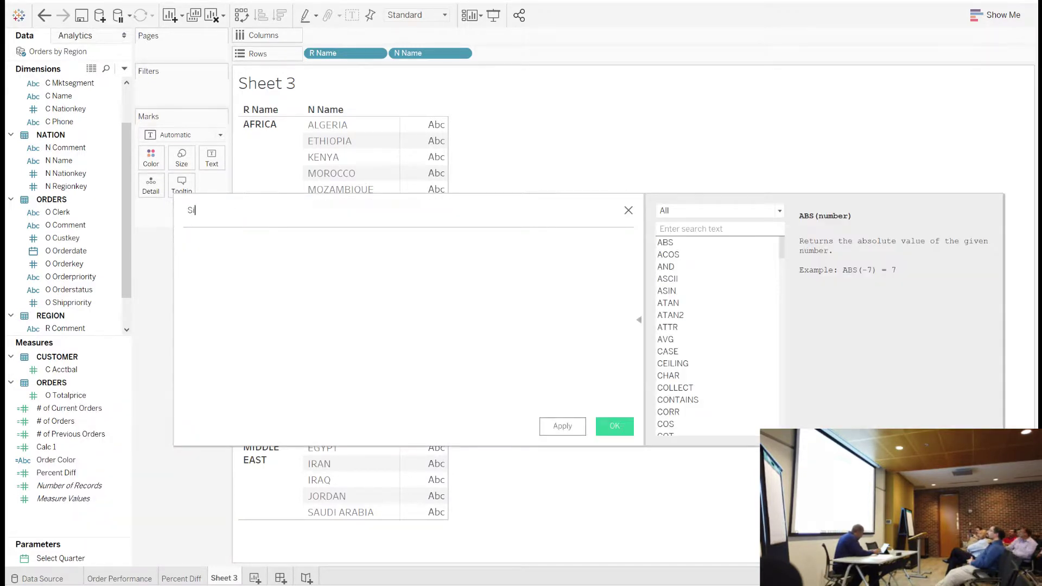
text(gnific)
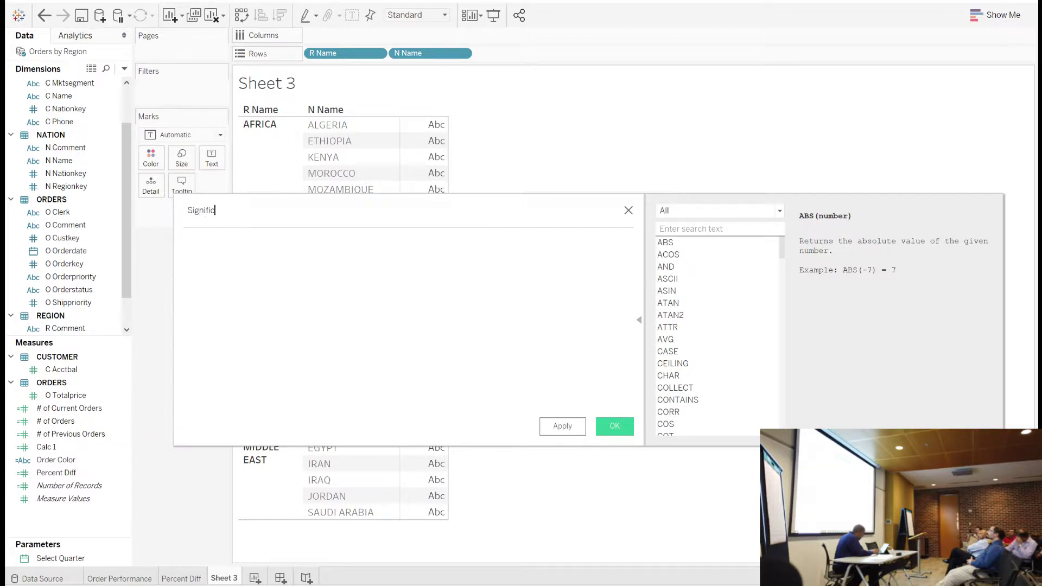
text(ant Change)
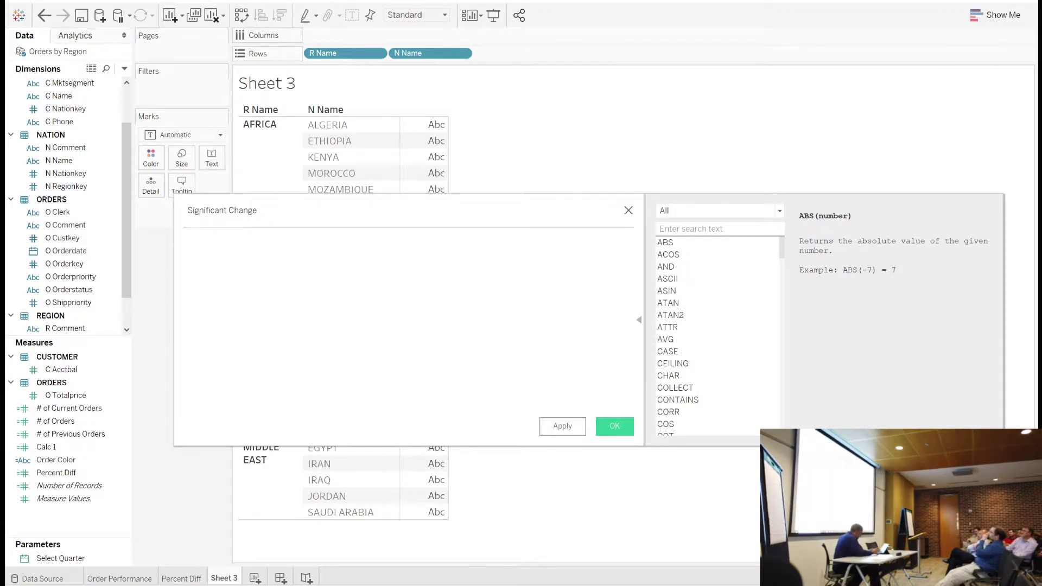
Step: Begin the Significant Change formula with the condition If [Calc 1]>0.0795
text(If [)
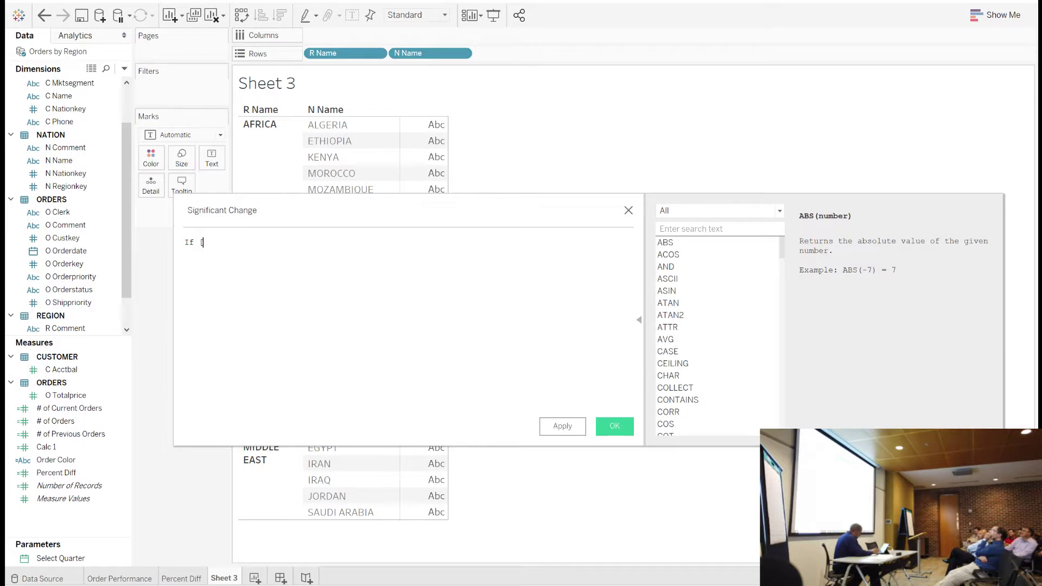
text(Cal)
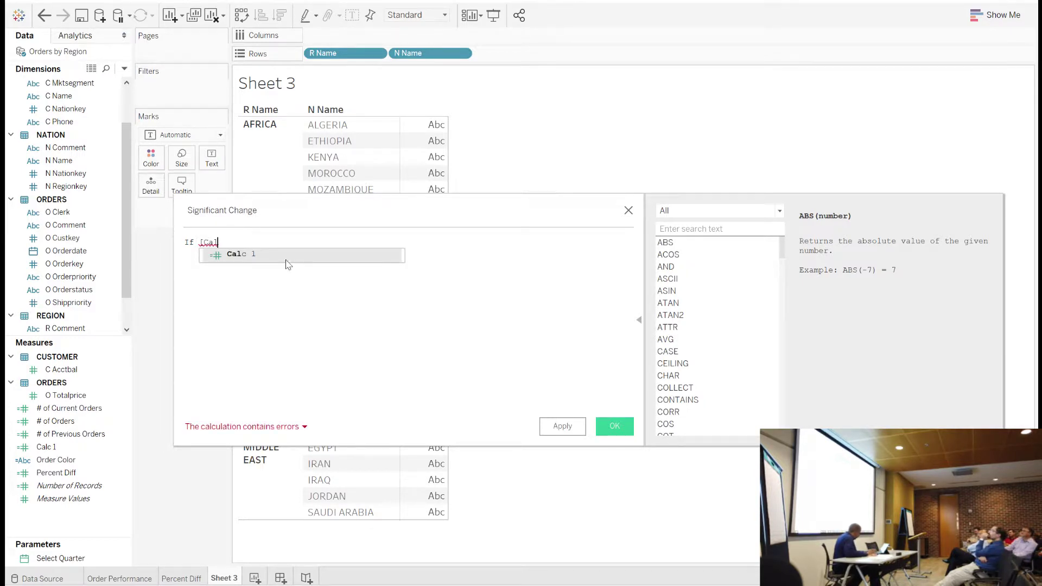
click(286, 262)
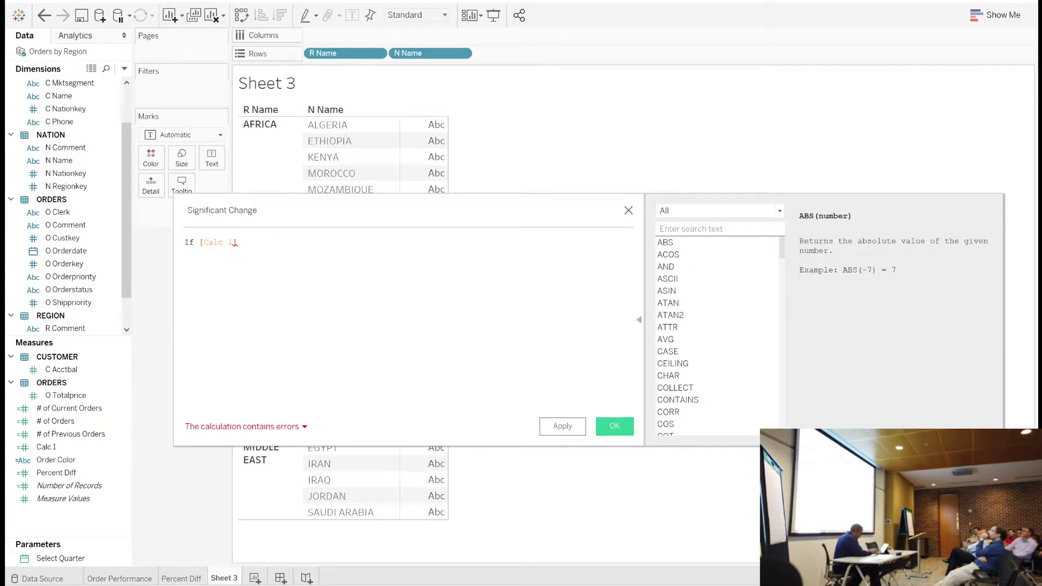
text(>0)
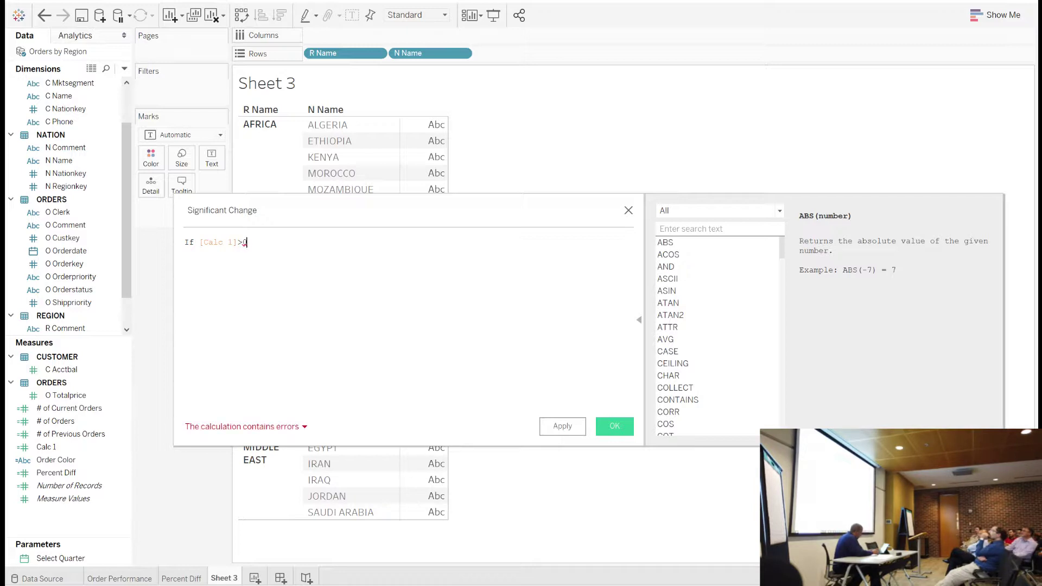
text(.07)
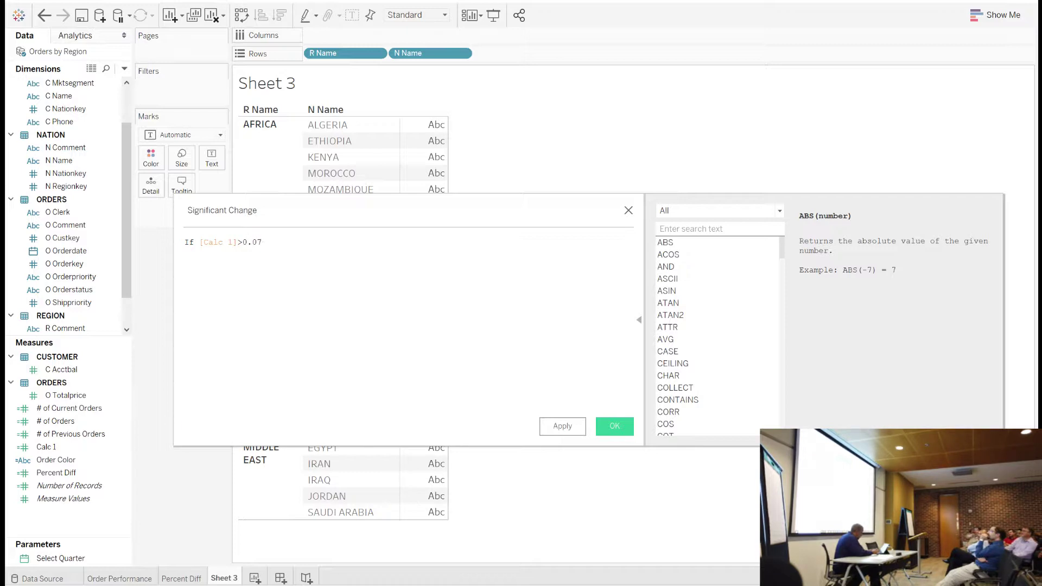
text(95)
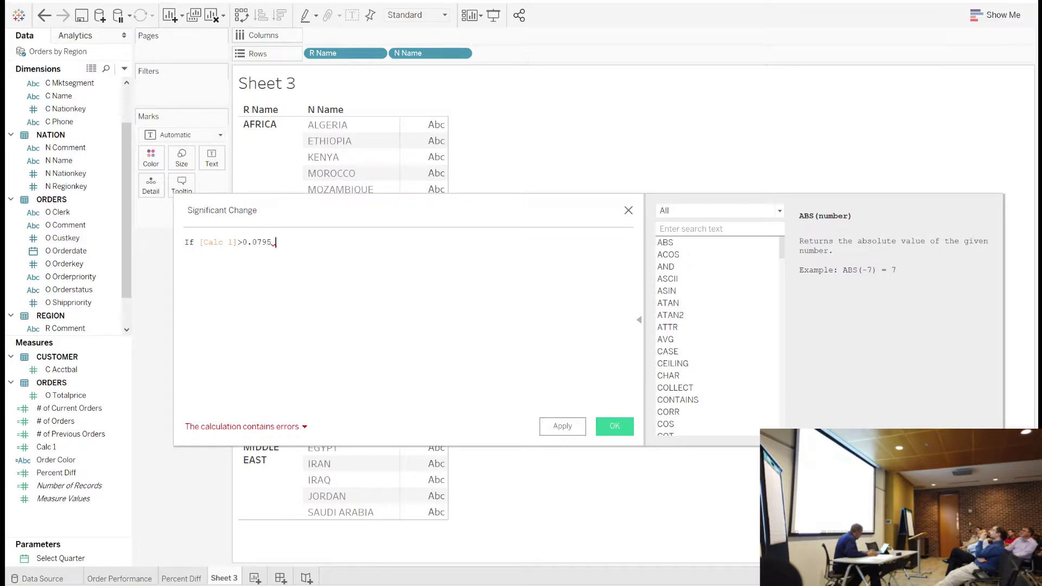
Step: Extend the condition with OR [Calc 1]<-0.0795 to cover large decreases as well
text(OR )
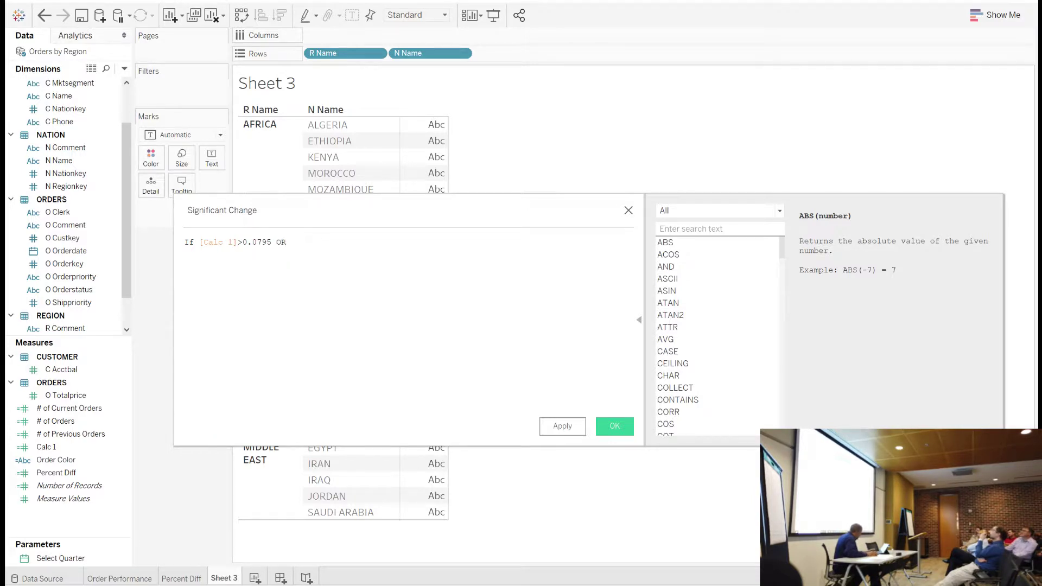
text([Cal)
click(345, 258)
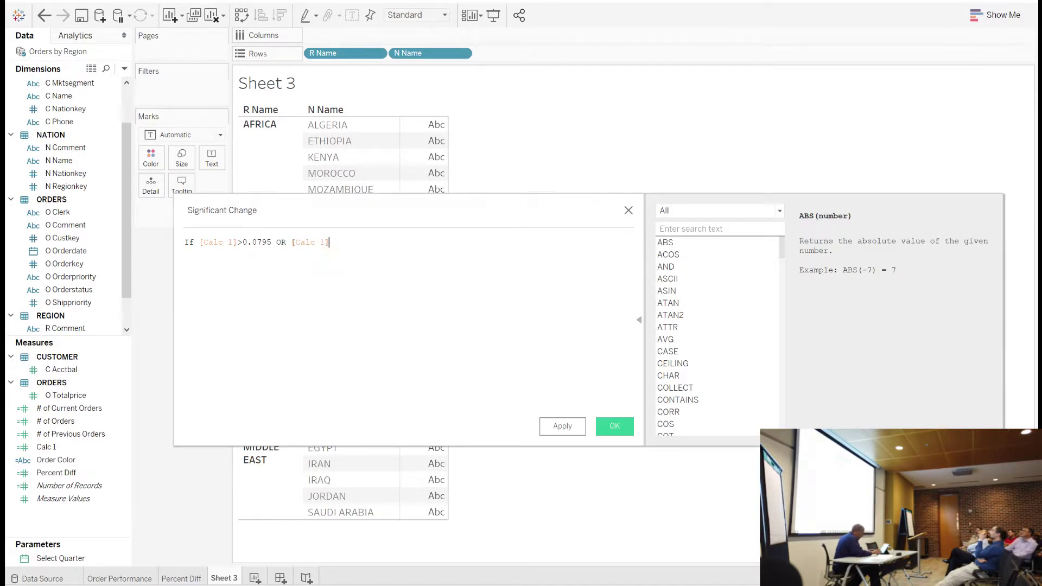
text(<)
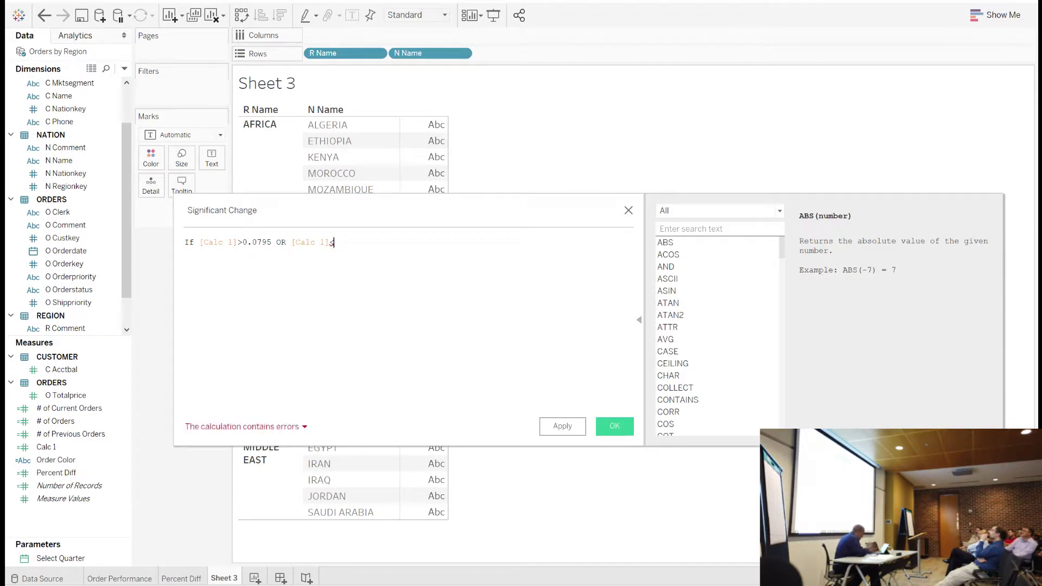
text(-0.0)
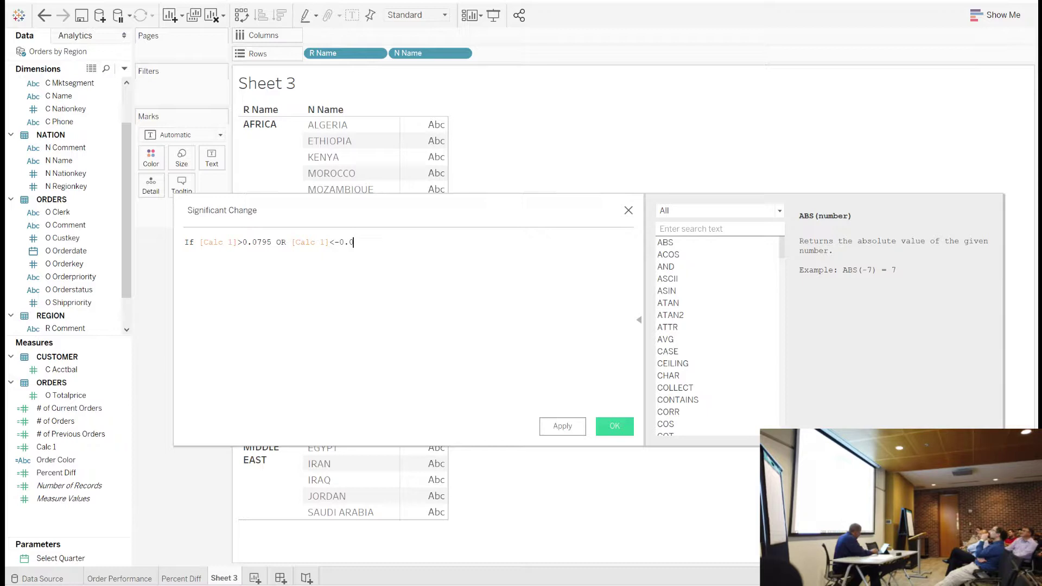
text(795 )
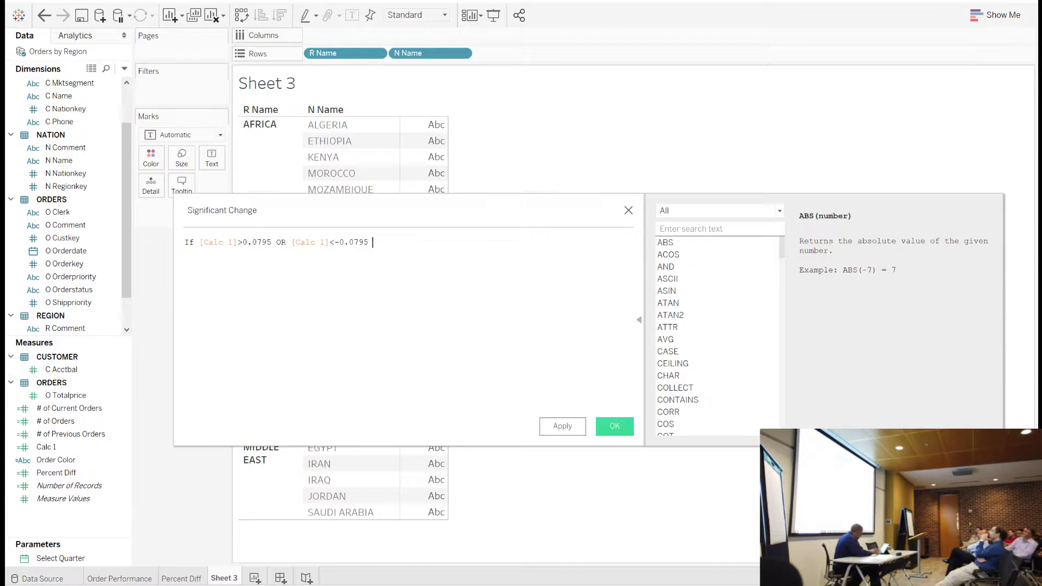
Step: Complete the formula with Then 'Significant' Else 'Normal' END and save the Significant Change calculation
text(Then 'Significant' )
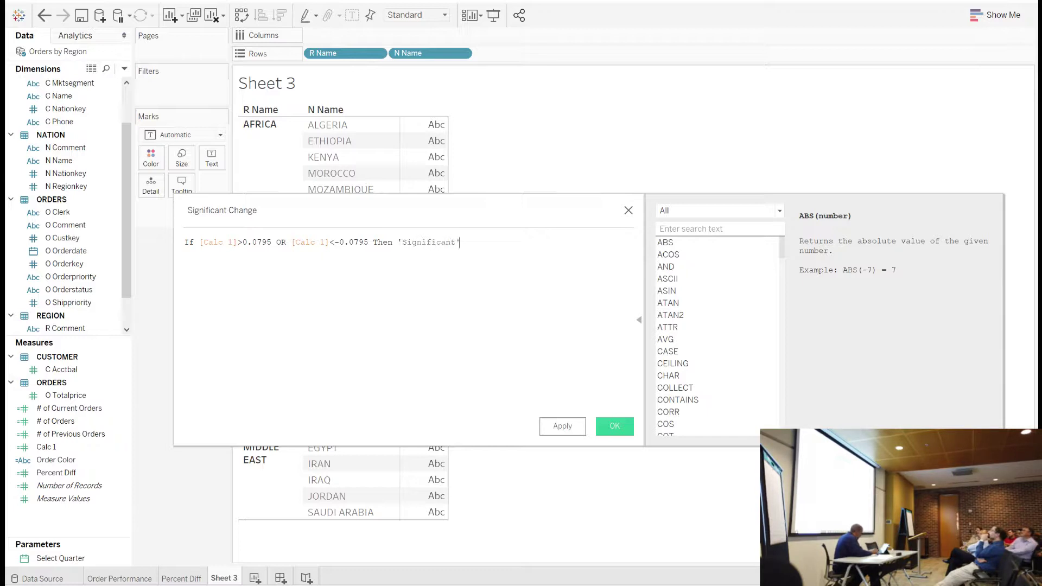
text(Else 'Normal' )
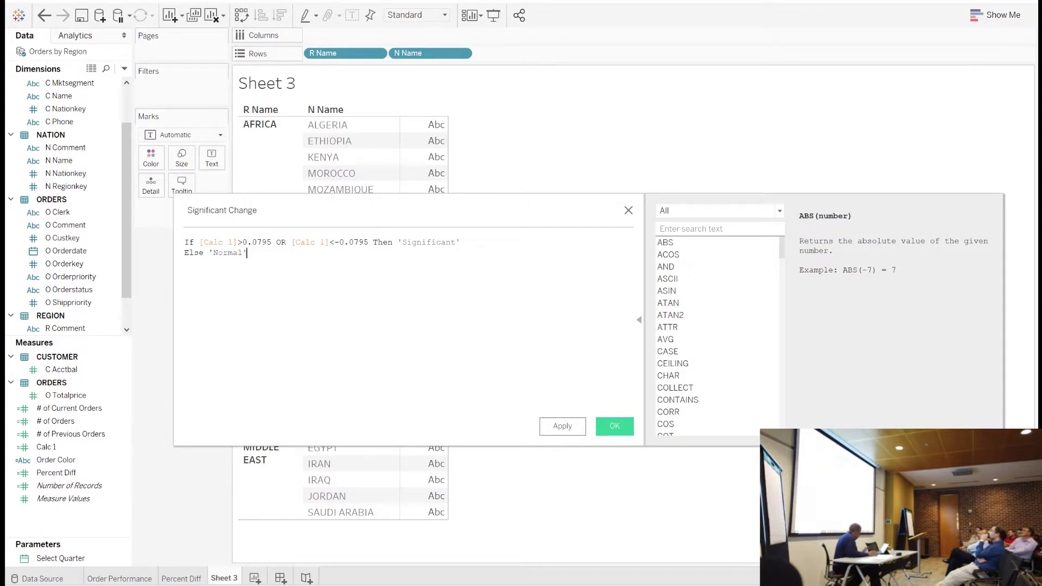
text(END)
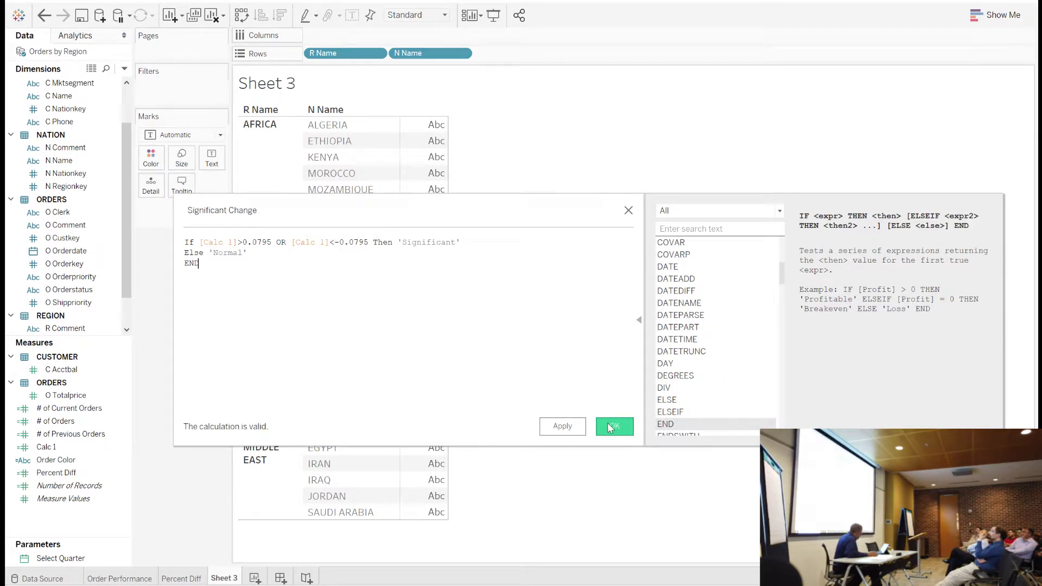
click(609, 426)
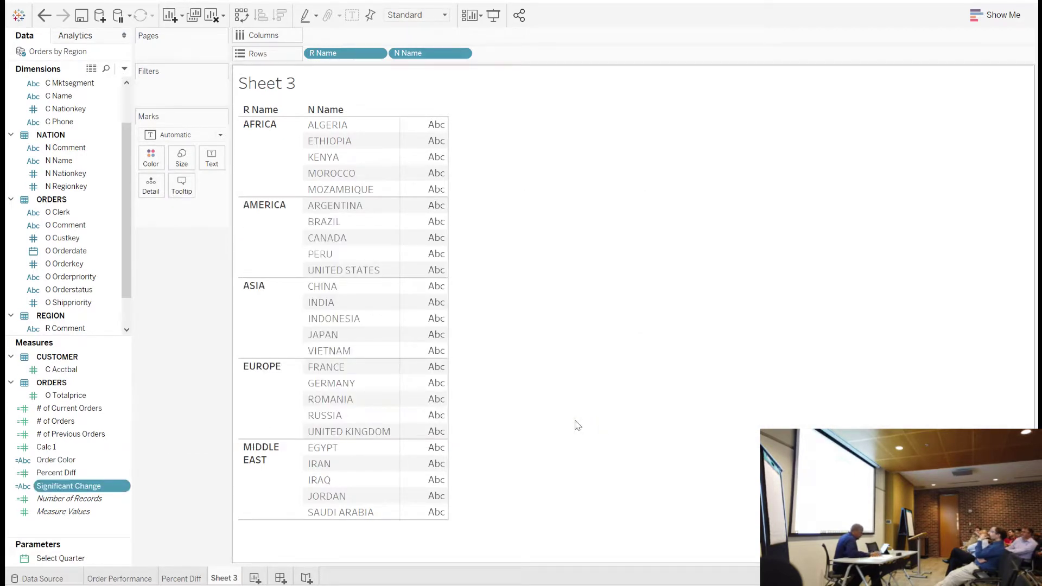
Step: Add O Orderdate to the columns of Sheet 3 as a continuous quarter
mouse_move(406, 350)
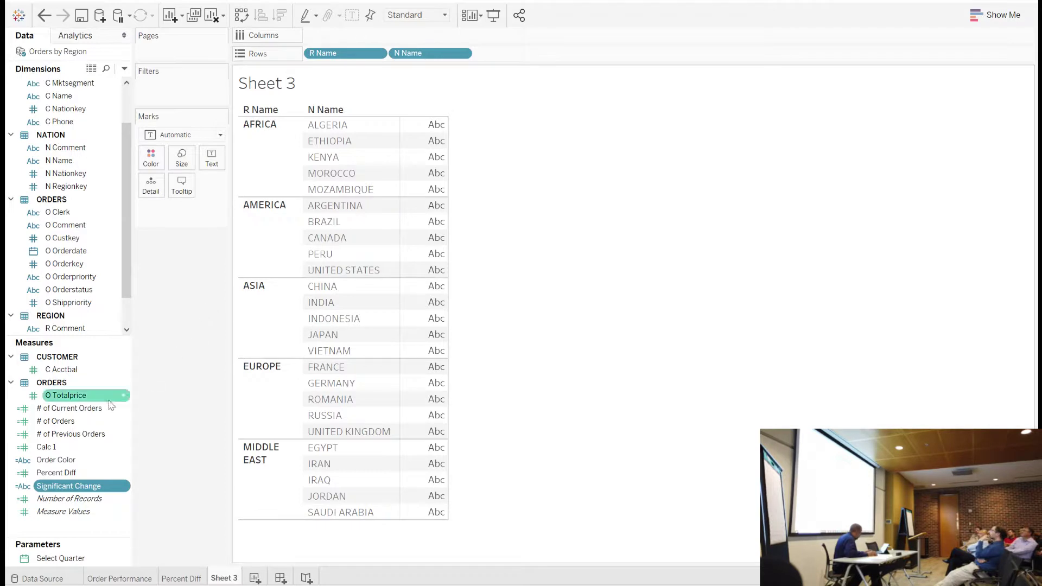
click(74, 447)
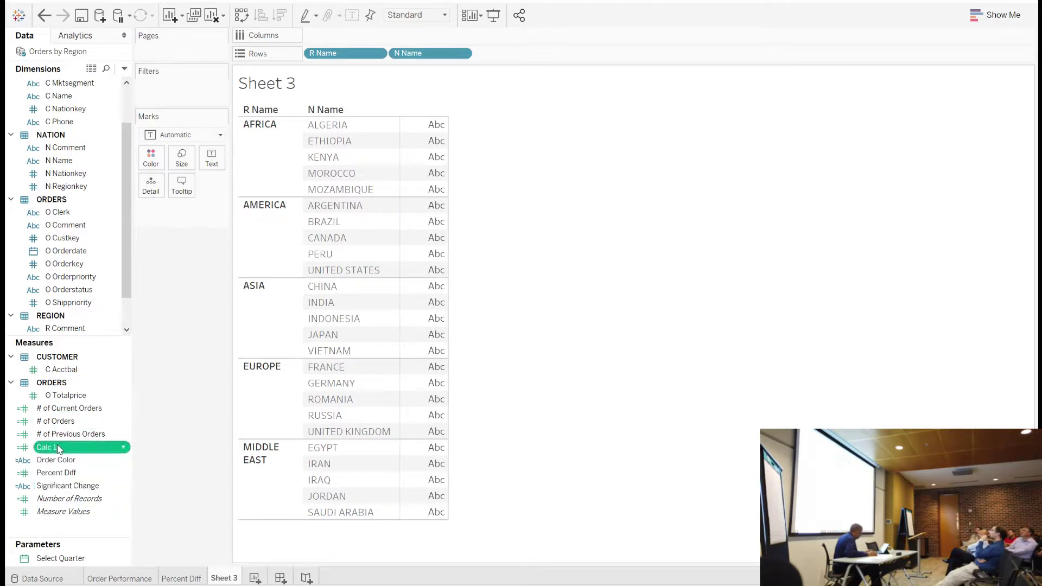
click(68, 251)
drag(71, 256, 337, 38)
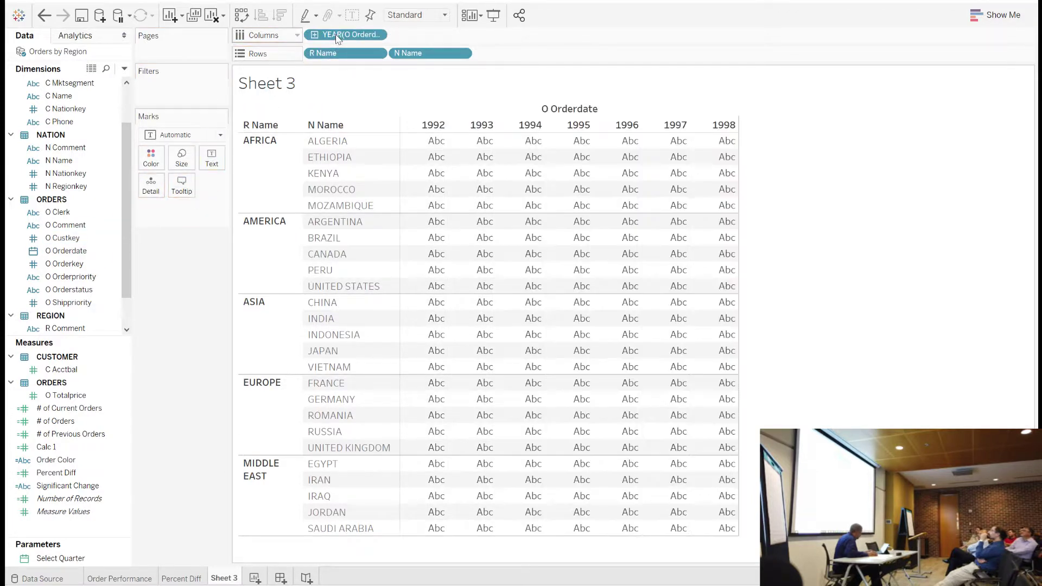
right_click(337, 38)
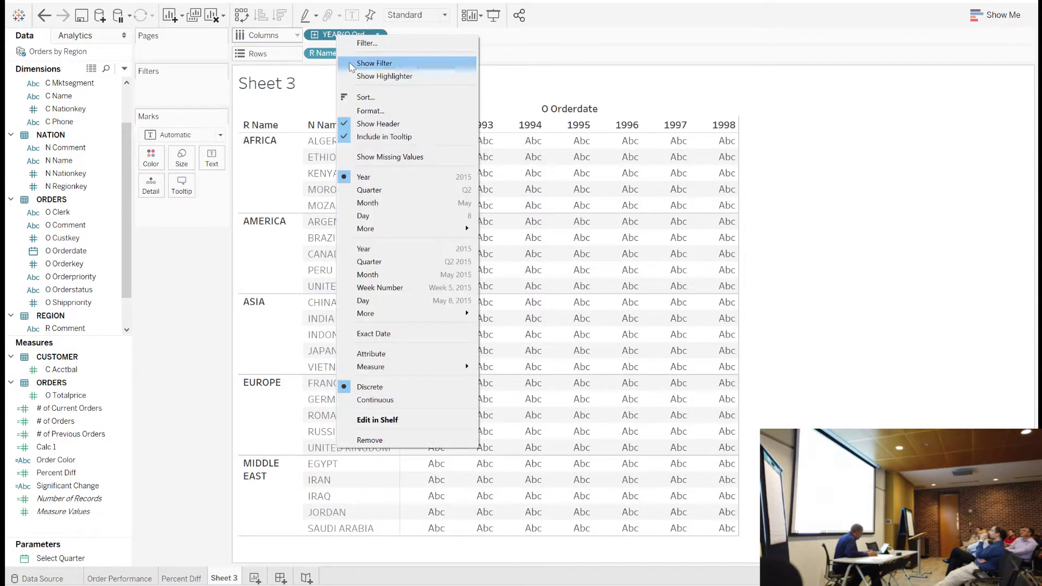
click(369, 261)
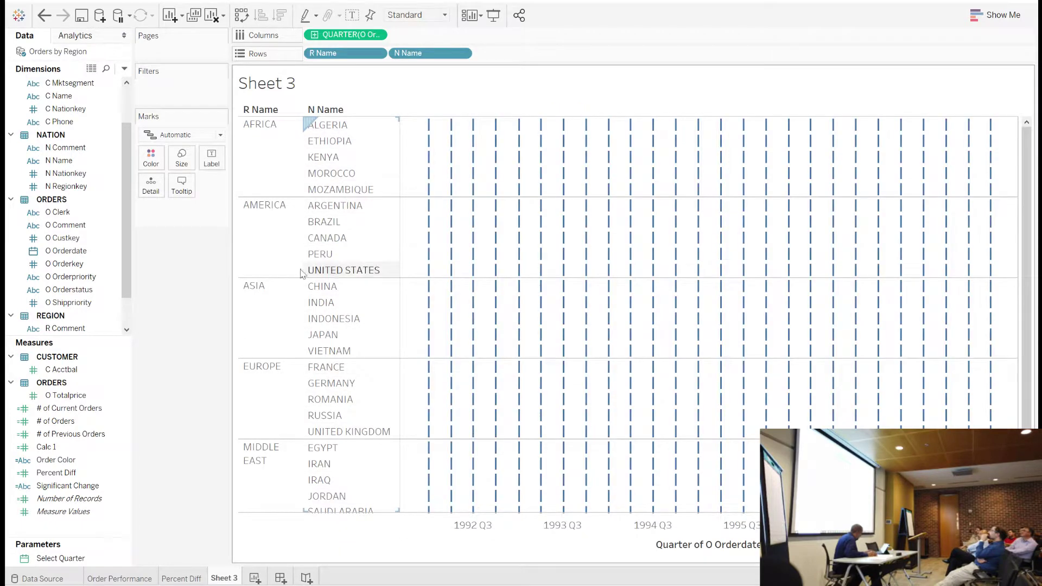
Step: Add Calc 1 to the rows twice, after N Name, and combine the two copies as a dual axis
click(68, 447)
drag(90, 444, 517, 59)
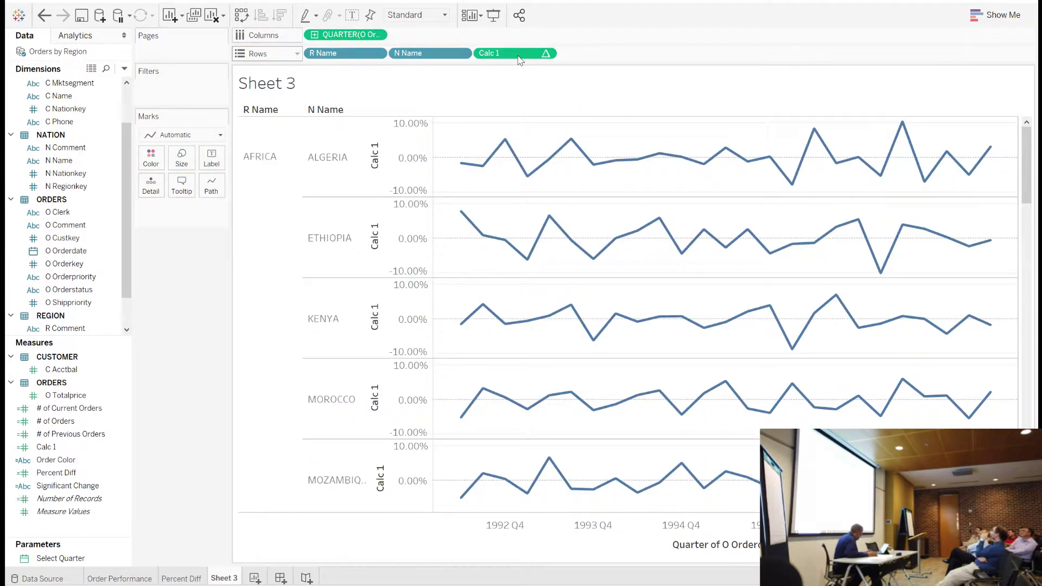
drag(518, 60, 612, 57)
right_click(609, 54)
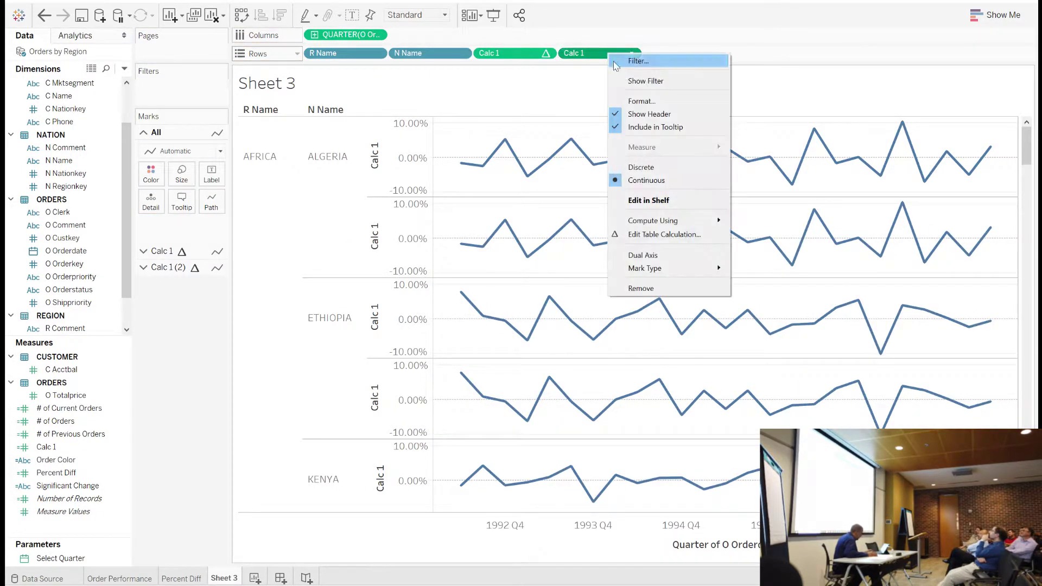
click(641, 256)
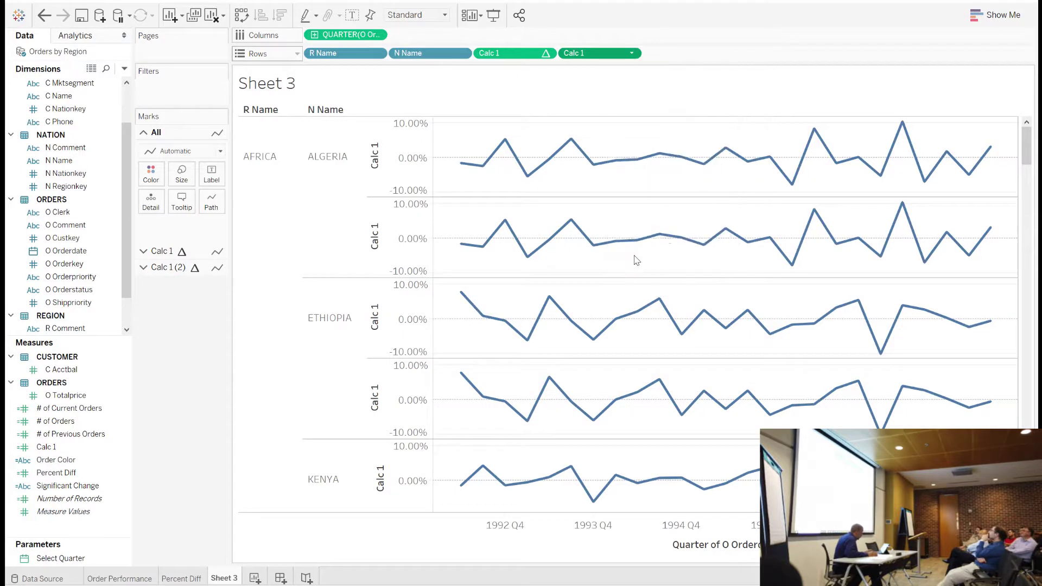
Step: Synchronize the two Calc 1 axes and hide both axis headers
right_click(972, 141)
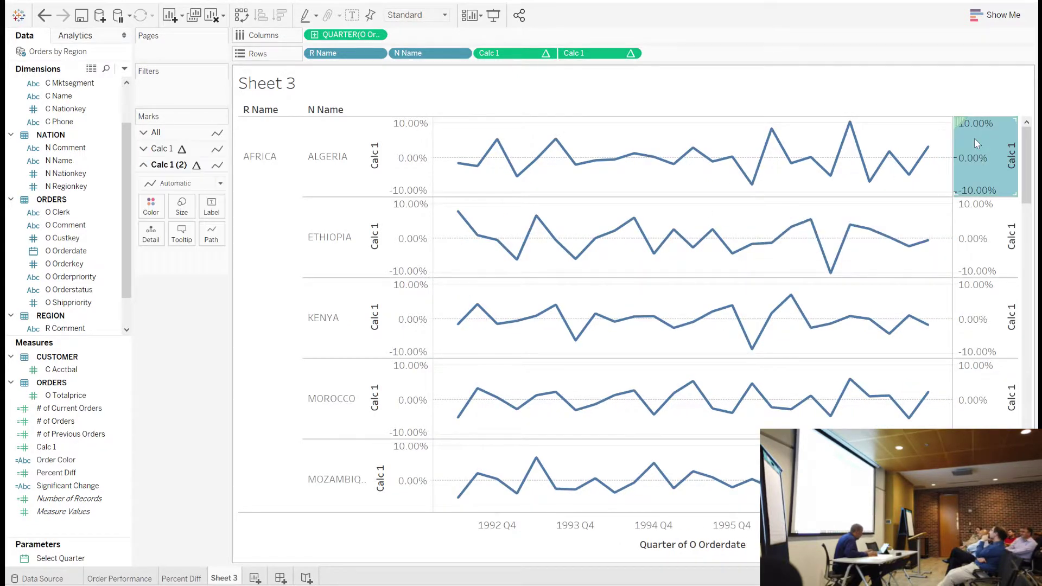
click(972, 214)
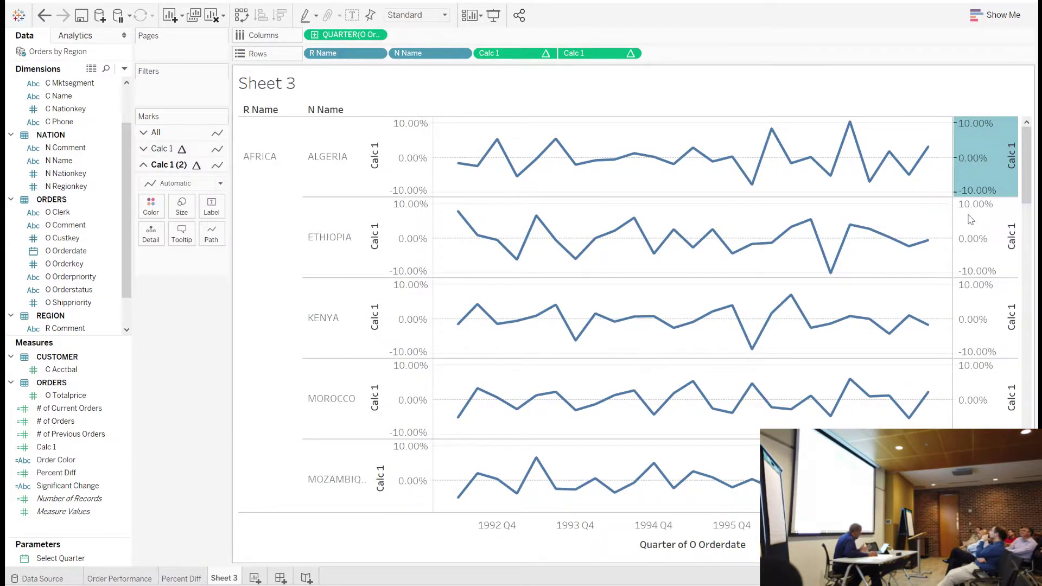
right_click(989, 150)
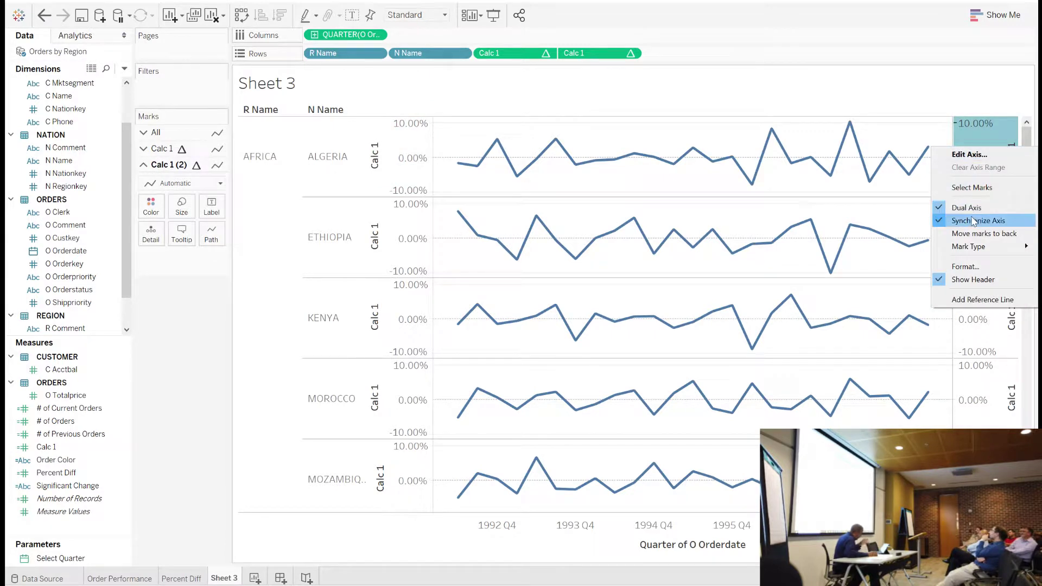
click(965, 280)
click(407, 163)
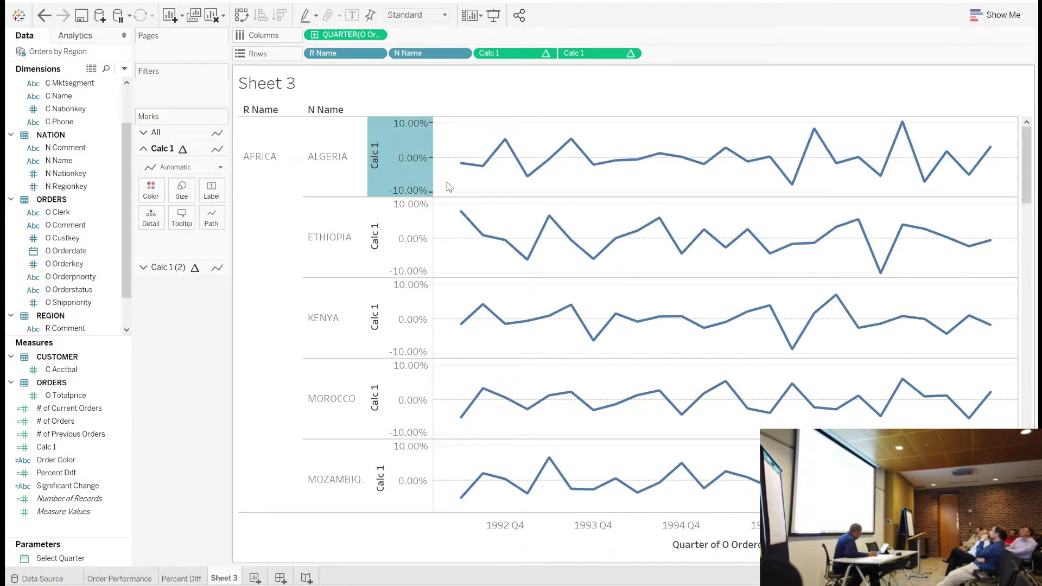
right_click(405, 163)
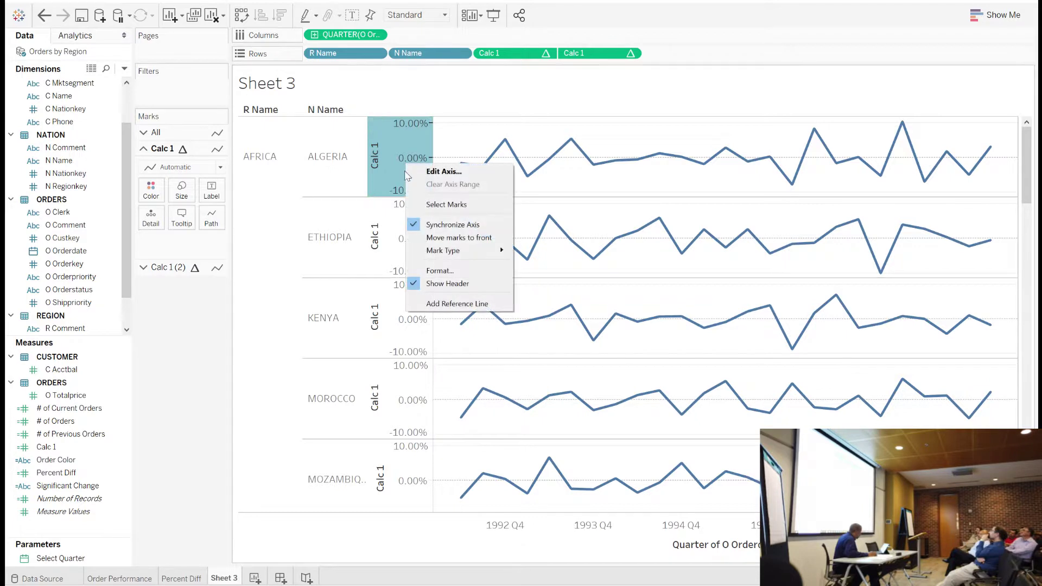
click(441, 286)
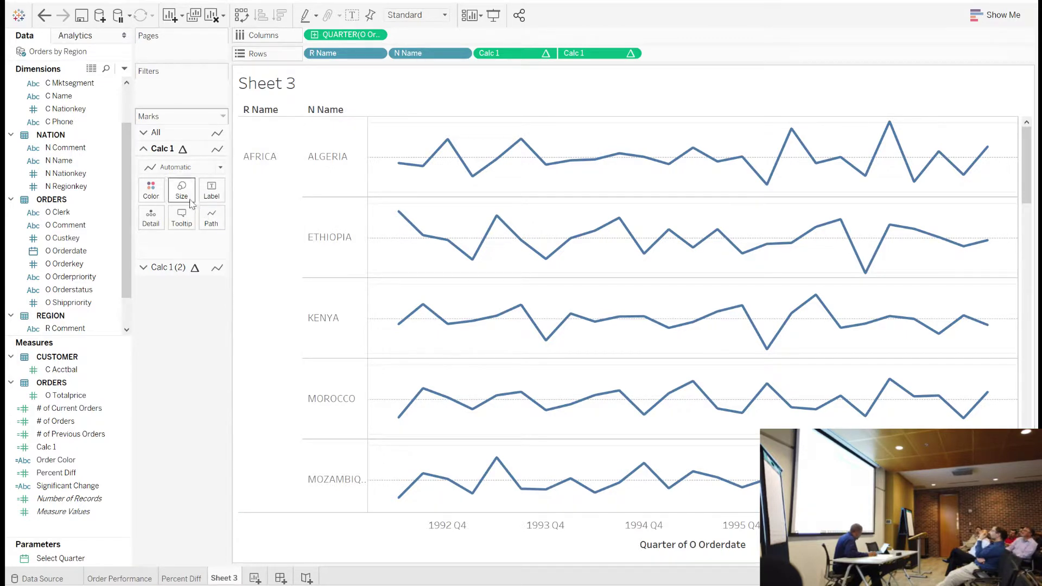
Step: Set the mark type of the first Calc 1 to Line and of the second Calc 1 to Circle
click(182, 167)
click(167, 221)
click(166, 268)
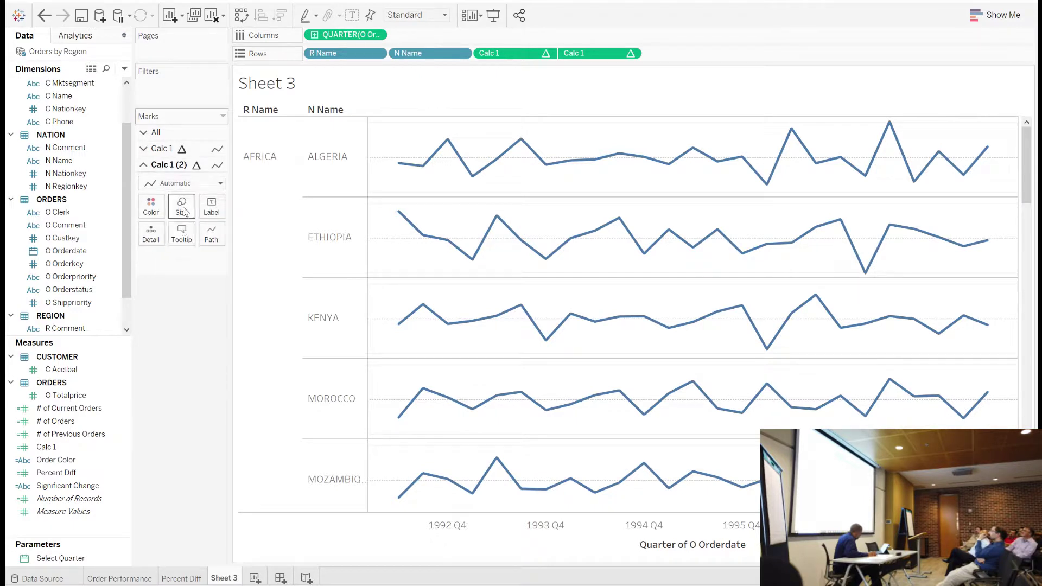
click(181, 184)
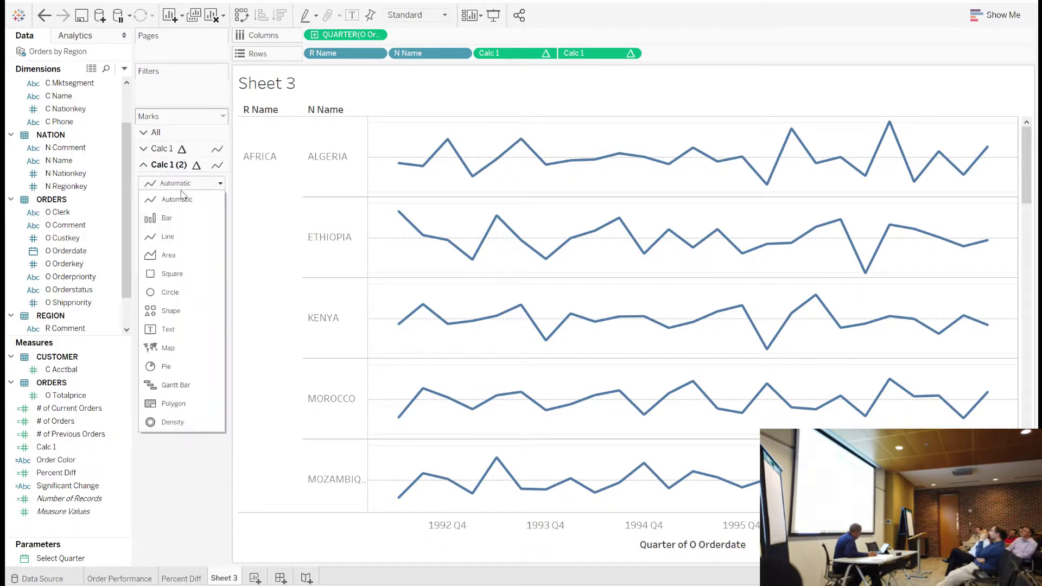
click(168, 292)
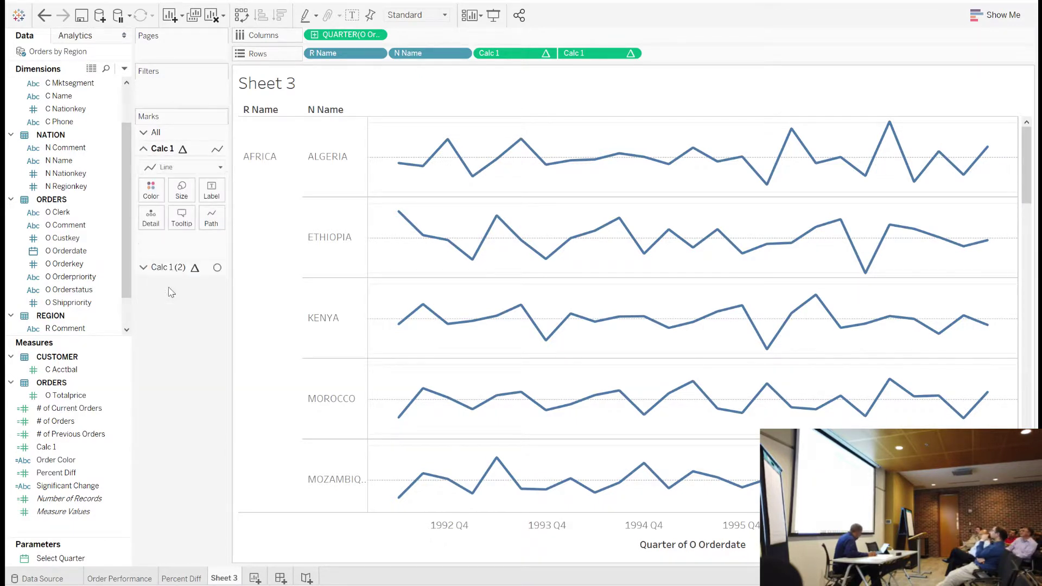
Step: Reduce the Calc 1 line to its thinnest size and shrink the Calc 1 (2) circles to small dots
click(181, 190)
drag(211, 223, 172, 227)
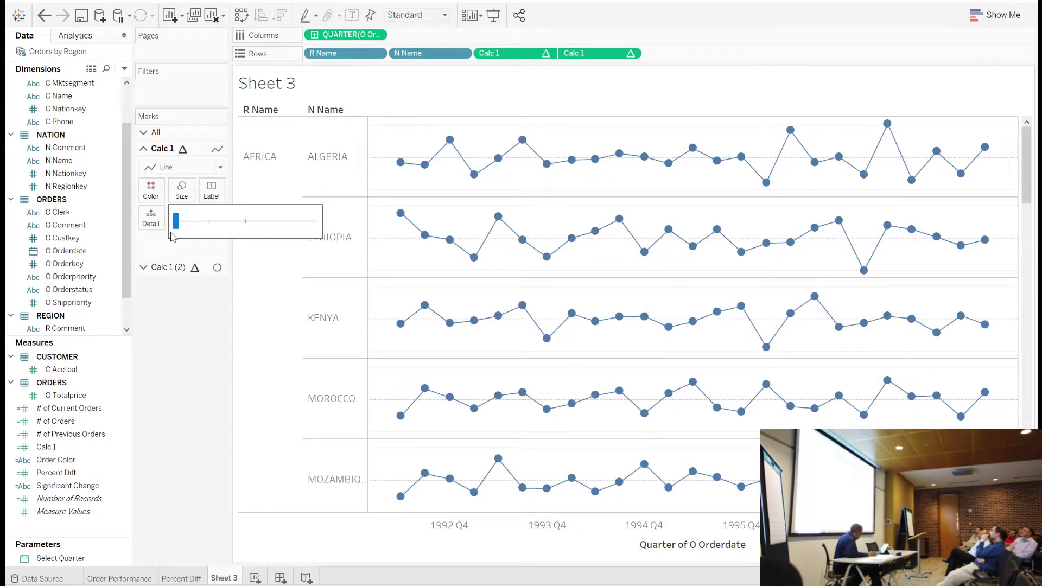
click(169, 269)
click(169, 269)
click(182, 206)
drag(212, 244, 192, 243)
click(196, 296)
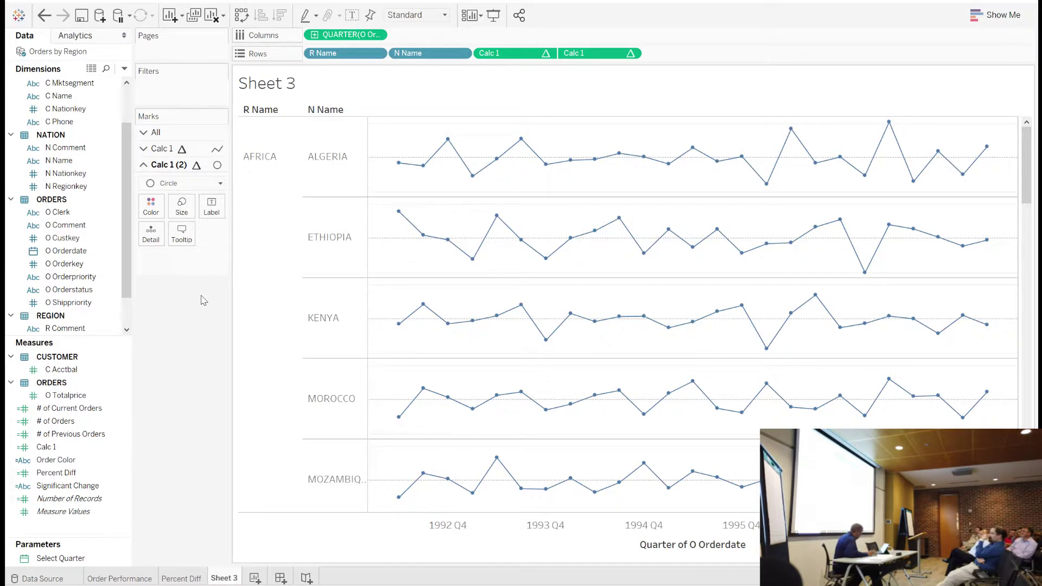
Step: Switch to the marks settings of the Calc 1 line and bring the remaining dimensions into view
click(167, 153)
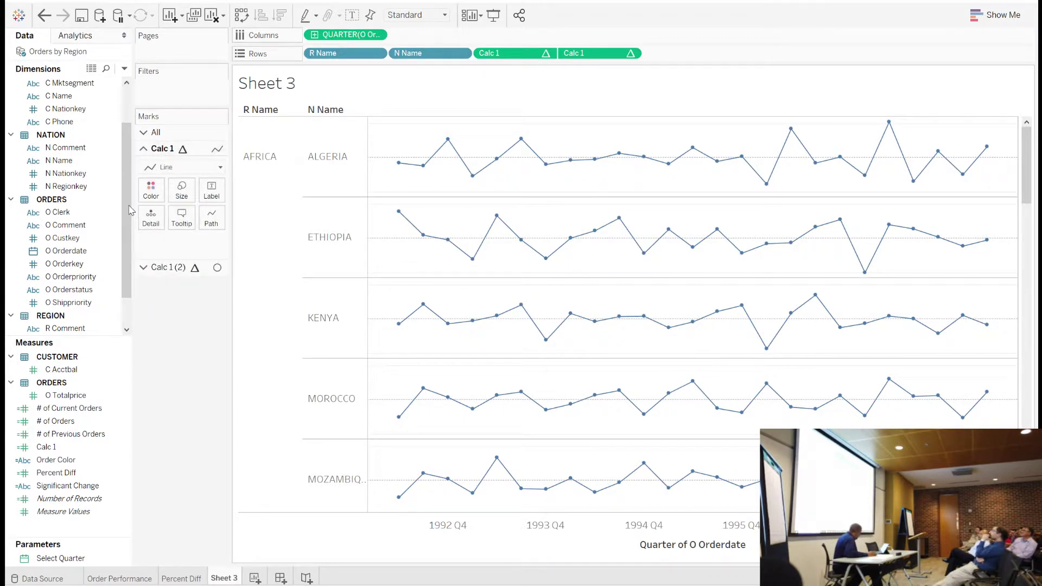
drag(123, 228, 124, 255)
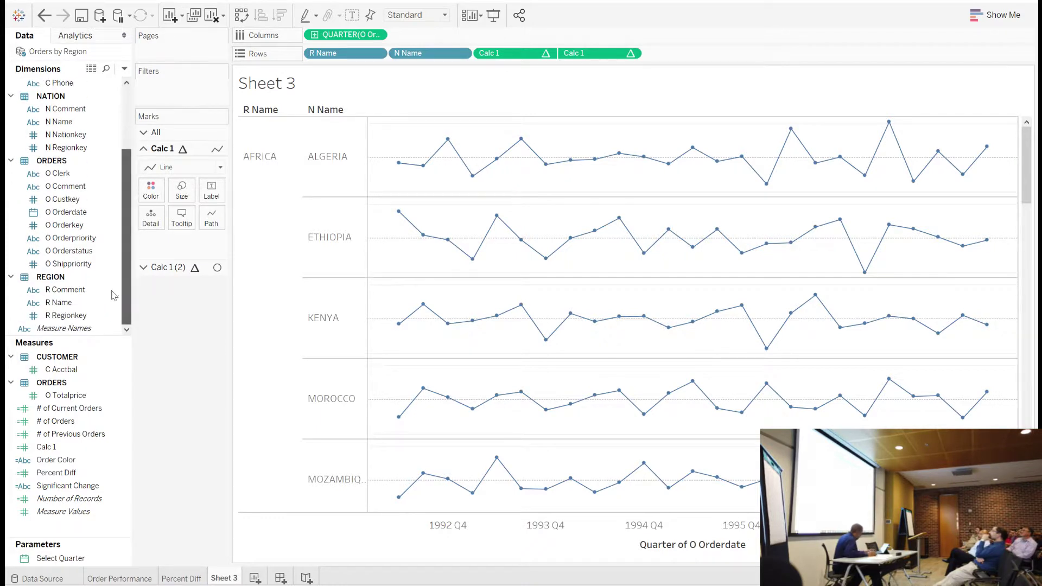
Step: Create a calculated field named Ref Line with the formula DATETRUNC('quarter', [Select Quarter])
right_click(57, 534)
click(113, 399)
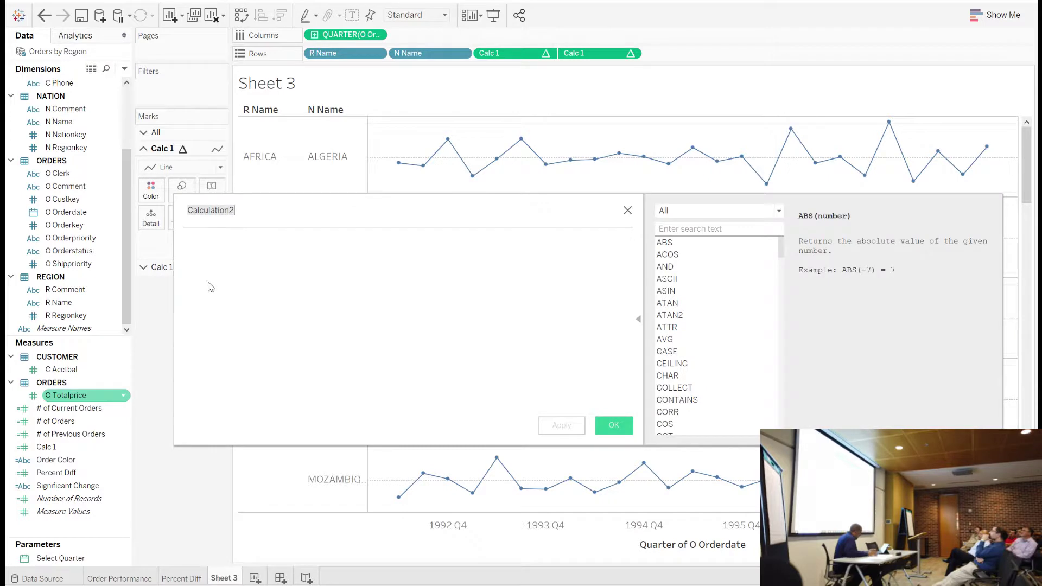
text(Ref)
text(L)
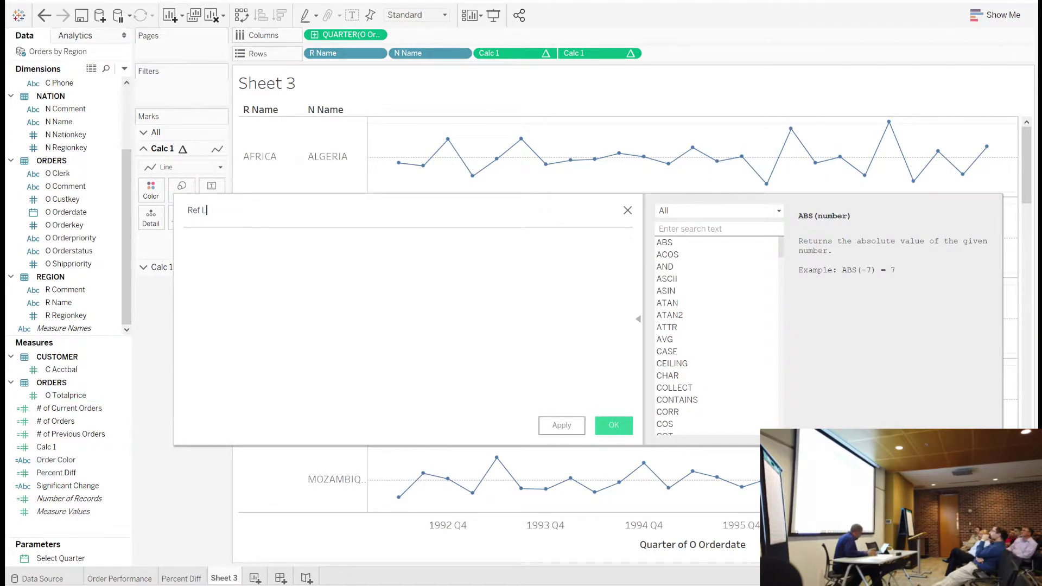
text(Dat)
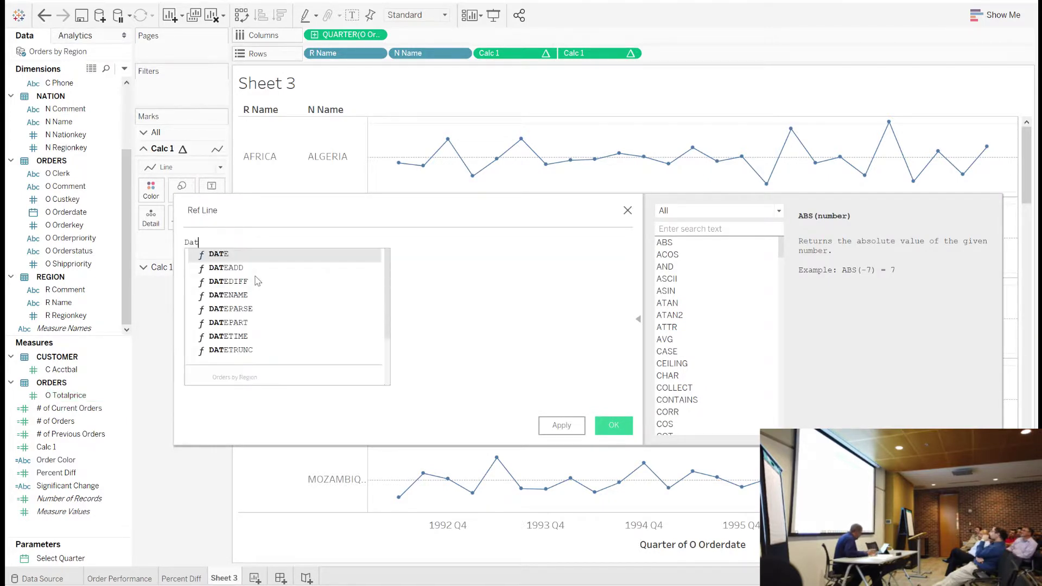
key(Return)
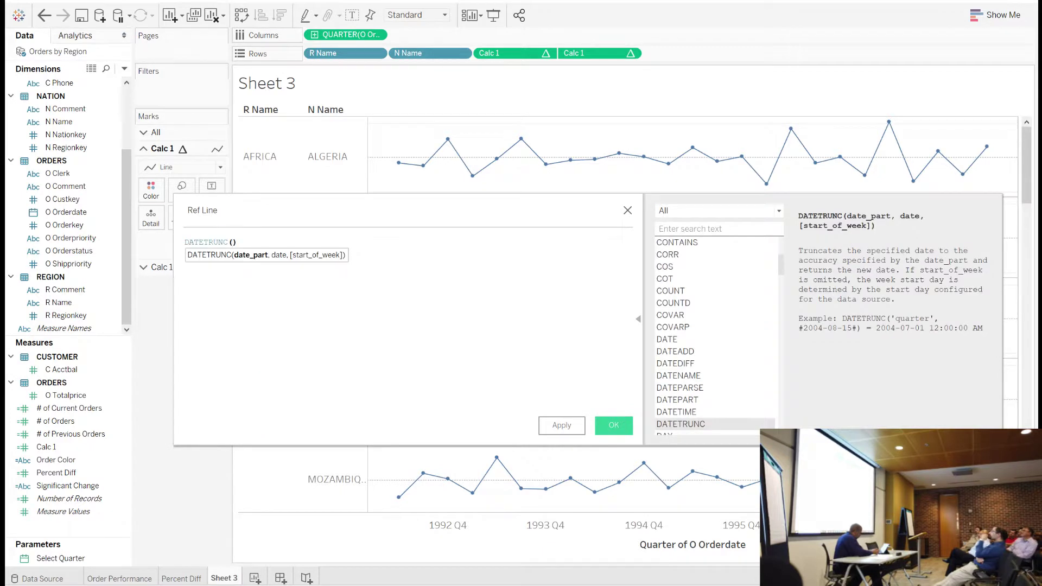
text('quarter', )
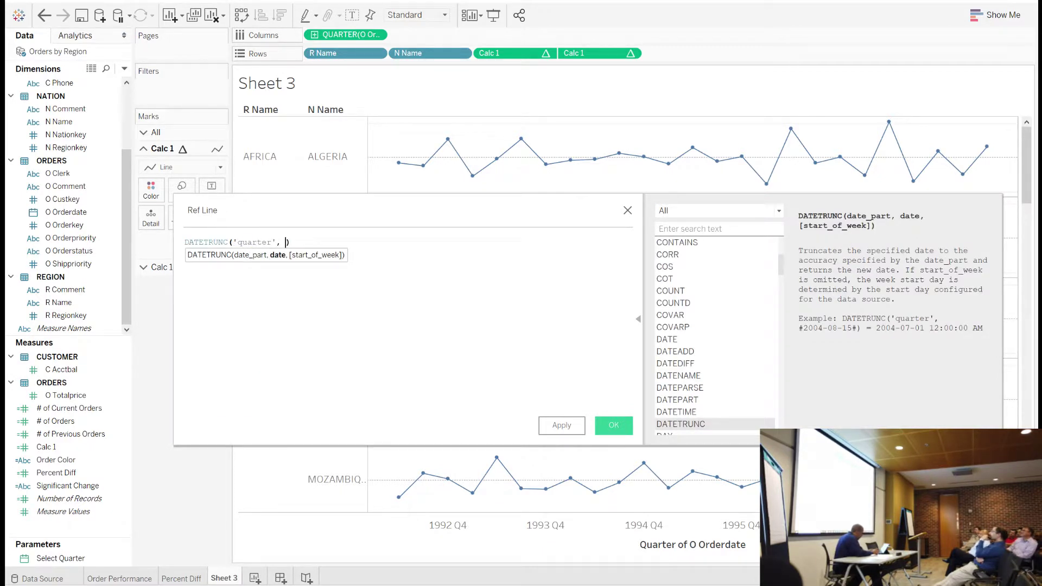
text([Sel)
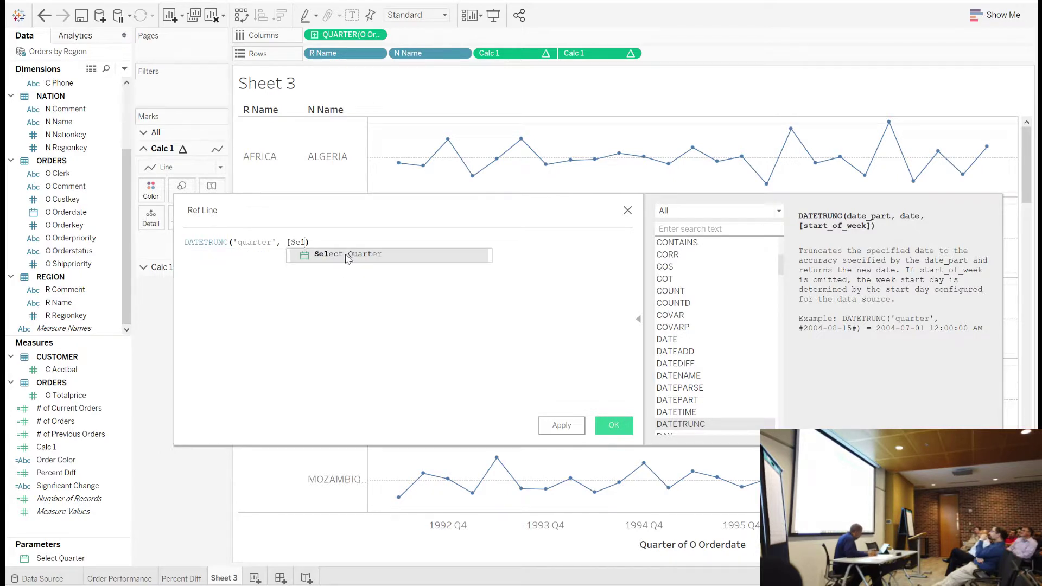
click(348, 258)
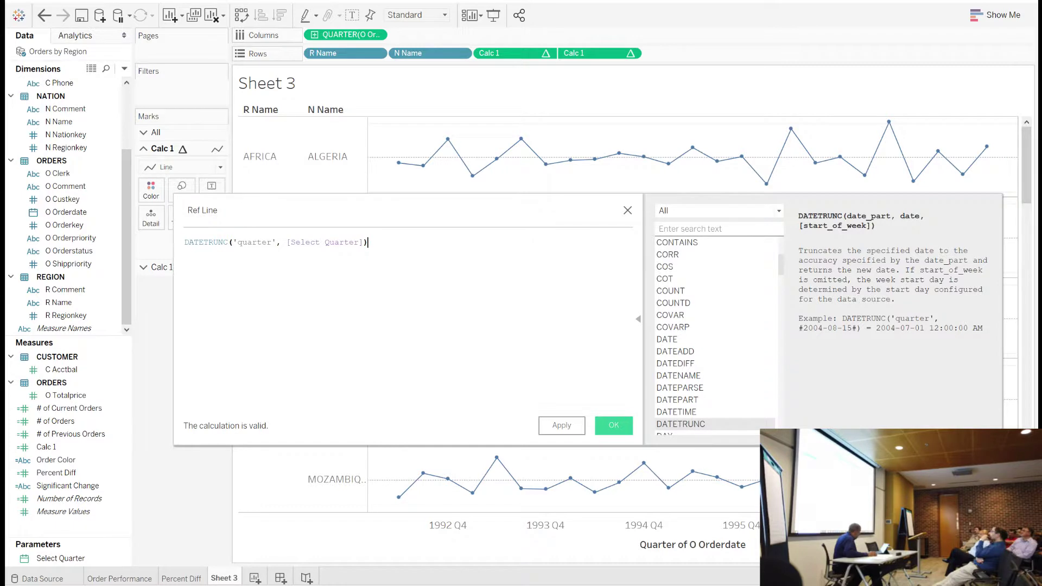
click(614, 426)
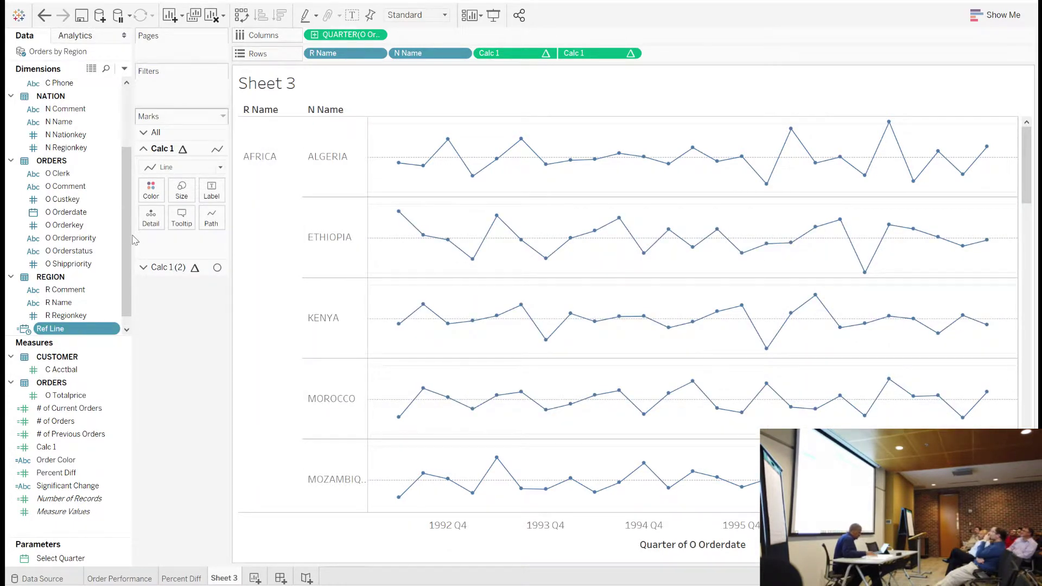
Step: Add Ref Line as detail on the Calc 1 line marks and set it to continuous quarter
drag(53, 332, 152, 221)
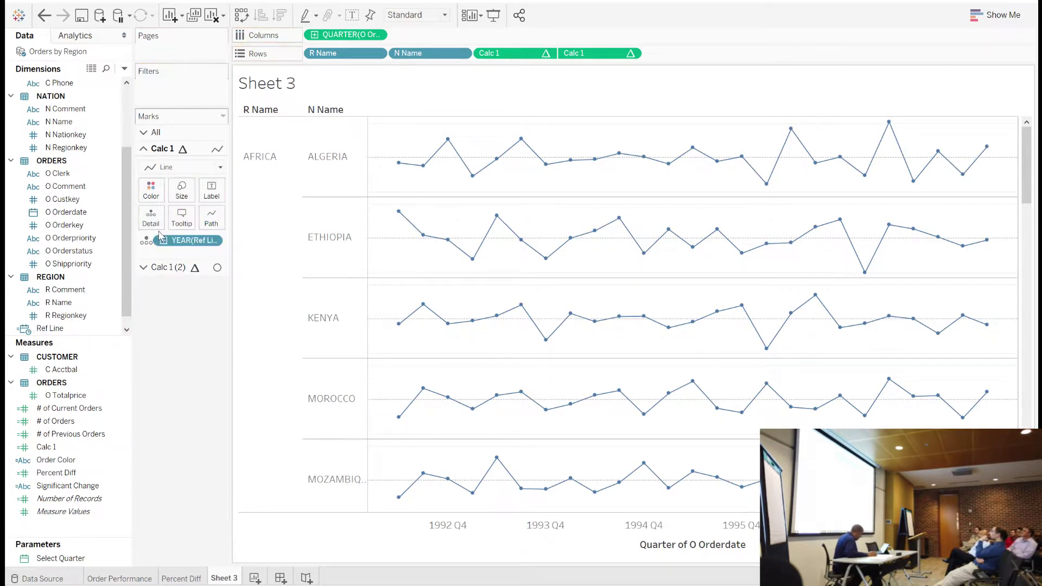
right_click(186, 240)
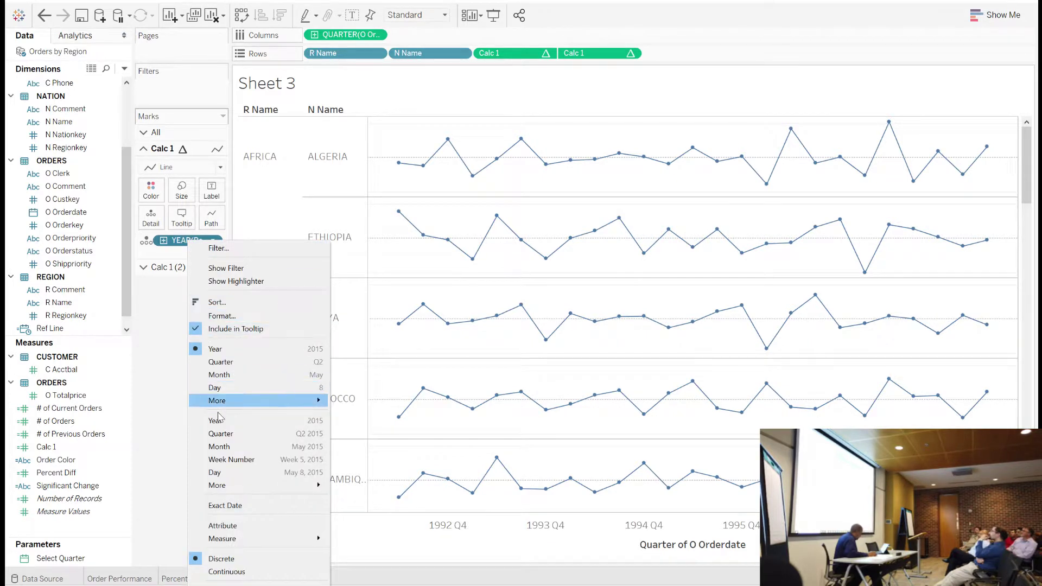
click(224, 437)
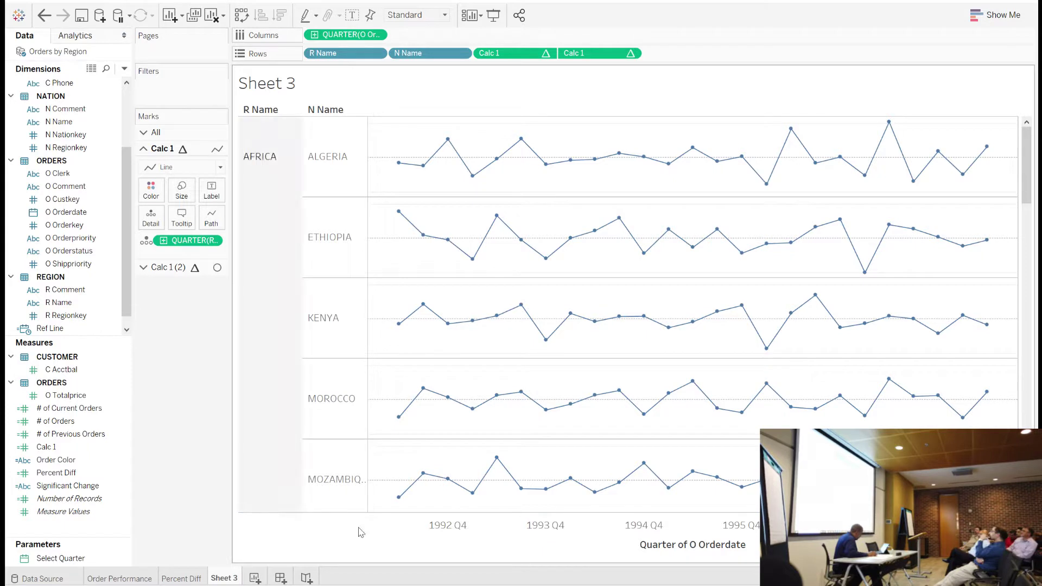
Step: Add a reference line to the order date axis for the entire table, using QUARTER(Ref Line) with label and tooltip set to None
right_click(456, 538)
click(478, 527)
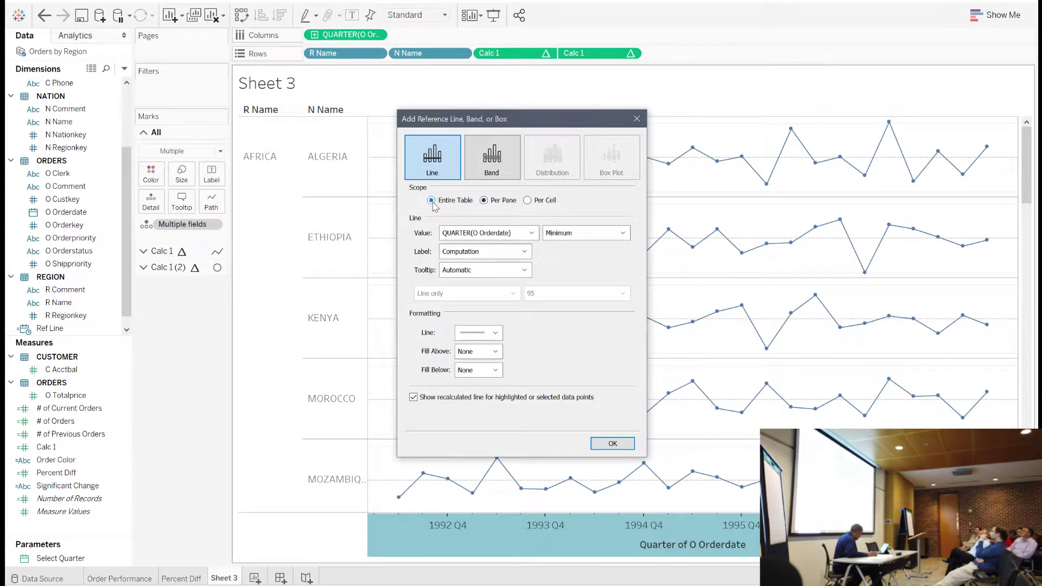
click(466, 234)
click(471, 253)
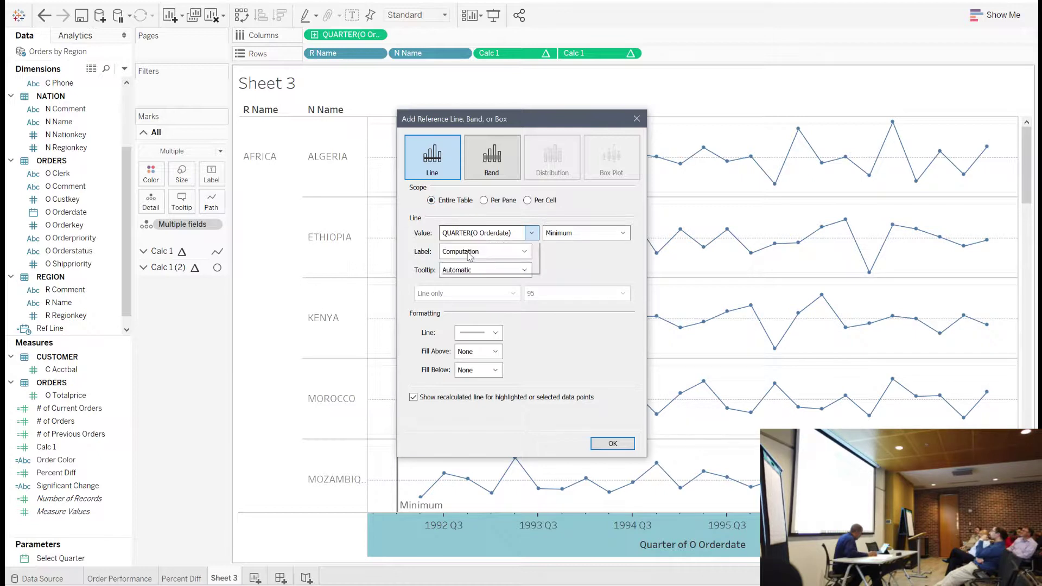
click(470, 251)
click(468, 264)
click(466, 270)
click(463, 283)
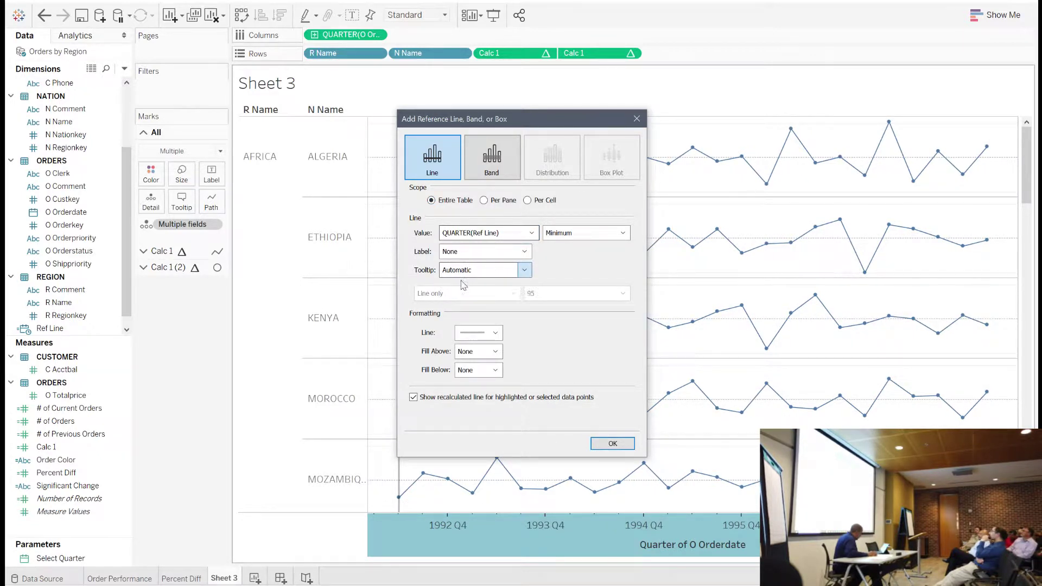
Step: Format the reference line as dotted and apply it to the chart
click(471, 332)
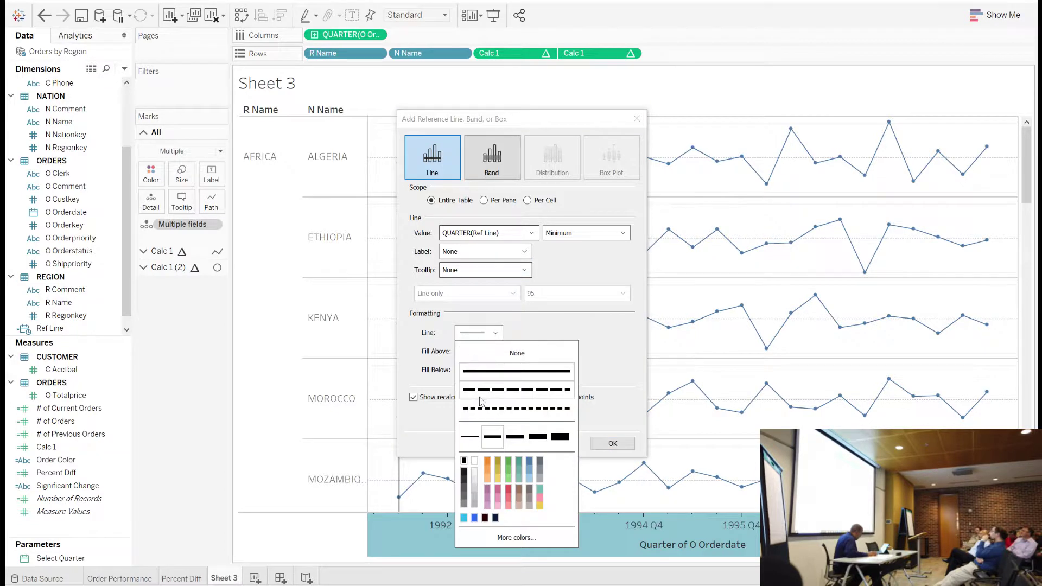
click(484, 408)
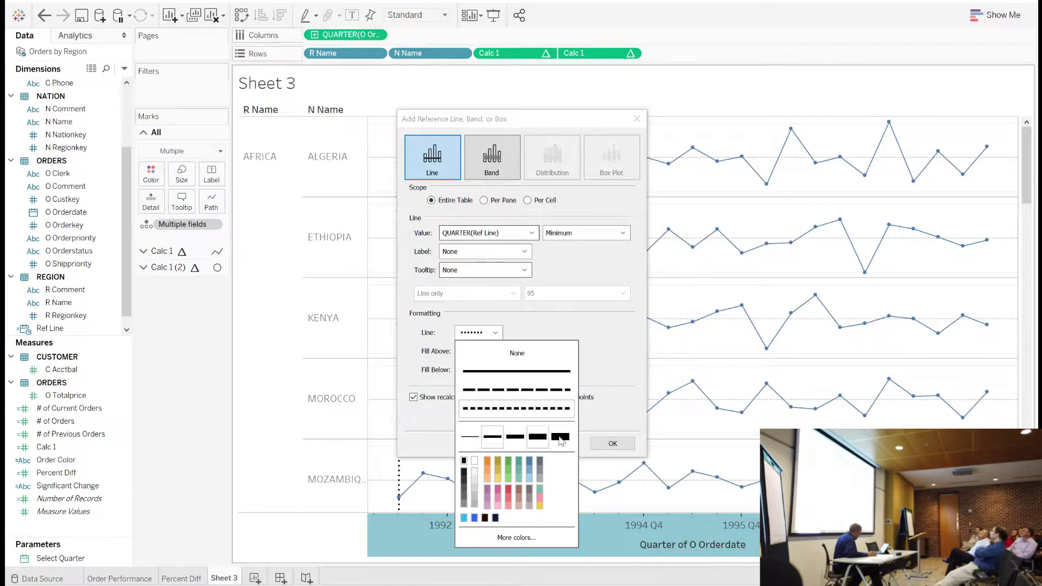
click(613, 443)
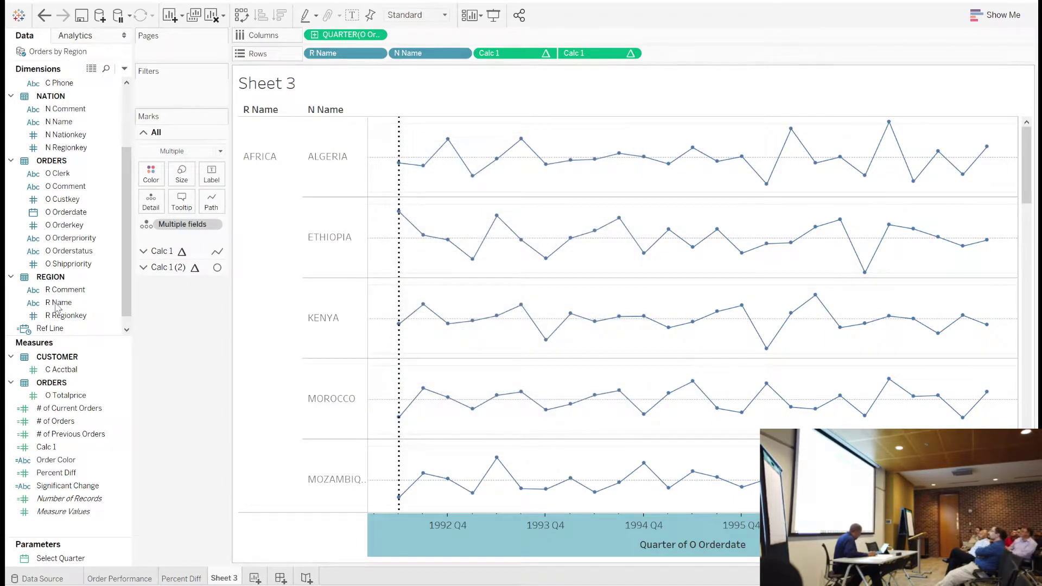
Step: Show the parameter control for Select Quarter on the sheet
click(66, 559)
right_click(66, 559)
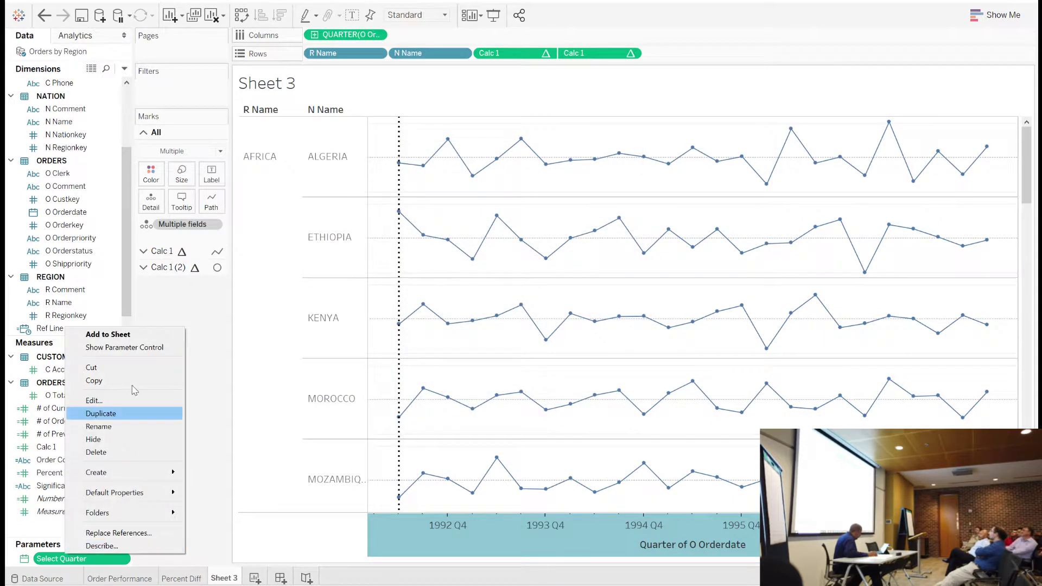
click(131, 348)
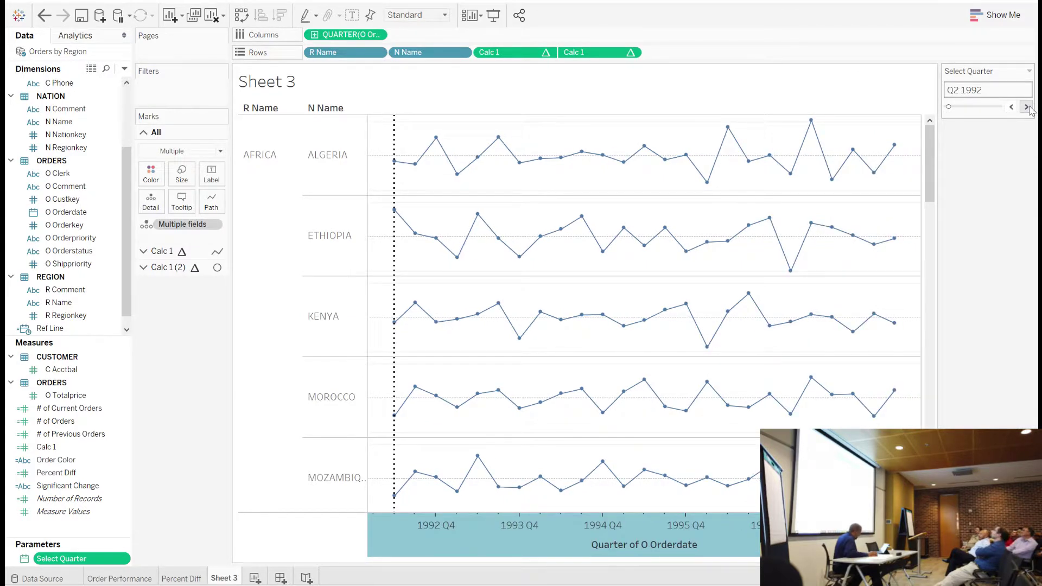
Step: Advance Select Quarter to Q1 1993 and move its control beneath the Marks card
click(1027, 107)
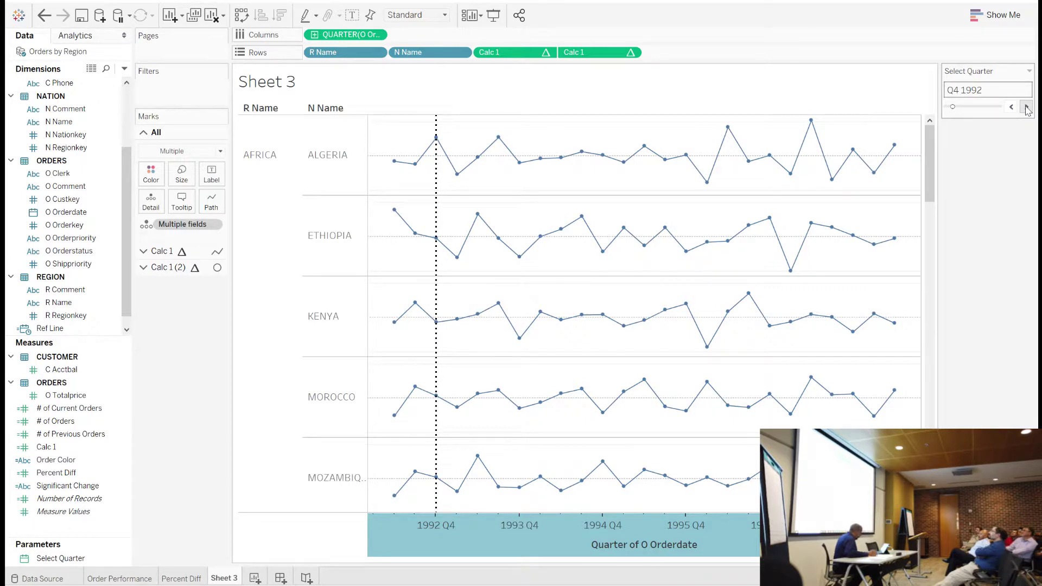
click(1027, 107)
drag(995, 72, 182, 296)
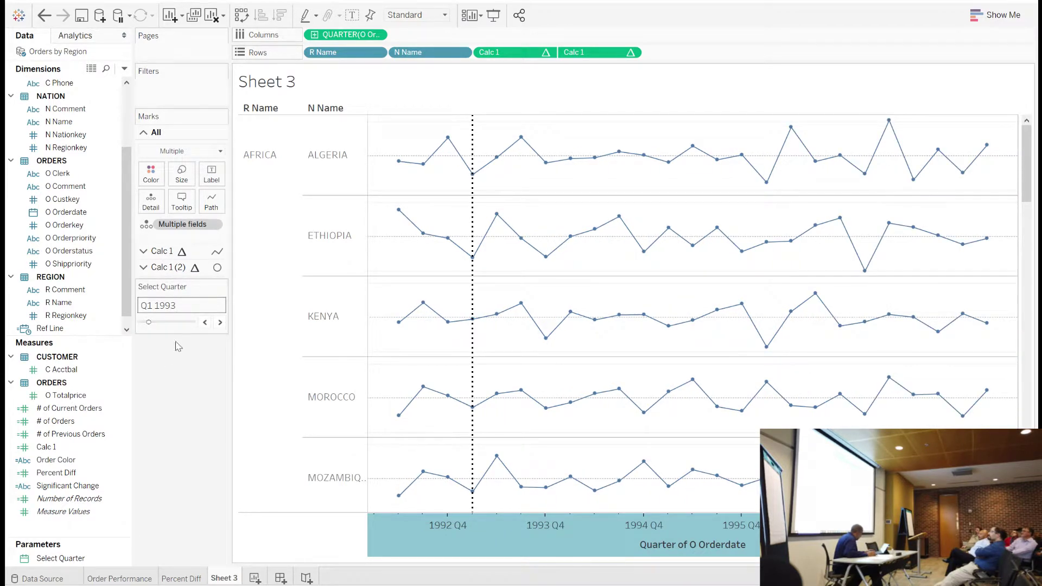
Step: Encode the Calc 1 (2) circle marks by Significant Change on both color and size
click(167, 269)
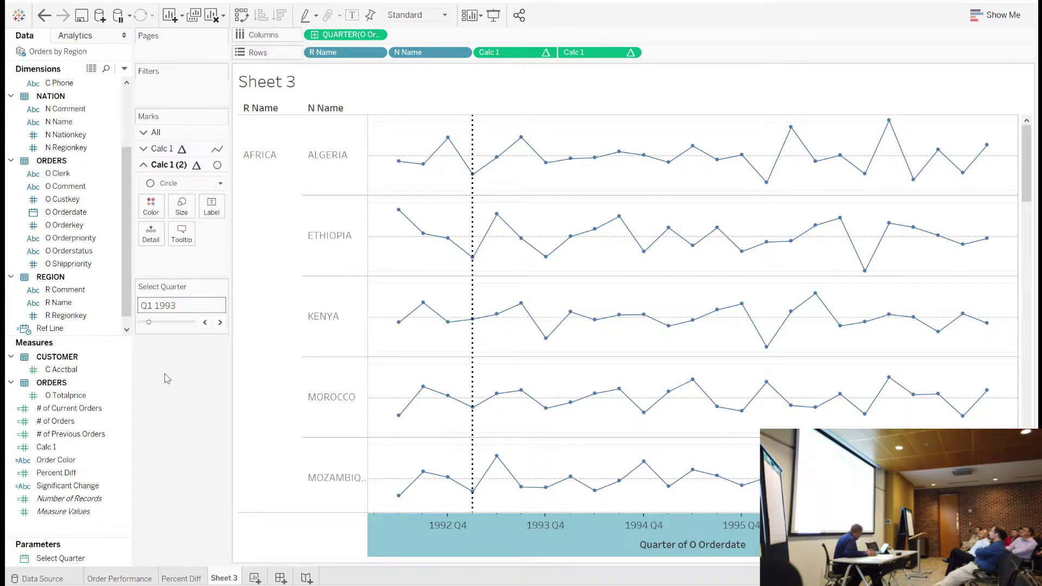
drag(60, 486, 153, 211)
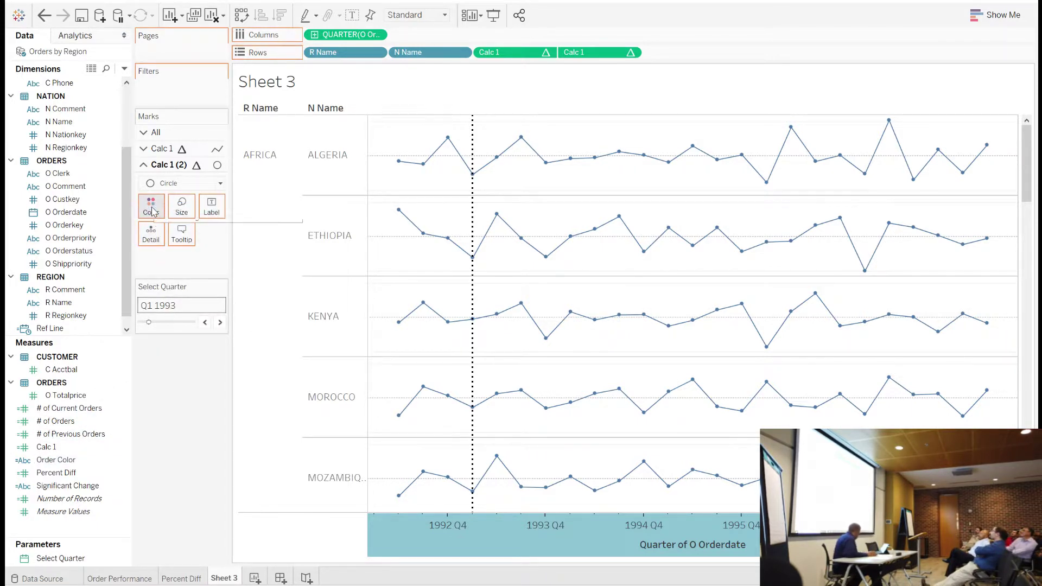
drag(153, 212, 152, 211)
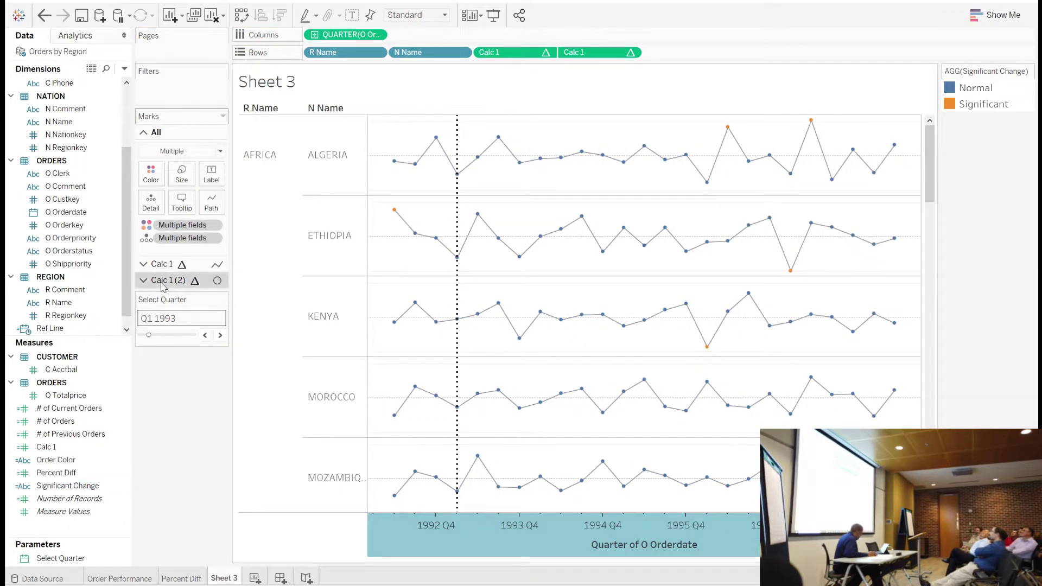
drag(60, 486, 182, 213)
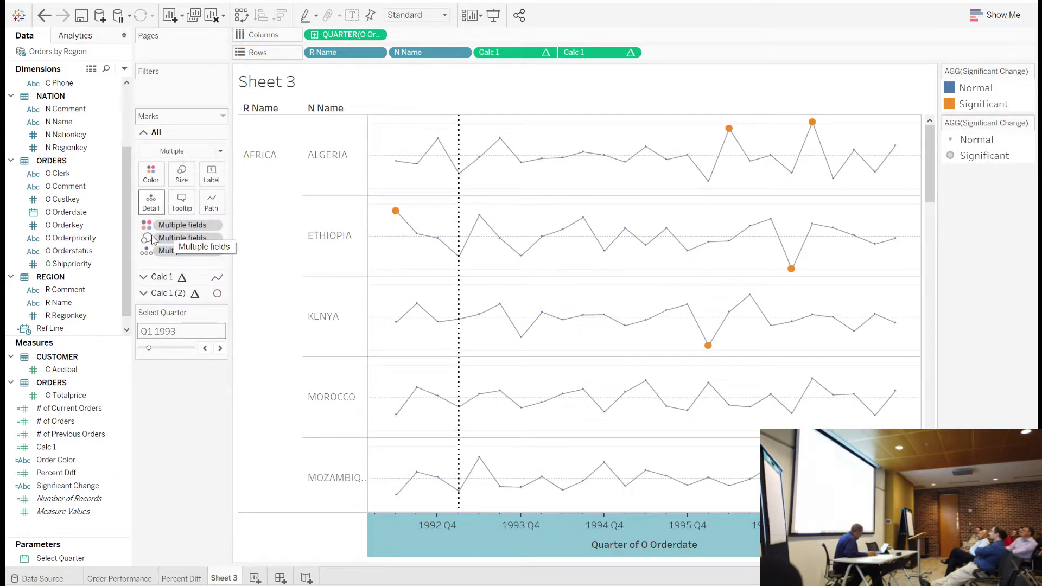
Step: Recolor the Significant Change values on the Calc 1 (2) circles, making Normal gray and Significant red
click(163, 293)
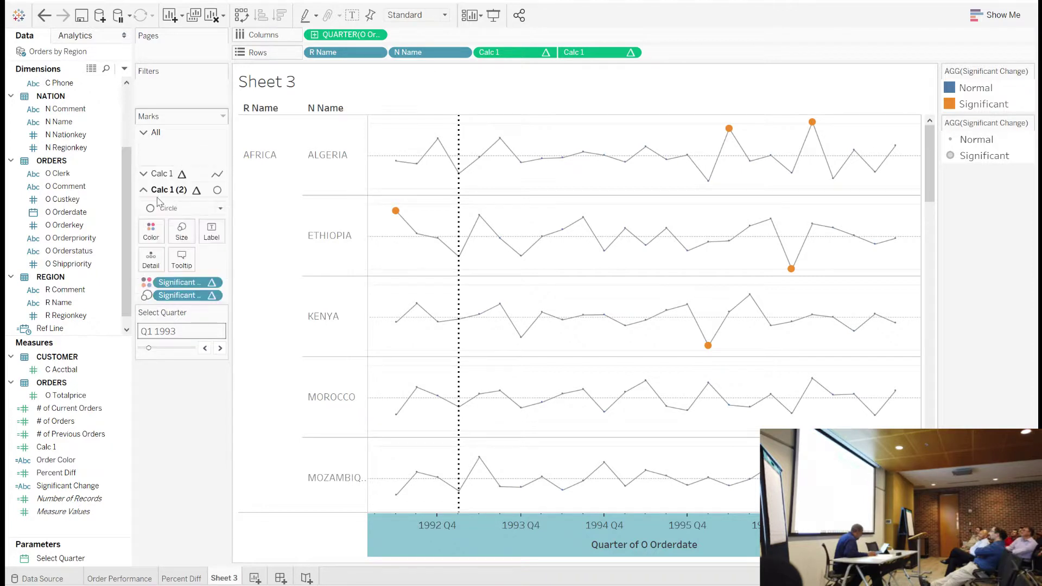
click(151, 210)
click(196, 247)
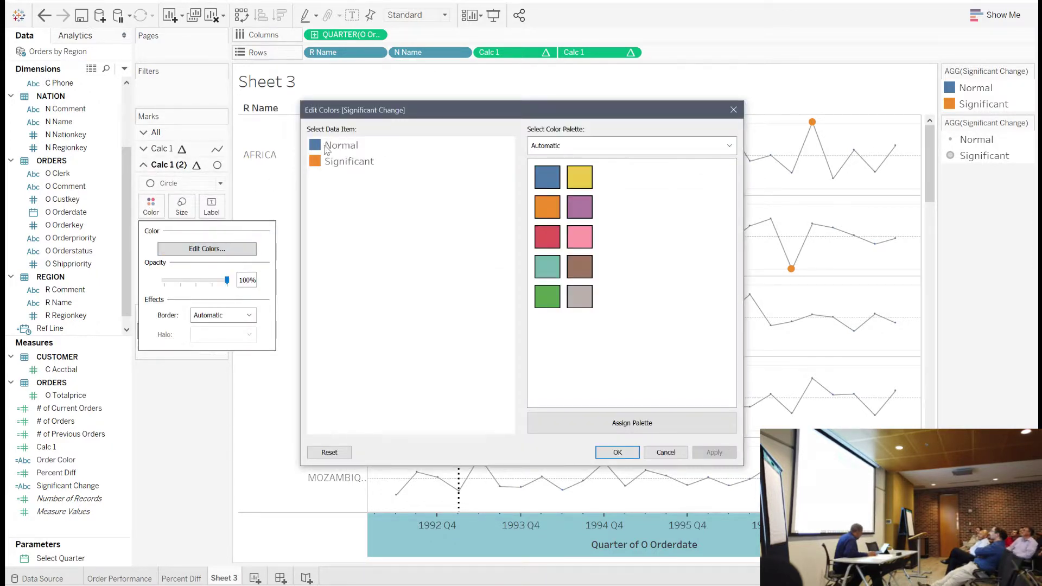
click(327, 147)
click(579, 296)
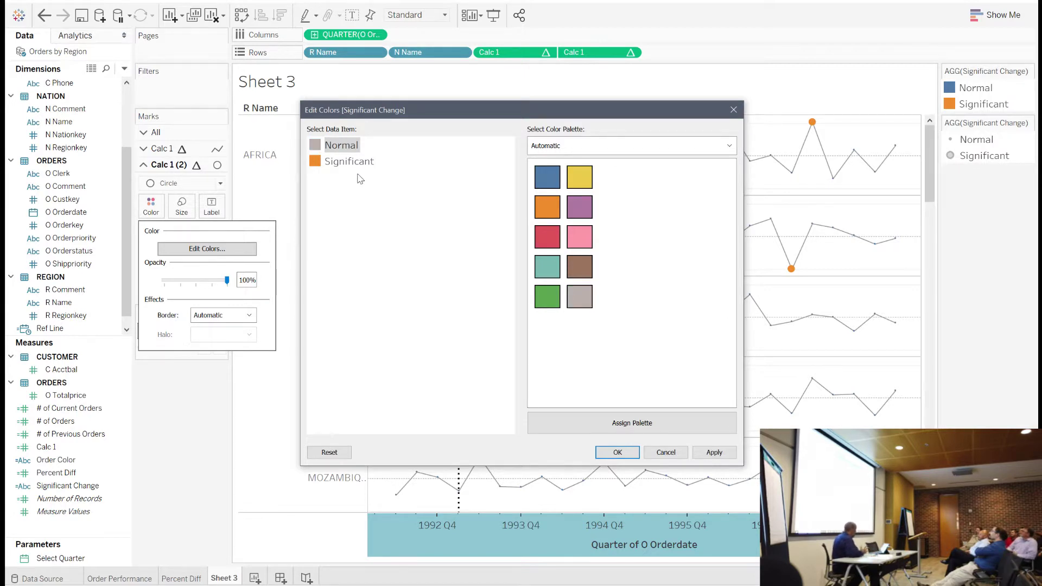
click(349, 162)
click(547, 237)
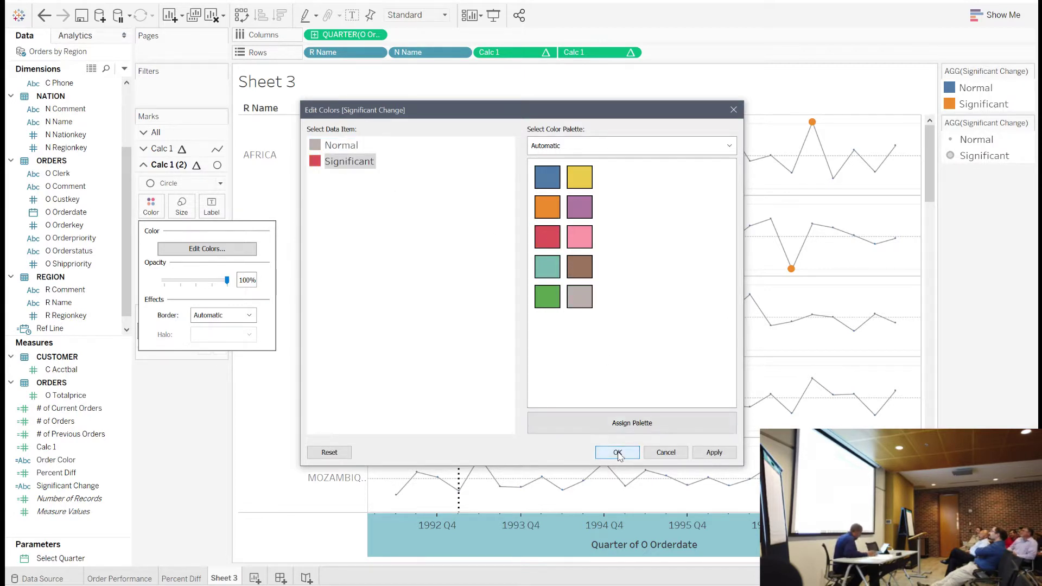
key(Return)
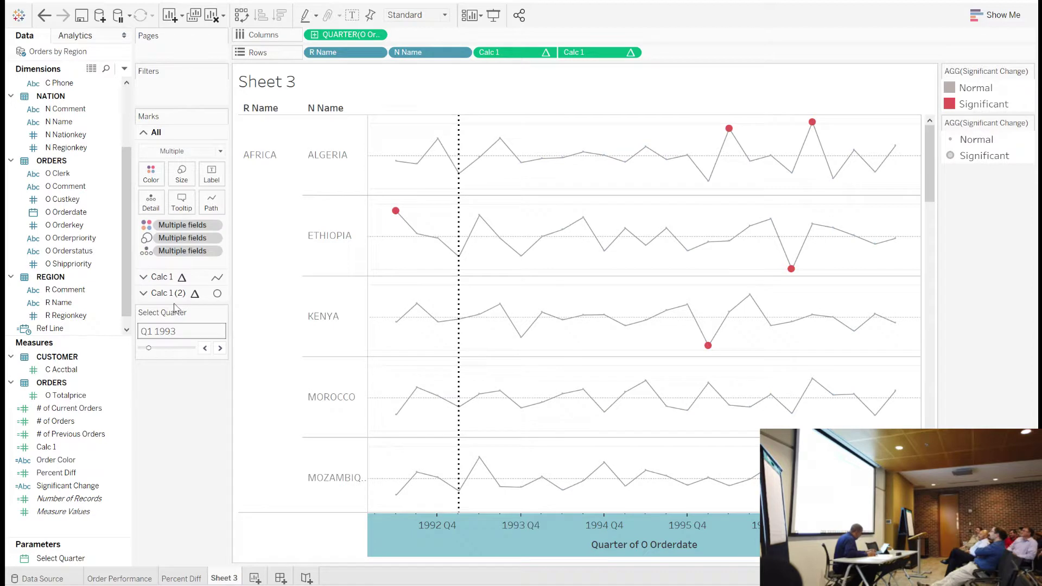
click(172, 294)
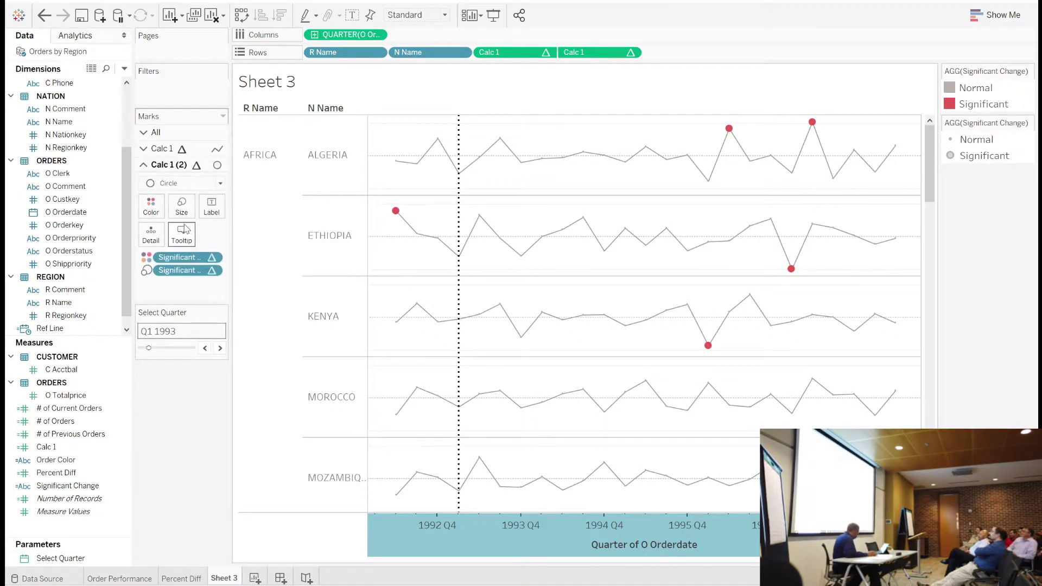
Step: Rename Sheet 3 as Sparklines and add a new dashboard to the workbook
right_click(230, 579)
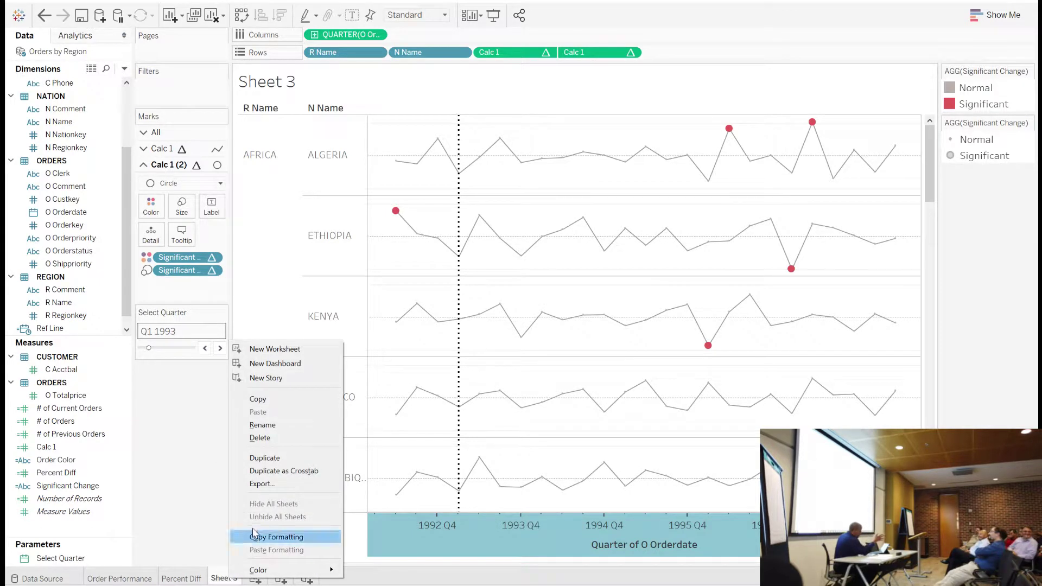
click(266, 425)
text(Sparklines)
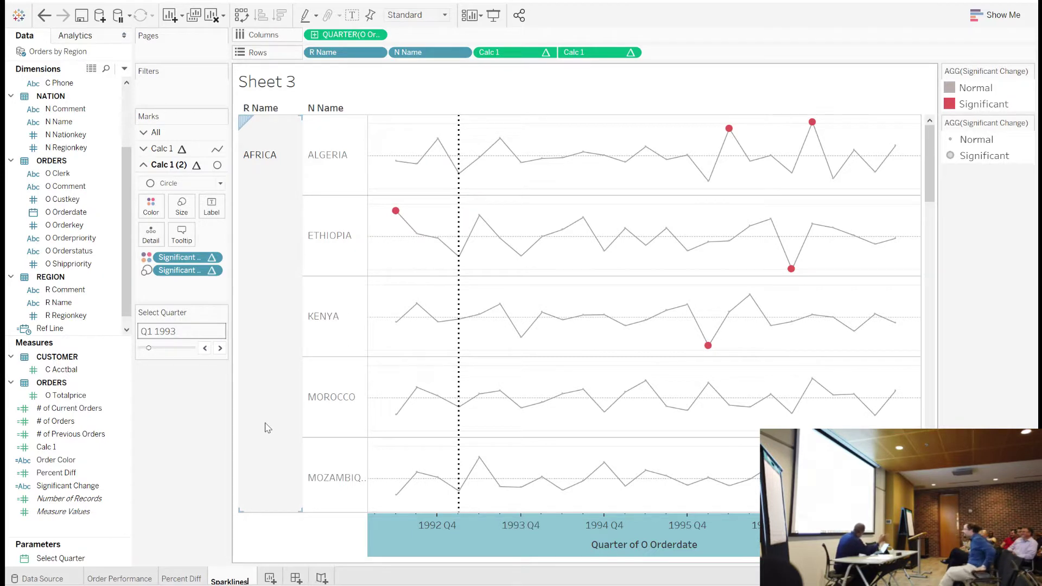
key(Return)
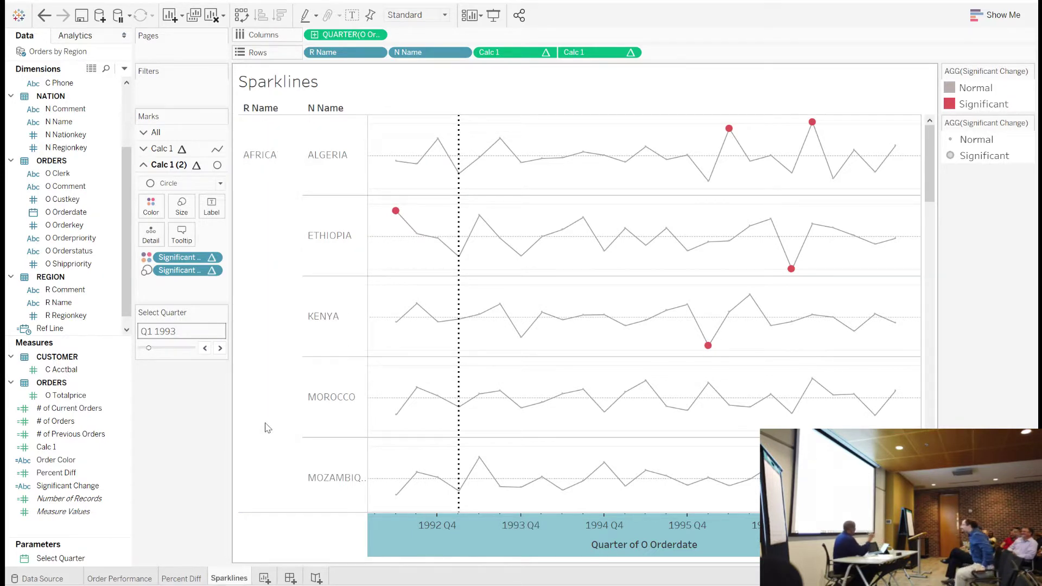
click(289, 579)
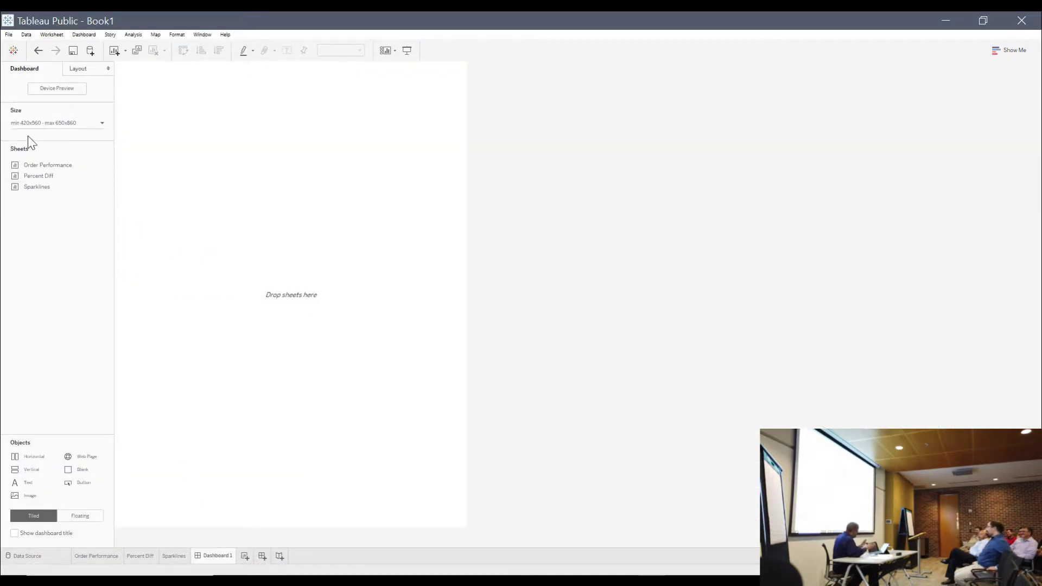
Step: Set the dashboard to a fixed size using the Desktop Browser (1000 x 800) preset
click(38, 124)
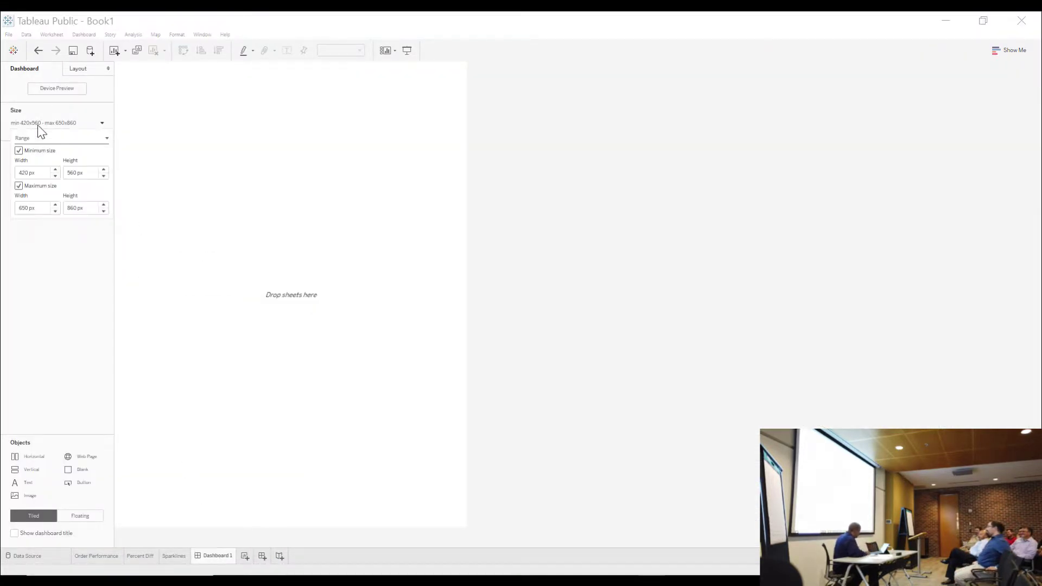
click(38, 138)
click(38, 147)
click(51, 152)
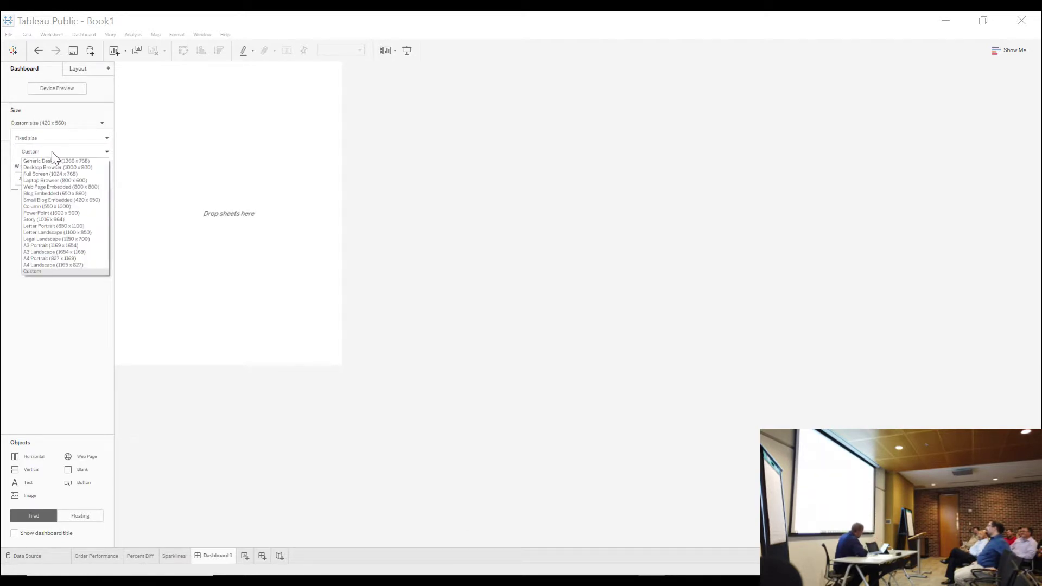
click(60, 166)
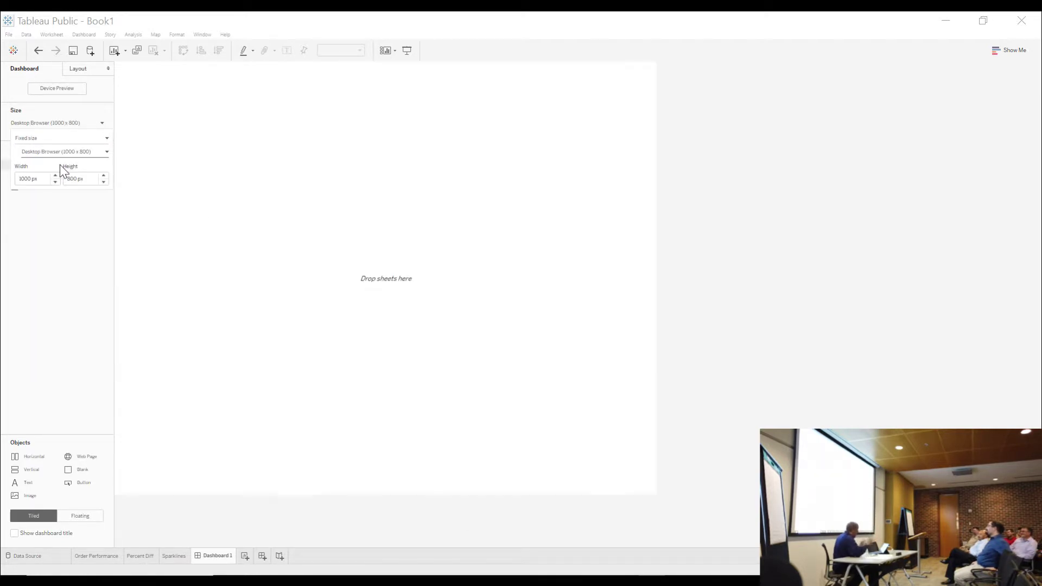
click(48, 253)
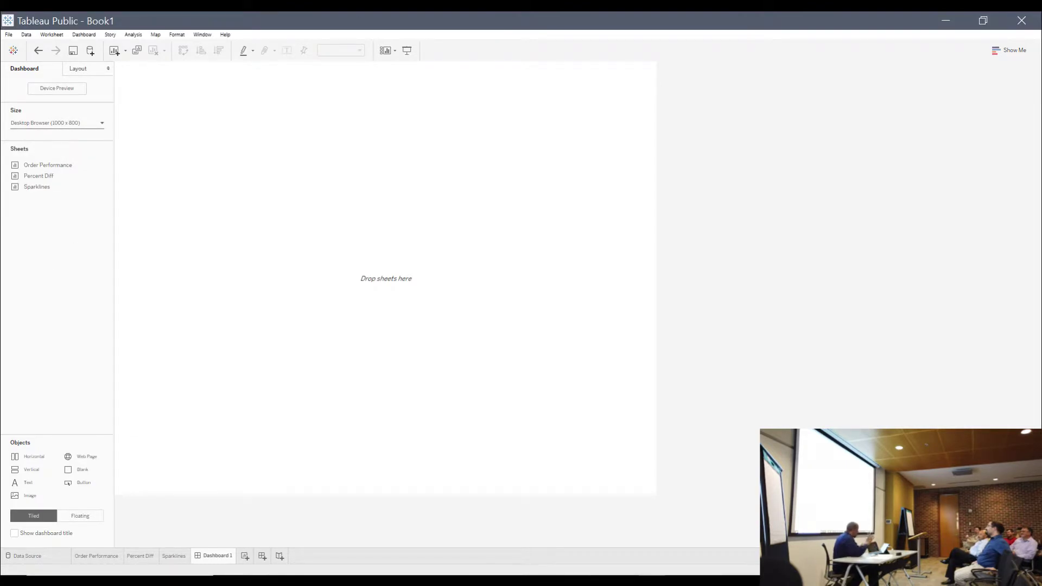
click(682, 574)
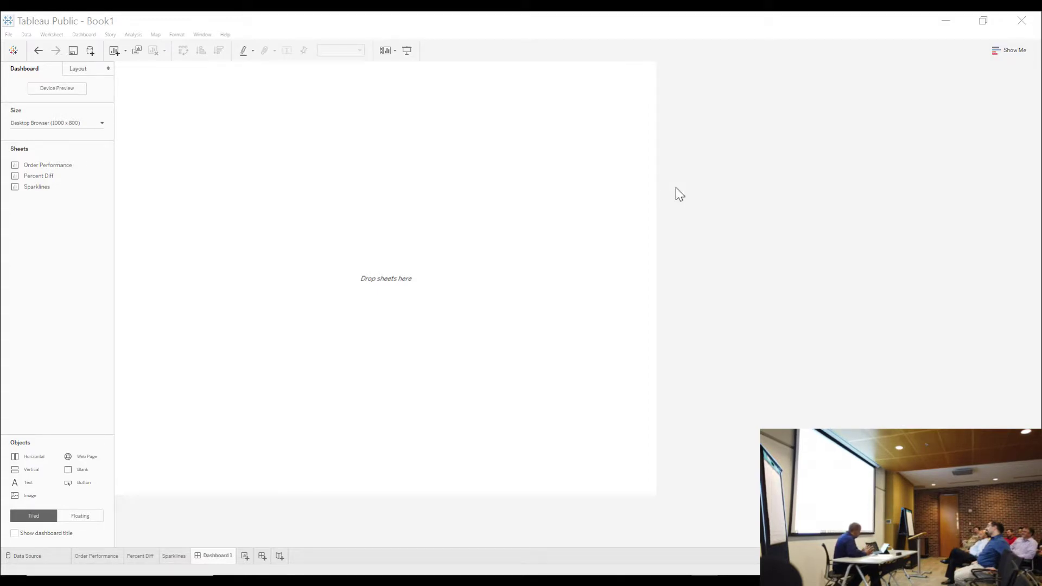
click(702, 187)
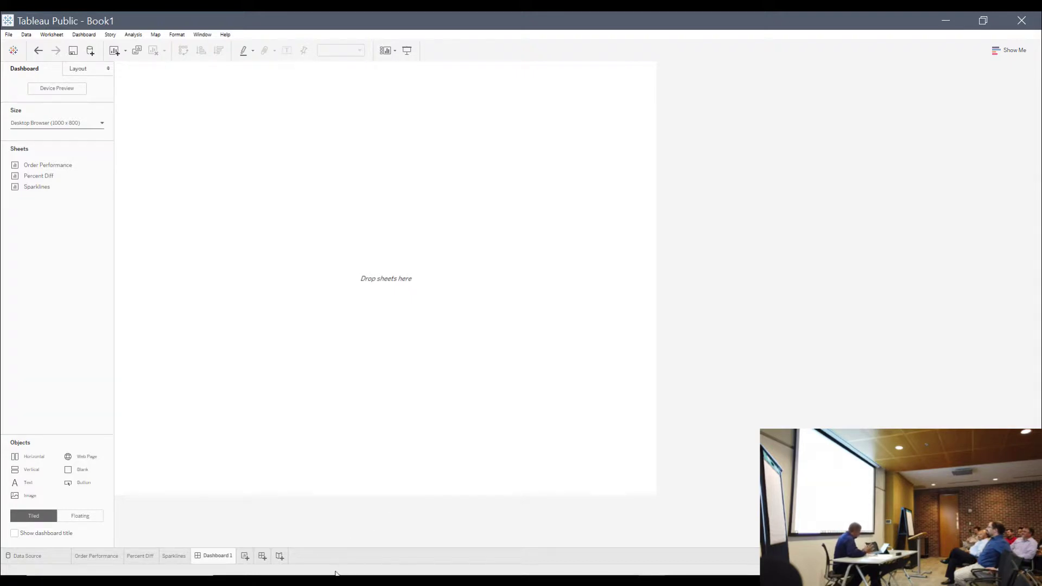
key(alt+Tab)
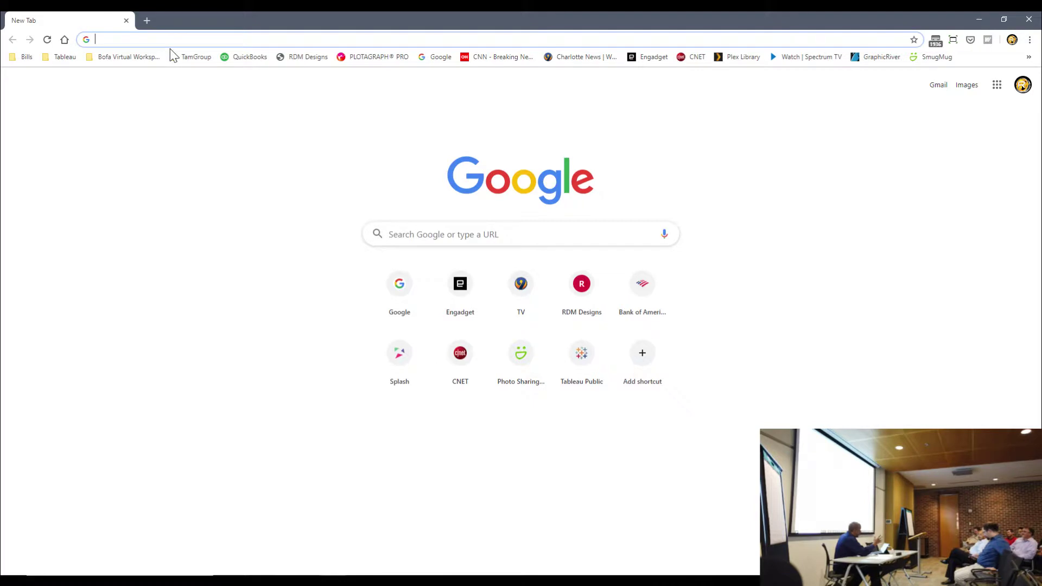
text(www.sn)
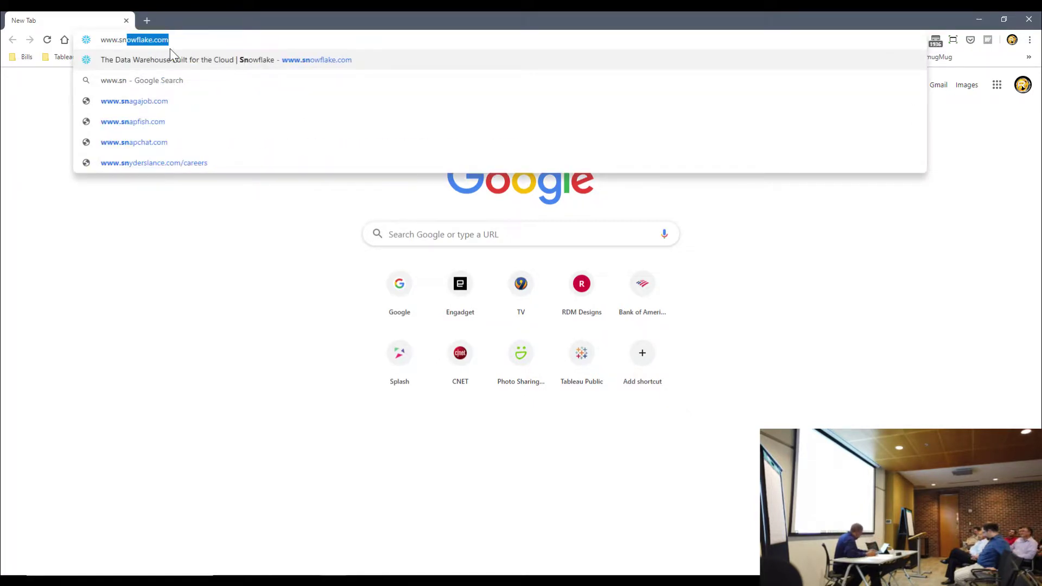
key(Right)
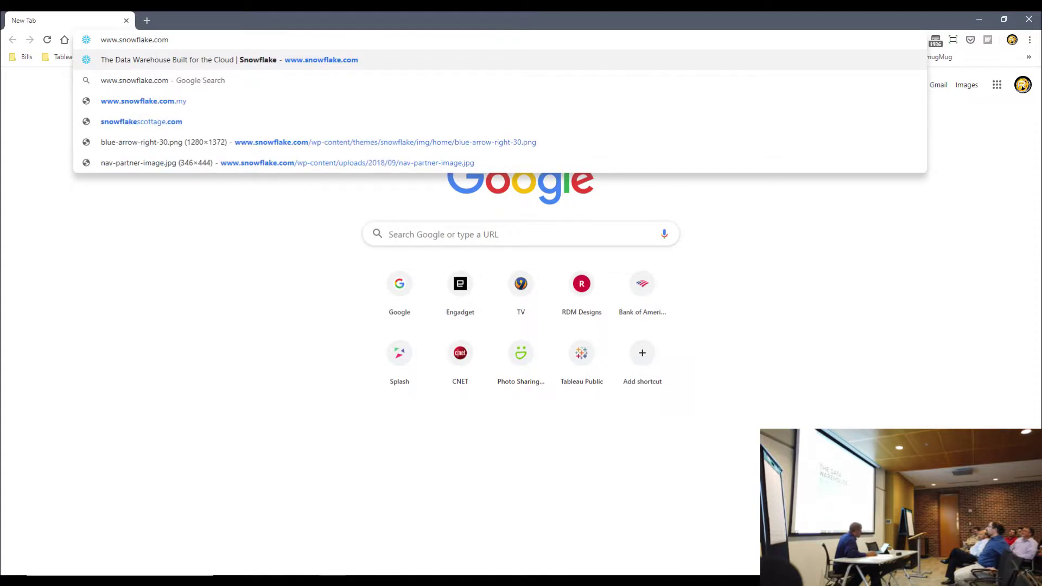
key(Return)
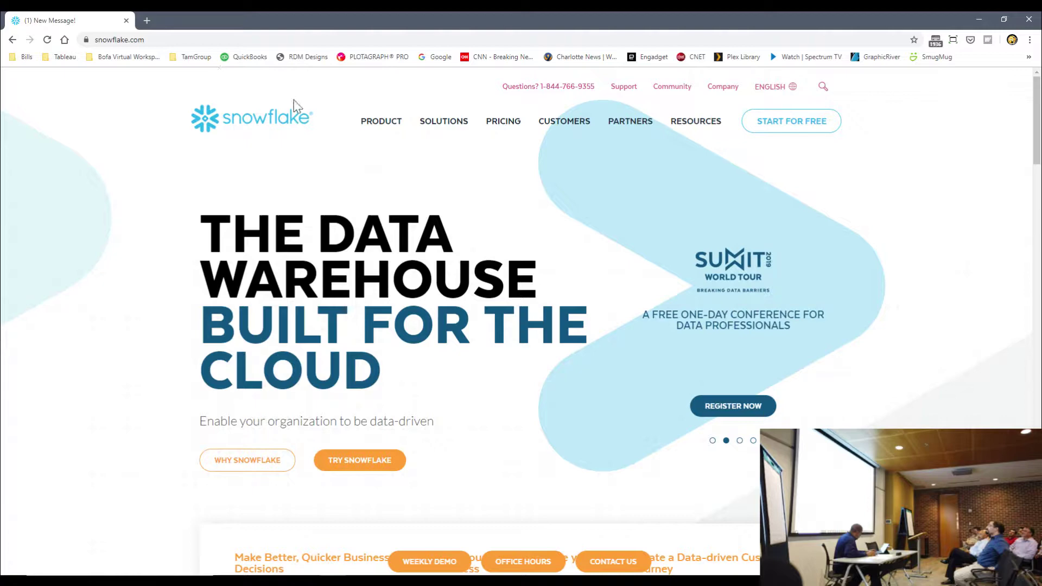
Step: Switch back to Tableau Public and add a floating image object using snowflake-logo-blue.png from the CTUG - Snowflake folder
key(alt+Tab)
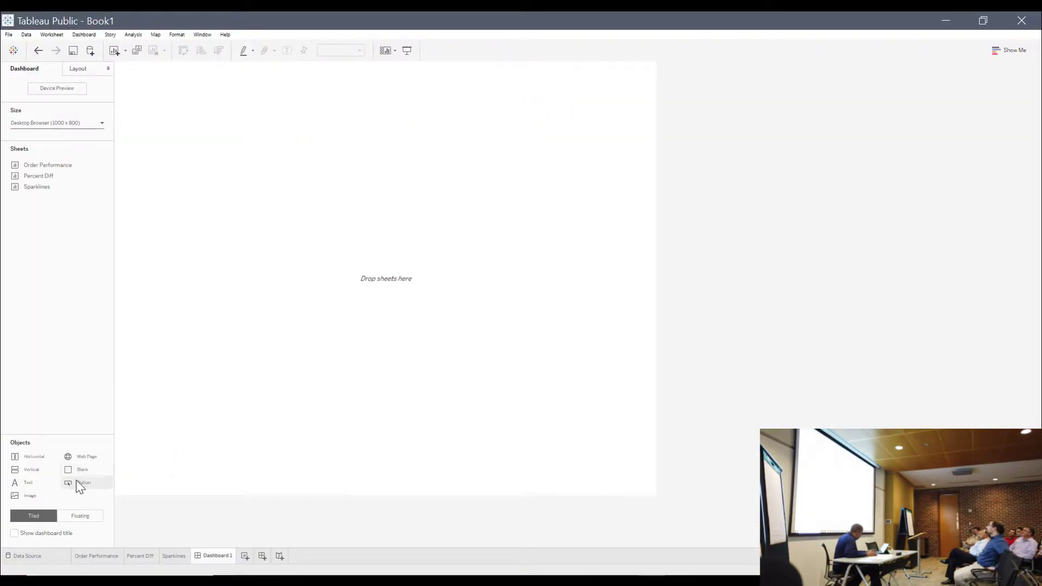
click(80, 514)
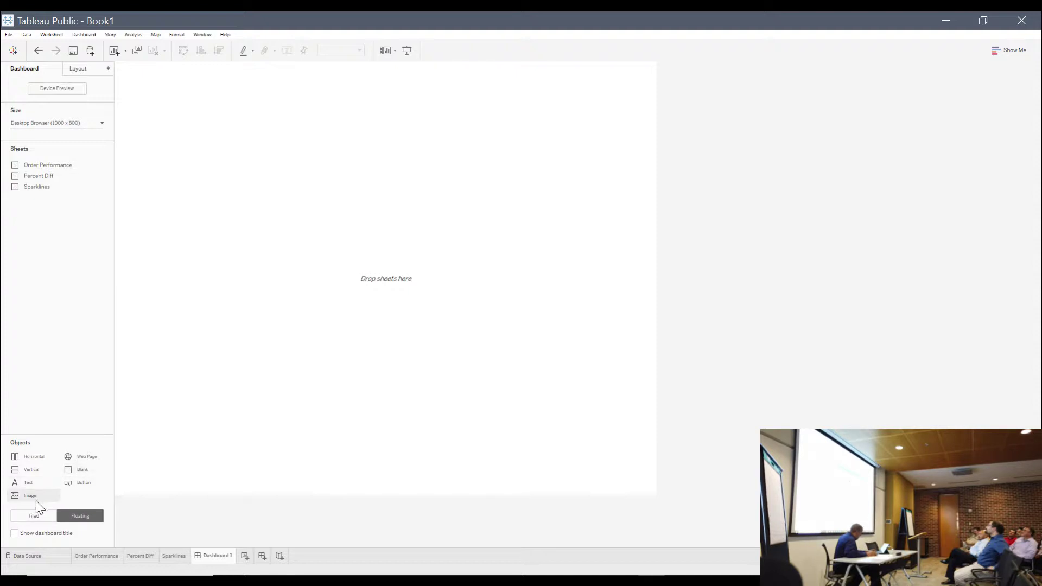
drag(35, 497, 223, 140)
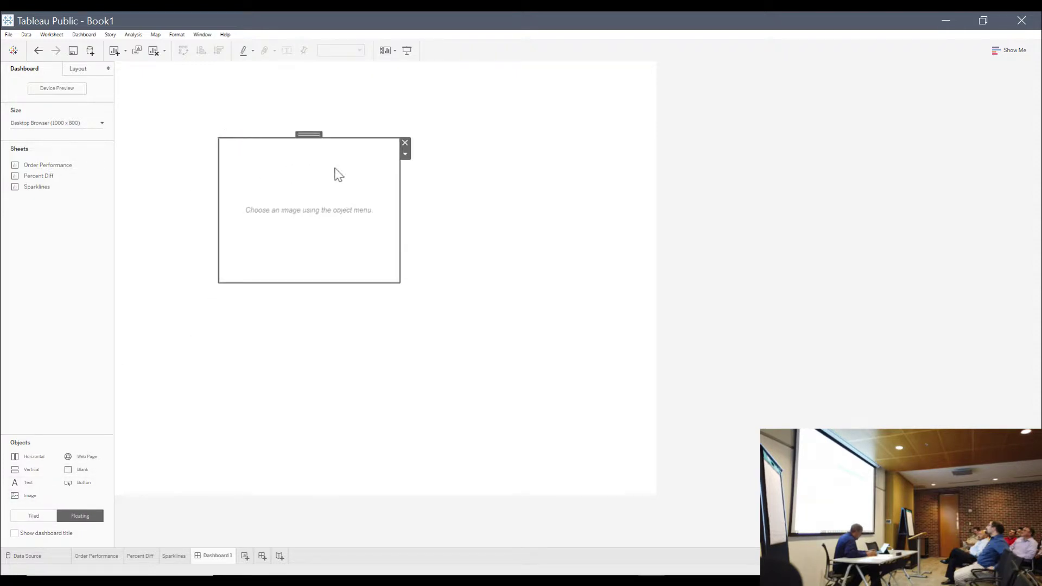
click(573, 220)
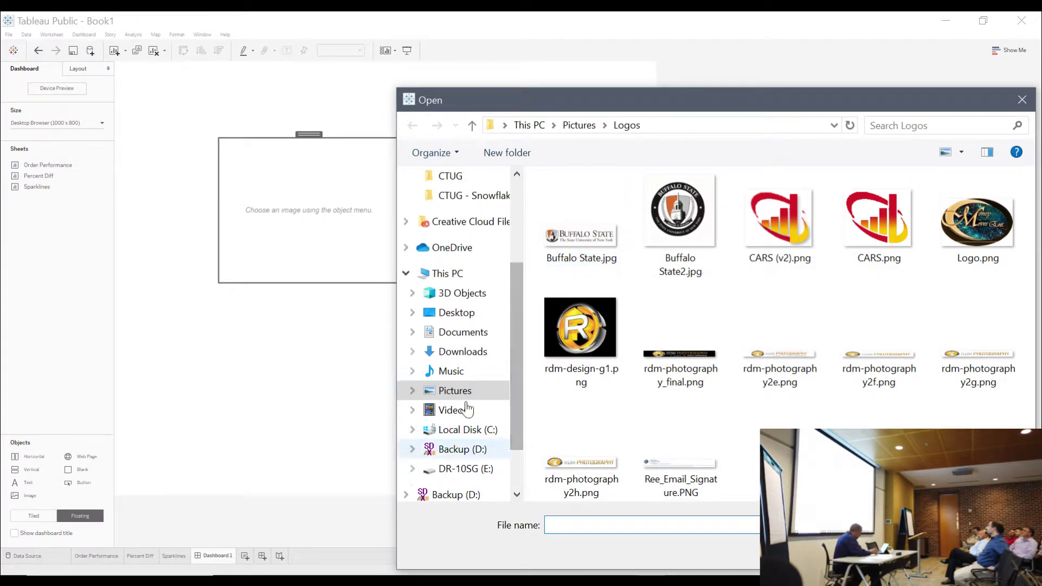
click(485, 333)
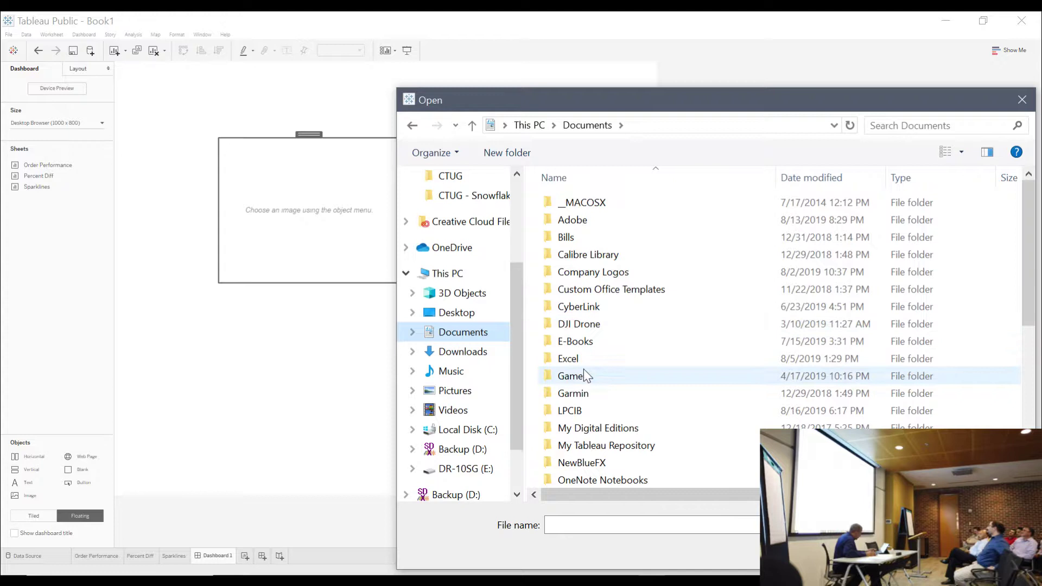
scroll(602, 407, down, 2)
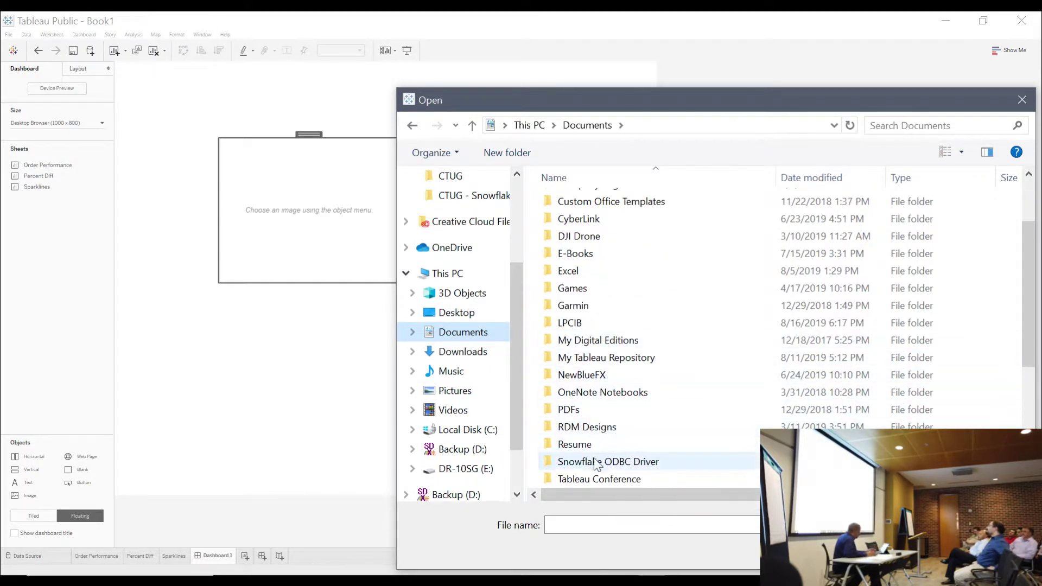
double_click(605, 358)
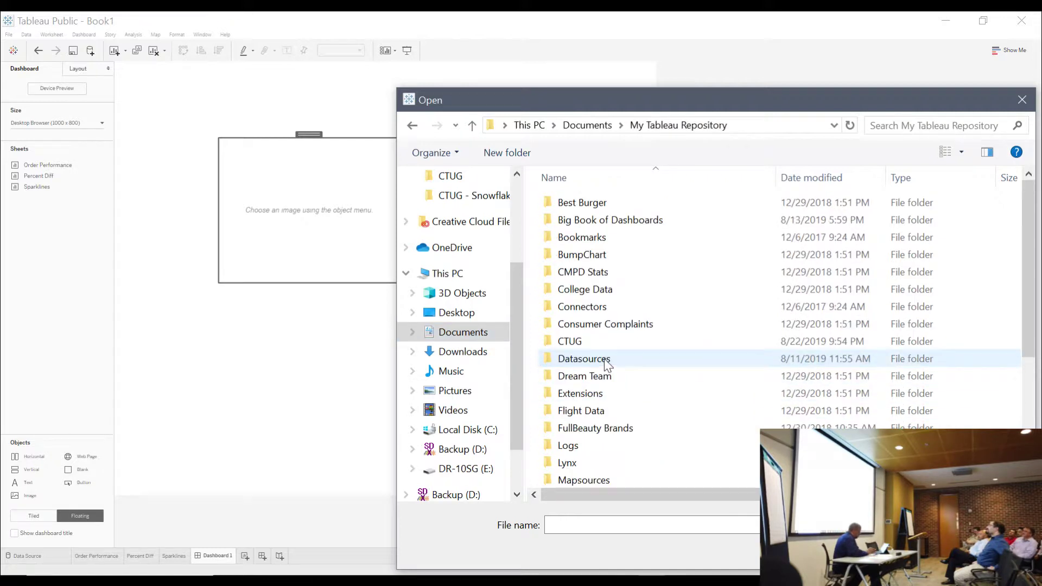
double_click(577, 342)
double_click(683, 240)
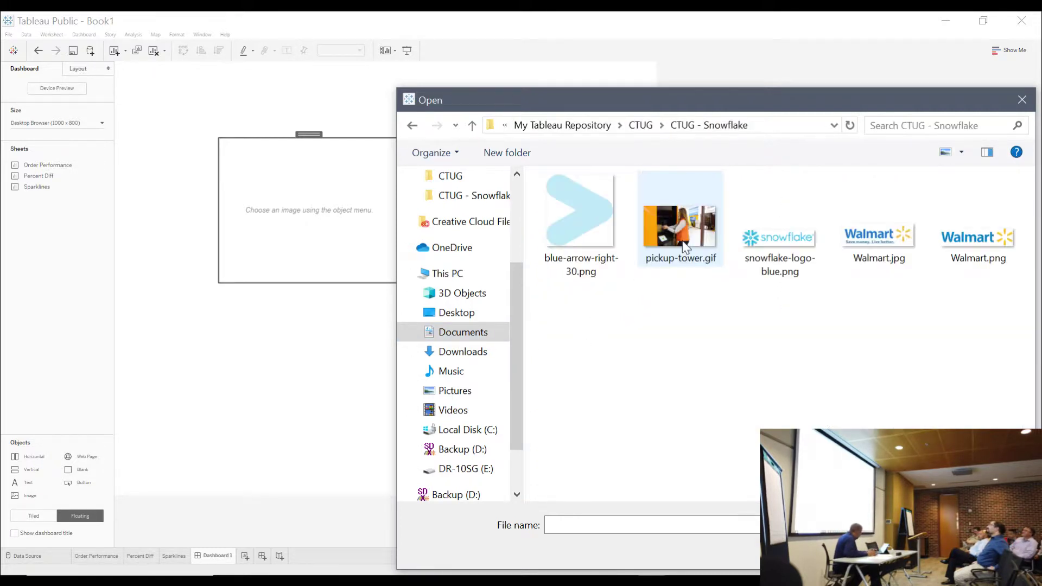
click(760, 246)
key(Return)
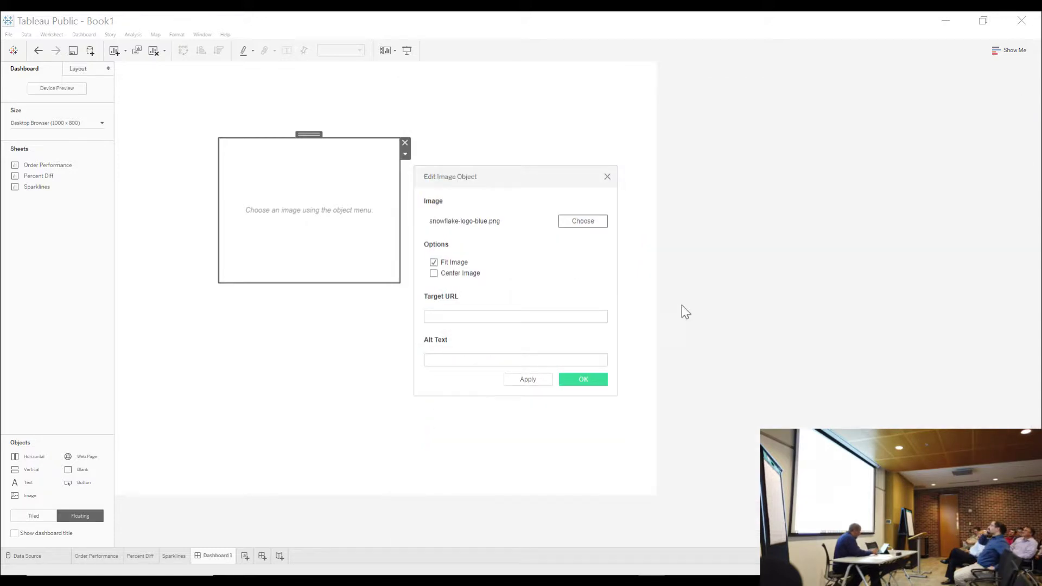
click(454, 317)
text(www.snowflake.com)
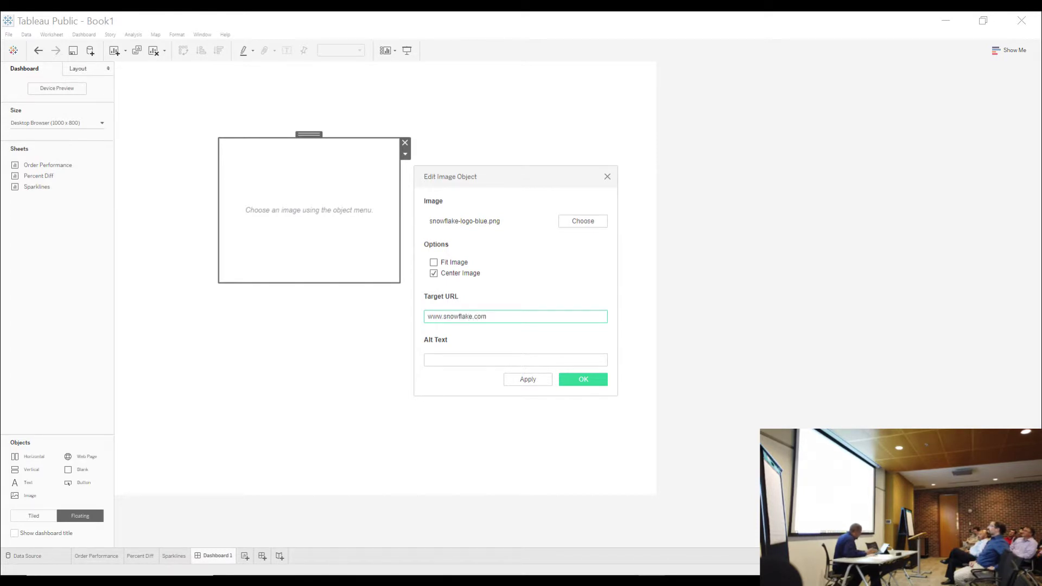
click(578, 378)
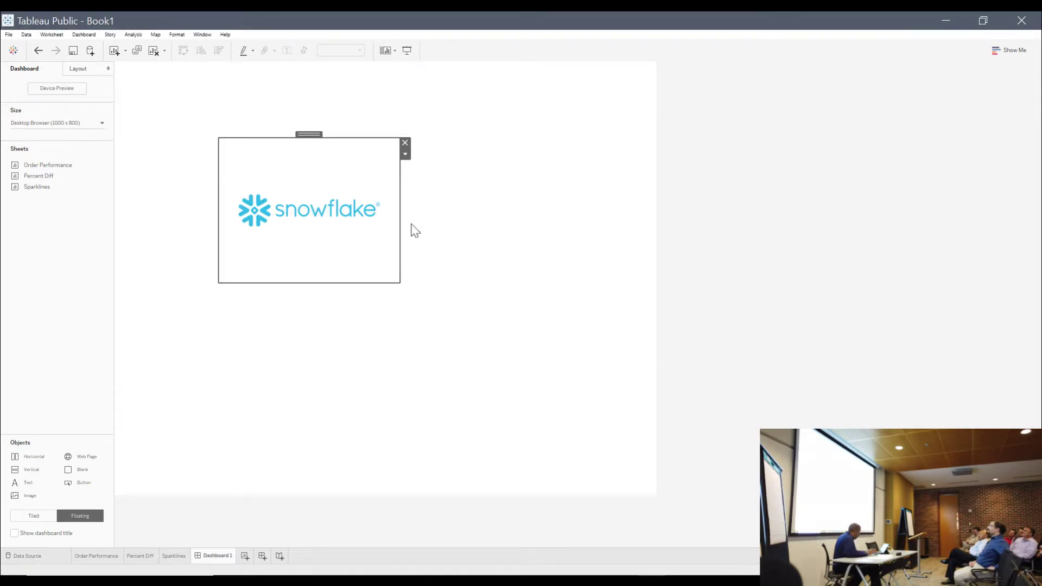
Step: Set the floating logo's position to x 0 and y 147
click(79, 69)
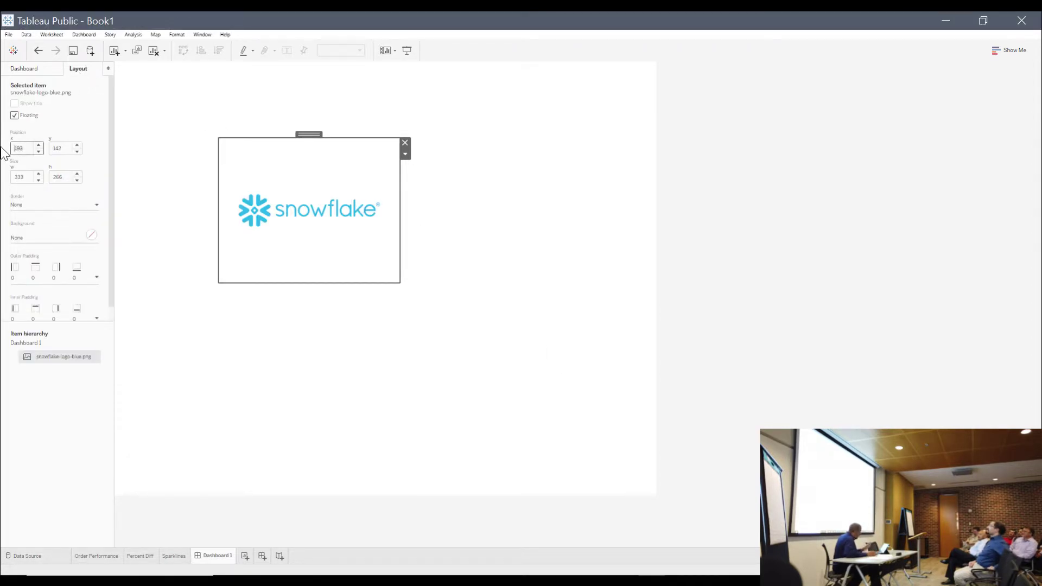
text(0)
key(Return)
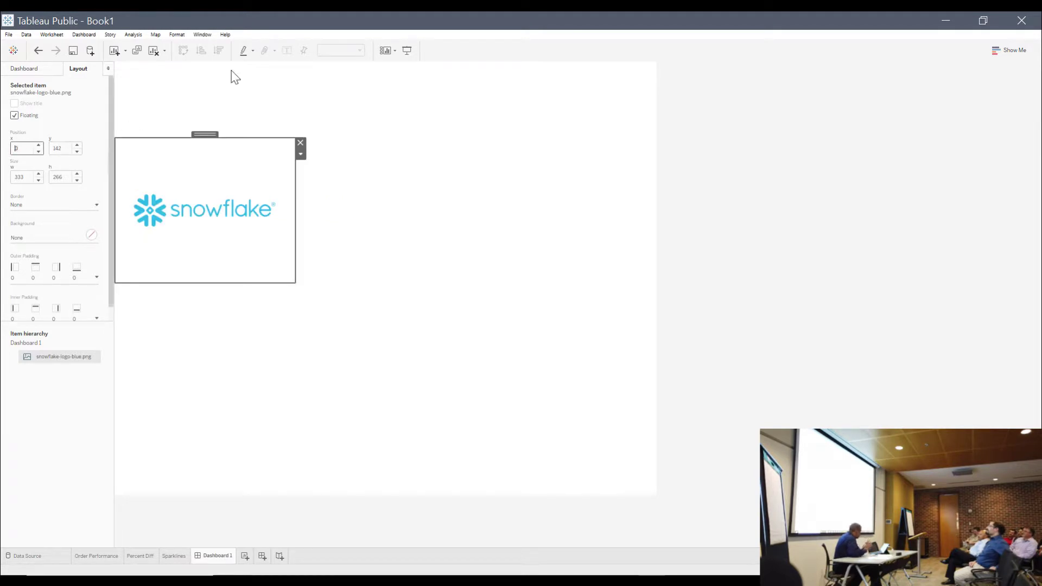
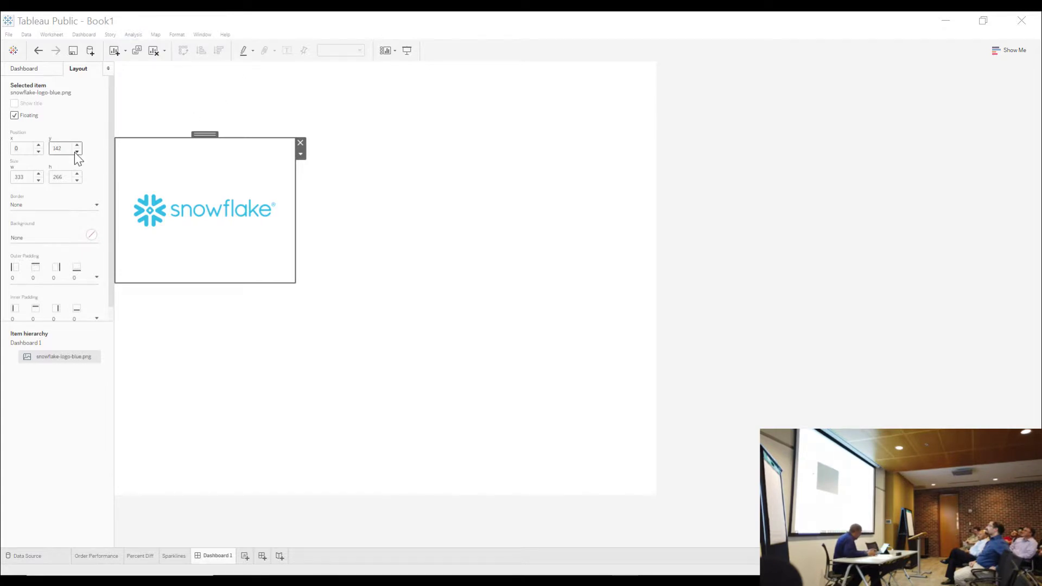
click(54, 148)
key(ctrl+a)
text(147)
key(Return)
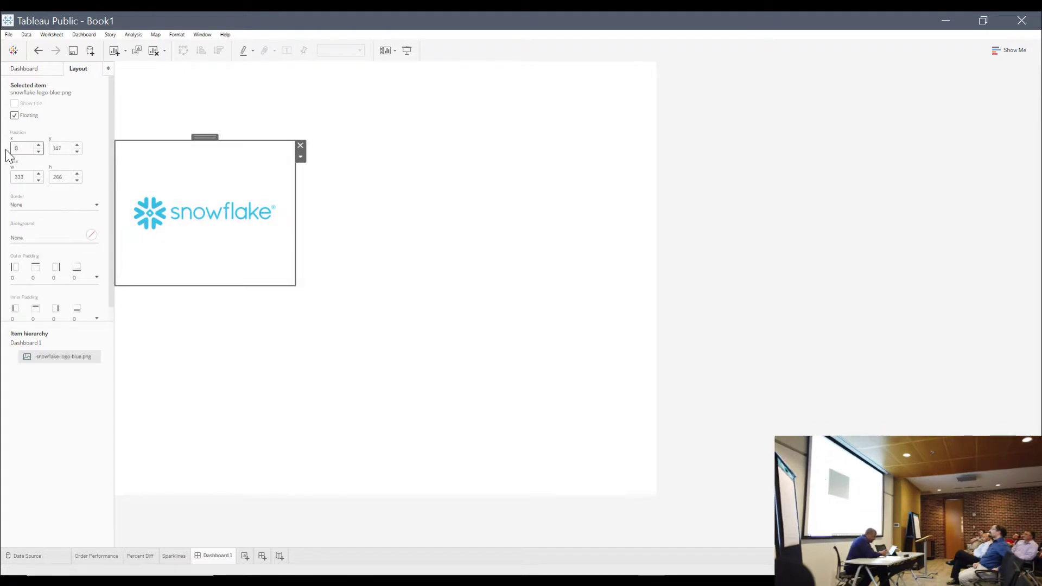
Step: Set the floating Snowflake logo's position to x 5 and y 15
click(7, 153)
text(5)
key(Tab)
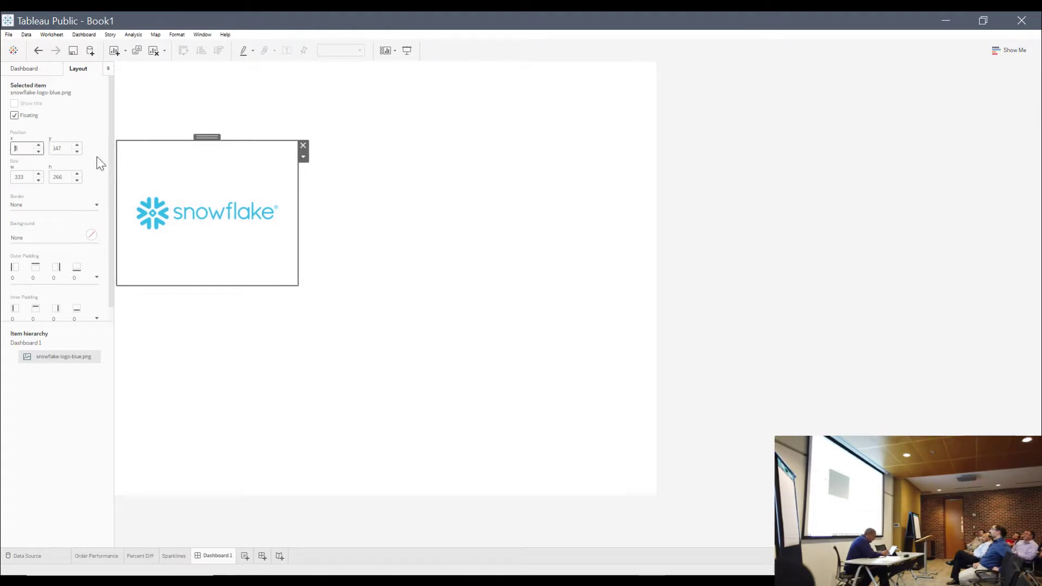
key(ctrl+a)
text(5)
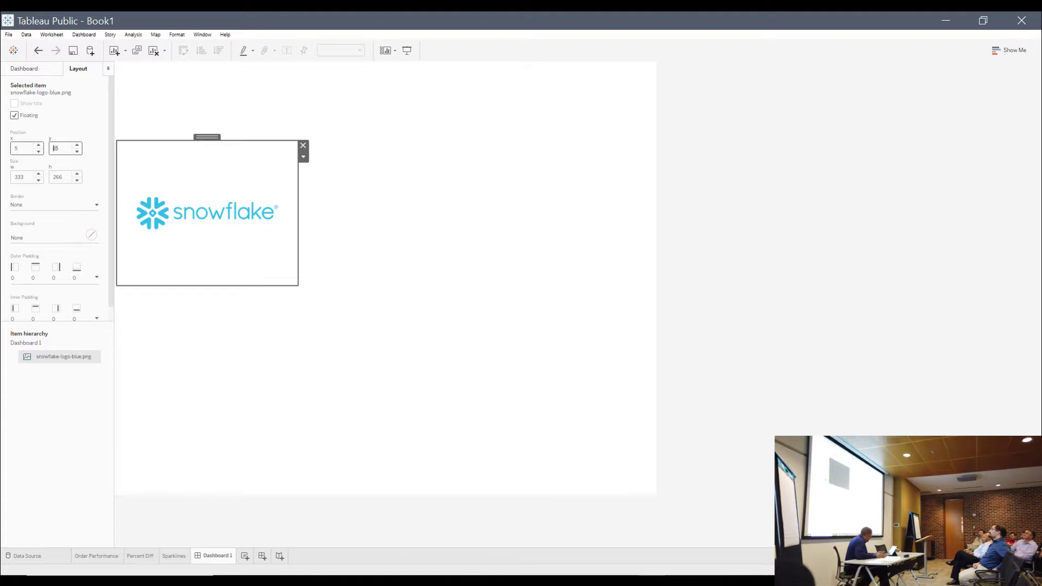
key(Tab)
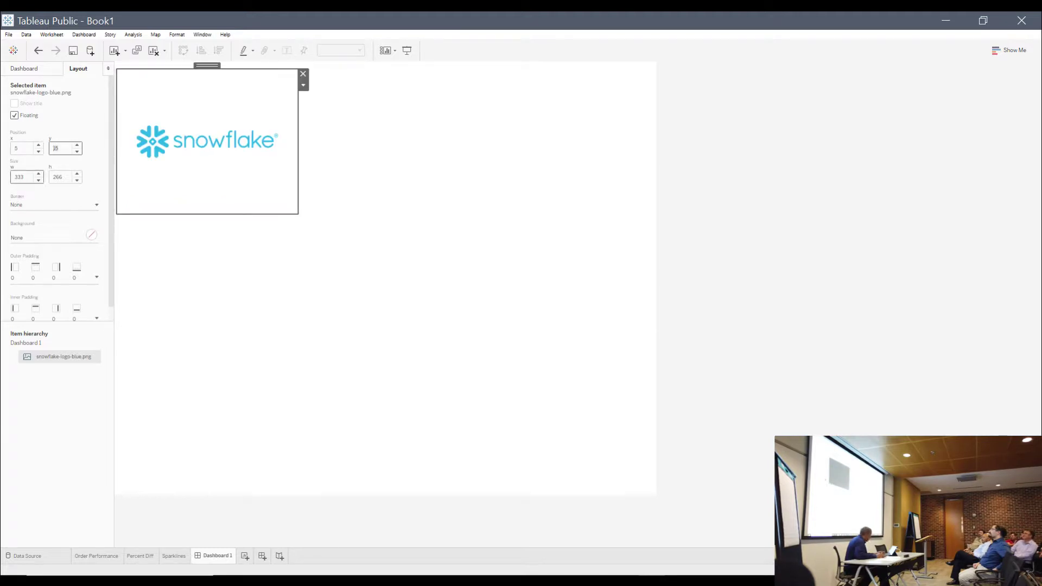
Step: Resize the Snowflake logo to a width of 270 and a height of 67
text(270)
key(Tab)
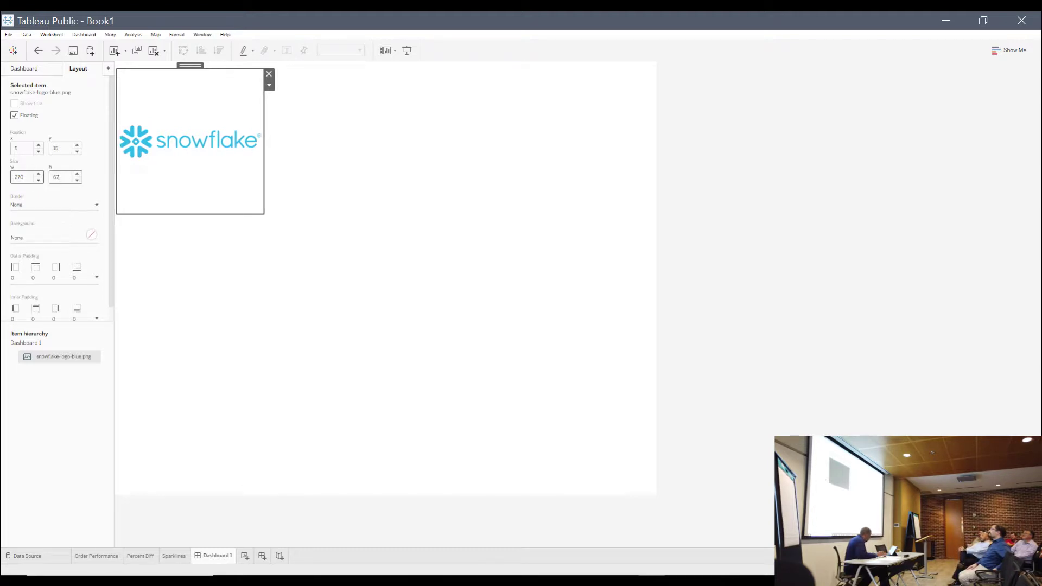
key(Return)
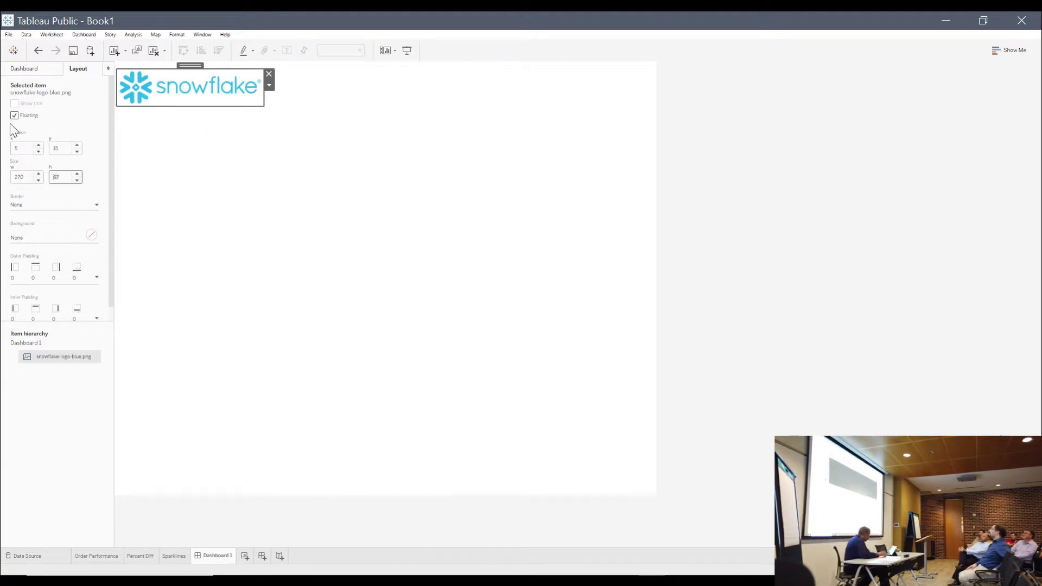
Step: Add a floating horizontal container below the logo and give it a black background
click(22, 69)
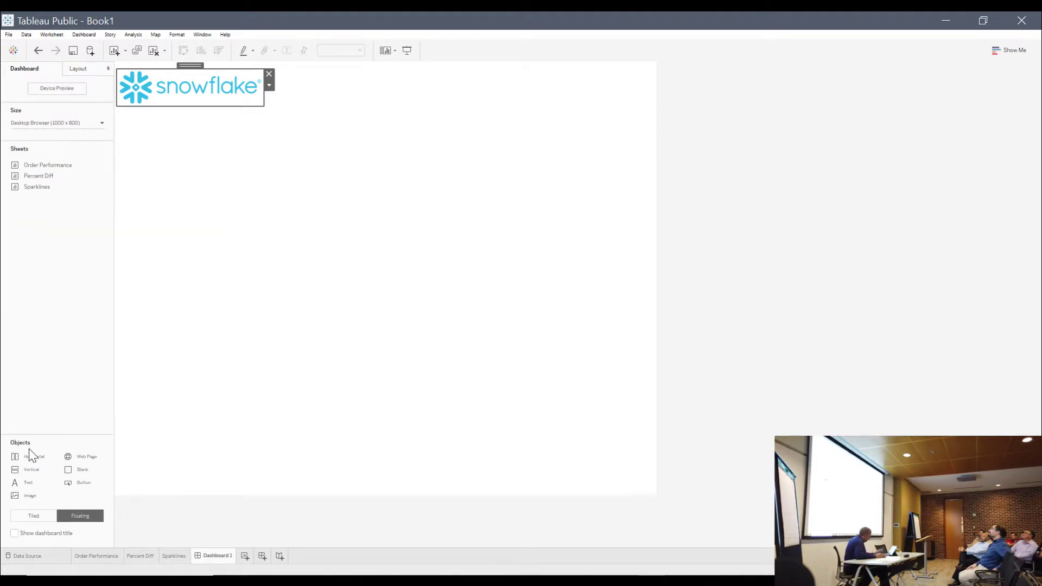
drag(28, 458, 57, 461)
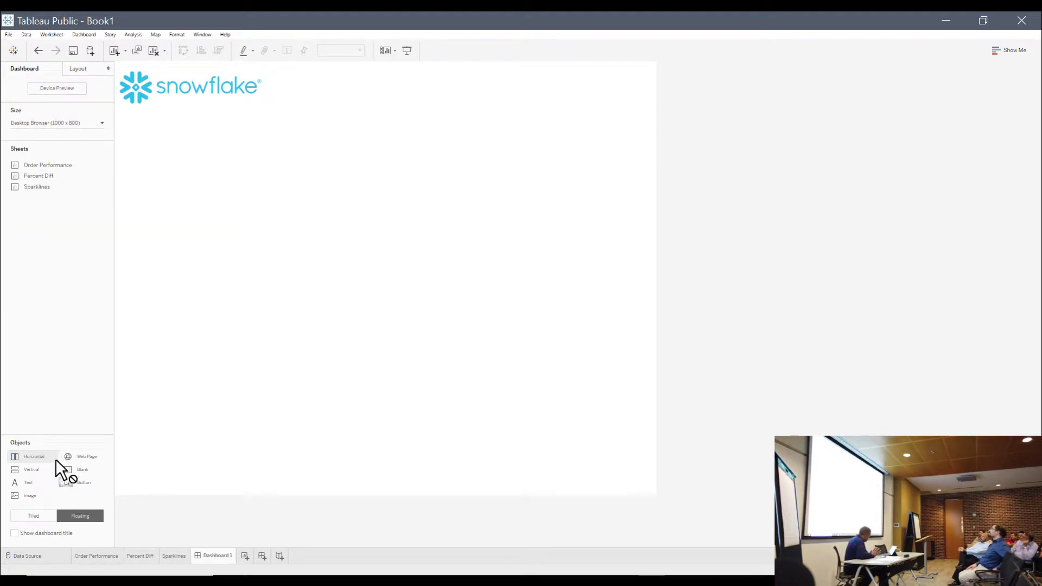
drag(97, 389, 187, 170)
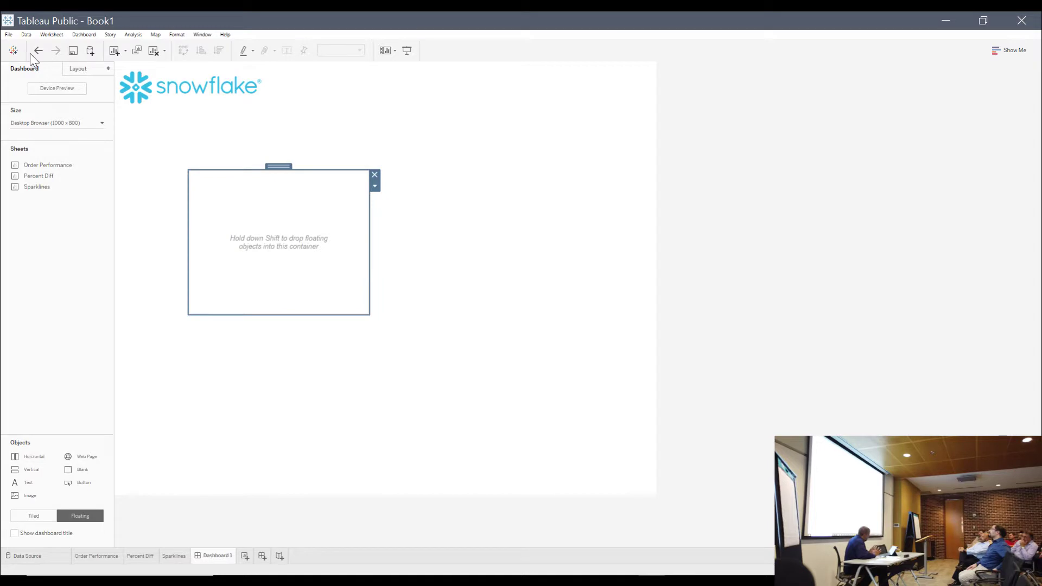
click(84, 69)
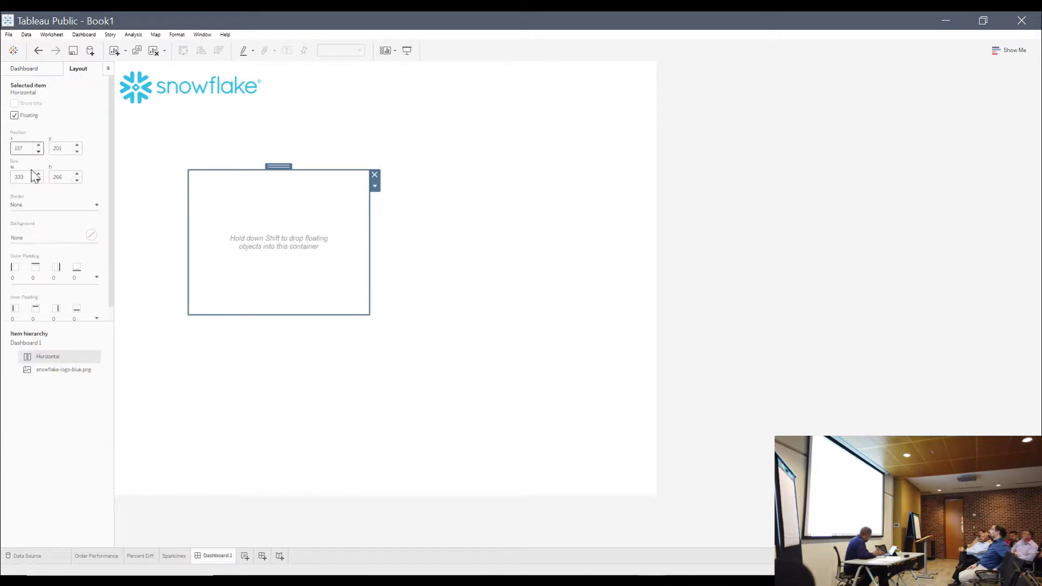
click(27, 236)
click(21, 270)
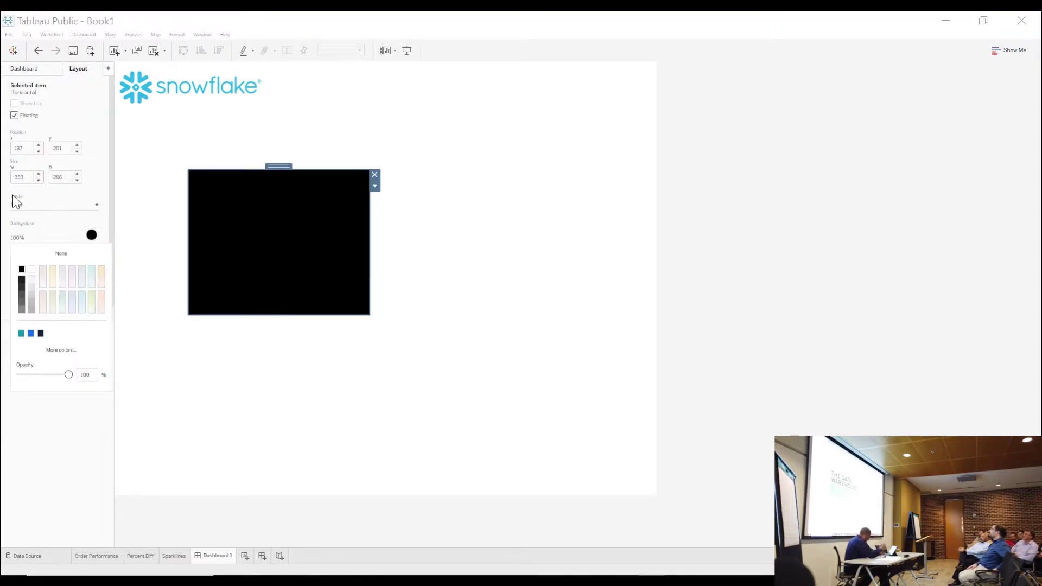
Step: Position the black horizontal container at x 0 and y 90
click(29, 160)
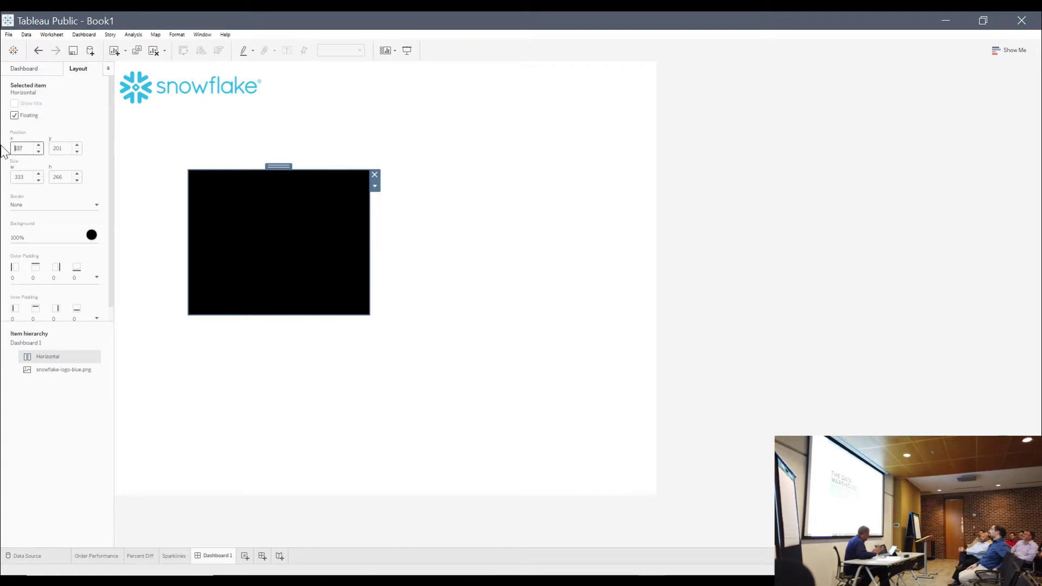
text(0)
key(Tab)
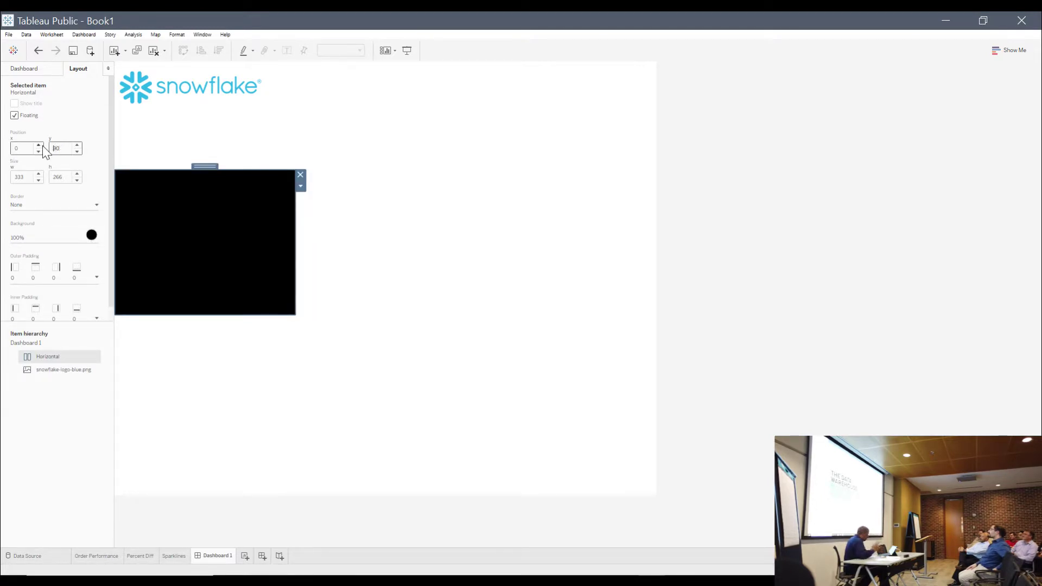
text(90)
key(Tab)
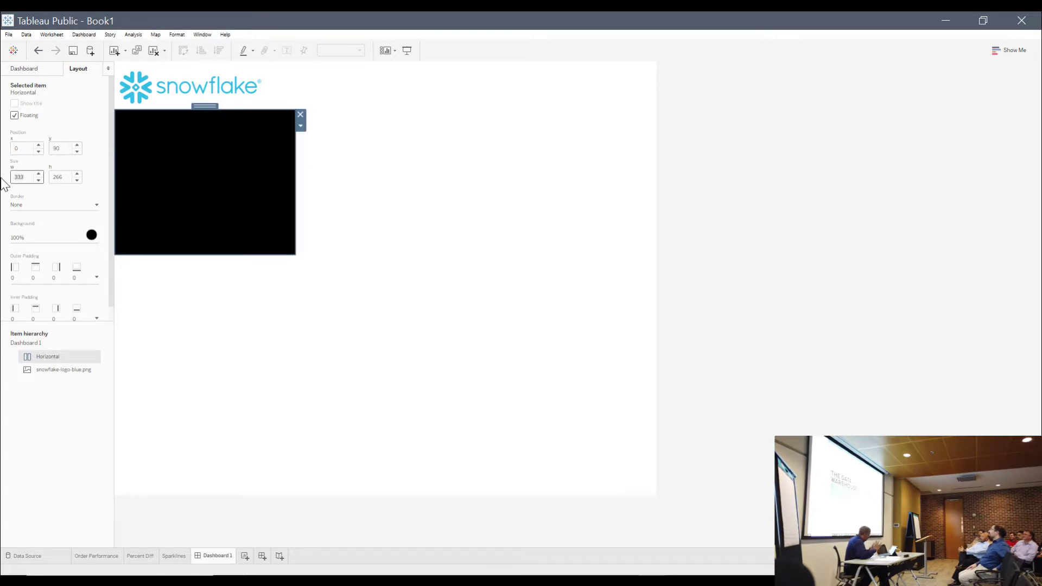
Step: Resize the black container to a width of 1000 and a height of 2, forming a divider line
text(1000)
key(Tab)
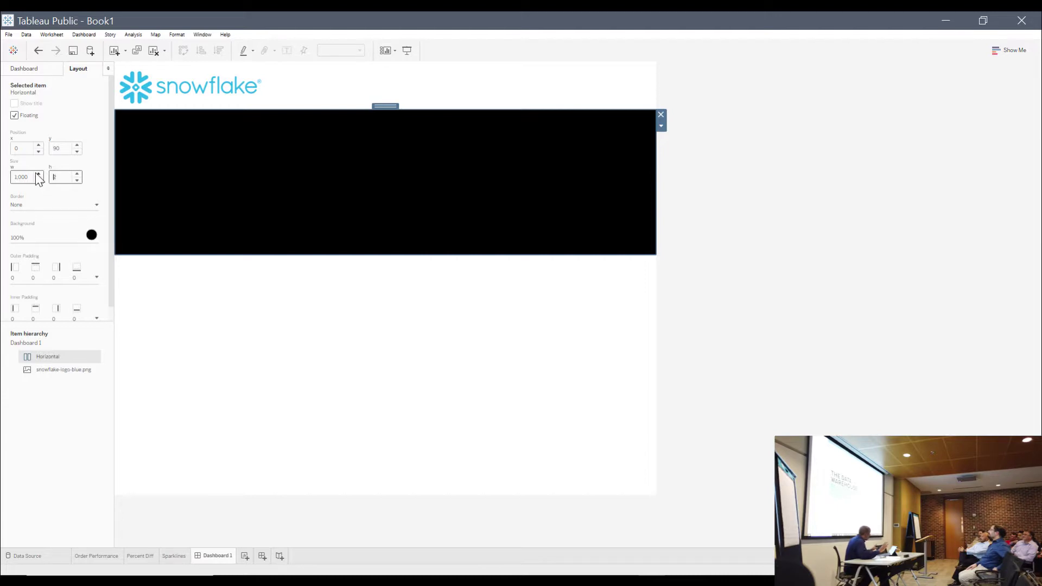
text(2)
key(Return)
click(722, 161)
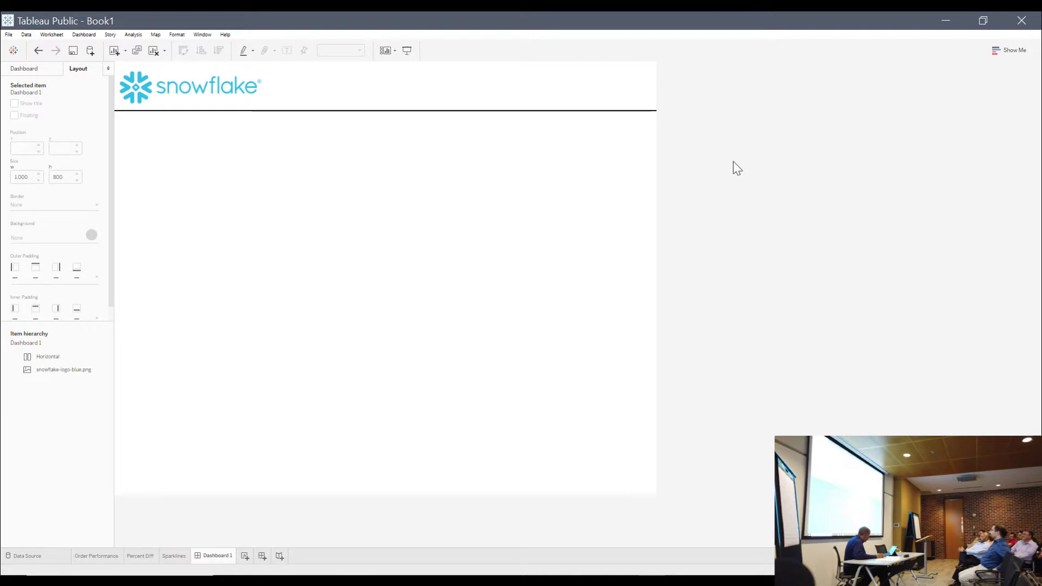
Step: Find and open the Windows Snipping Tool
key(super+s)
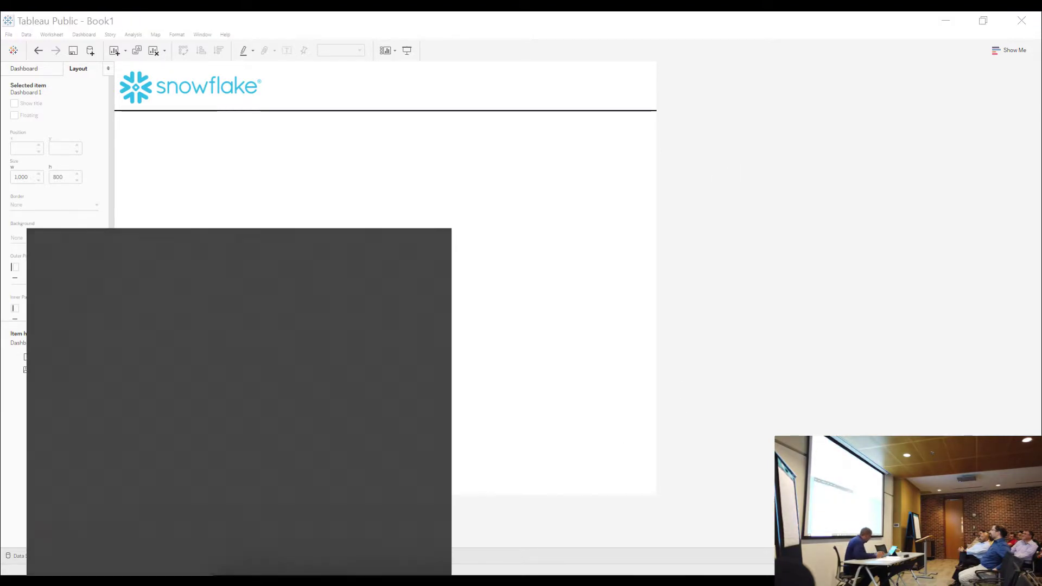
text(snip)
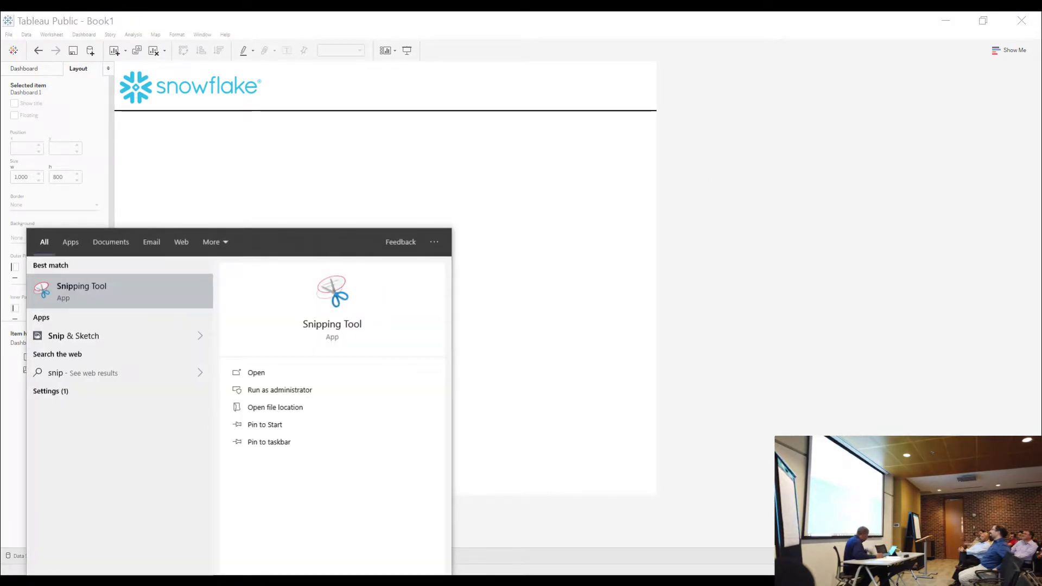
click(148, 296)
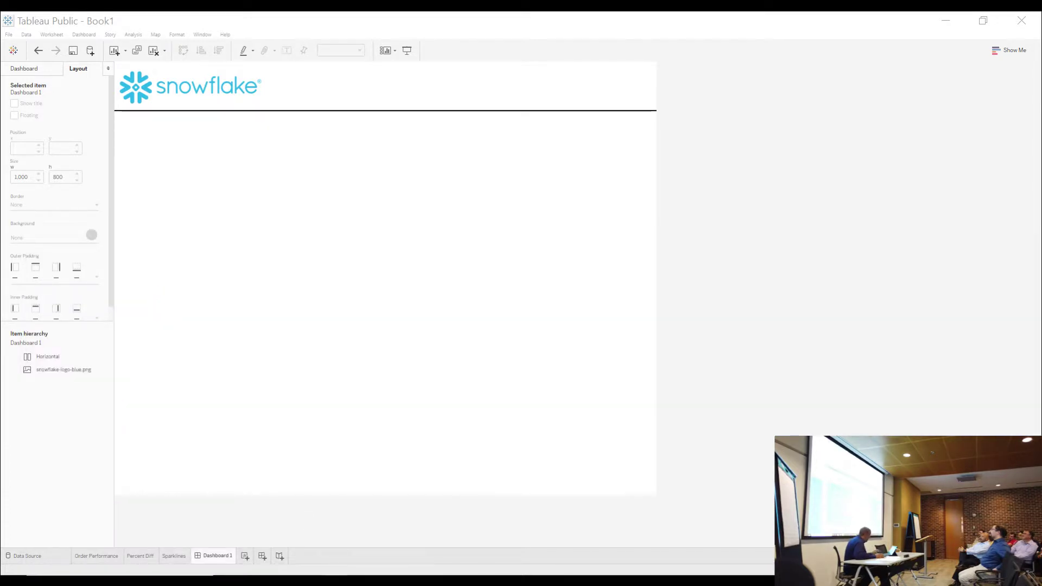
Step: Switch to the snowflake.com page in Chrome, snip part of its blue footer with the Snipping Tool and copy the snip
click(337, 575)
scroll(959, 177, down, 15)
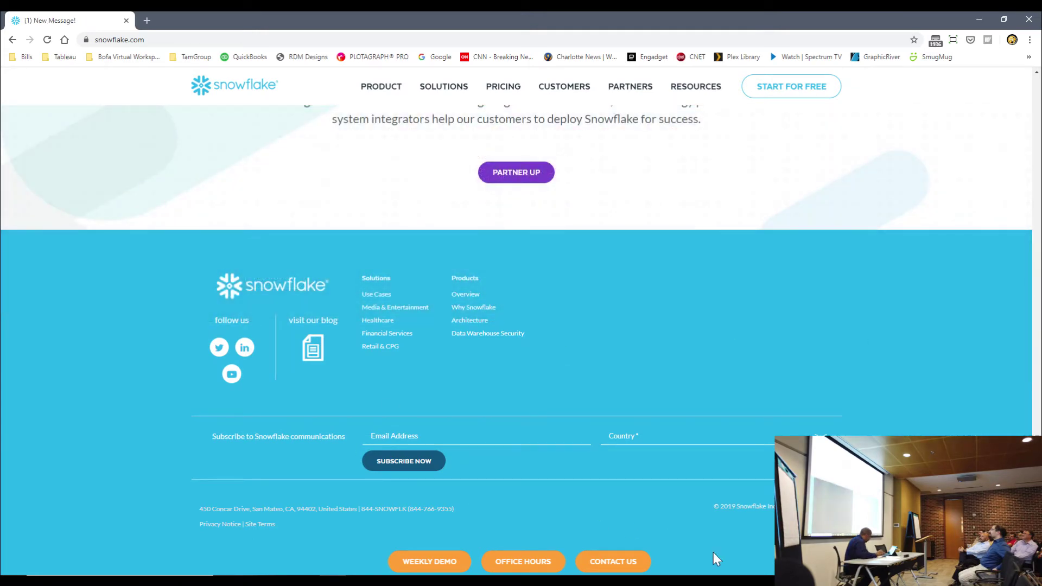
click(722, 574)
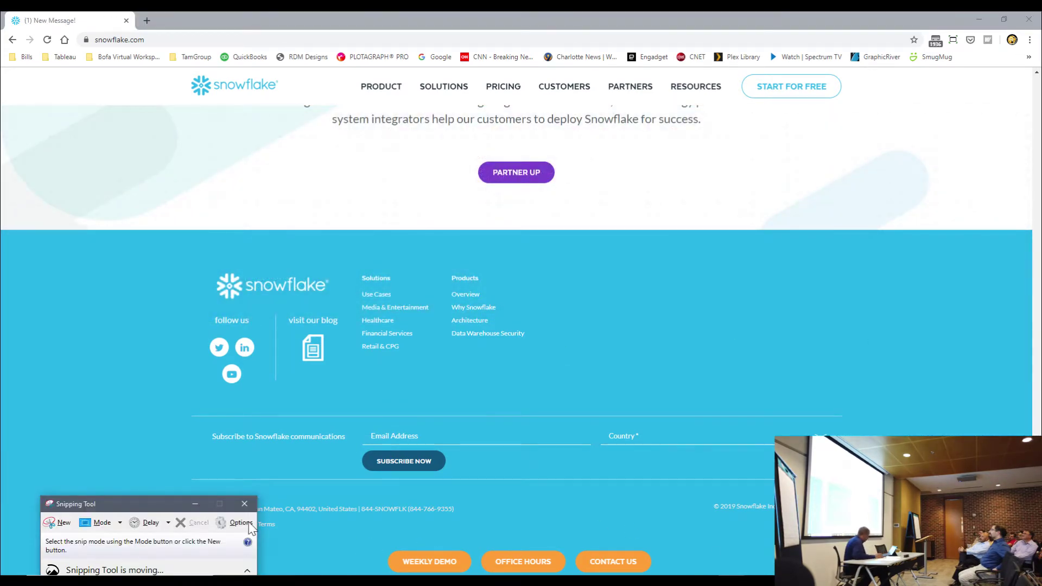
click(60, 526)
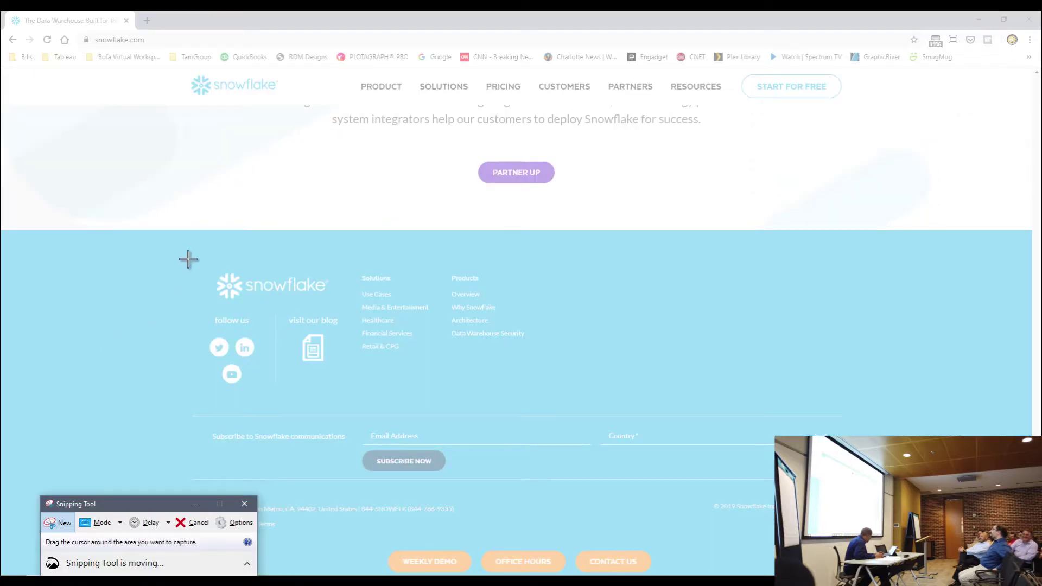
drag(188, 259, 608, 418)
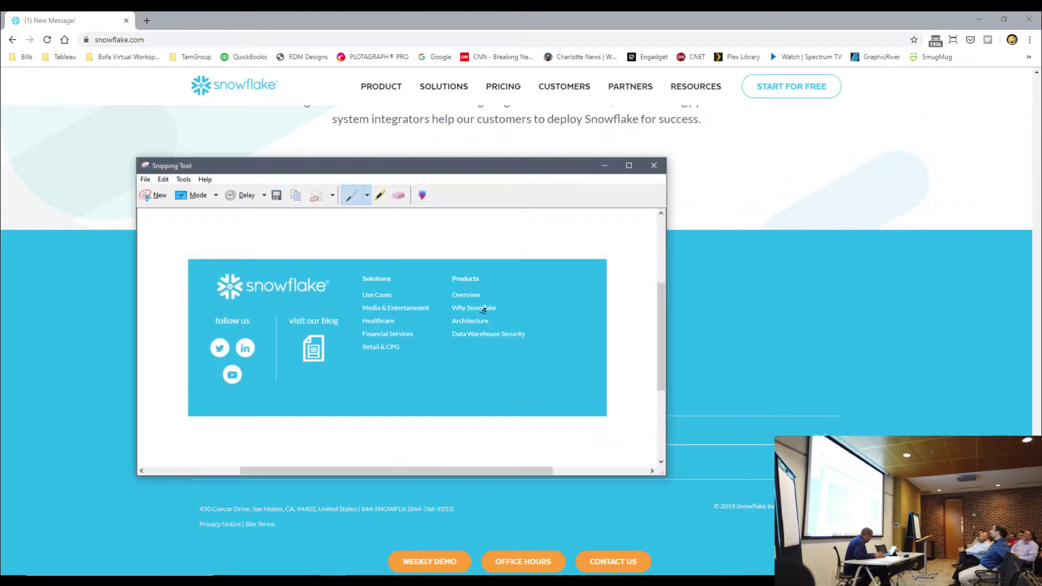
click(163, 179)
click(180, 193)
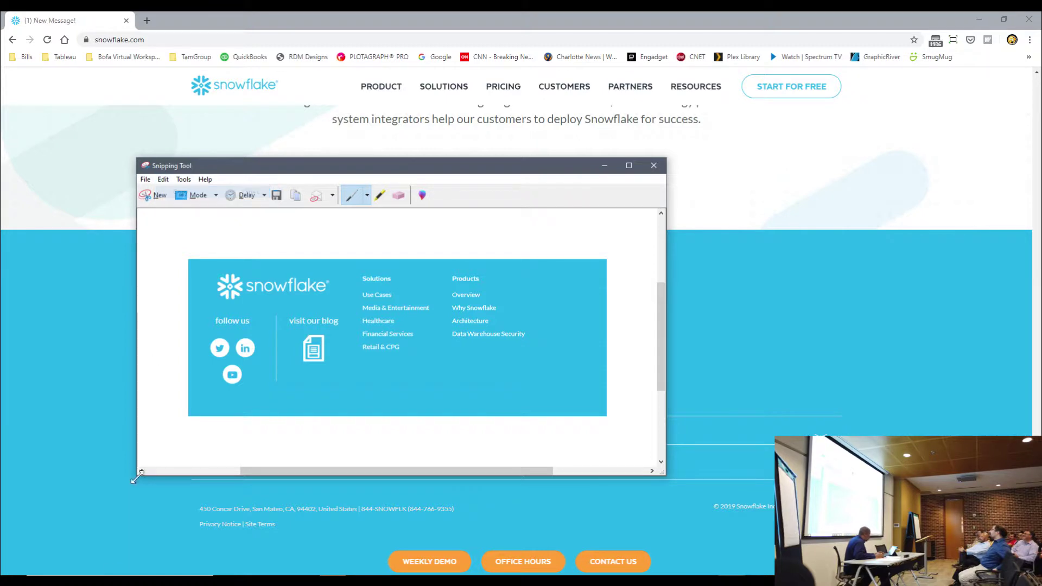
Step: Open Paint, paste the copied footer snip onto the blank canvas, and close the Snipping Tool
key(super)
text(pain)
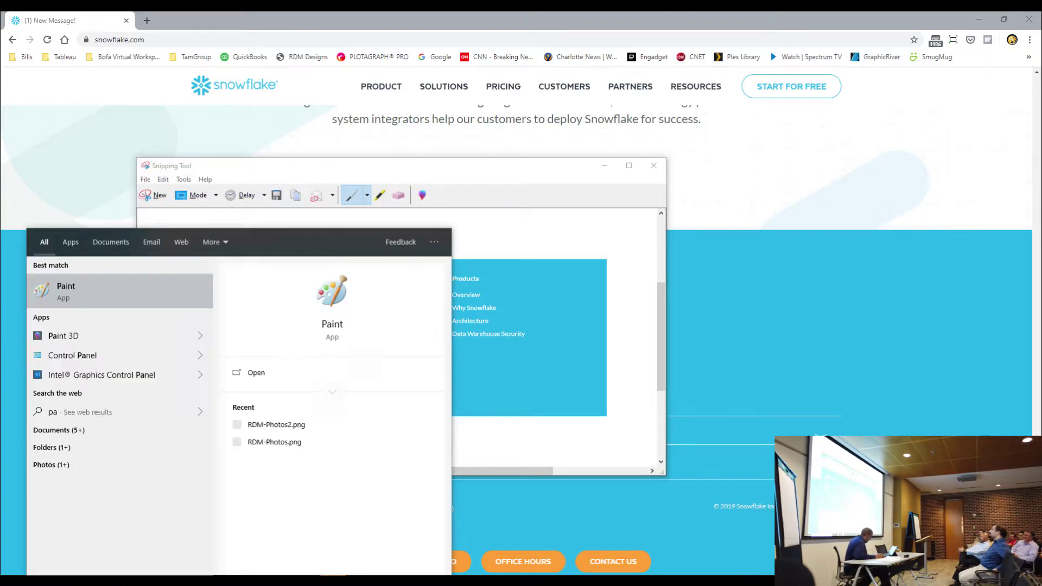
click(80, 295)
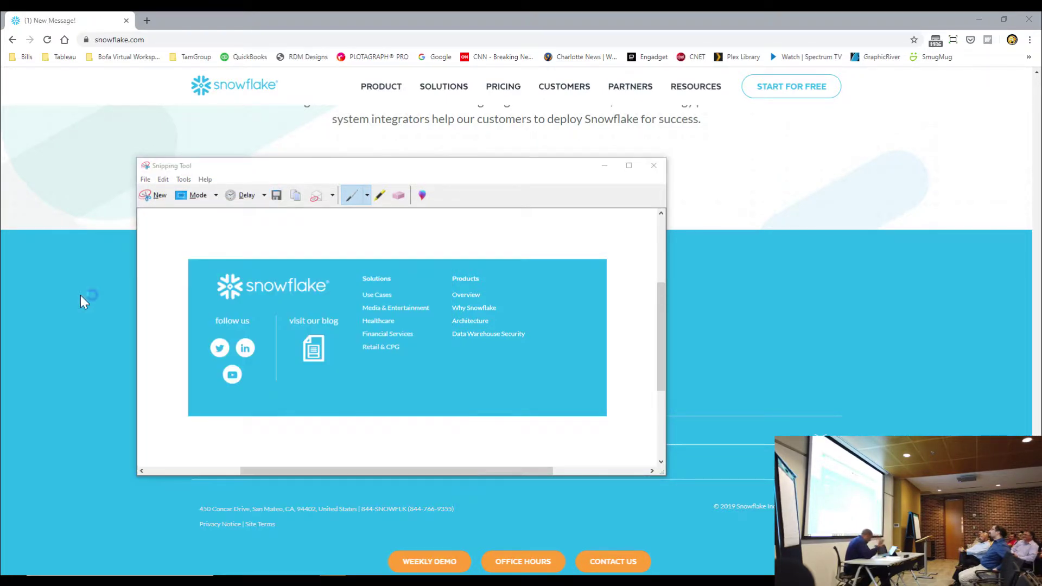
click(30, 53)
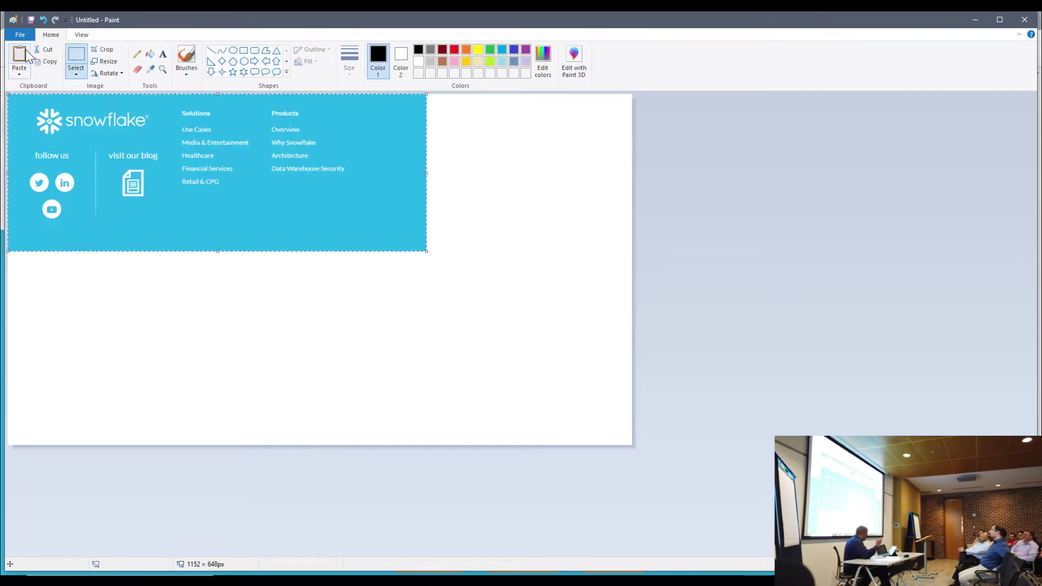
key(alt+Tab)
click(654, 166)
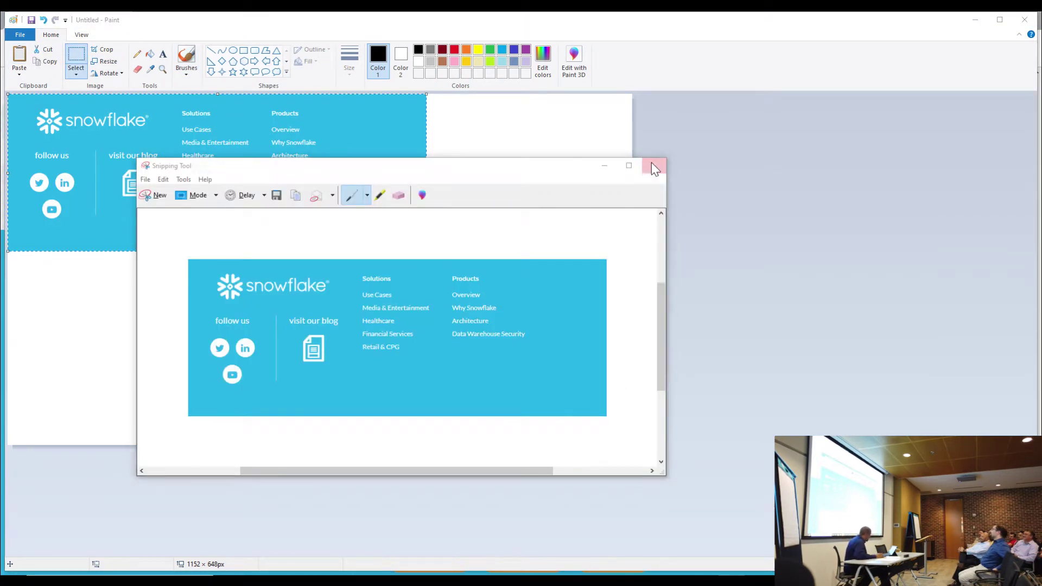
click(460, 326)
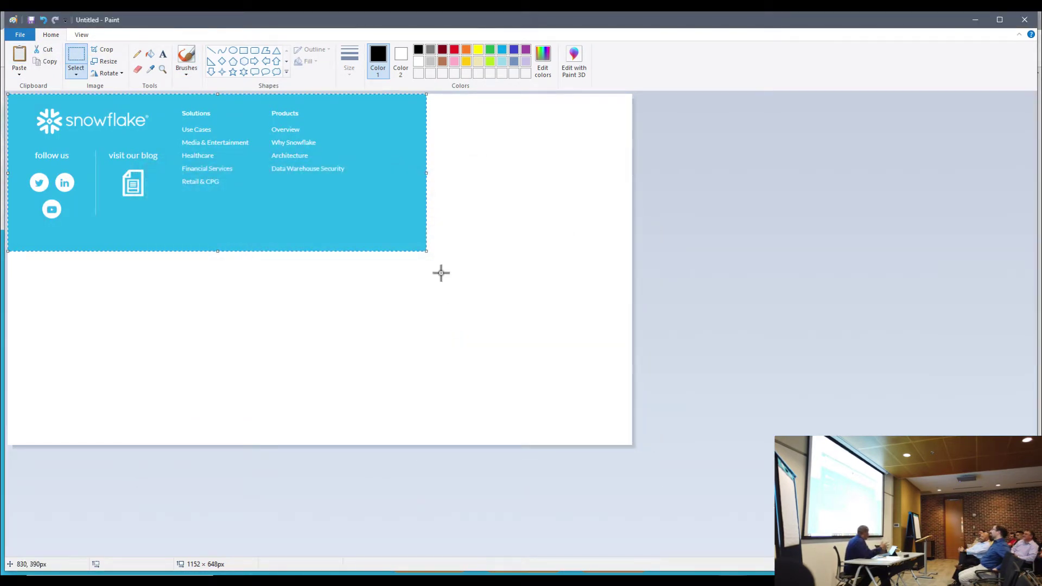
Step: Sample the footer's blue with the Color picker and open the colour editor to read its RGB values
click(151, 70)
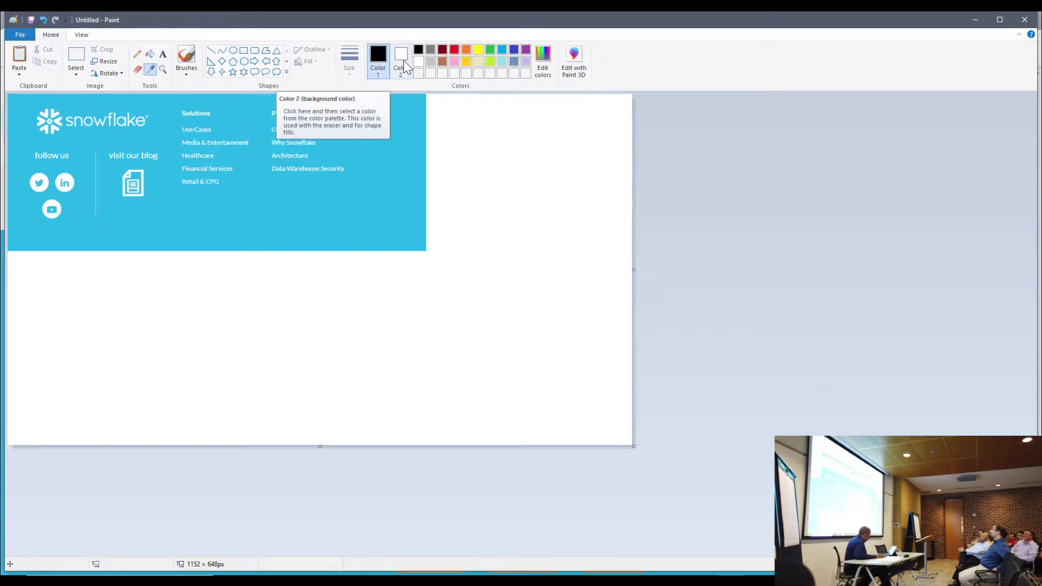
click(316, 195)
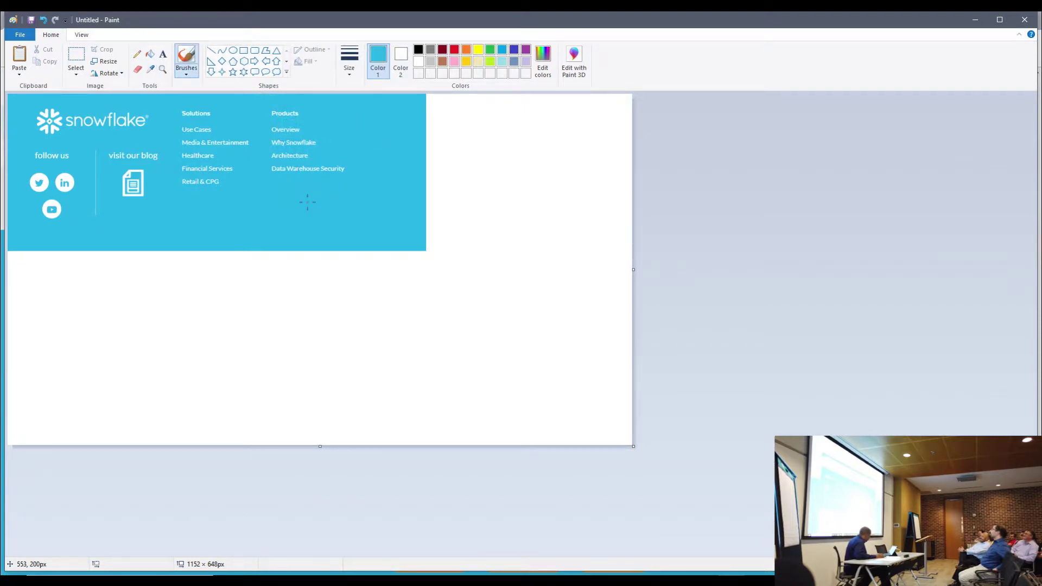
click(543, 60)
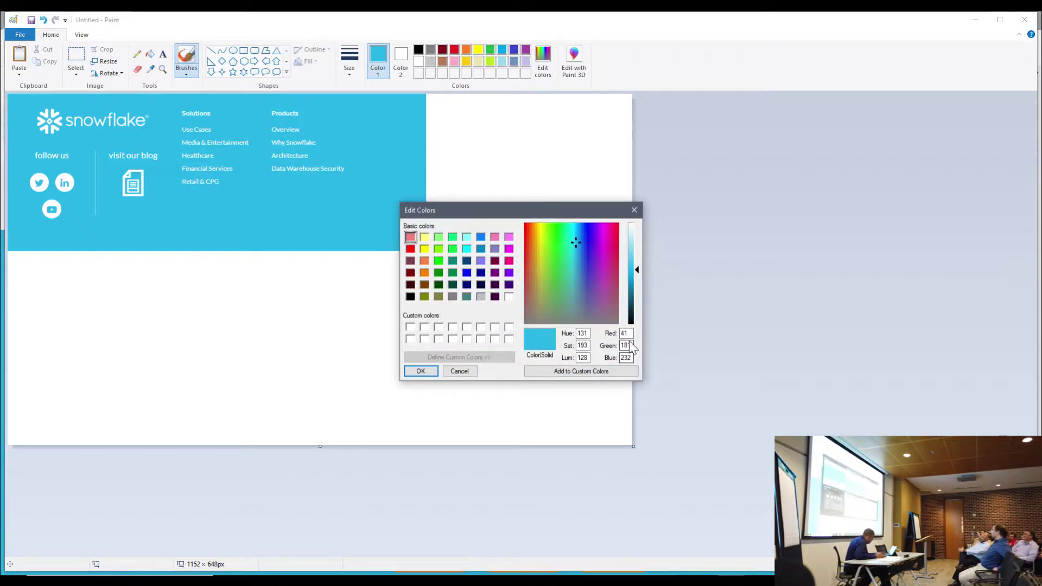
Step: Return to Tableau and set Red to 41 in the divider line's custom background colour, consulting the sampled blue's values in Paint
key(alt+Tab)
key(alt+Tab)
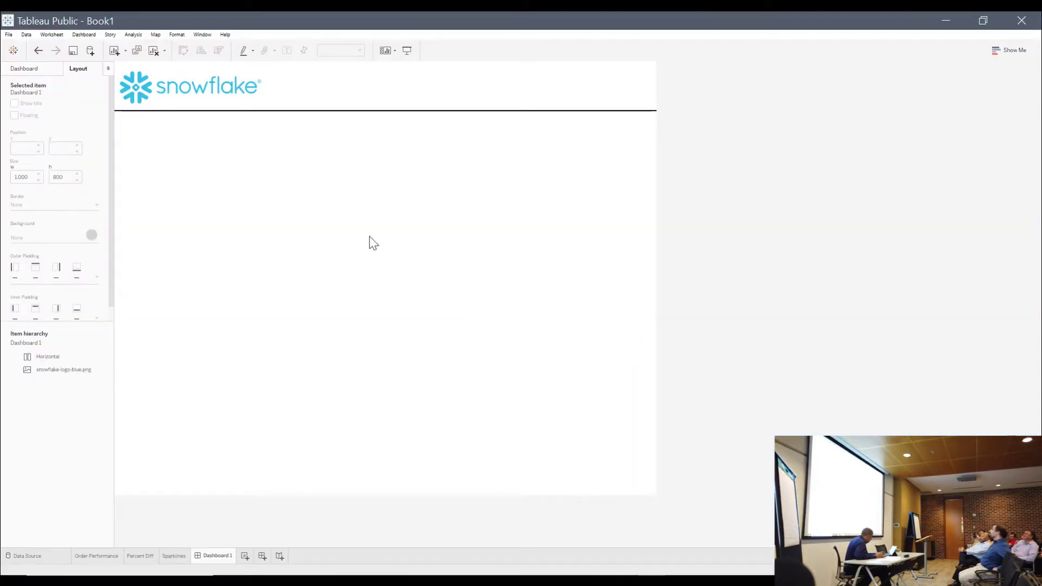
click(323, 111)
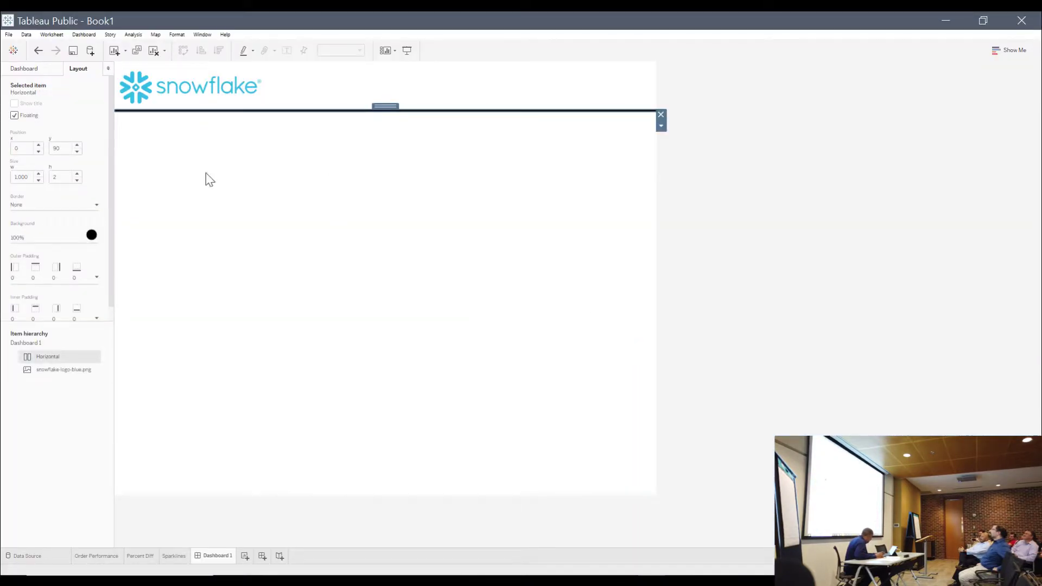
click(60, 231)
click(77, 351)
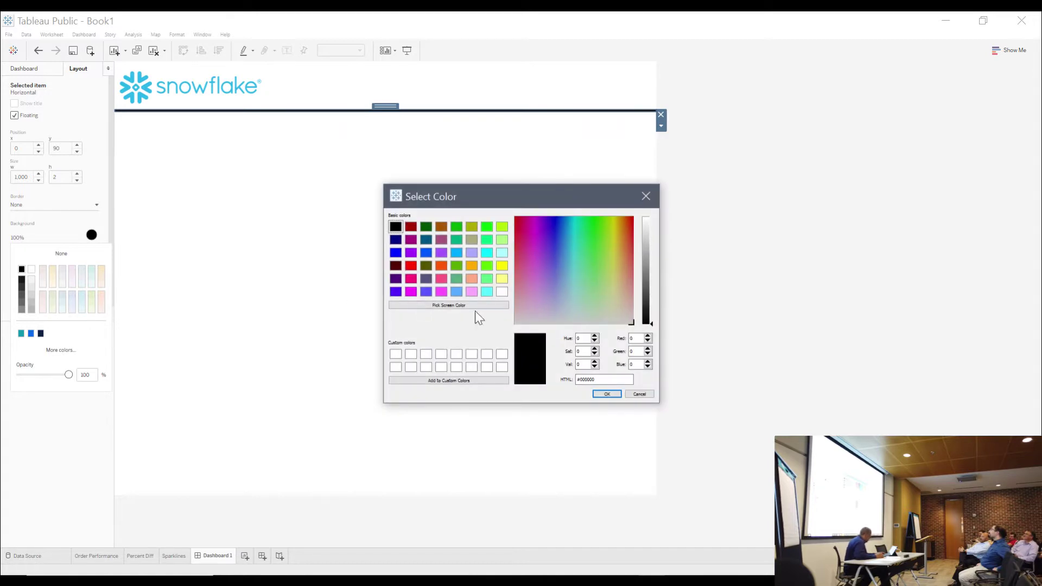
key(alt+Tab)
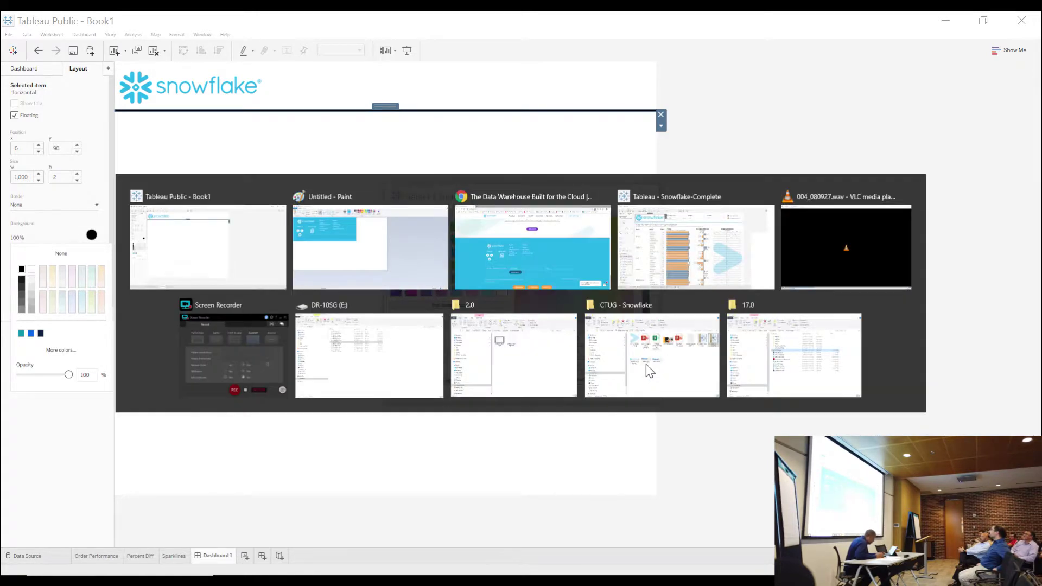
key(alt+Tab)
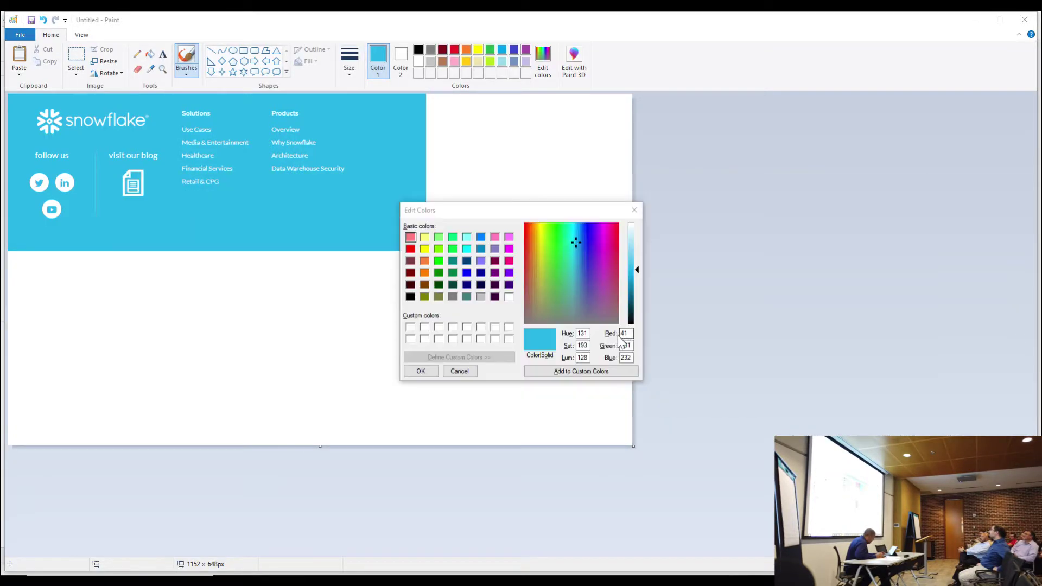
text(50)
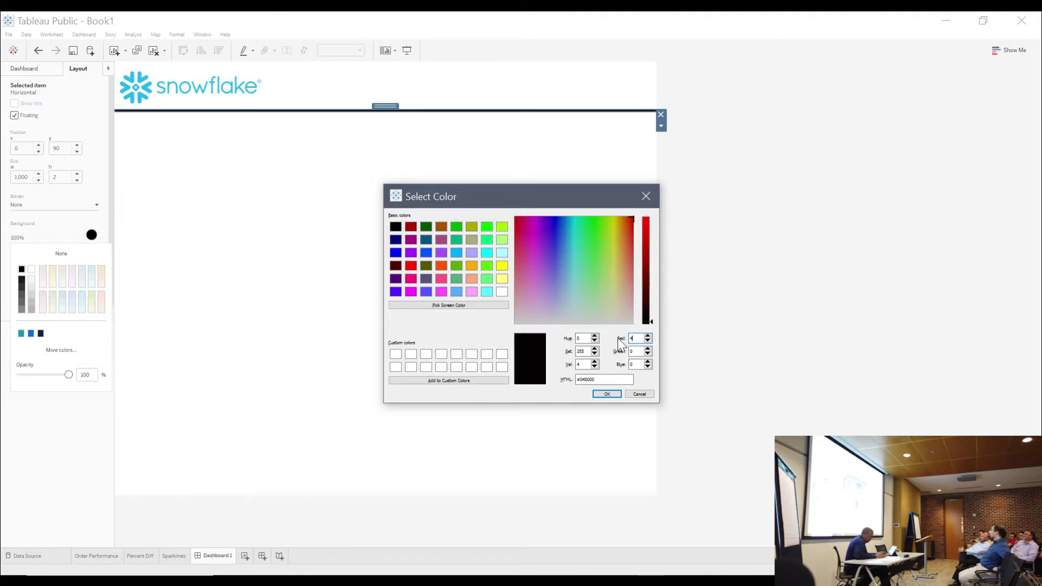
key(Return)
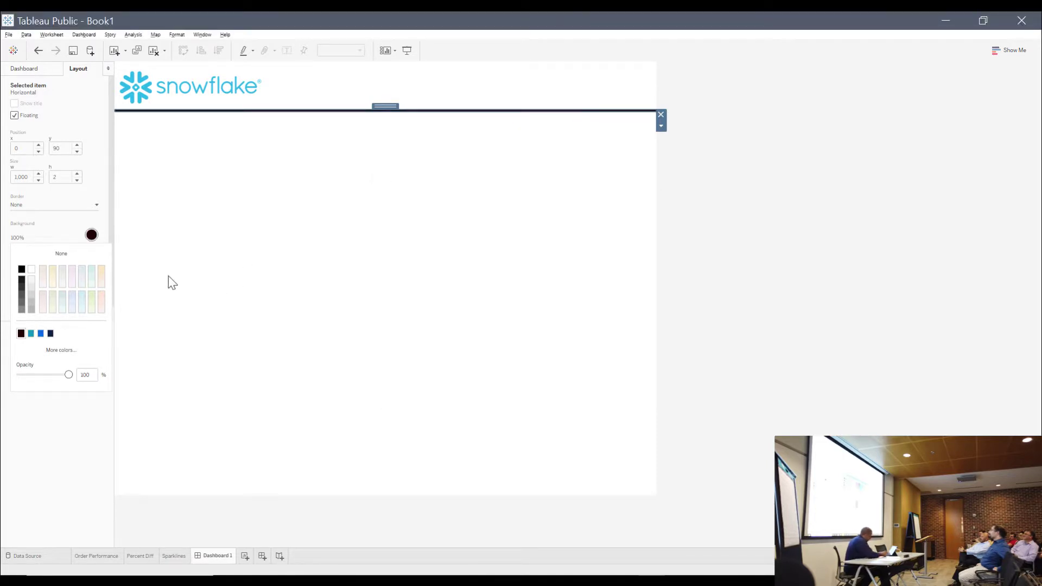
Step: Set Green to 181 and Blue to 232 in the divider line's custom background colour and deselect the line
click(51, 235)
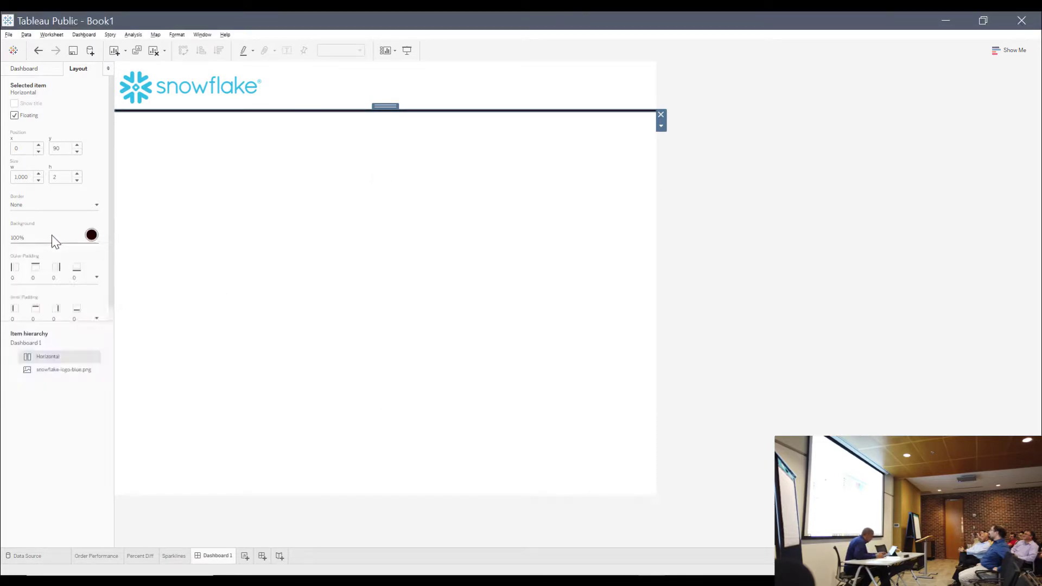
click(71, 239)
click(61, 351)
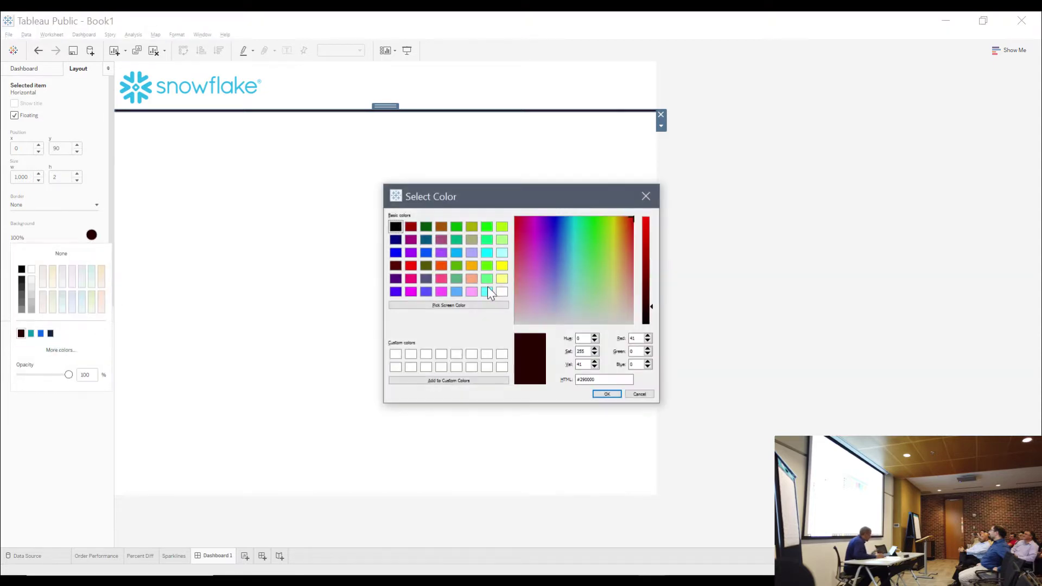
click(622, 352)
text(1)
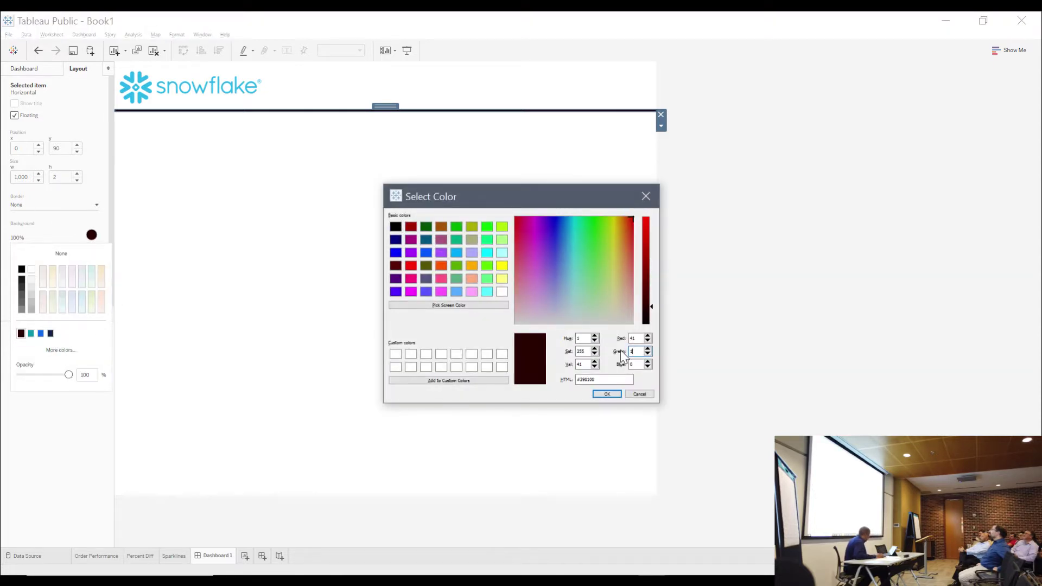
text(81)
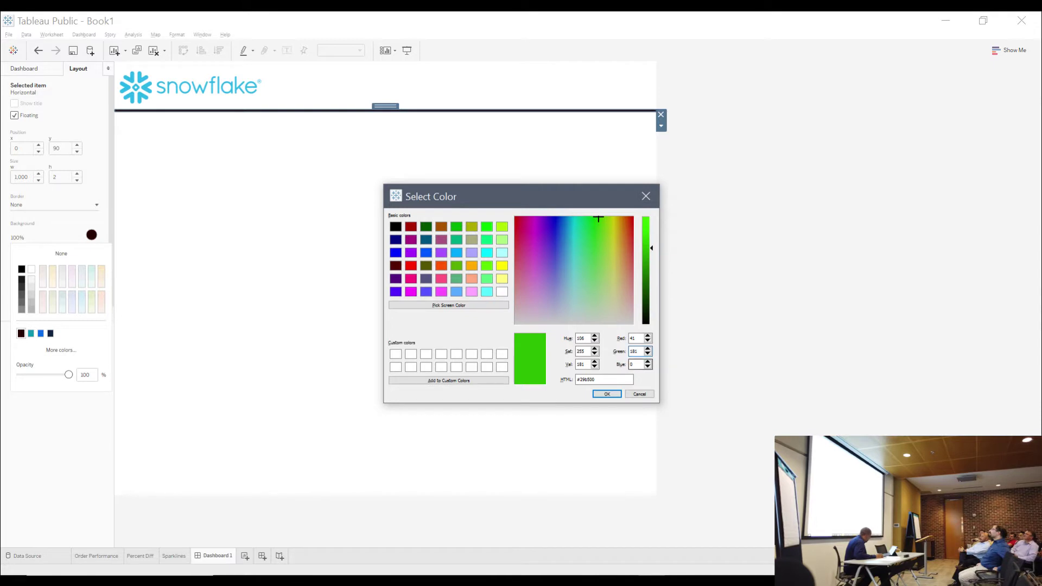
text(232)
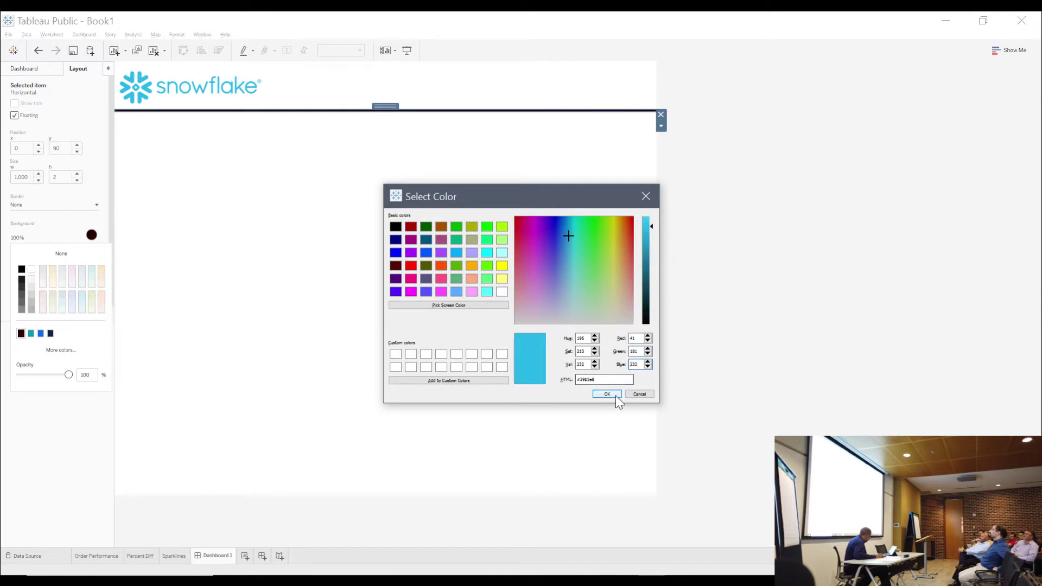
click(609, 393)
click(519, 277)
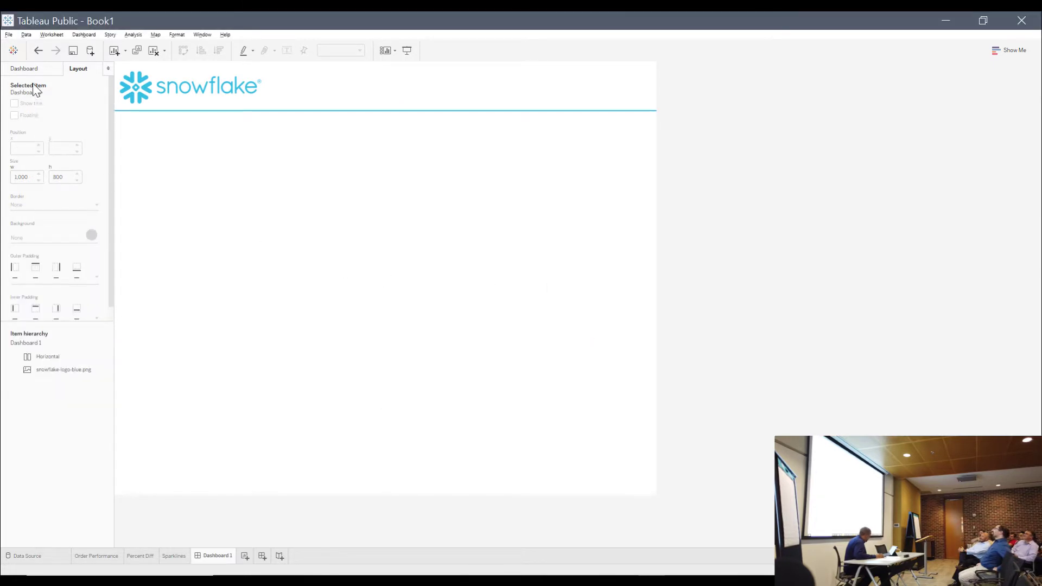
Step: Place a floating horizontal container in the lower part of the dashboard and fill it with the saved light Snowflake blue
click(31, 68)
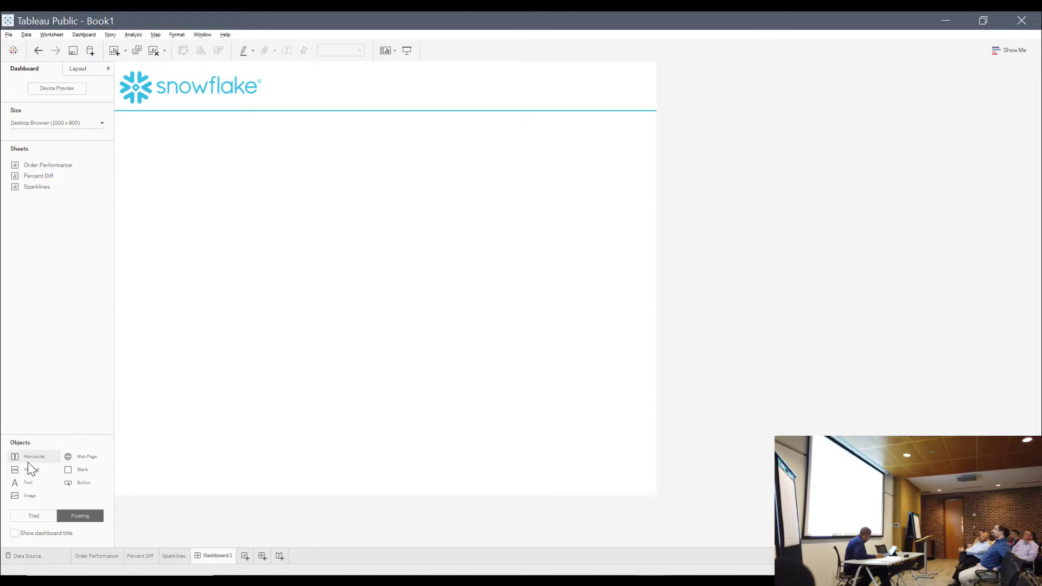
drag(28, 461, 146, 311)
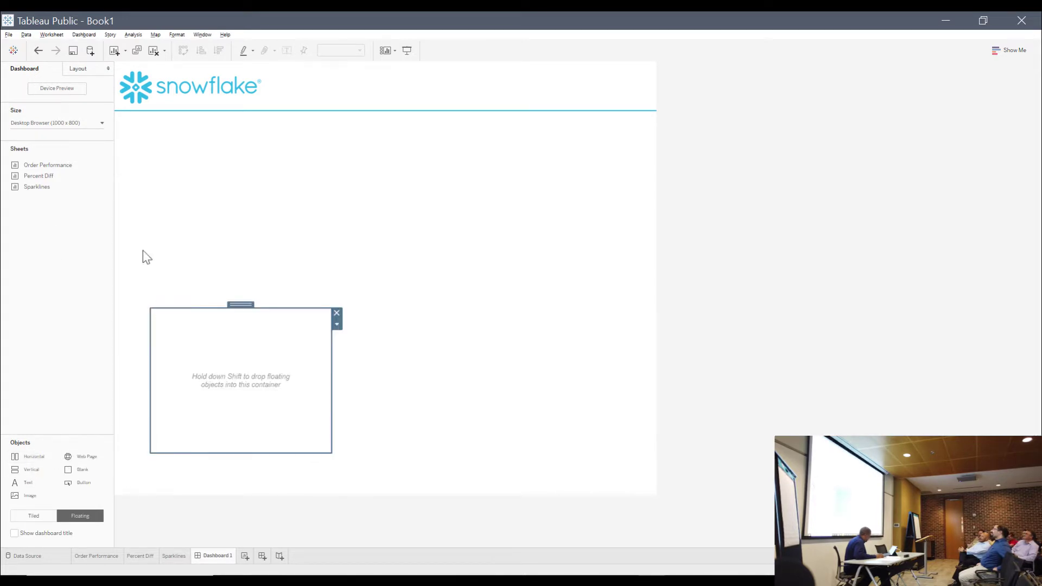
click(87, 70)
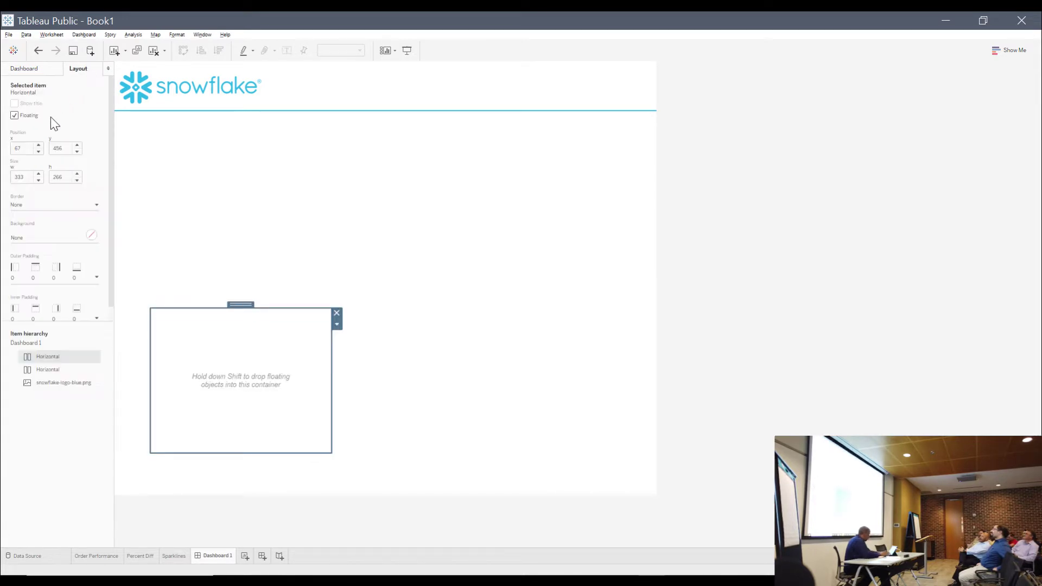
click(31, 235)
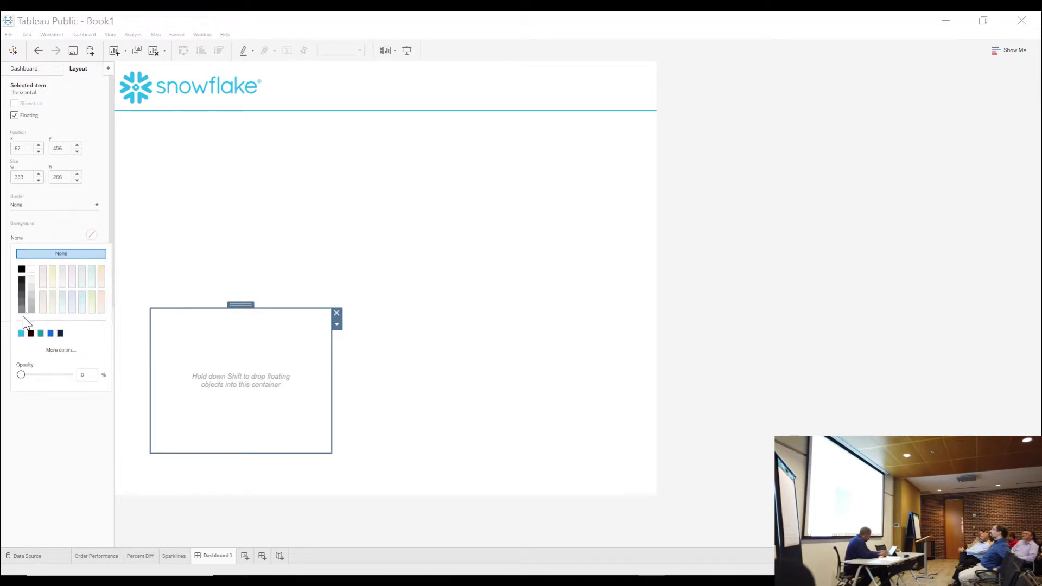
click(21, 333)
Step: Make the blue container a full-width footer at x 0, y 725 with width 1000 and height 75, and deselect it
click(22, 148)
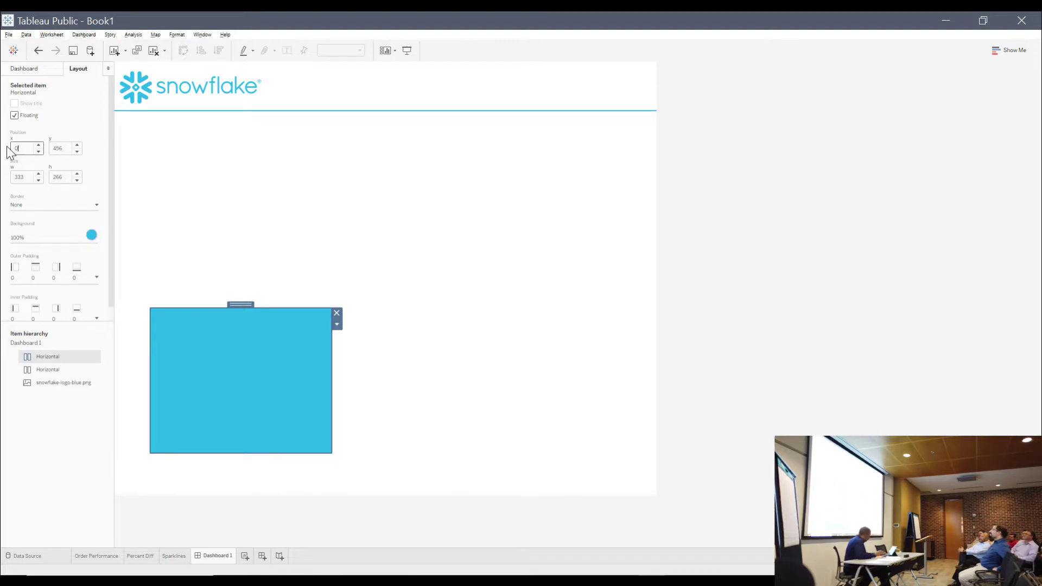
key(Return)
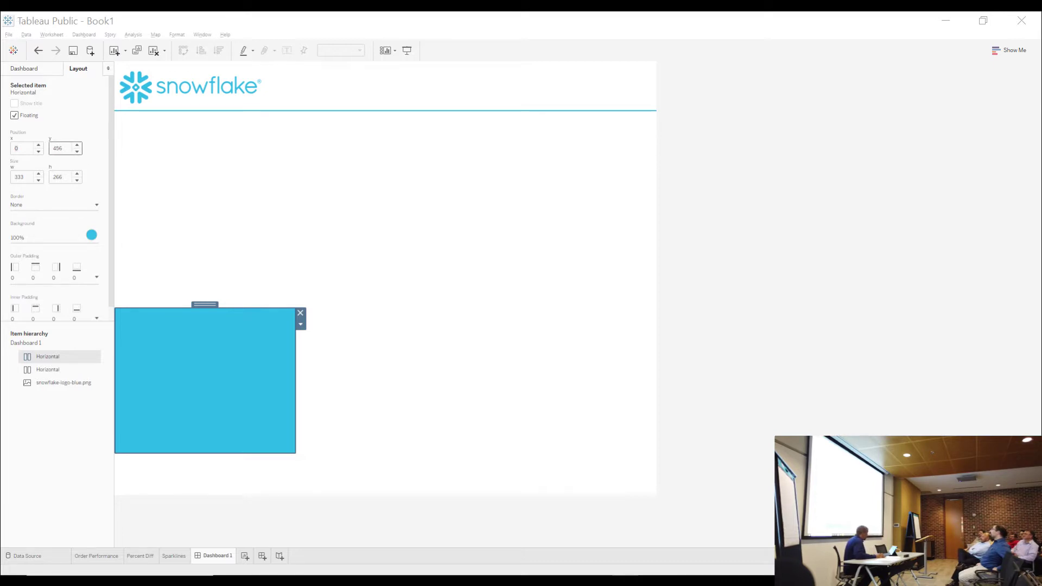
click(54, 149)
text(725)
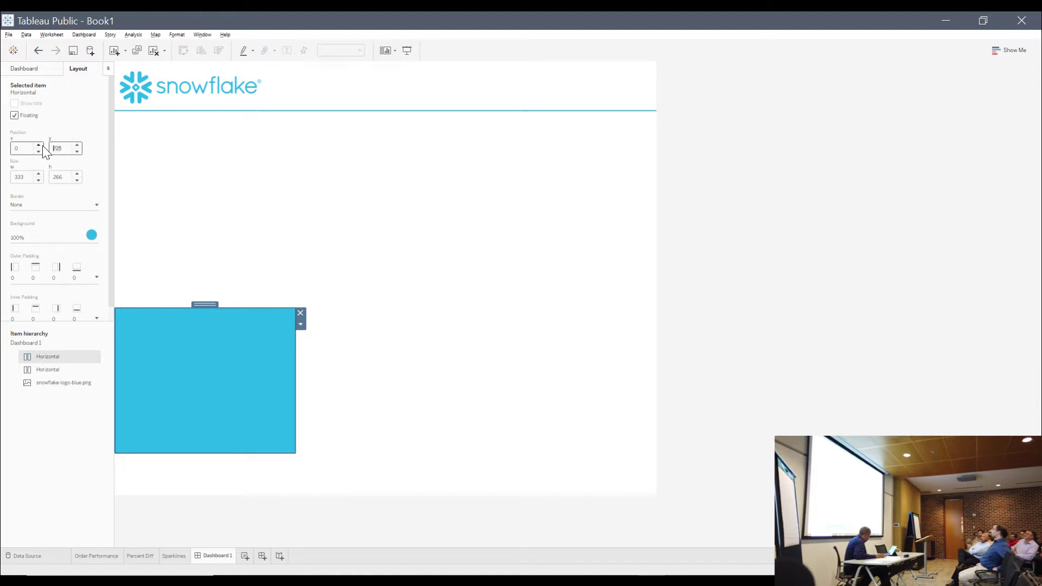
key(Return)
key(Tab)
text(1000)
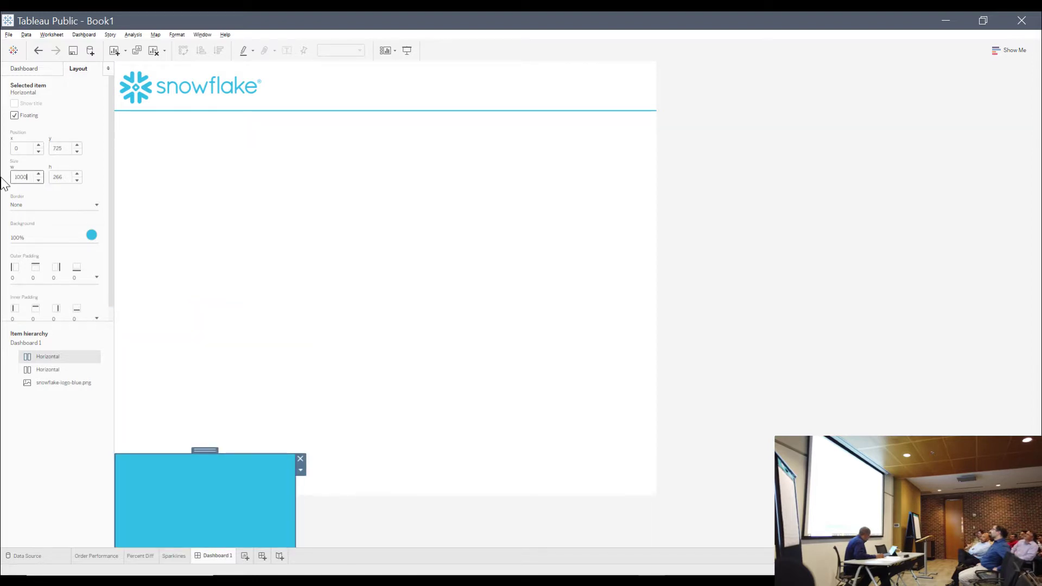
key(Return)
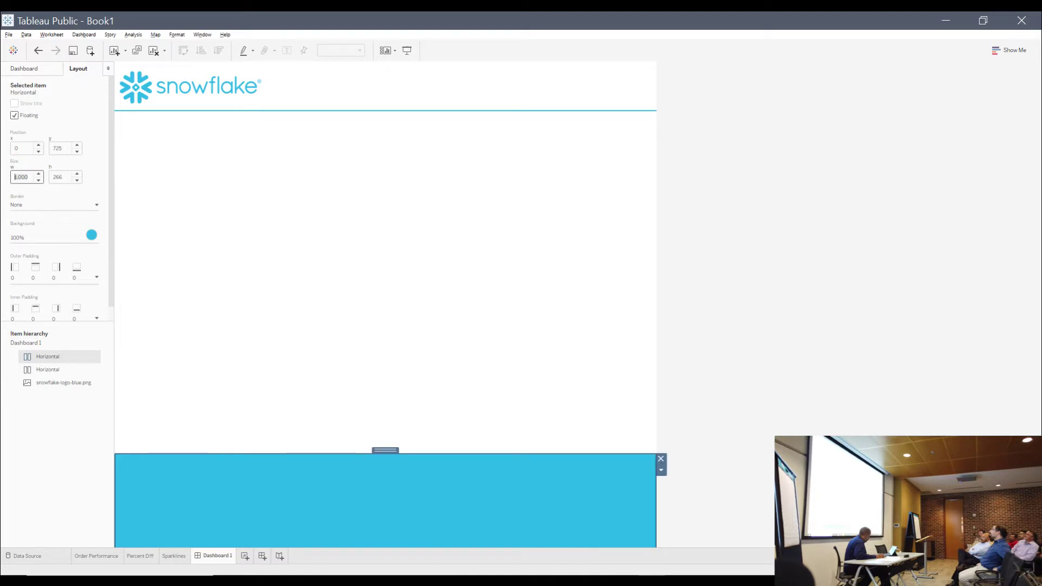
key(Tab)
key(Return)
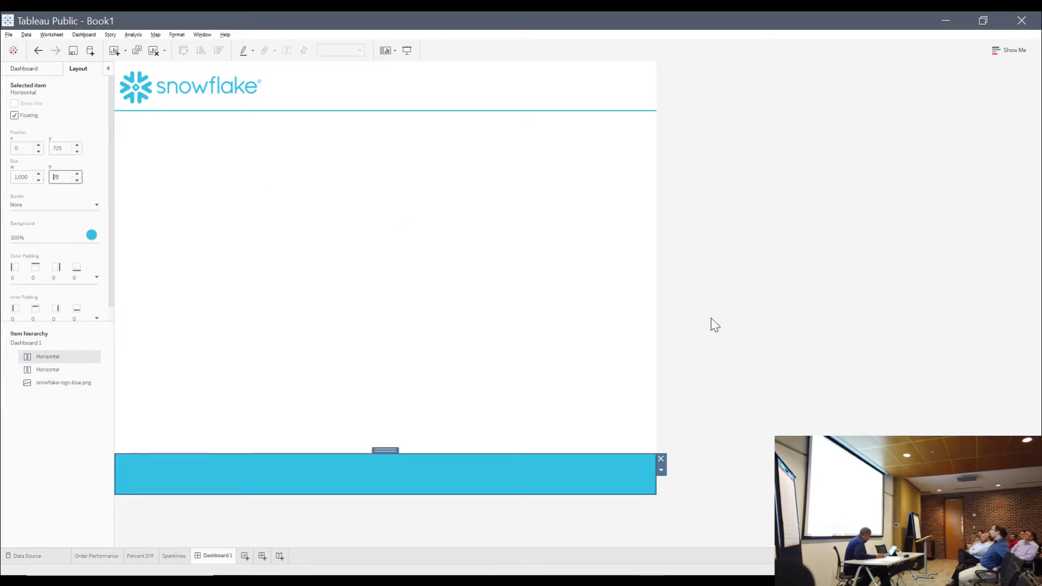
click(293, 180)
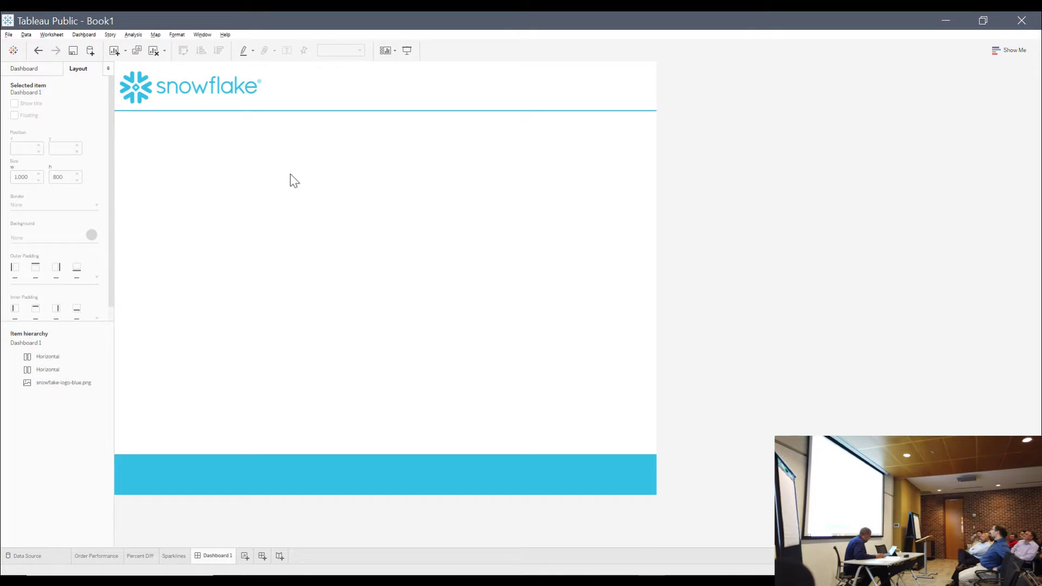
Step: Add the Order Performance, Percent Diff and Sparklines sheets to the dashboard as floating objects, staggered between the divider line and the footer
click(25, 67)
drag(44, 165, 115, 174)
drag(47, 177, 309, 233)
drag(38, 188, 510, 308)
Step: Move the Select Quarter control and the Order Color and Significant Change colour legends into the header beside the logo
drag(341, 196, 328, 67)
click(333, 186)
drag(333, 169, 601, 68)
click(458, 326)
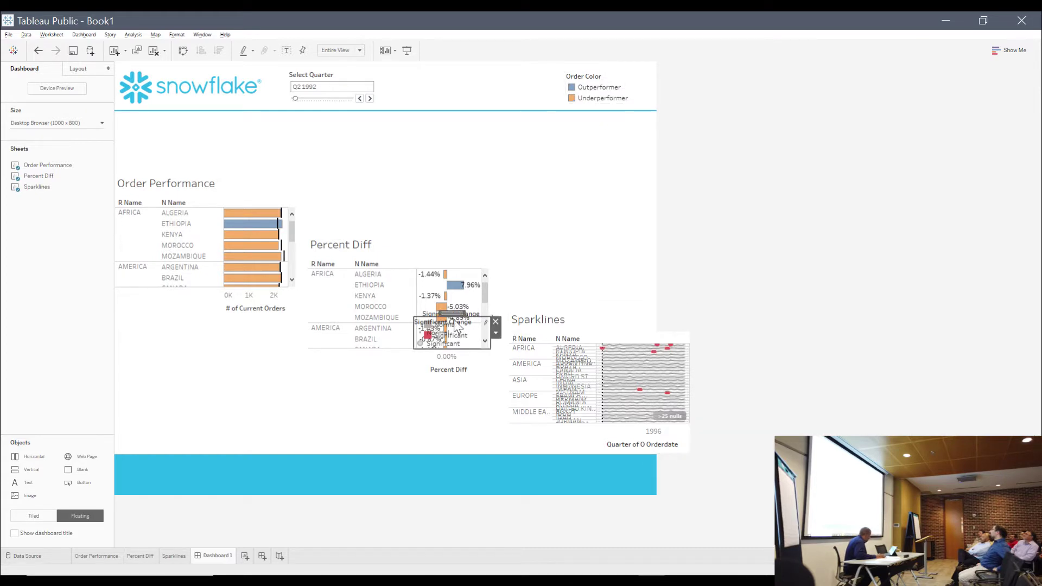
drag(451, 311, 499, 67)
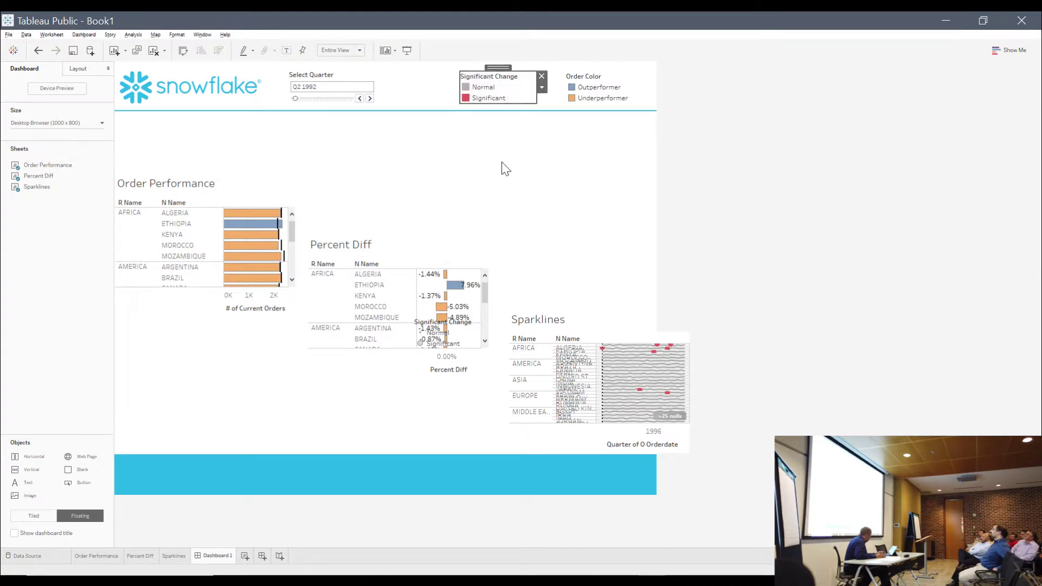
Step: Hide the title of the Order Performance sheet
click(211, 185)
right_click(209, 183)
click(226, 230)
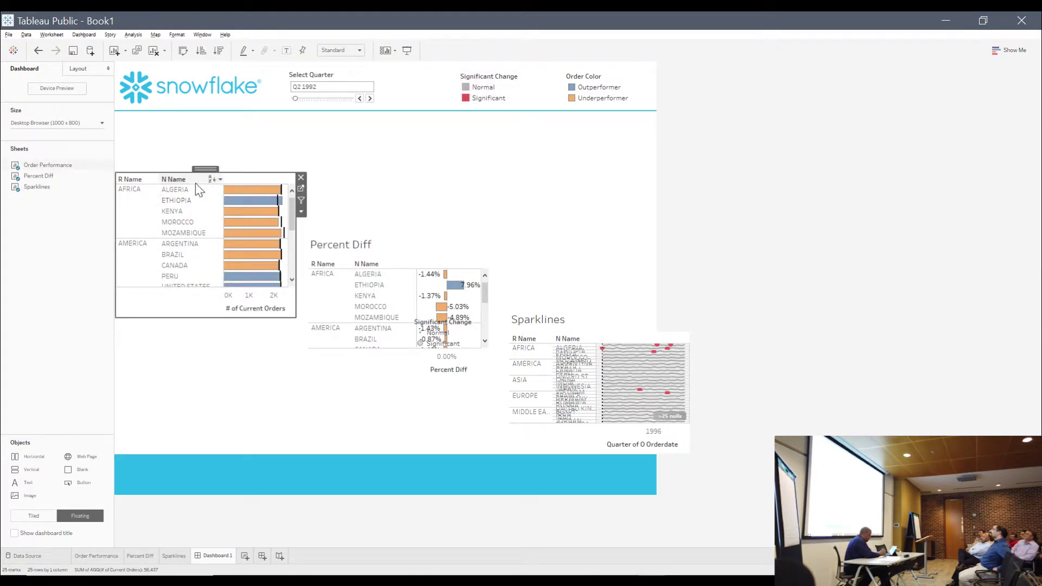
Step: Position the Order Performance sheet at x 5, y 170 and set its size to 515 wide by 550 high
click(79, 69)
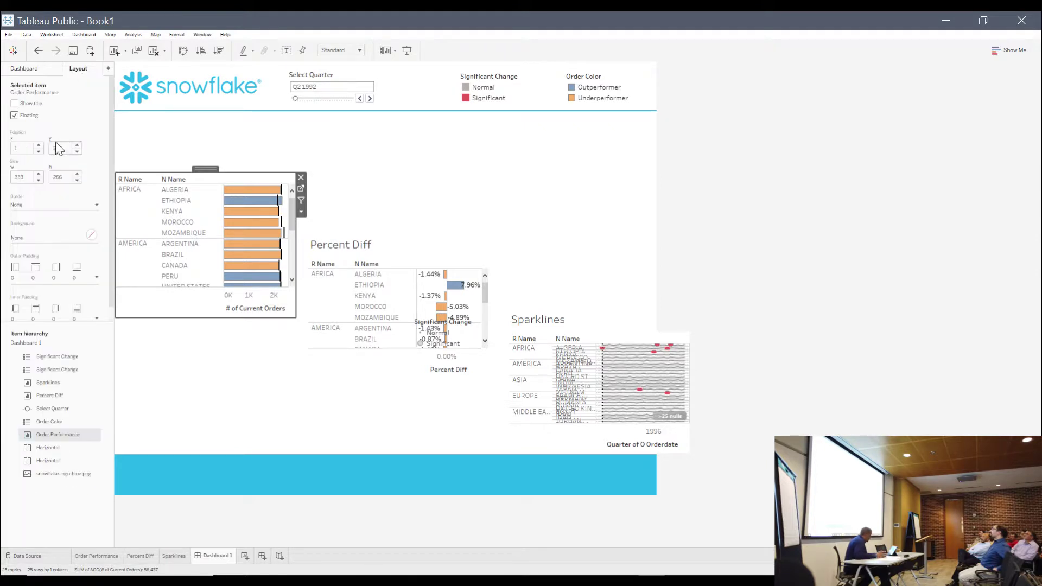
click(39, 145)
click(39, 146)
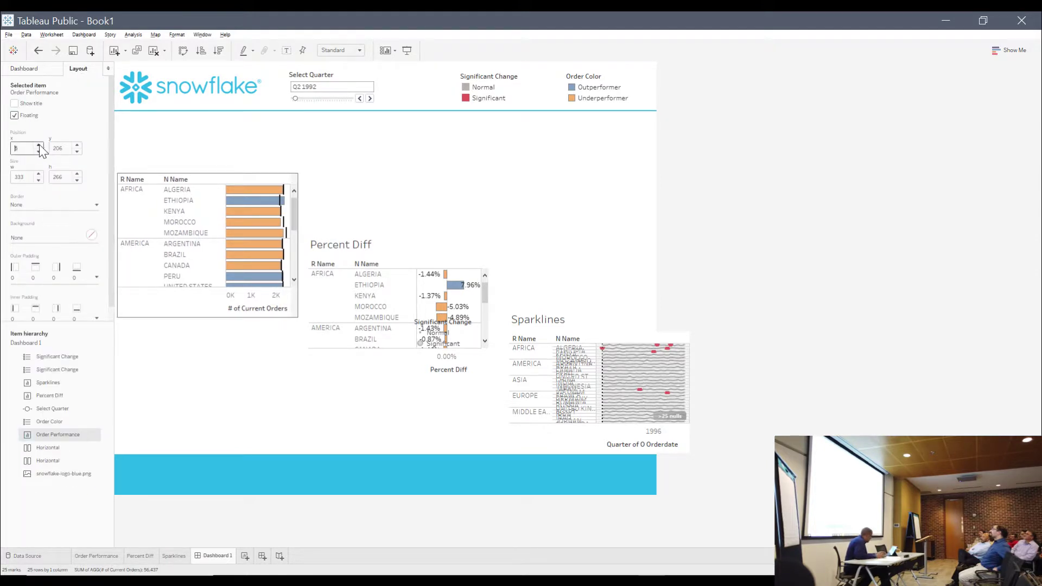
click(57, 369)
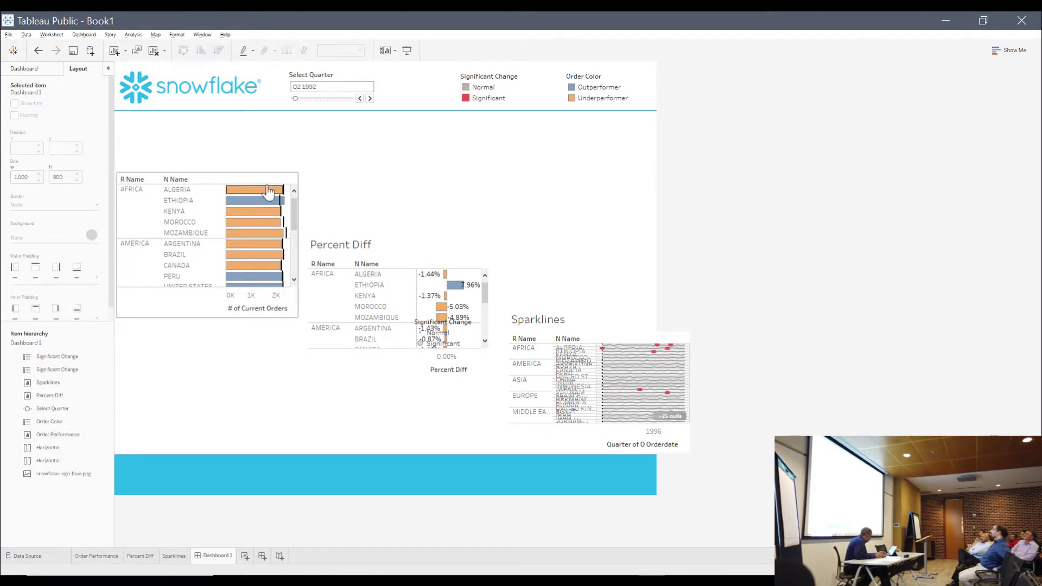
click(223, 177)
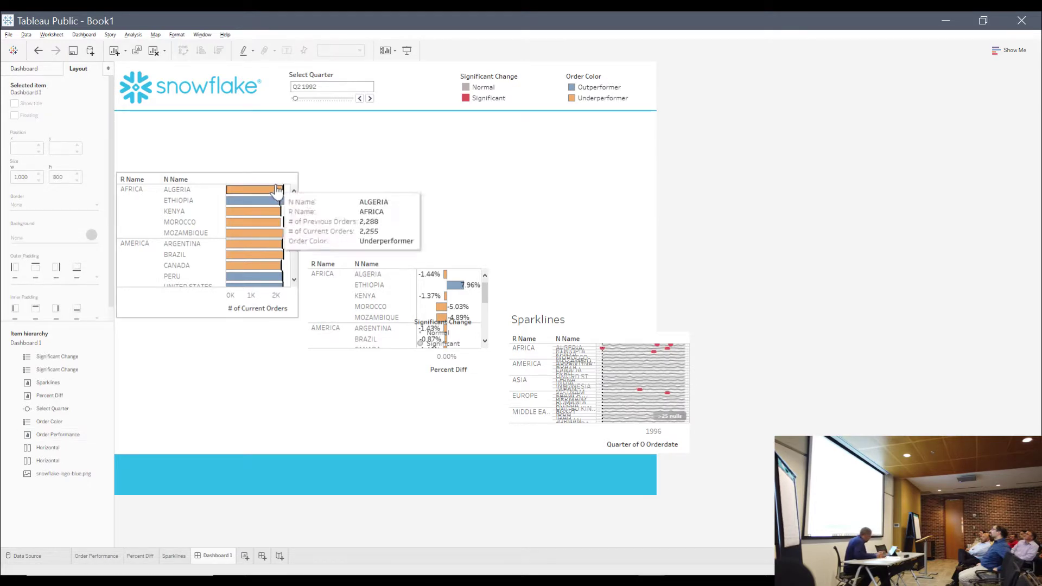
text(170)
key(Tab)
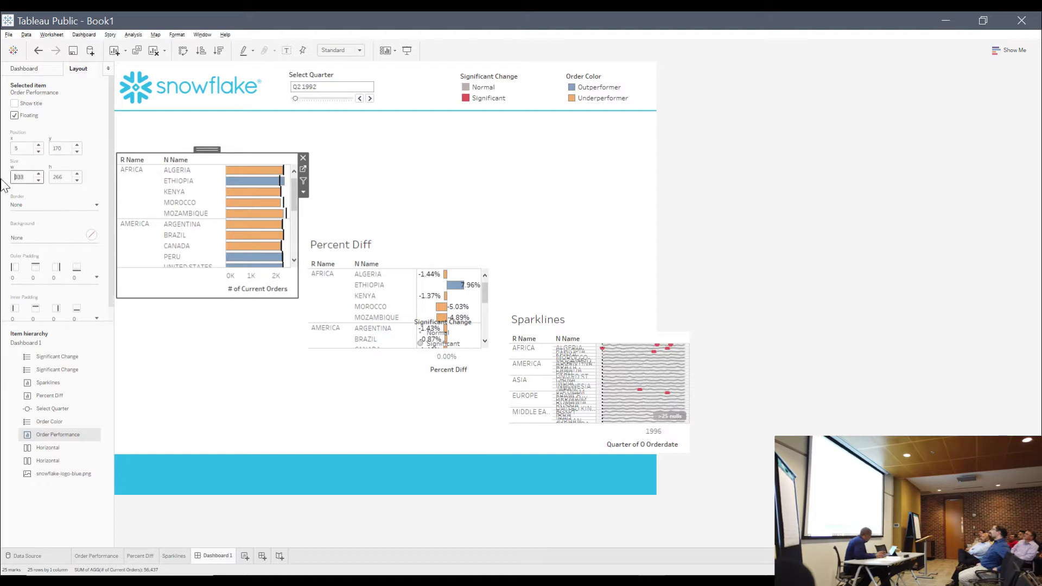
text(515)
key(Tab)
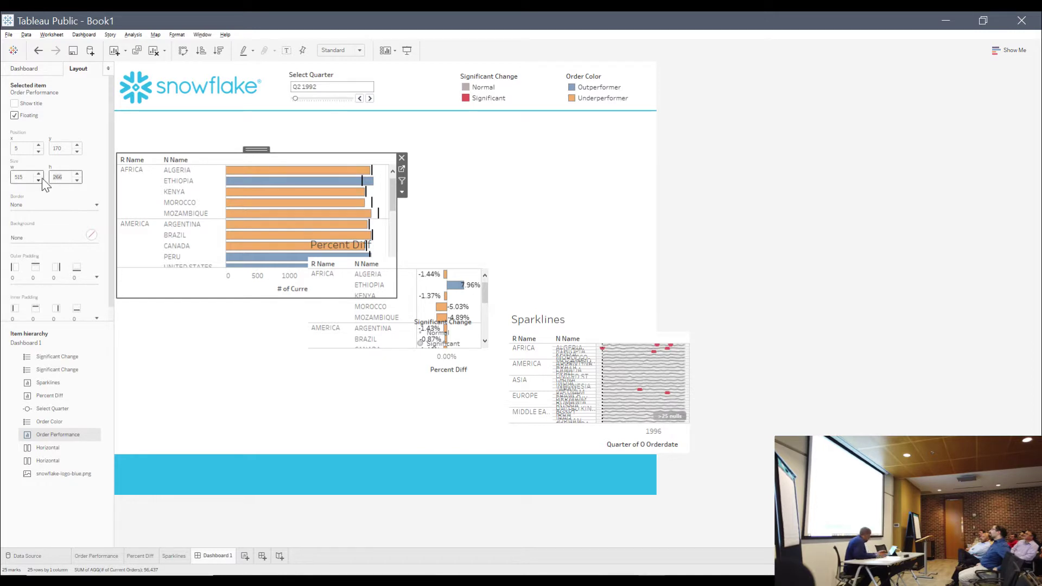
key(Return)
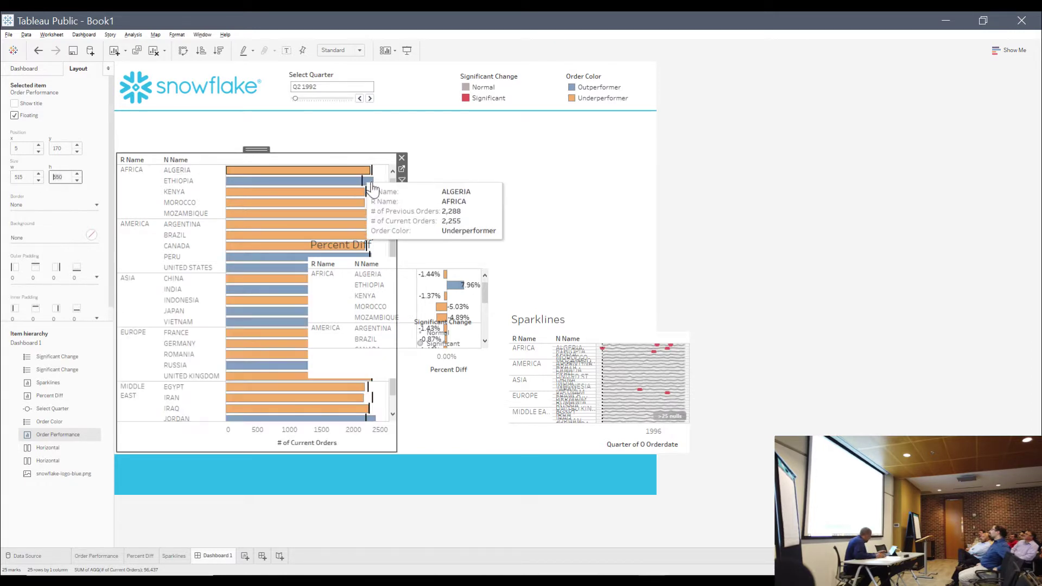
Step: Set the fit of the Order Performance sheet to Fit Width
click(402, 193)
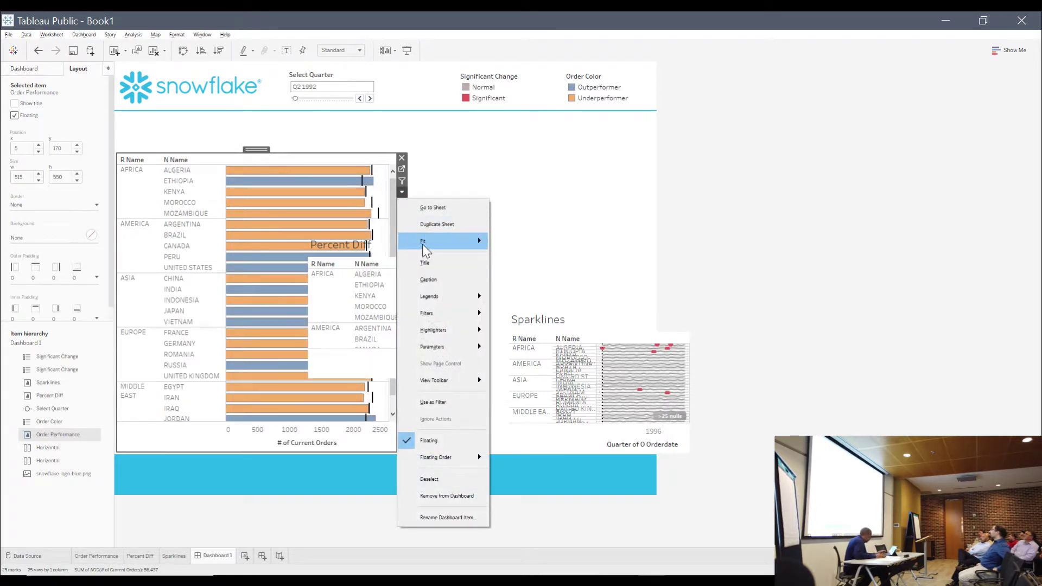
mouse_move(440, 241)
click(477, 190)
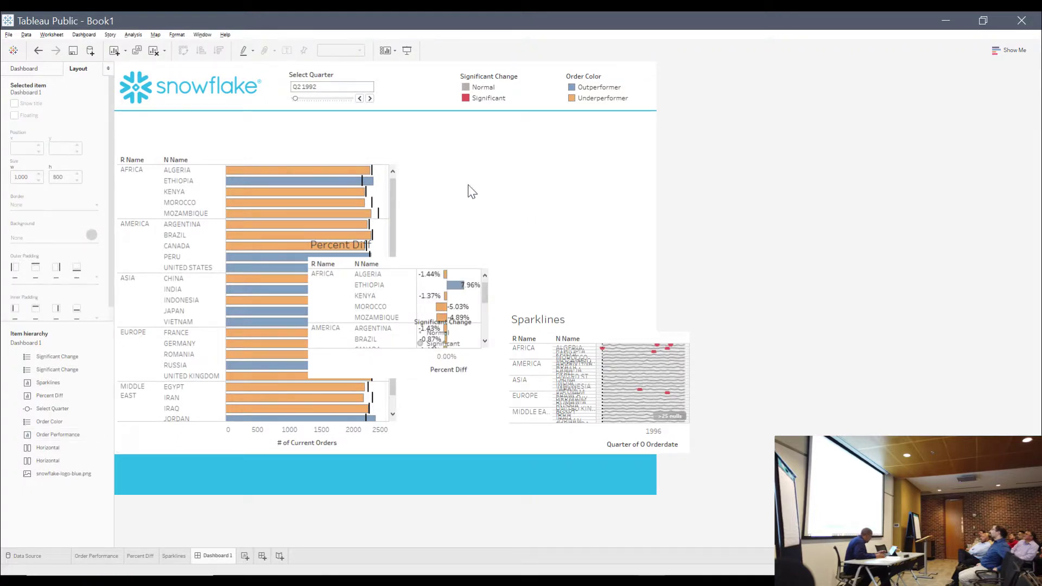
click(369, 158)
click(402, 193)
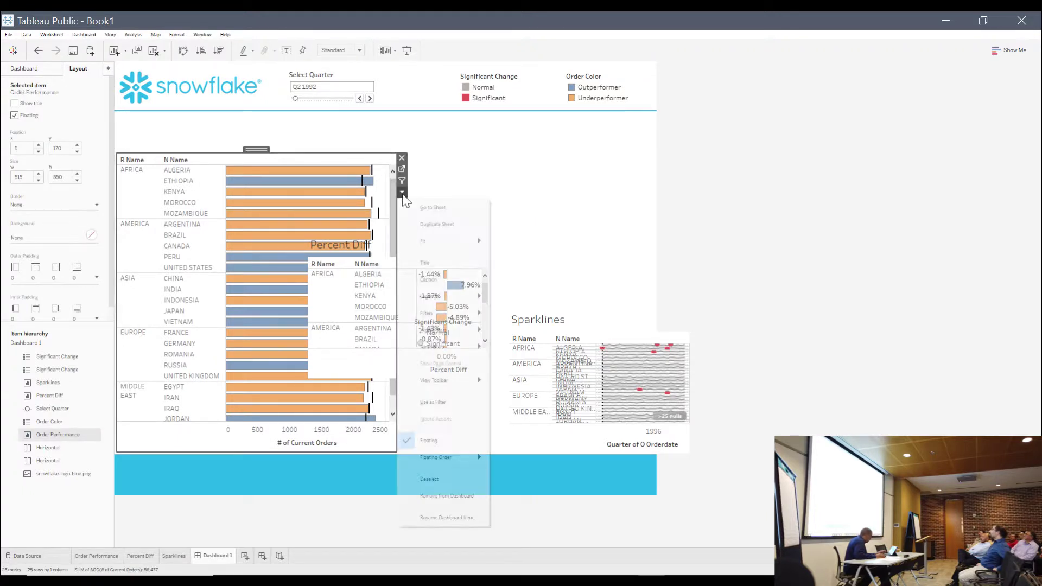
mouse_move(439, 239)
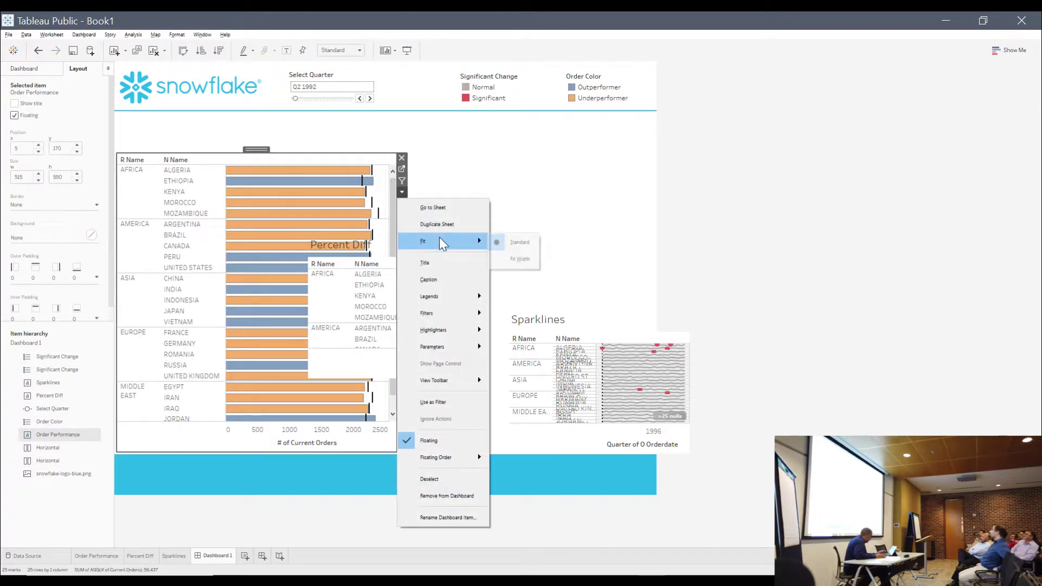
click(513, 259)
Step: Hide the field labels for rows on the Order Performance sheet
click(402, 192)
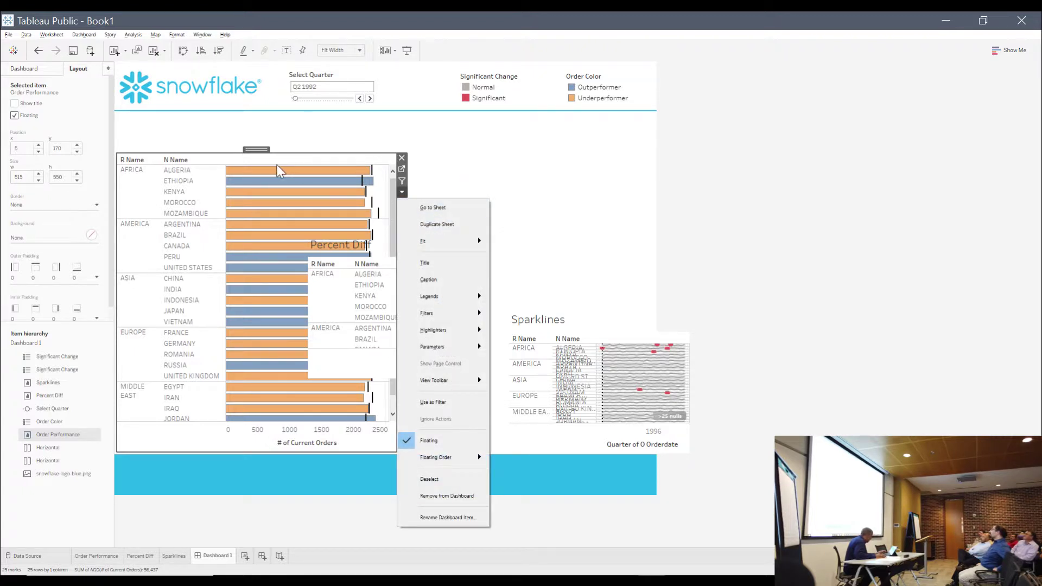
right_click(181, 158)
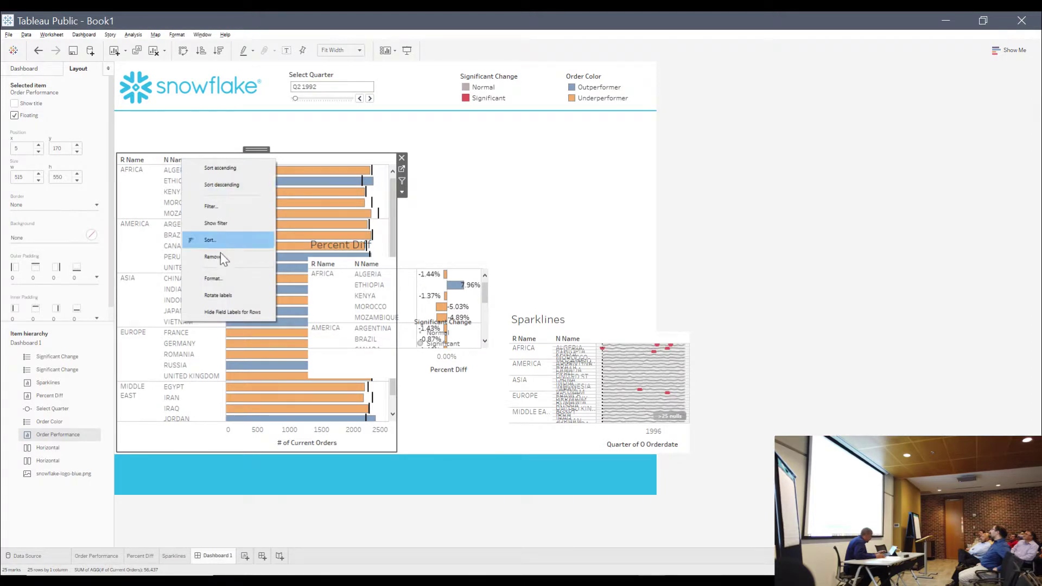
click(230, 311)
Step: Move the Percent Diff sheet beside the Order Performance chart and hide its title and row field labels
click(413, 249)
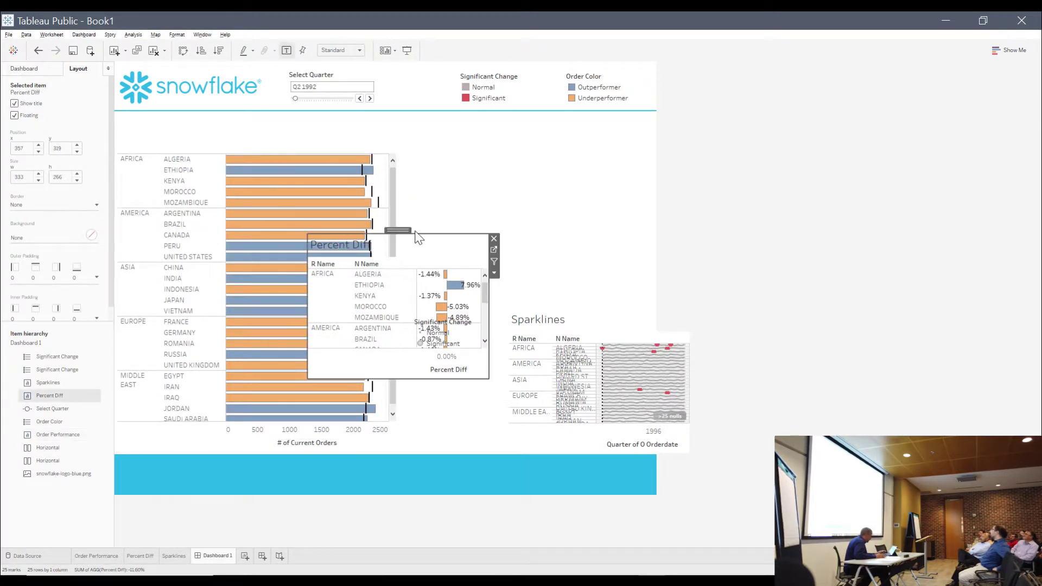
drag(398, 230, 505, 148)
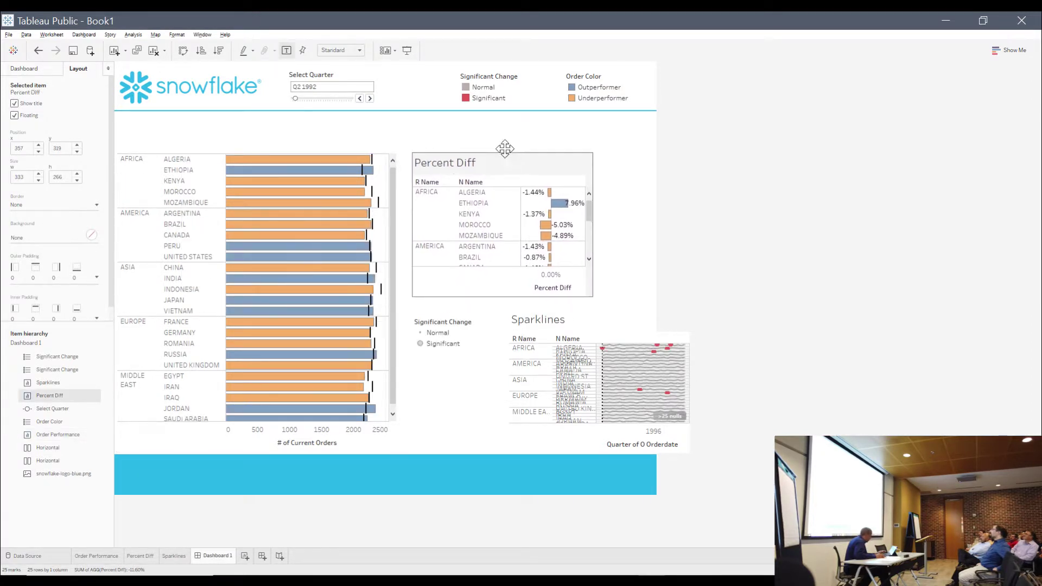
right_click(448, 162)
click(474, 200)
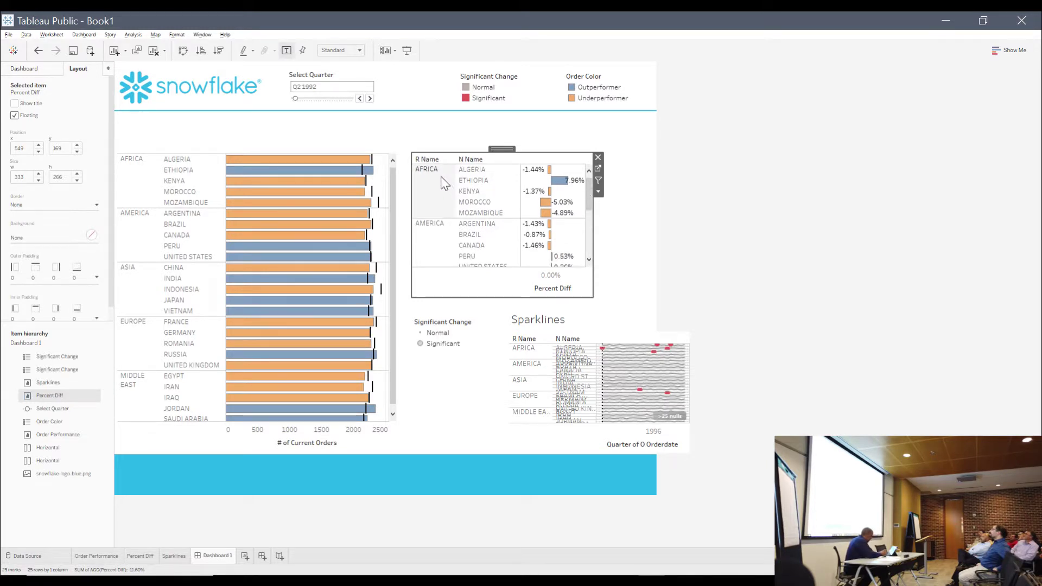
right_click(428, 159)
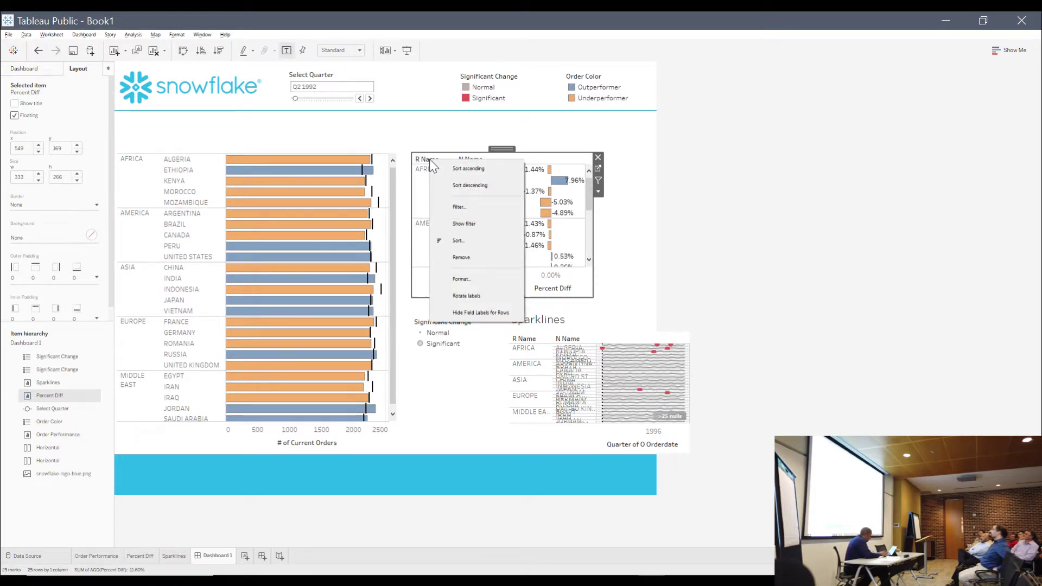
click(472, 307)
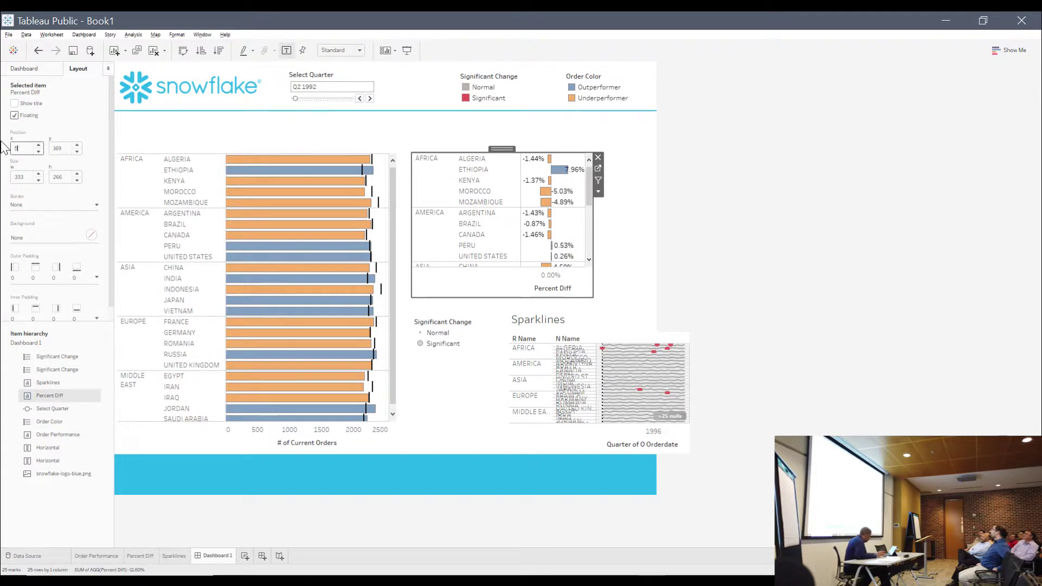
Step: Position the Percent Diff sheet at x 532, y 170 and set its size to 173 wide by 550 high
key(Return)
click(77, 145)
click(24, 177)
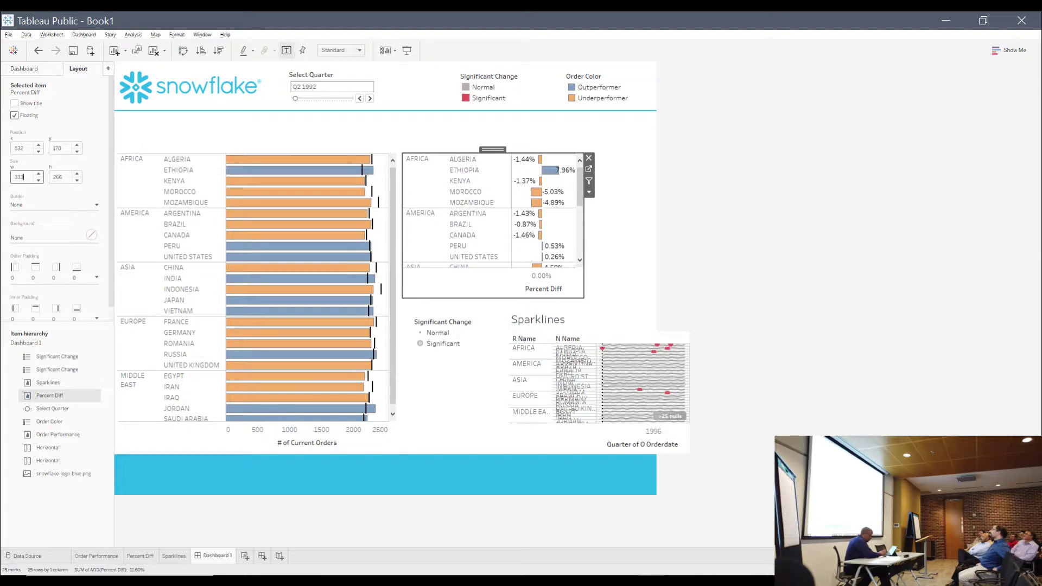
text(2)
click(53, 177)
text(550)
key(Return)
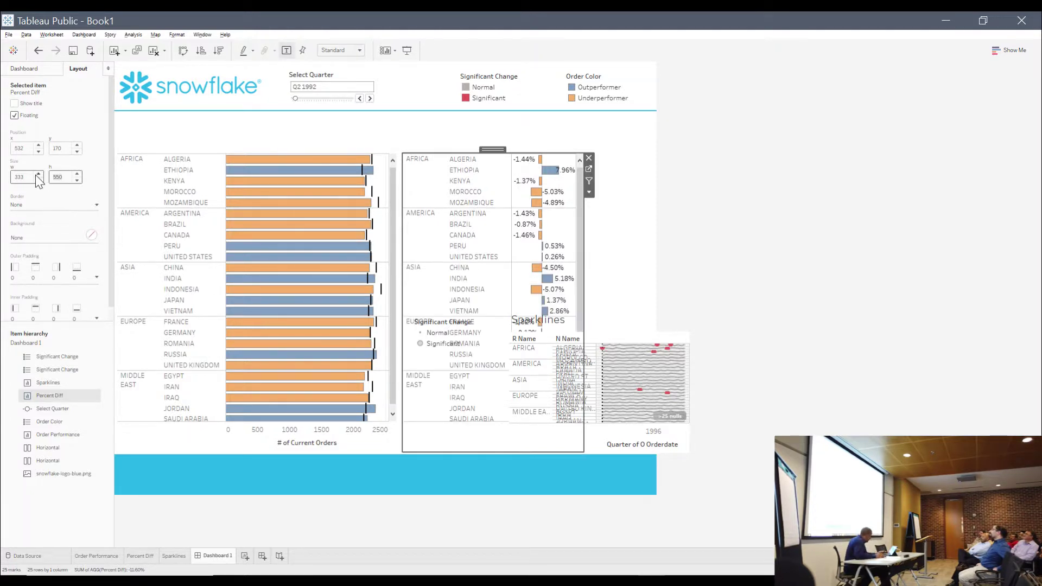
click(15, 177)
text(173)
key(Return)
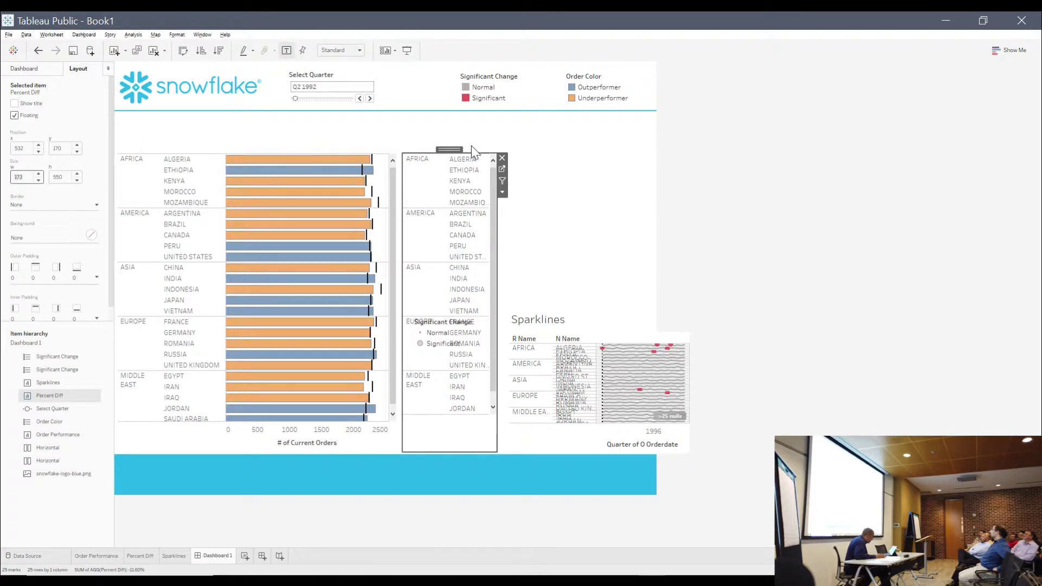
Step: Hide the R Name and N Name row headers on the Percent Diff worksheet and return to Dashboard 1
click(502, 192)
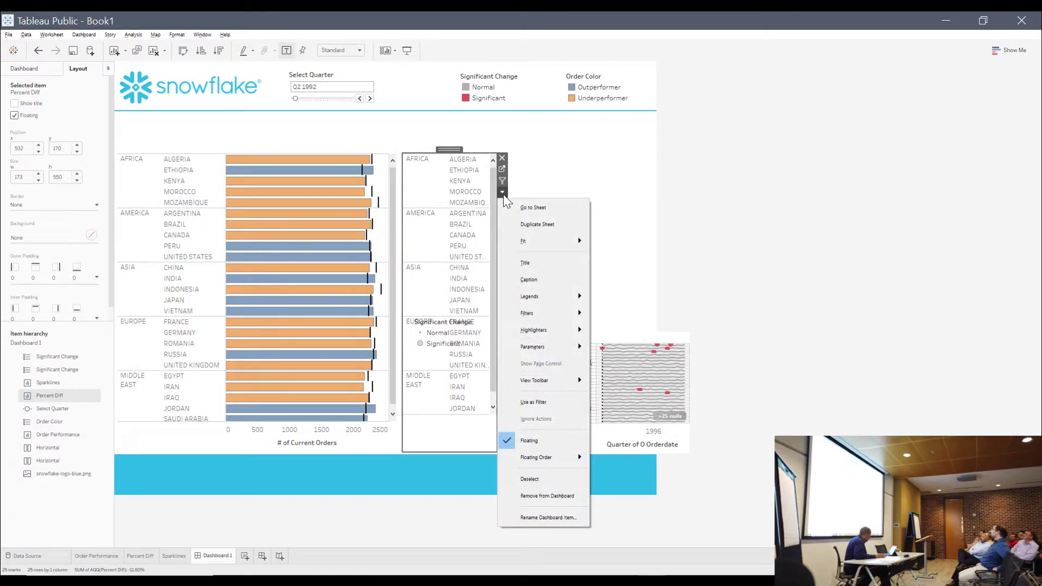
click(522, 206)
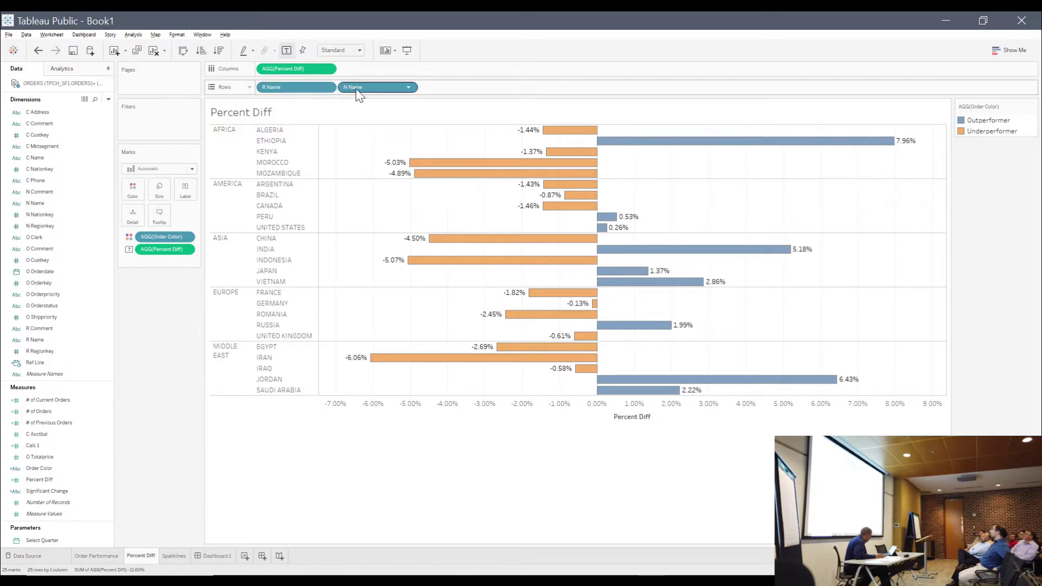
right_click(296, 89)
click(333, 192)
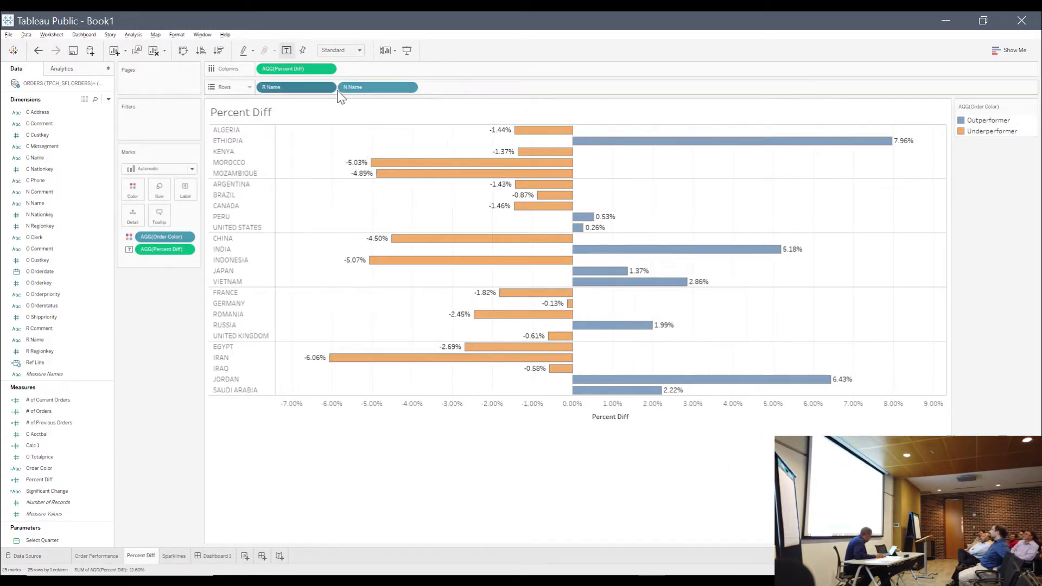
right_click(376, 89)
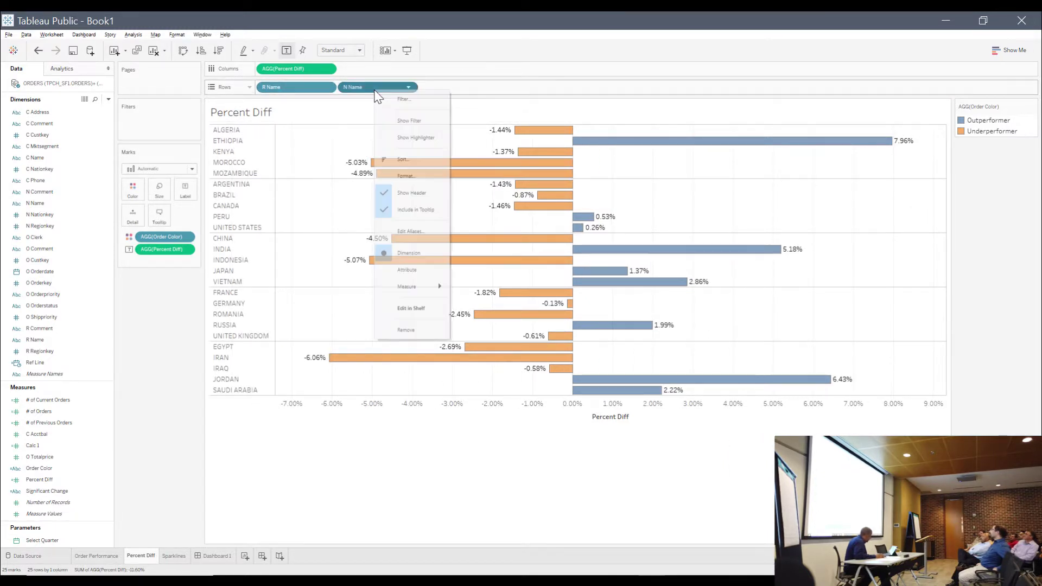
click(409, 192)
click(203, 557)
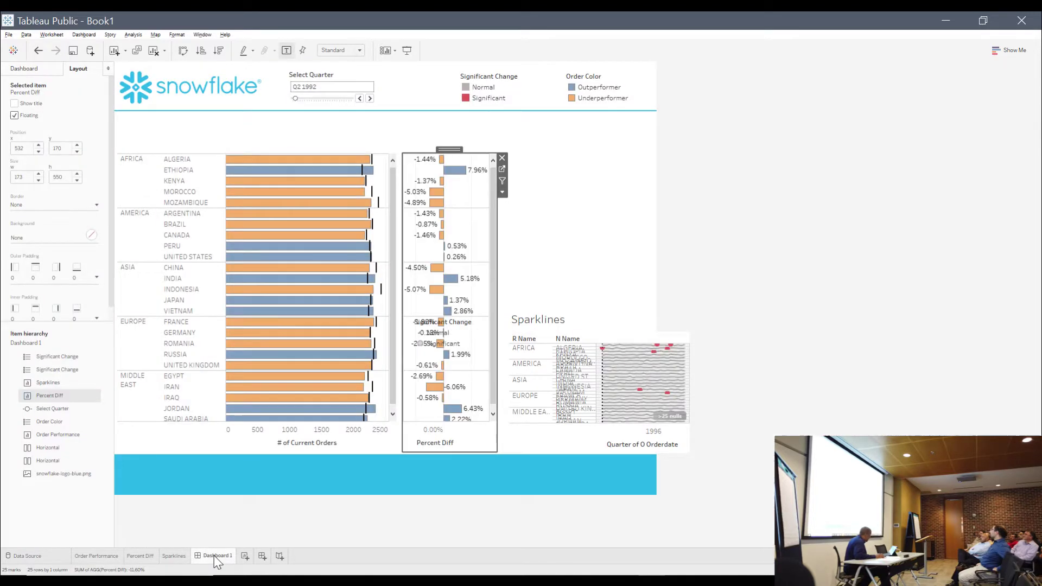
Step: Set the Percent Diff sheet's fit to Entire View and remove the Significant Change size legend overlapping it on the dashboard
click(503, 193)
mouse_move(537, 241)
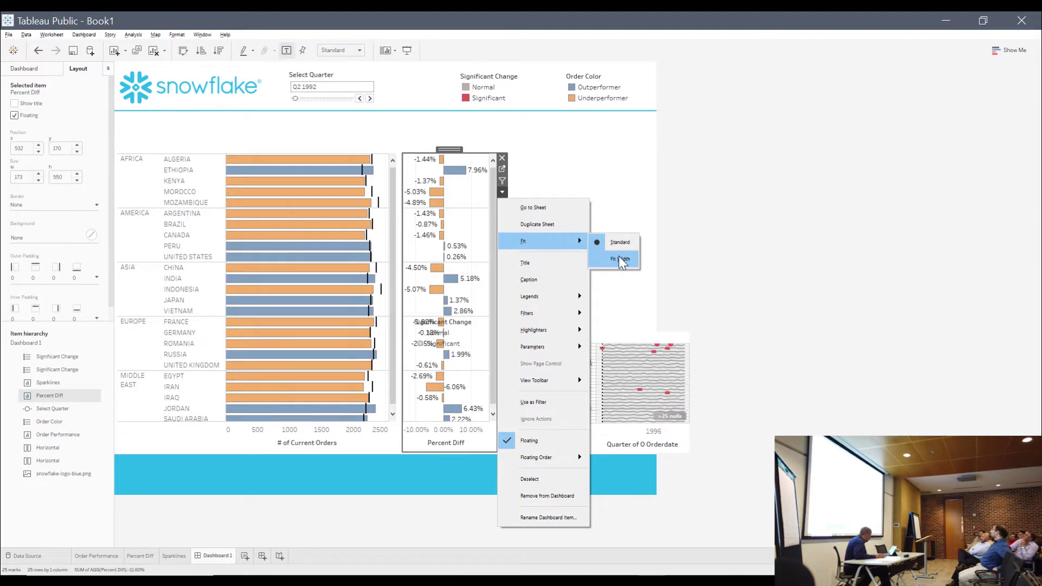
click(522, 208)
click(340, 50)
click(351, 84)
click(213, 557)
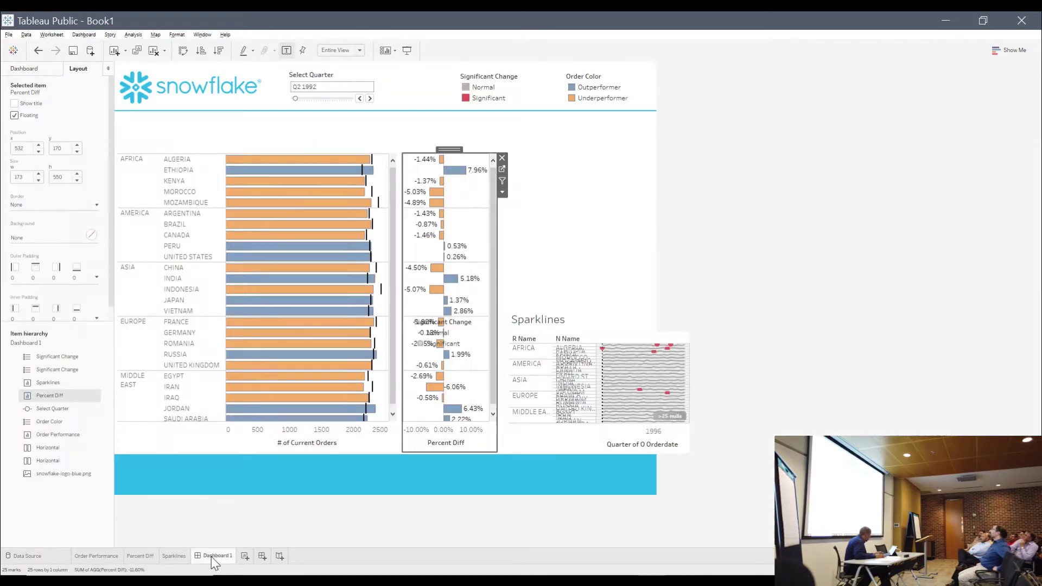
click(469, 324)
click(493, 322)
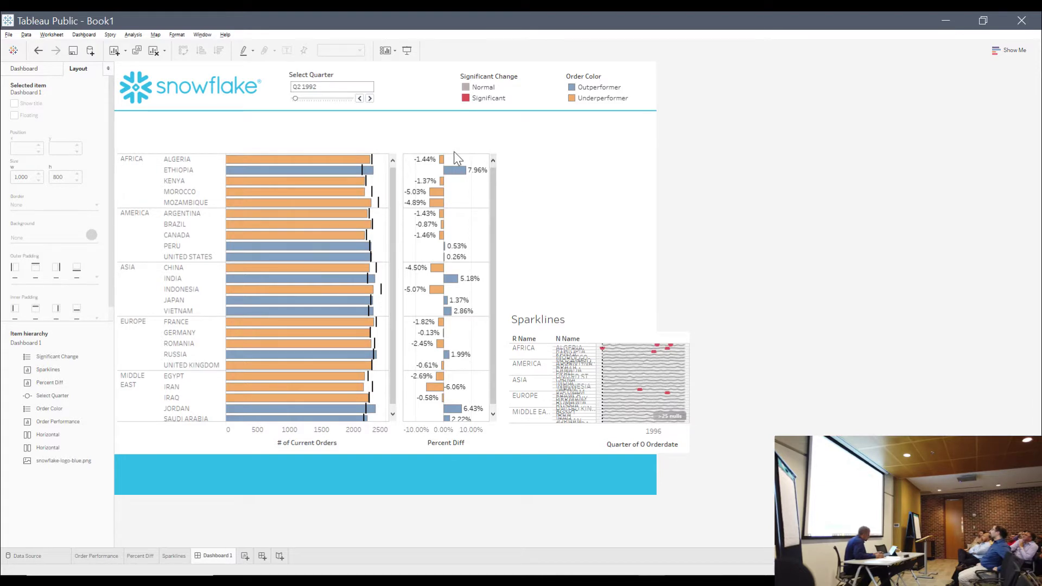
Step: Move the Sparklines sheet beside the Percent Diff chart at y 170 and hide its title and row field labels
click(609, 328)
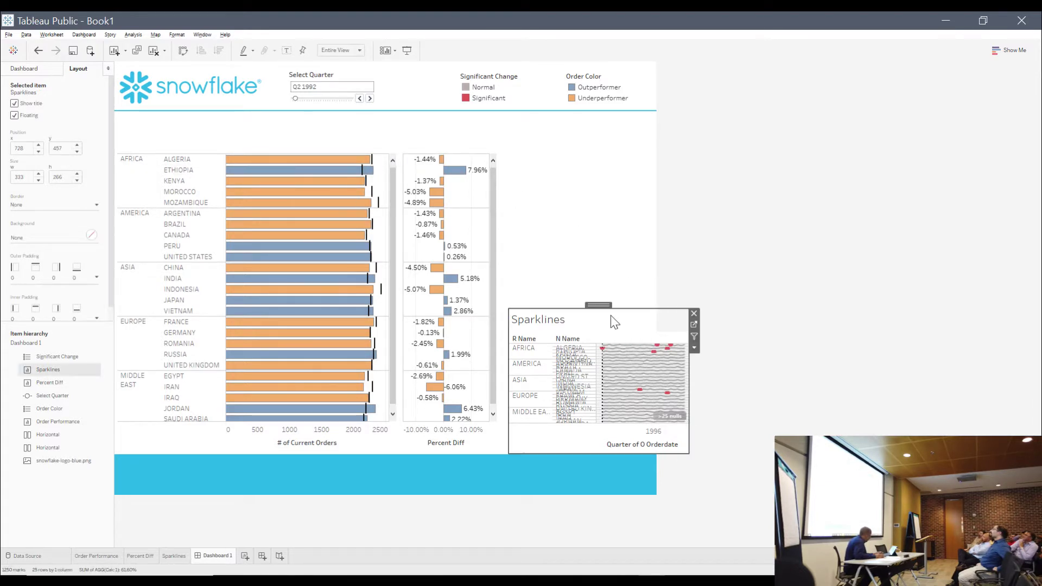
drag(605, 302, 607, 150)
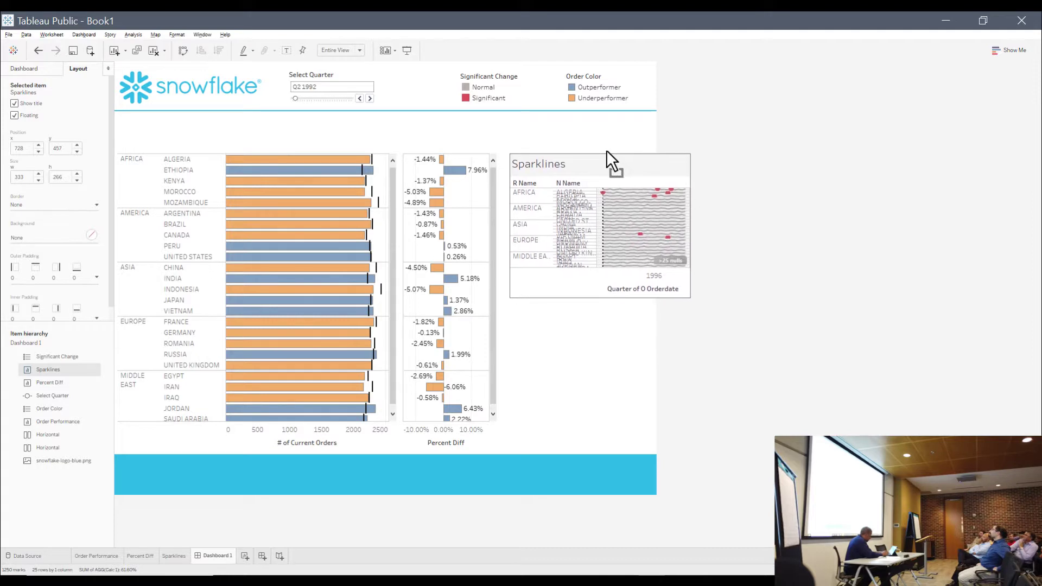
right_click(560, 169)
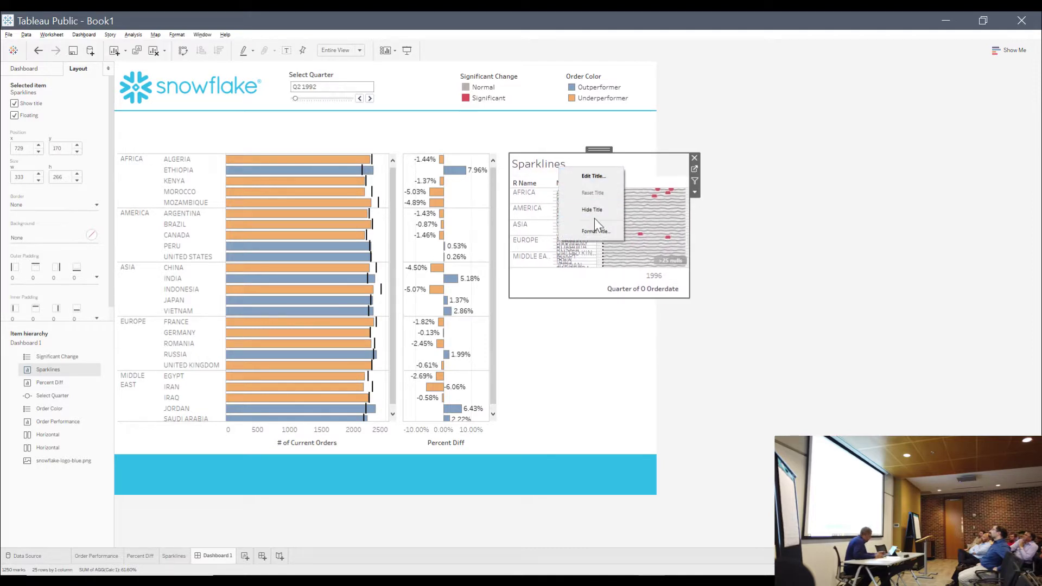
click(594, 212)
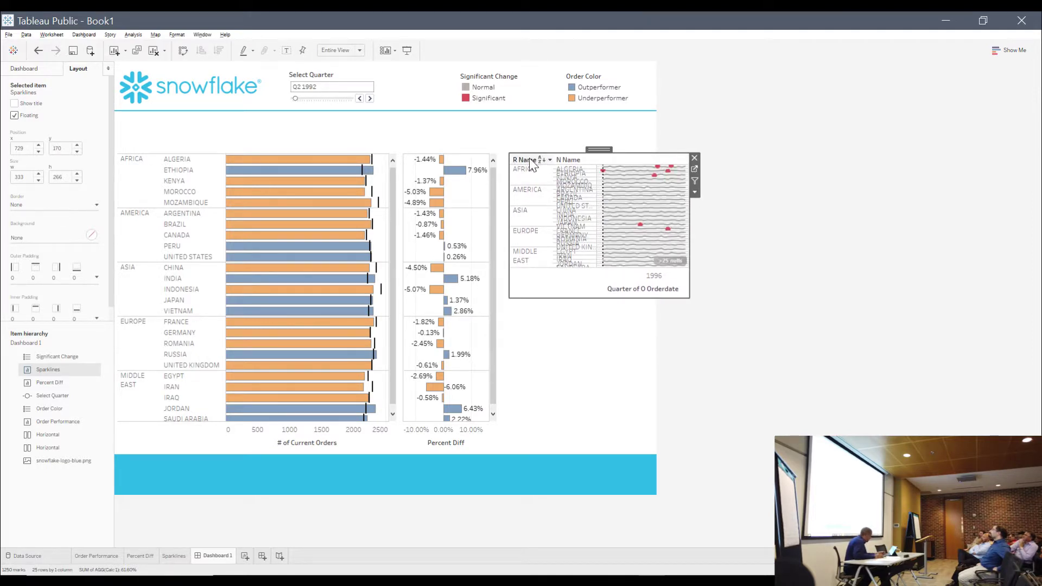
right_click(530, 158)
click(568, 313)
Step: Hide the R Name and N Name row headers on the Sparklines worksheet and return to Dashboard 1
click(695, 193)
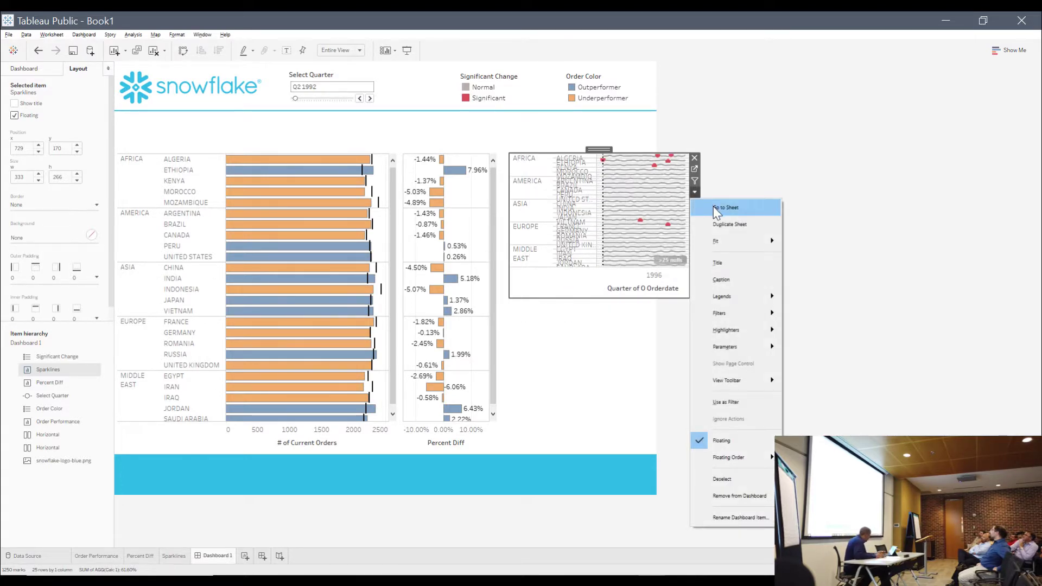
click(715, 207)
right_click(285, 90)
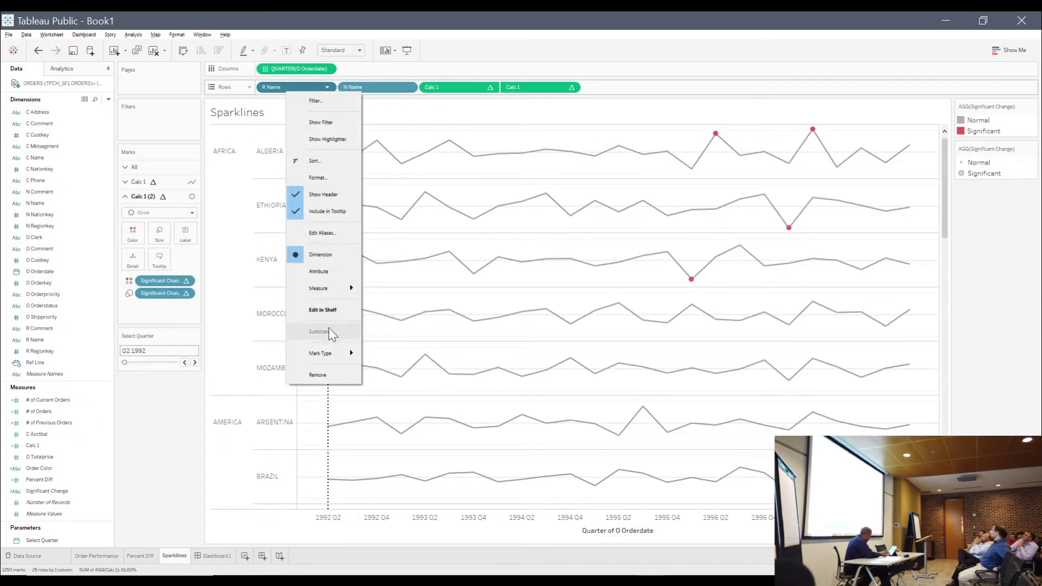
click(323, 195)
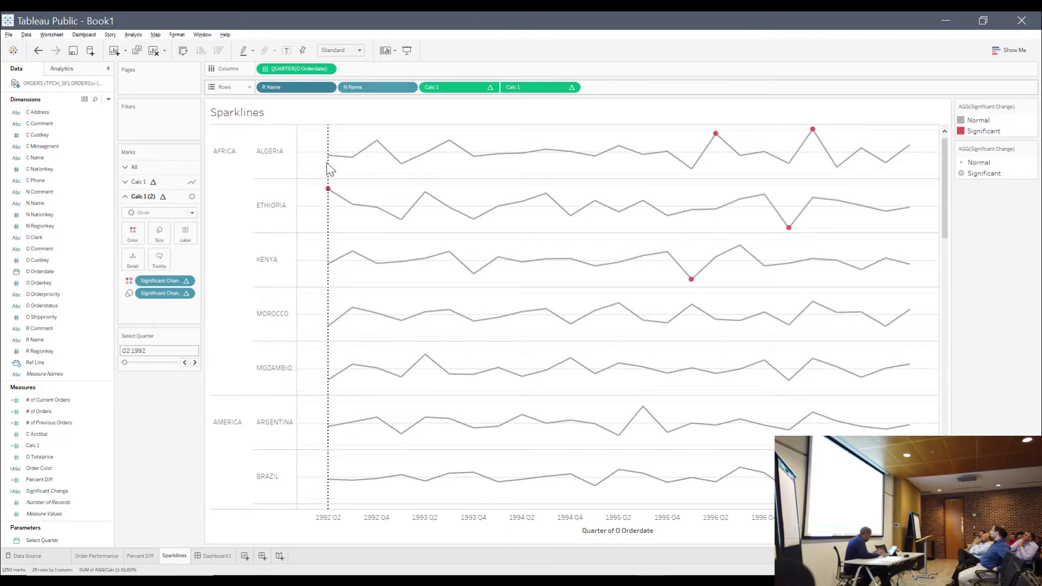
right_click(351, 91)
click(381, 187)
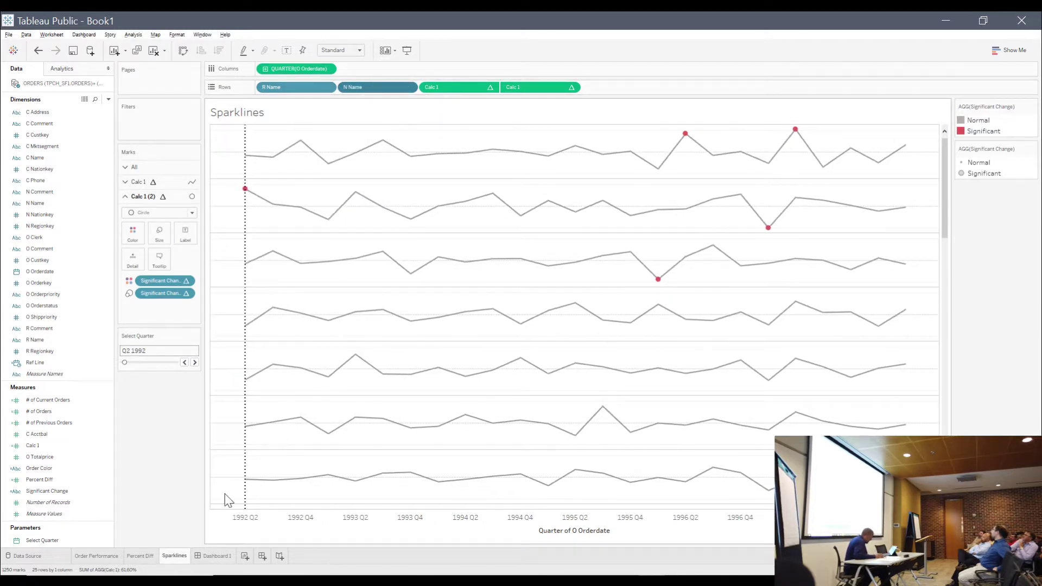
click(213, 556)
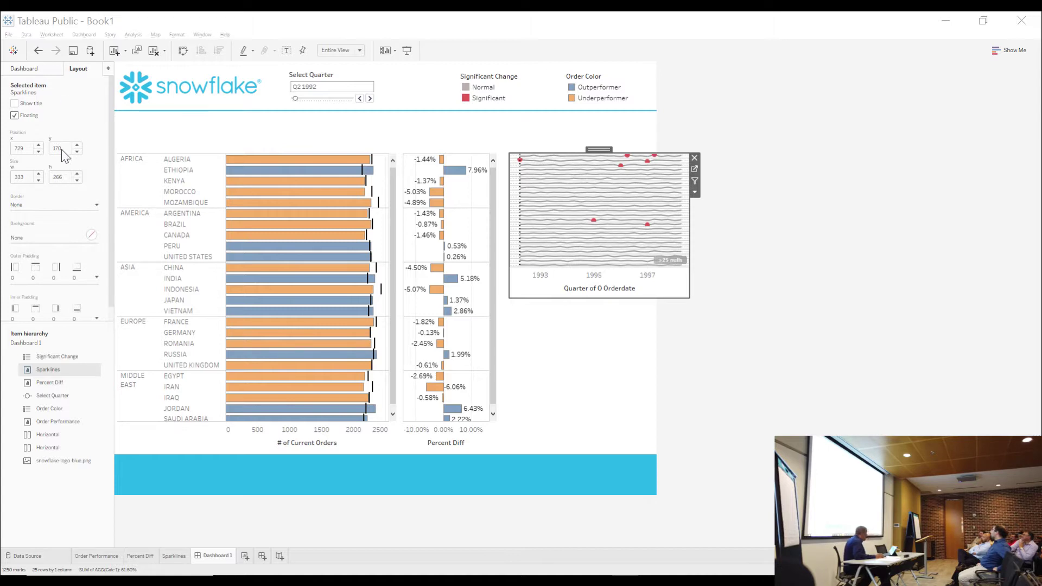
Step: Position the Sparklines sheet at x 709 and set its size to 286 wide by 501 high
click(13, 148)
text(709)
key(Return)
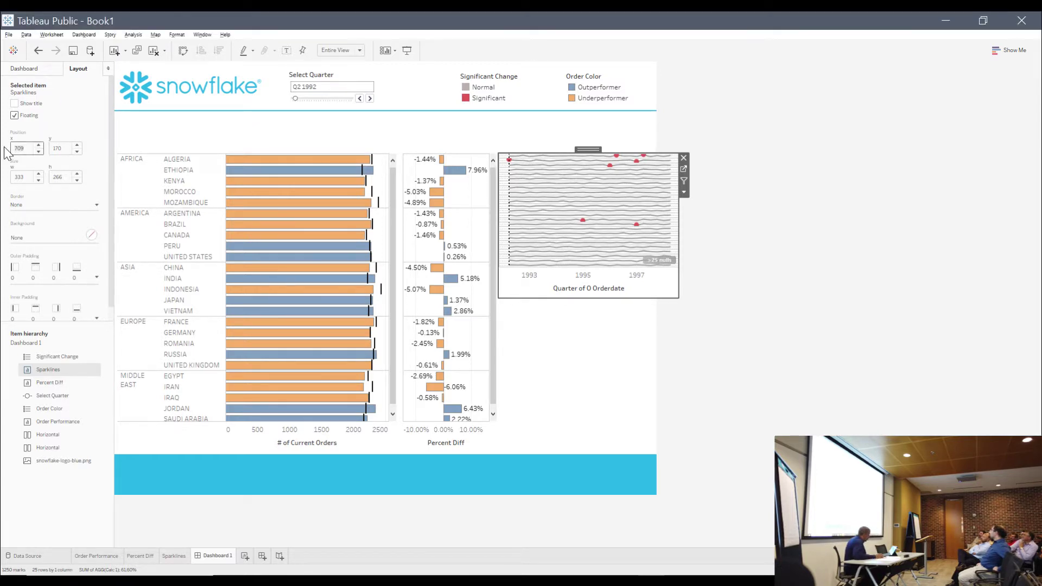
click(19, 178)
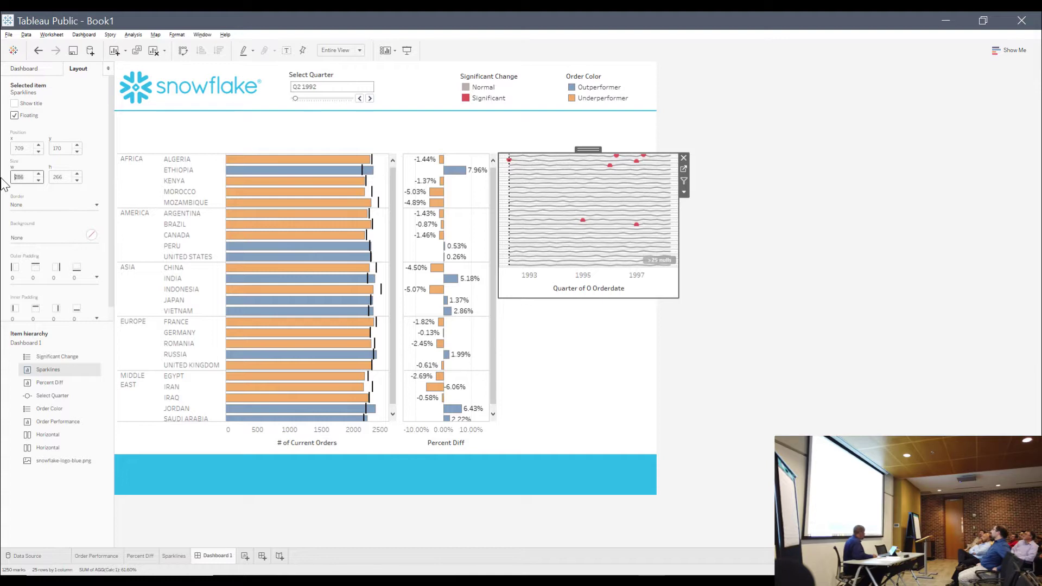
key(Return)
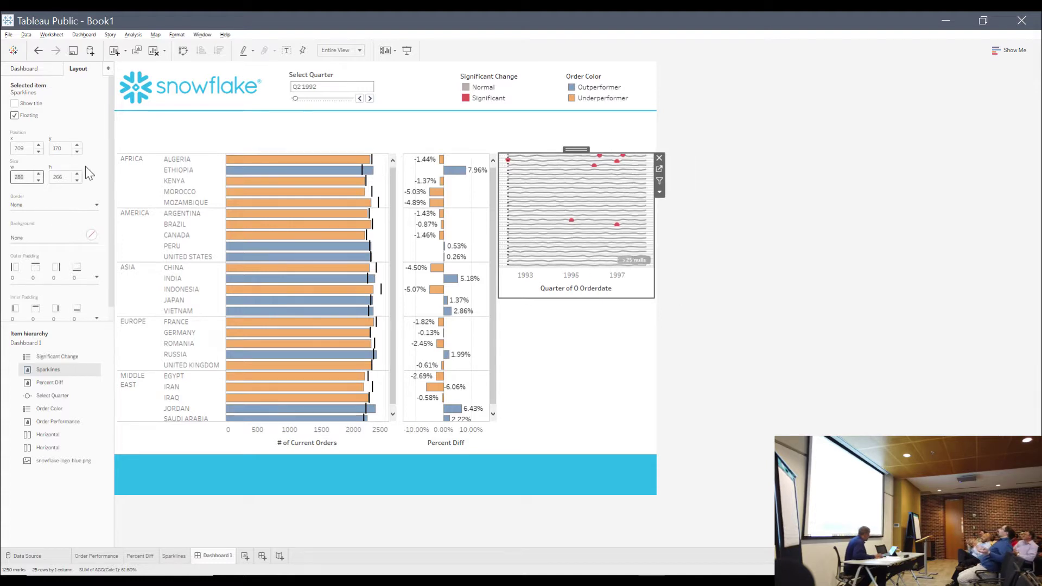
key(Tab)
text(50)
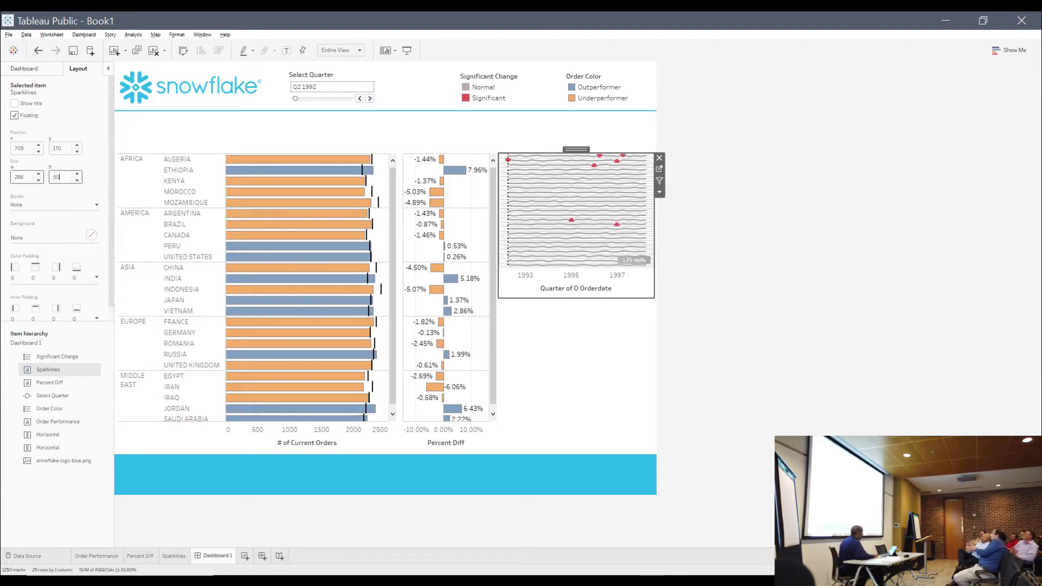
text(1)
key(Return)
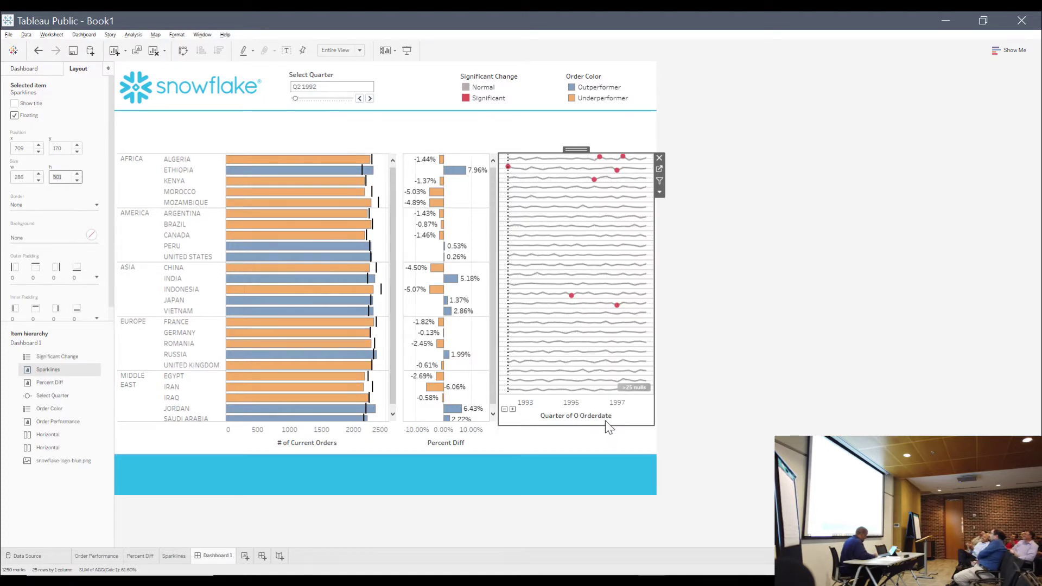
Step: Hide the Quarter of O Orderdate axis header on the Sparklines sheet and deselect the sheet
right_click(607, 416)
click(653, 498)
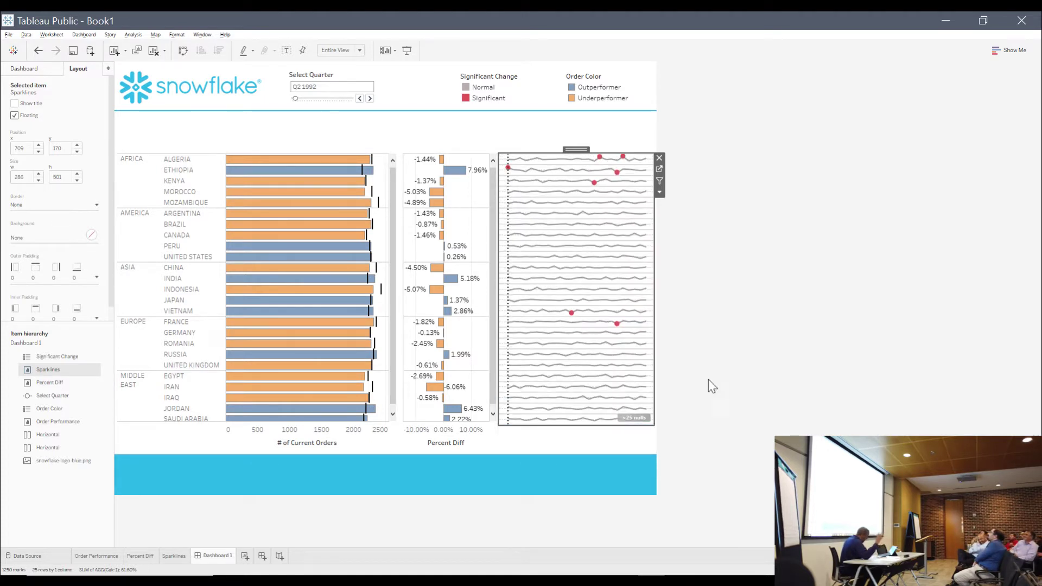
click(751, 347)
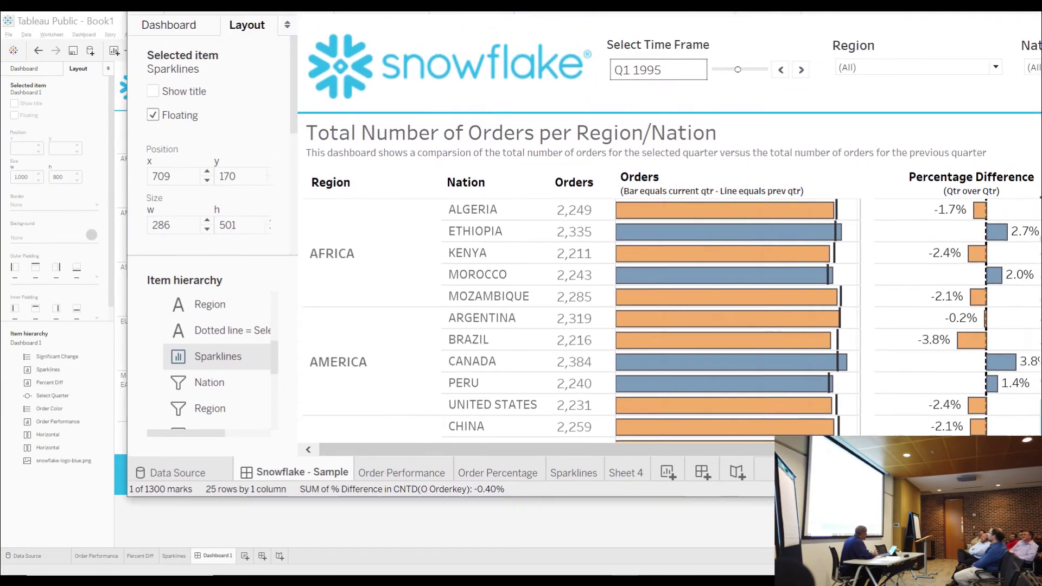
Step: Switch to the Snowflake-Complete workbook, maximize its window and clear the selected mark in its Sparklines sheet
drag(578, 12, 527, 67)
click(994, 67)
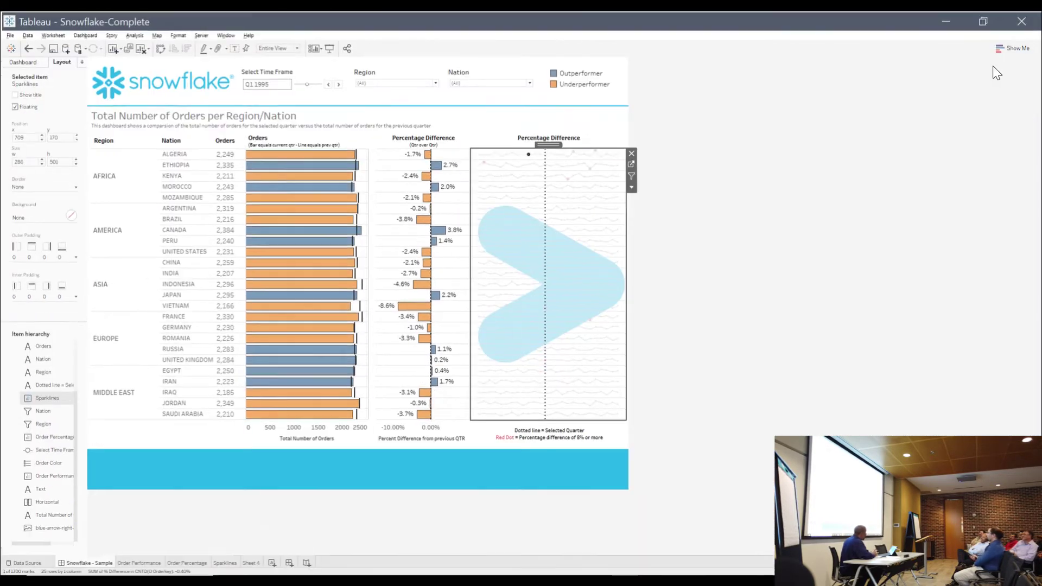
click(838, 154)
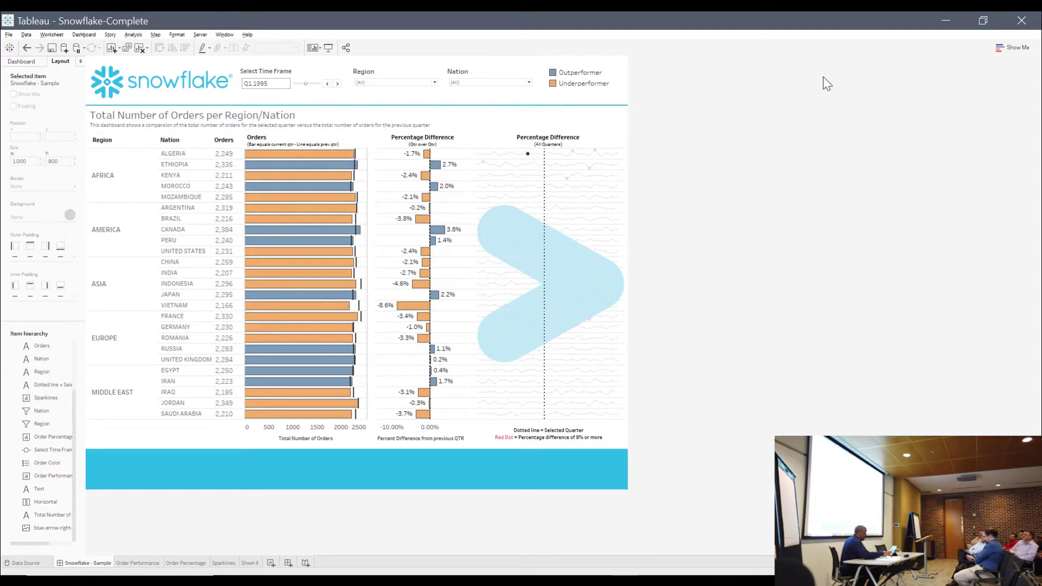
click(559, 175)
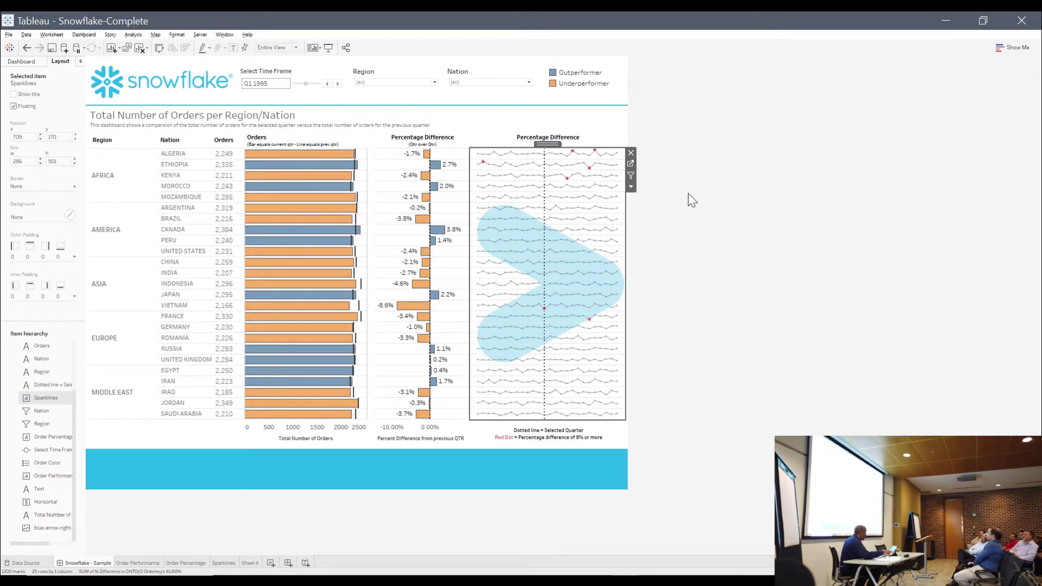
click(686, 194)
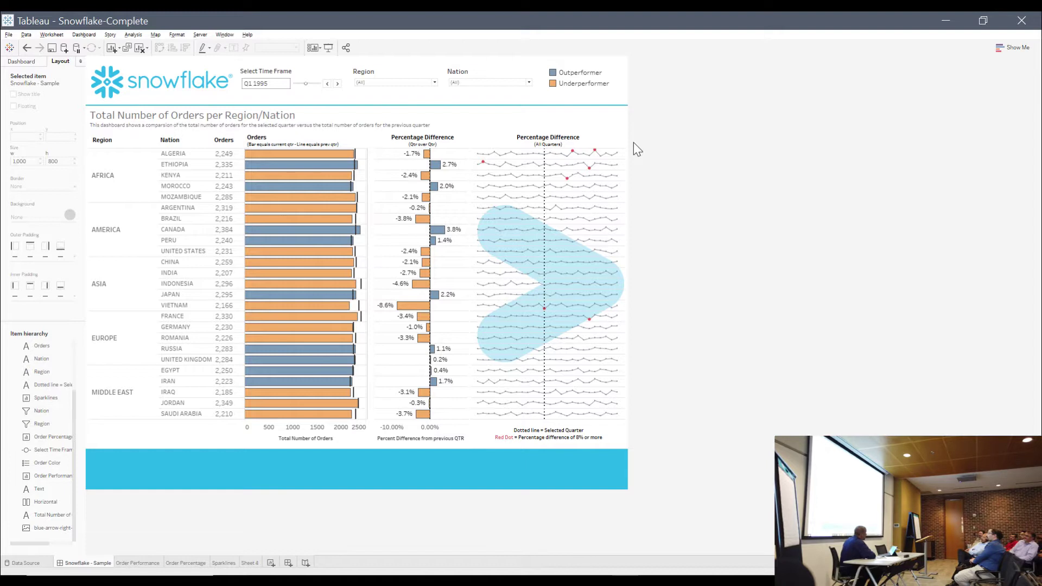
Step: Advance the Select Time Frame parameter quarter by quarter to Q1 1996 to examine how the charts respond
click(337, 84)
click(337, 85)
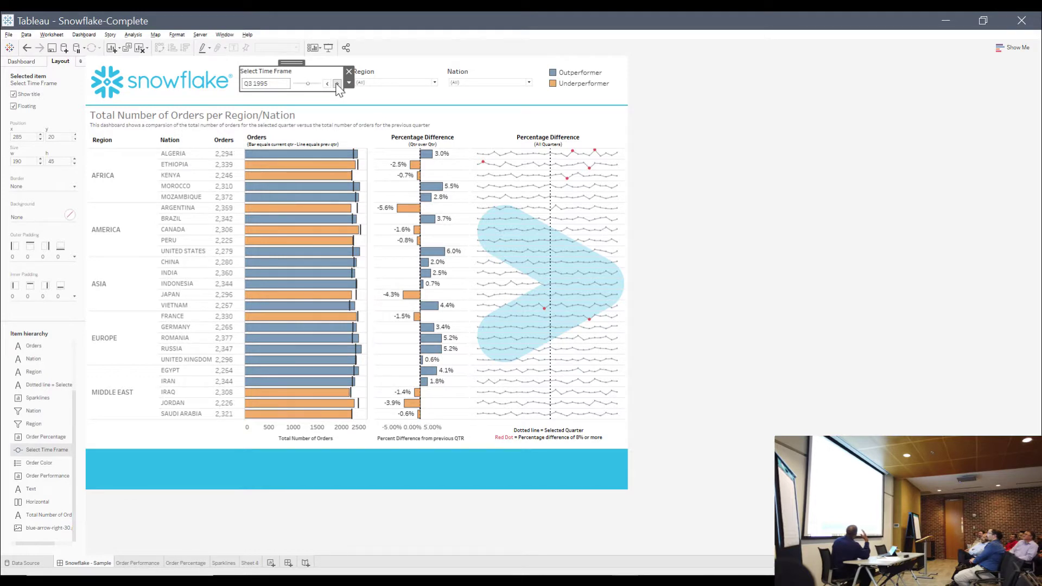
click(337, 84)
click(337, 84)
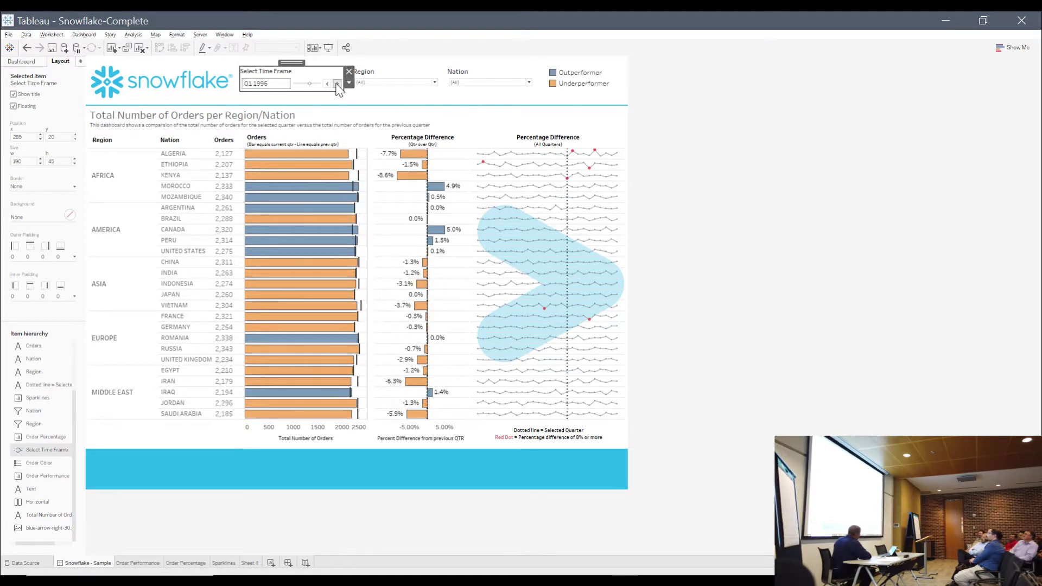
click(791, 198)
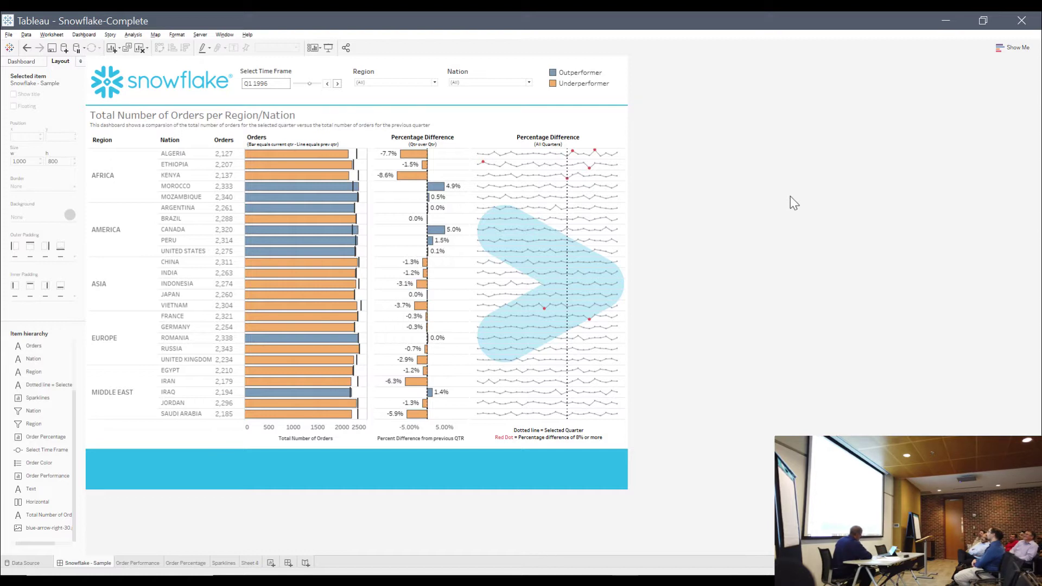
Step: Step the Select Time Frame parameter back to Q1 1995 to compare the charts across quarters
click(328, 84)
click(328, 84)
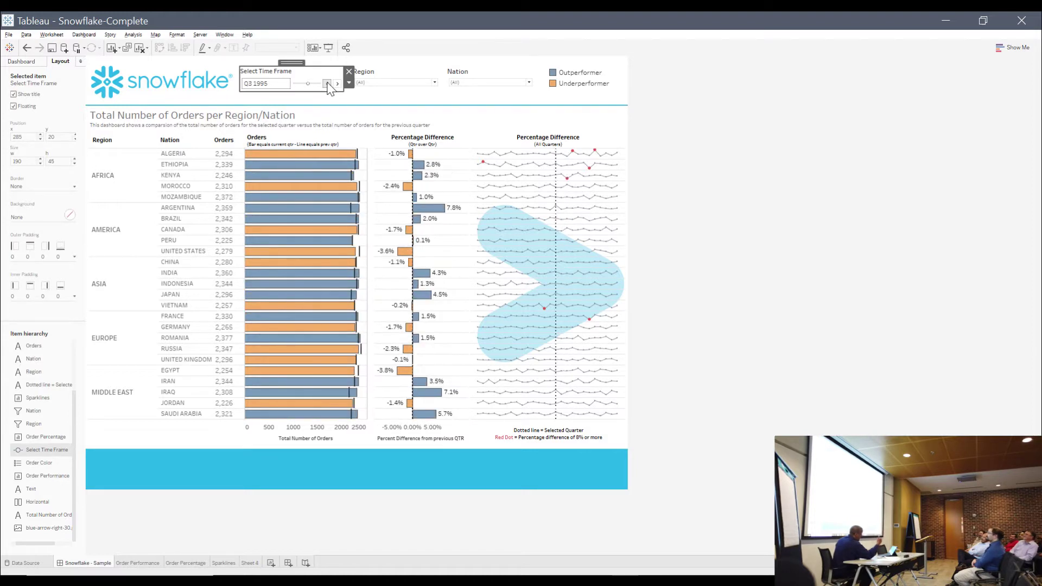
click(328, 84)
click(328, 85)
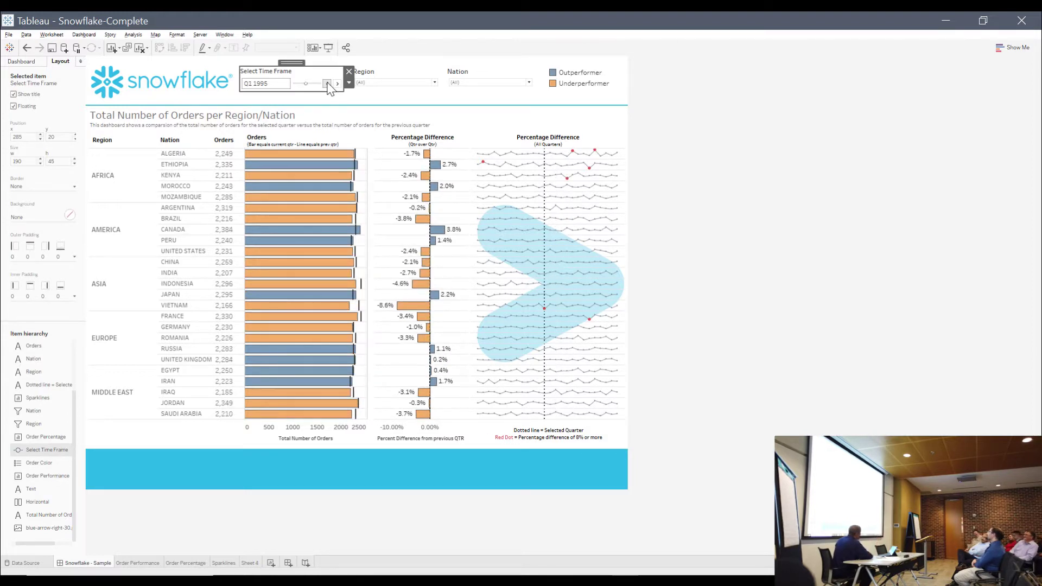
click(823, 186)
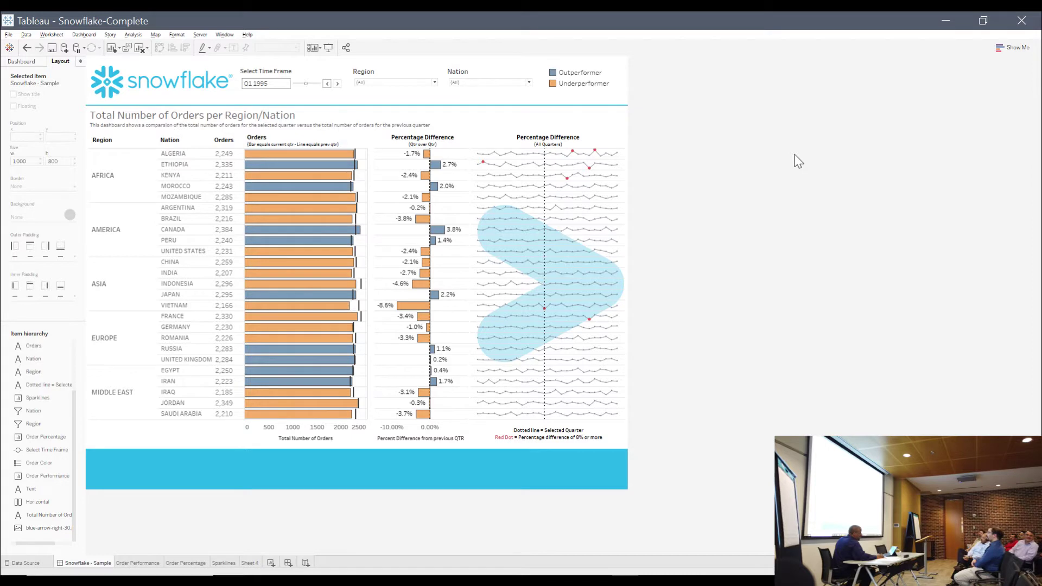
click(307, 78)
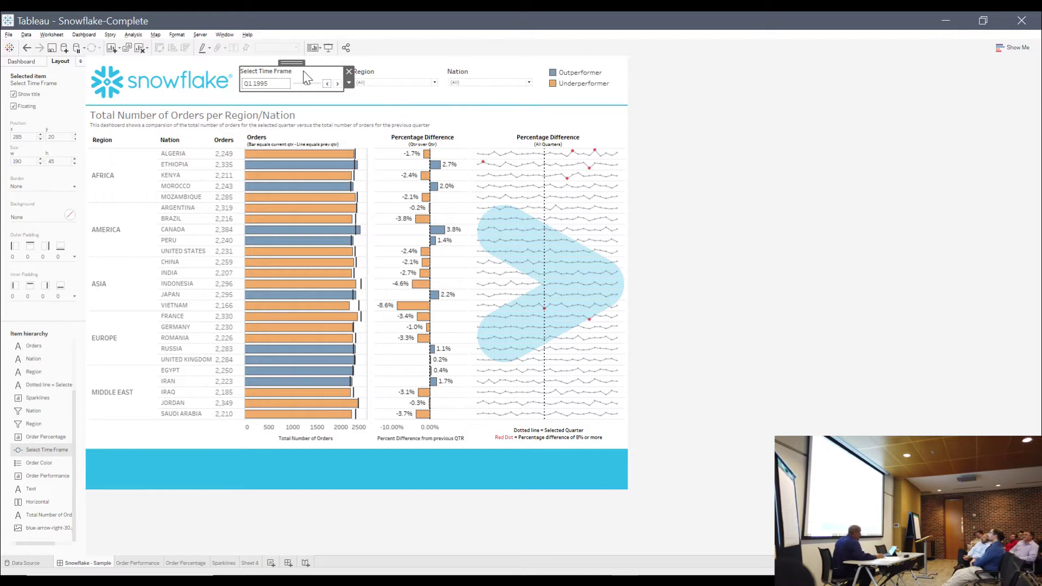
Step: Select the dashboard's Region, Nation and Select Time Frame controls in turn to examine them
click(389, 79)
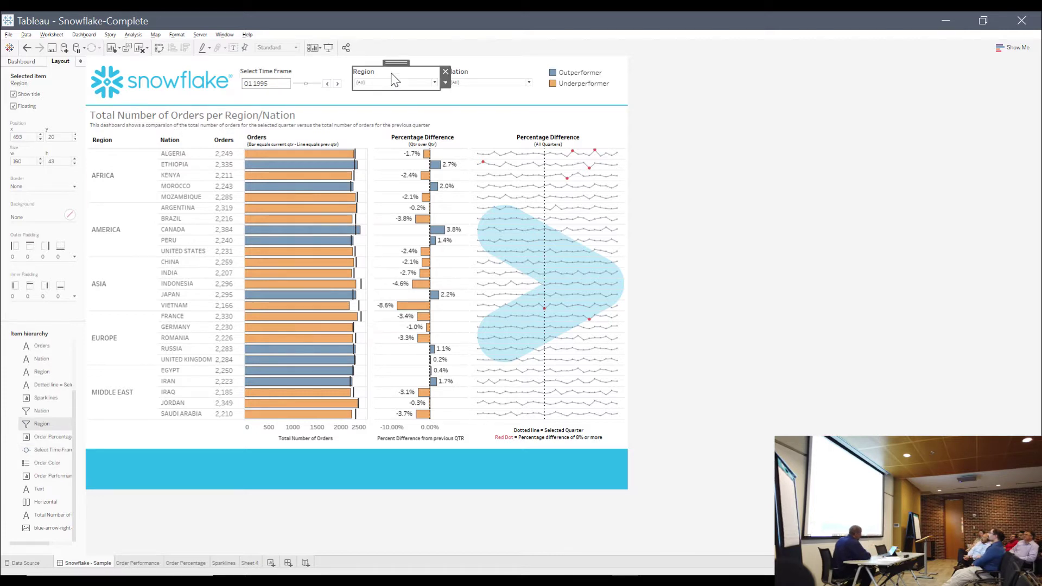
click(485, 74)
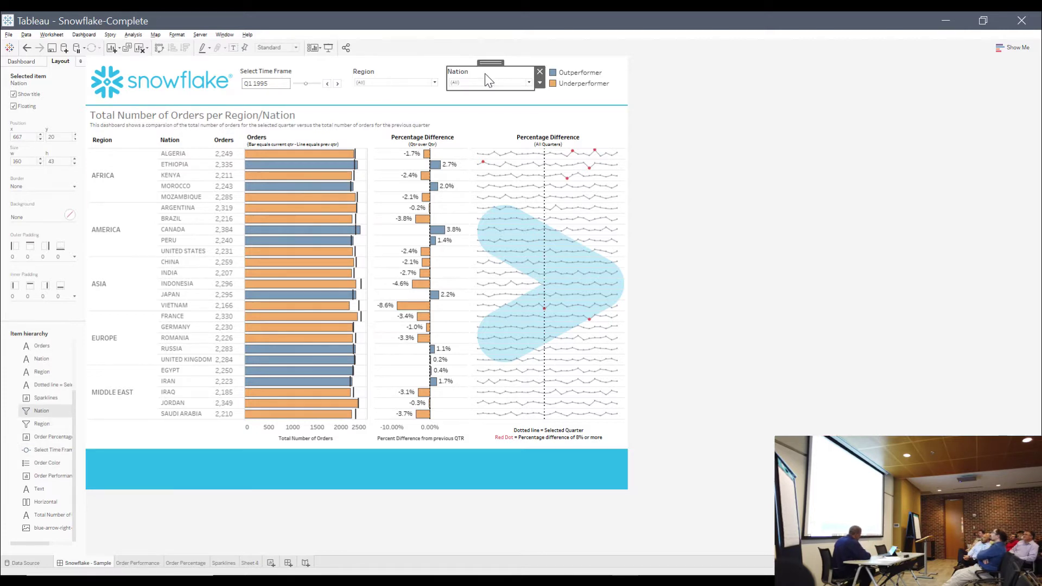
click(413, 73)
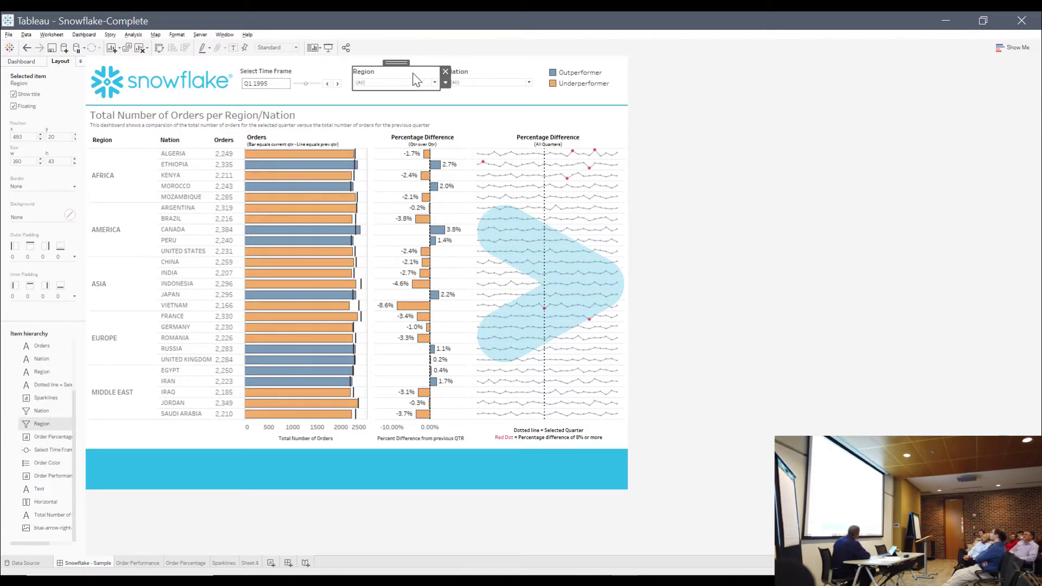
click(286, 79)
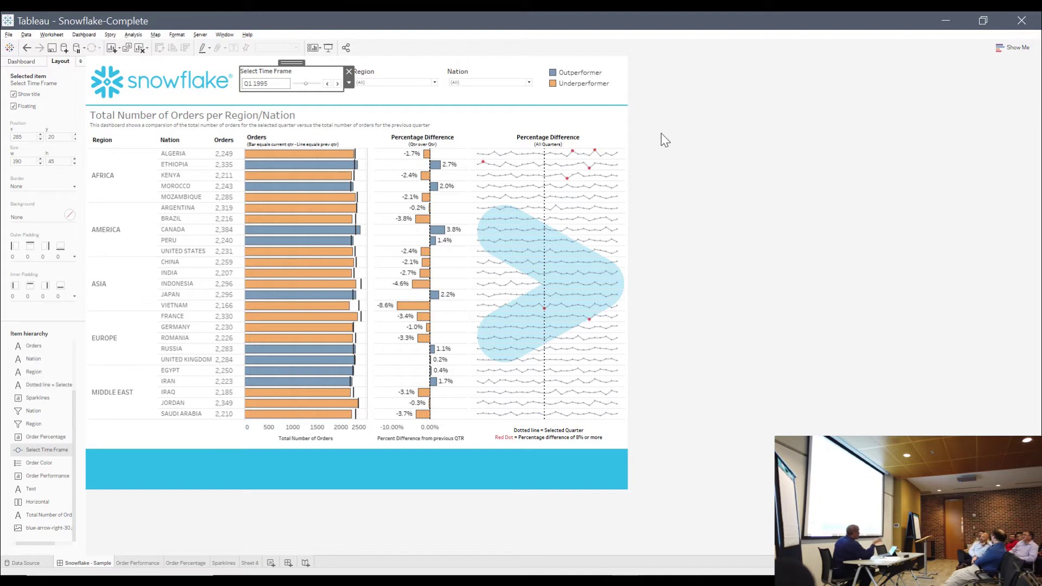
Step: On Sheet 4, expand the ORDERS dimensions and examine what can be created from the O Orderdate field
click(255, 563)
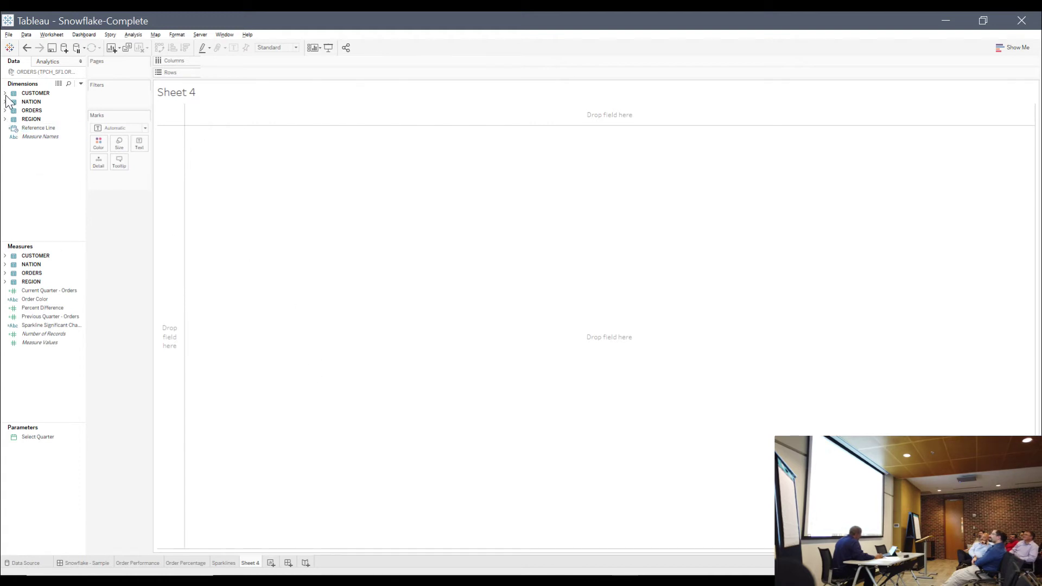
click(5, 110)
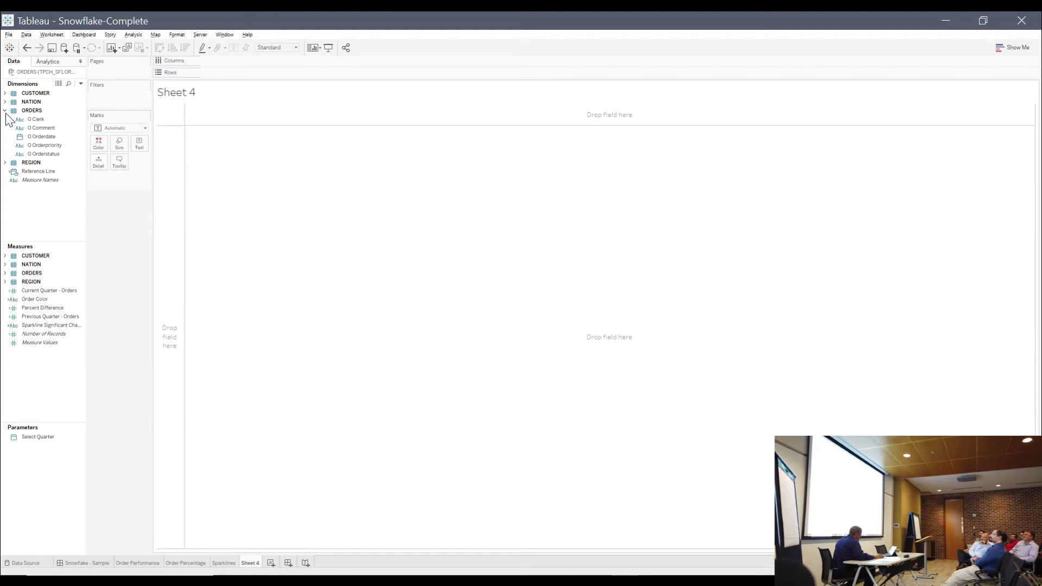
right_click(34, 136)
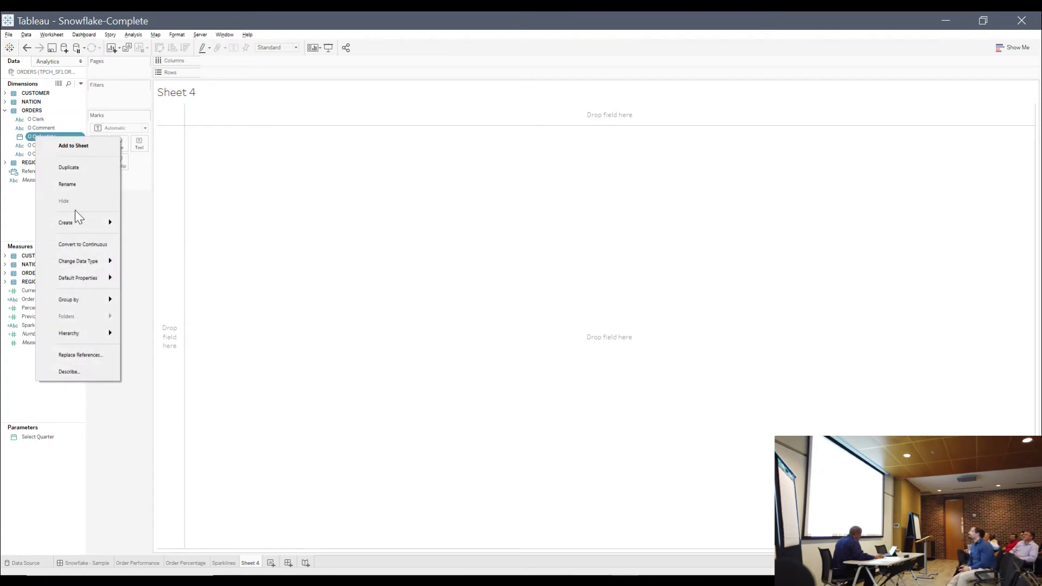
click(31, 172)
right_click(38, 138)
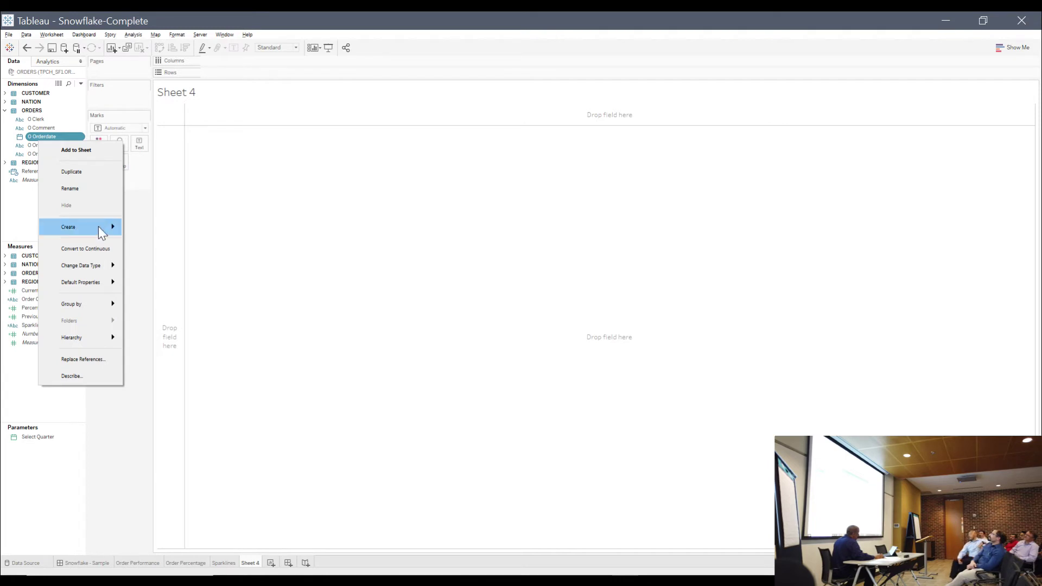
click(150, 272)
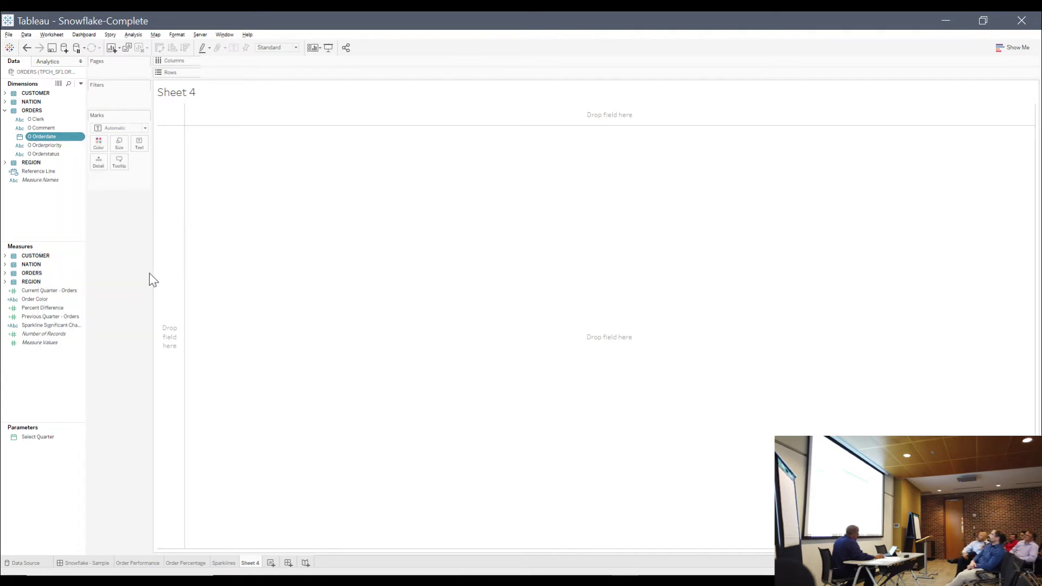
right_click(50, 136)
mouse_move(106, 263)
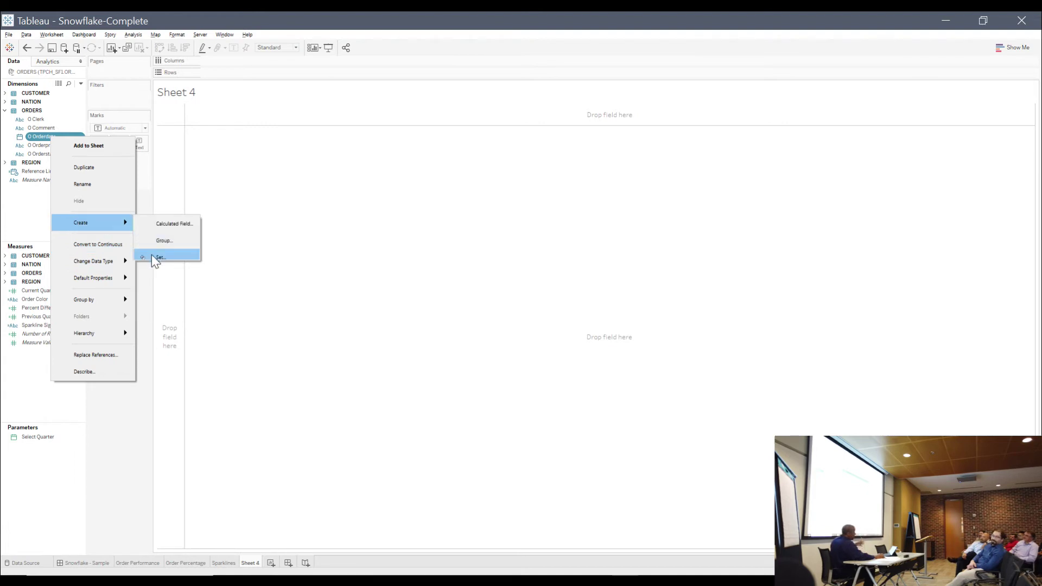
Step: Preview the Select Quarter parameter's allowable values as a List, review the quarterly dates and cancel the edit
right_click(43, 439)
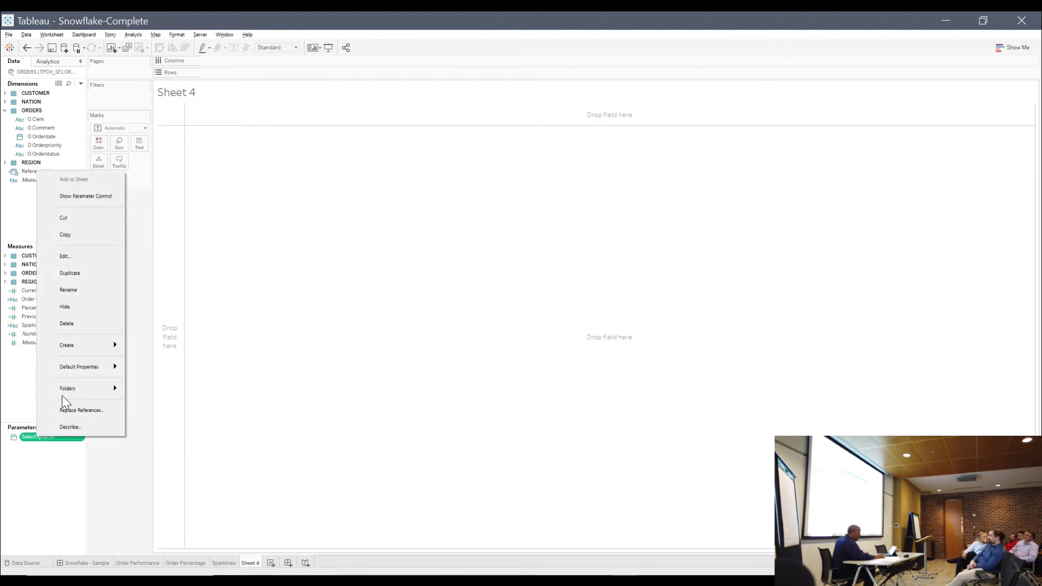
click(86, 259)
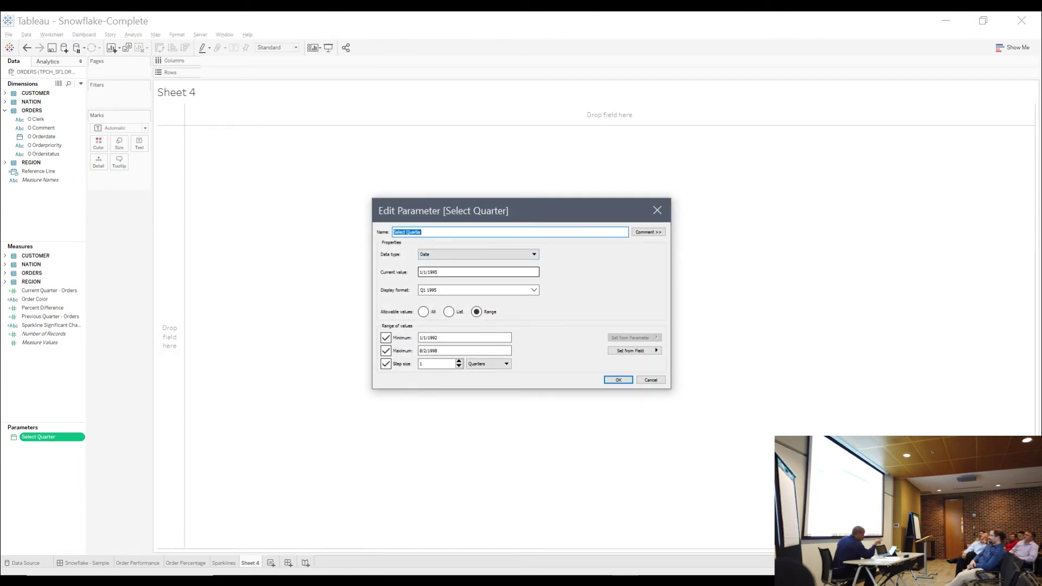
click(450, 313)
drag(475, 212, 448, 84)
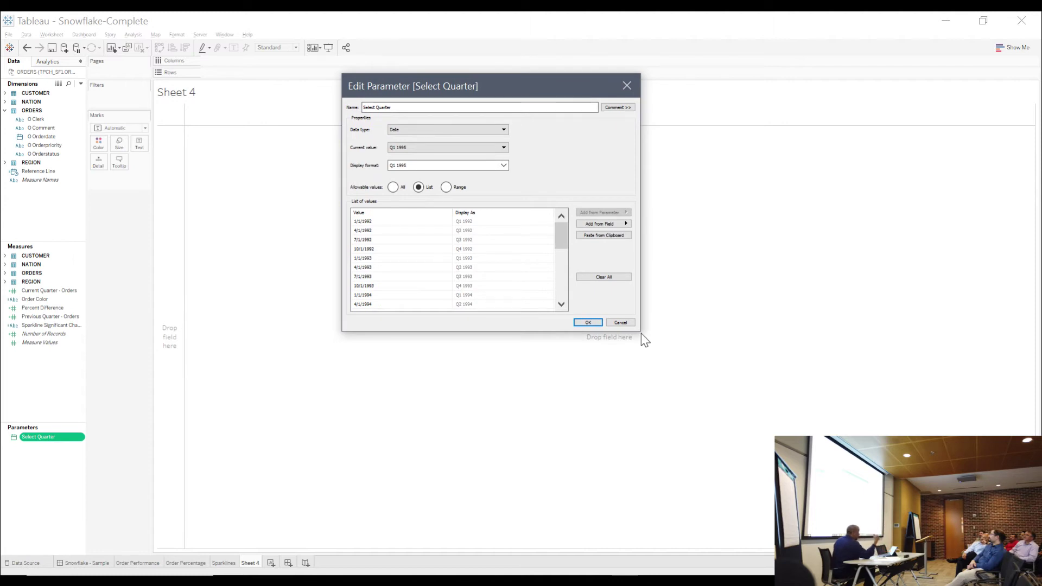
drag(561, 244, 572, 294)
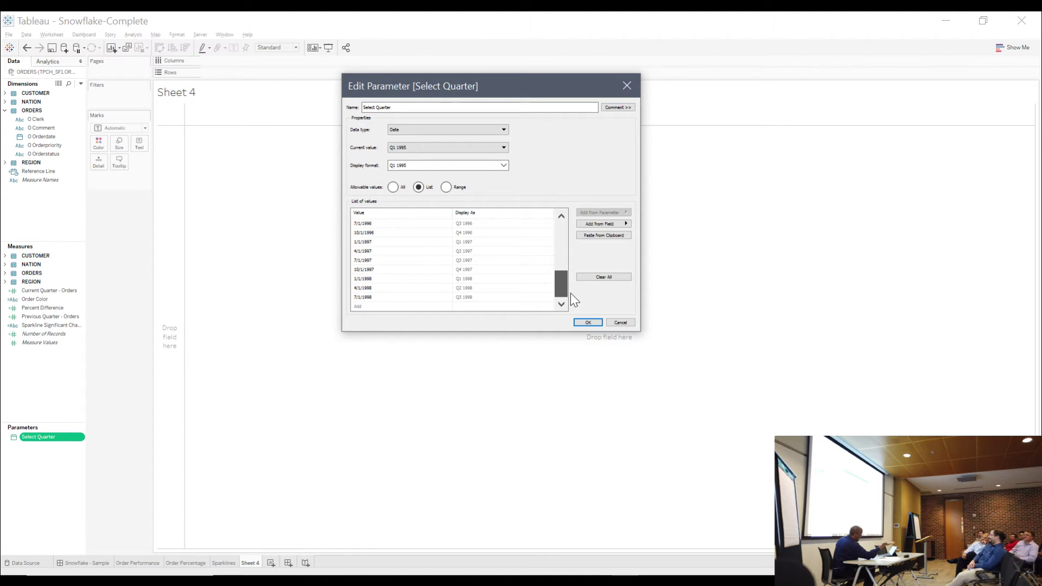
drag(568, 285, 568, 233)
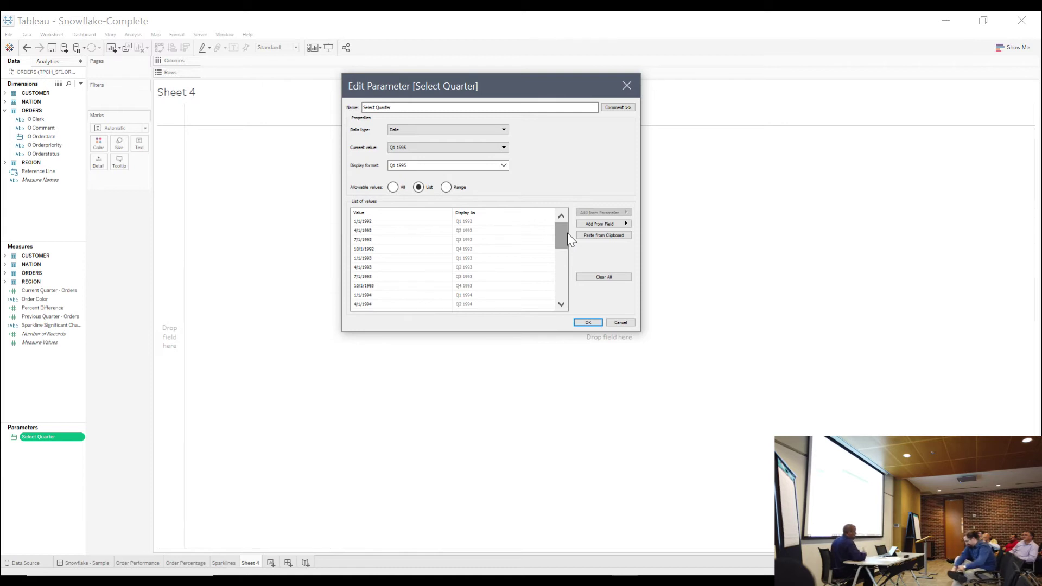
drag(564, 237, 568, 285)
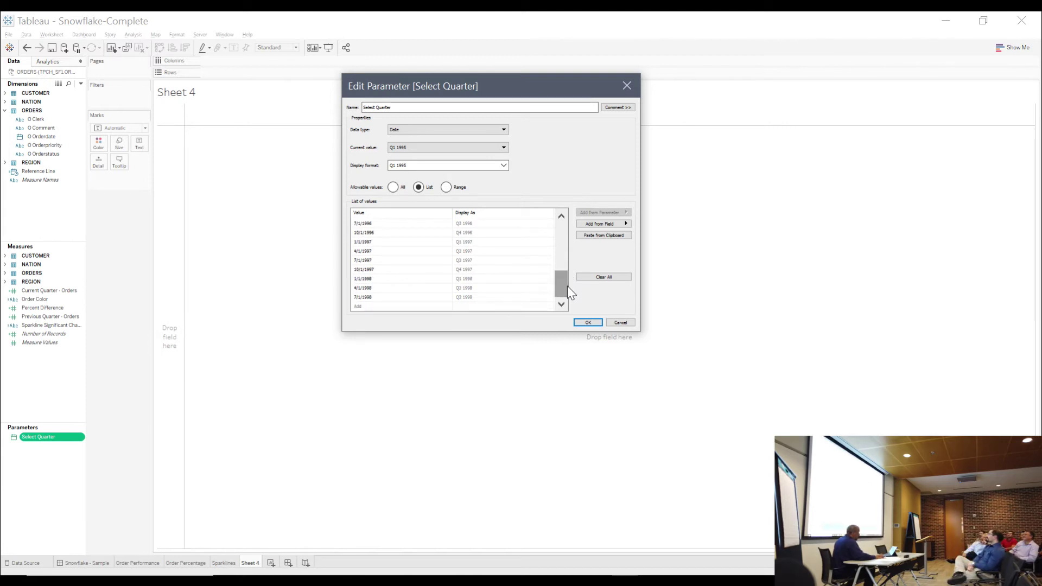
click(612, 323)
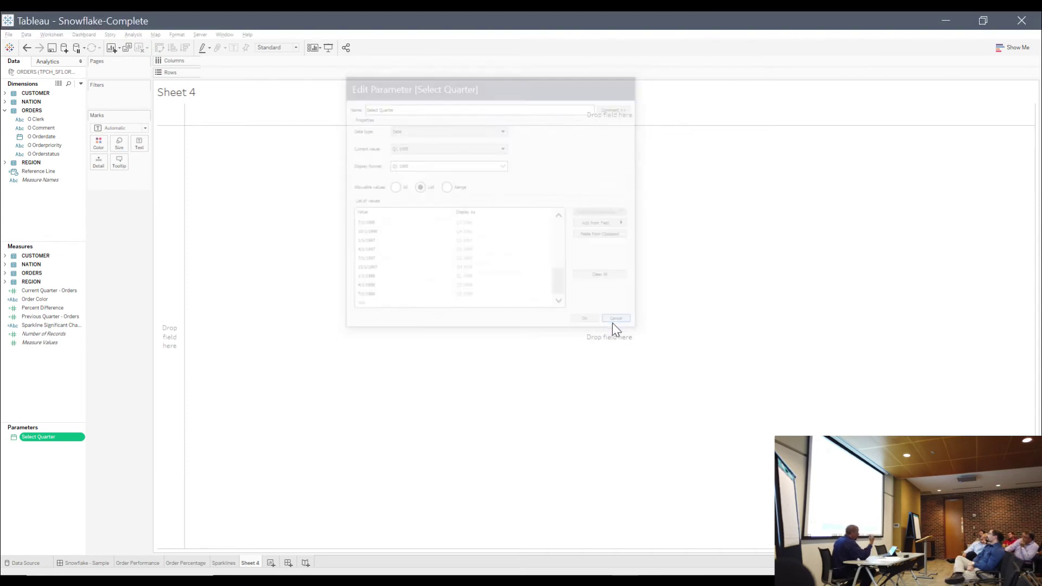
Step: Show the Select Quarter parameter control on Sheet 4 and place it beneath the Marks card
right_click(56, 437)
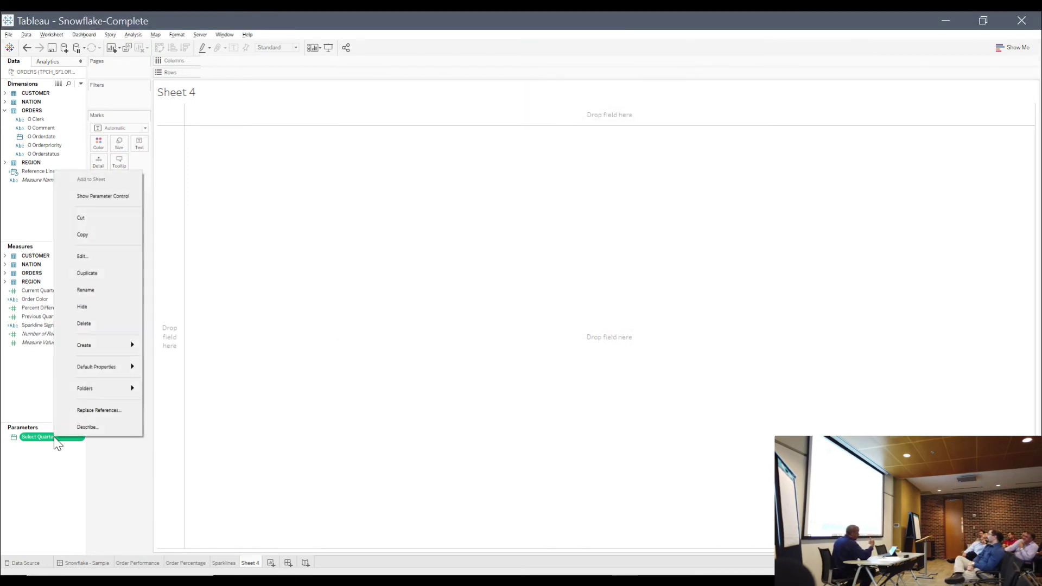
click(112, 197)
drag(1025, 86, 145, 212)
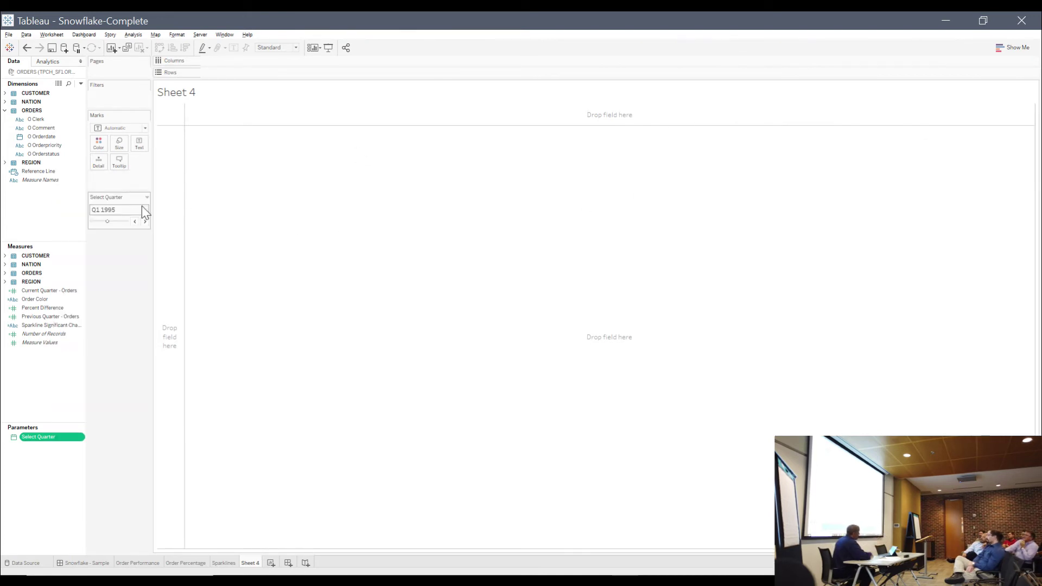
click(145, 199)
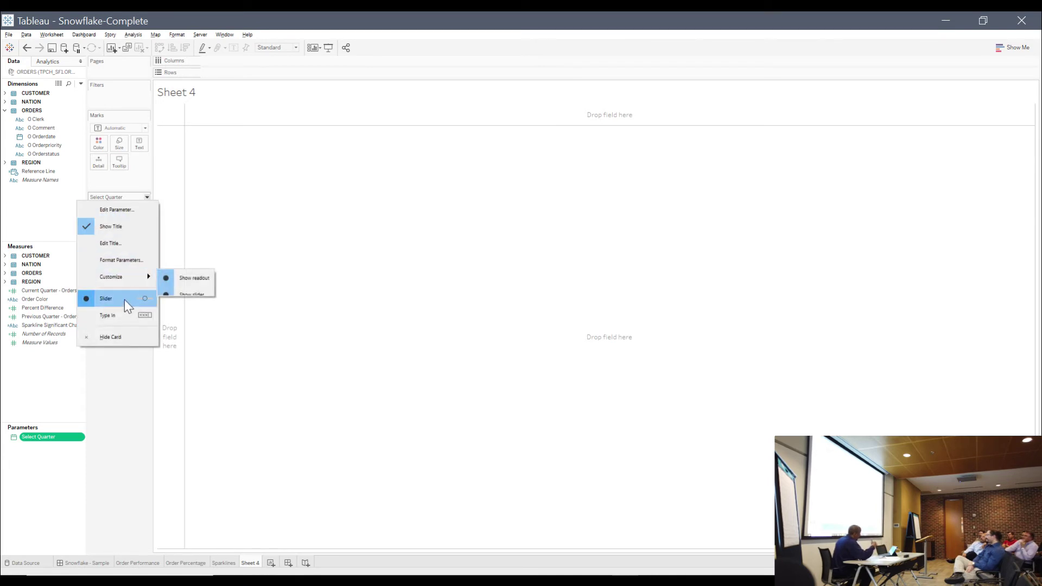
click(109, 366)
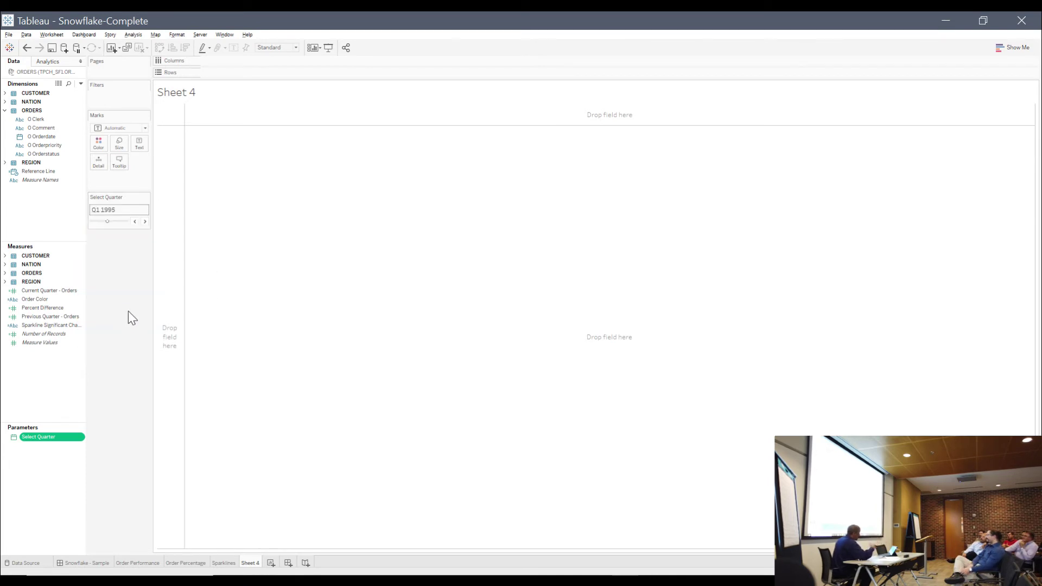
Step: Advance the Select Quarter control to Q4 1995 and return to the Snowflake - Sample dashboard with nothing selected
click(144, 222)
click(145, 222)
click(144, 221)
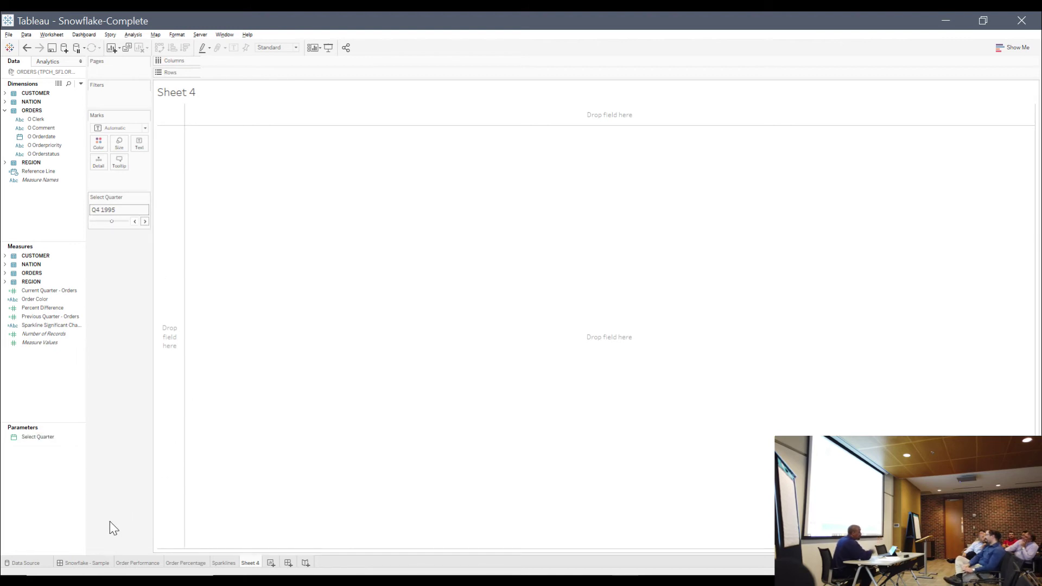
click(90, 562)
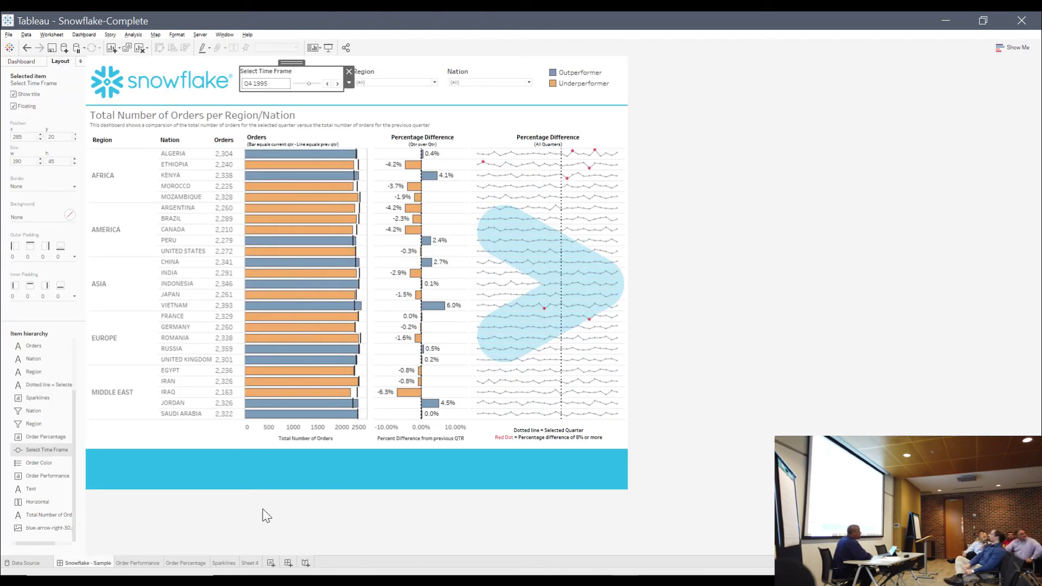
click(24, 61)
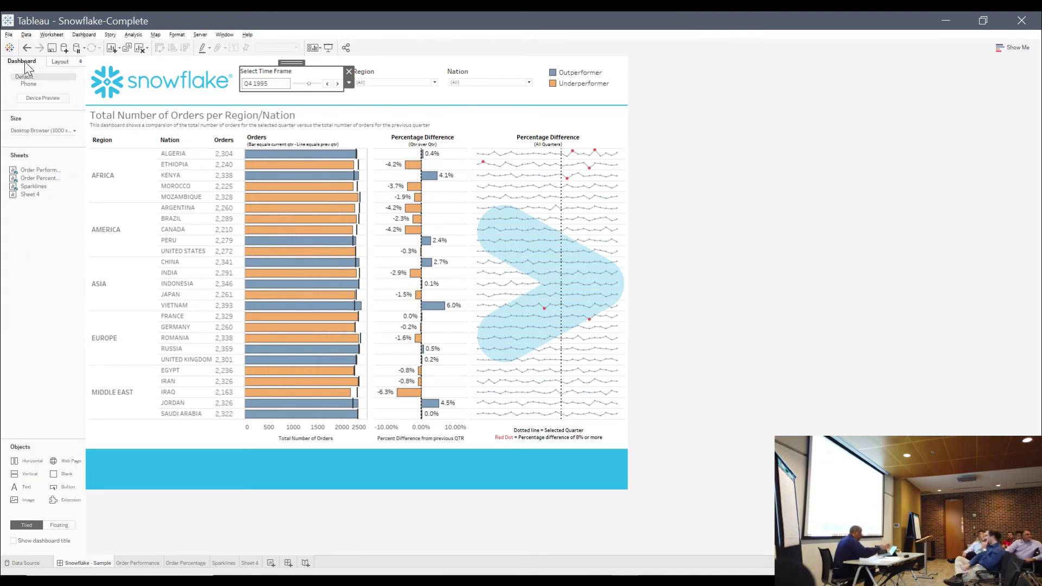
click(693, 187)
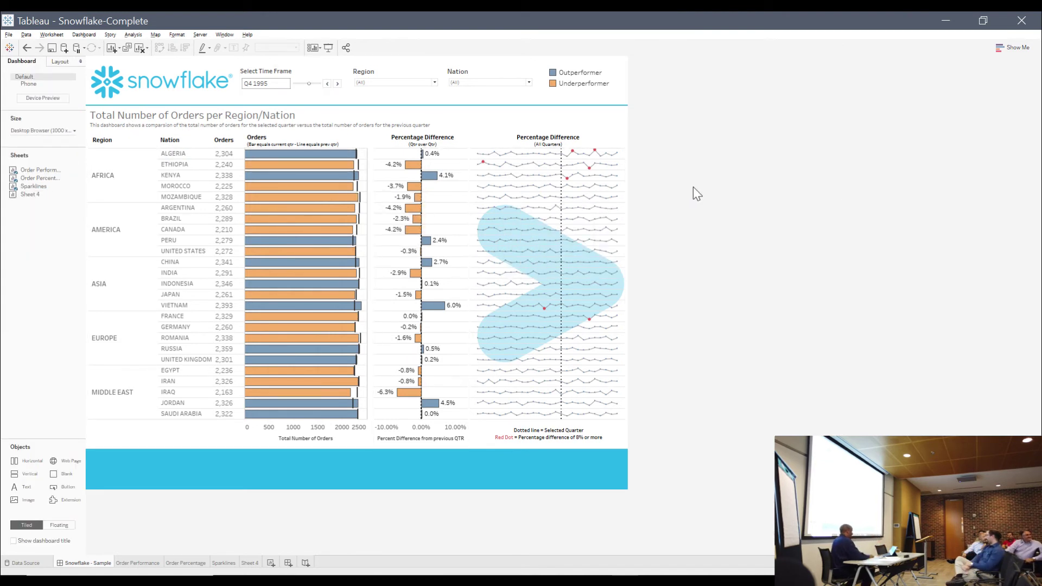
Step: Advance the dashboard's Select Time Frame parameter to Q1 1996 and deselect the control
click(337, 83)
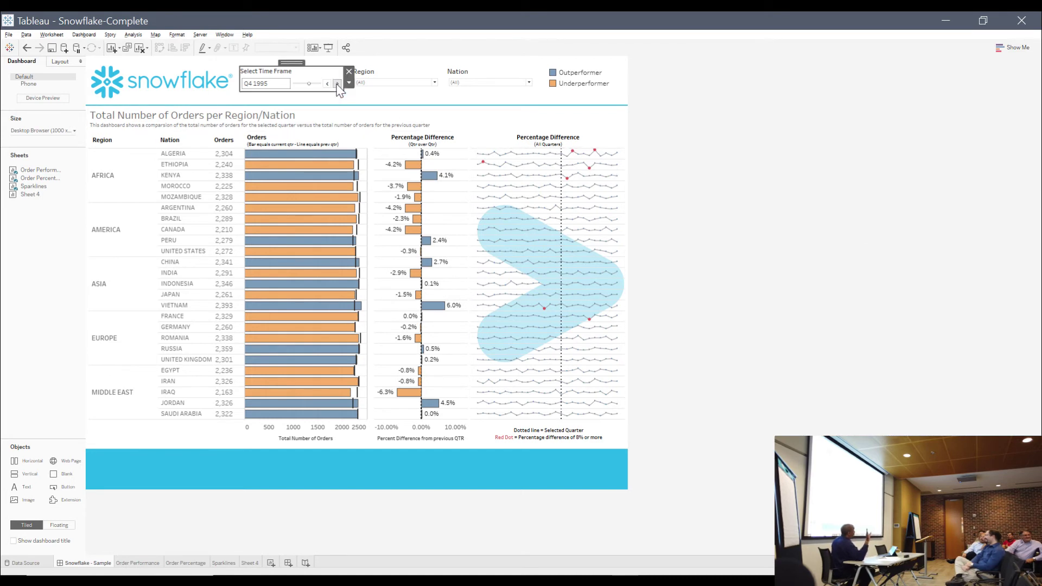
click(780, 179)
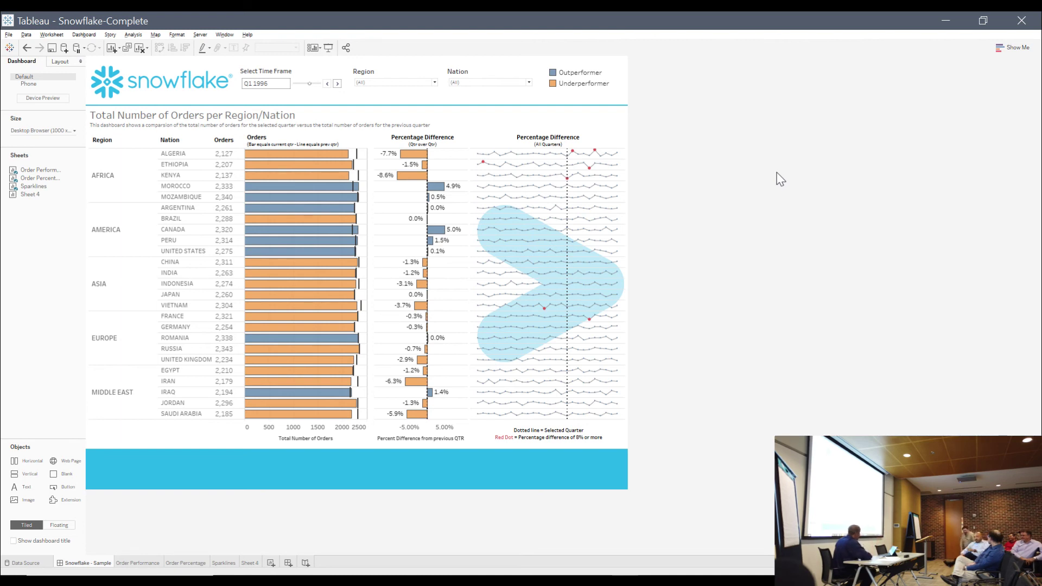
click(689, 574)
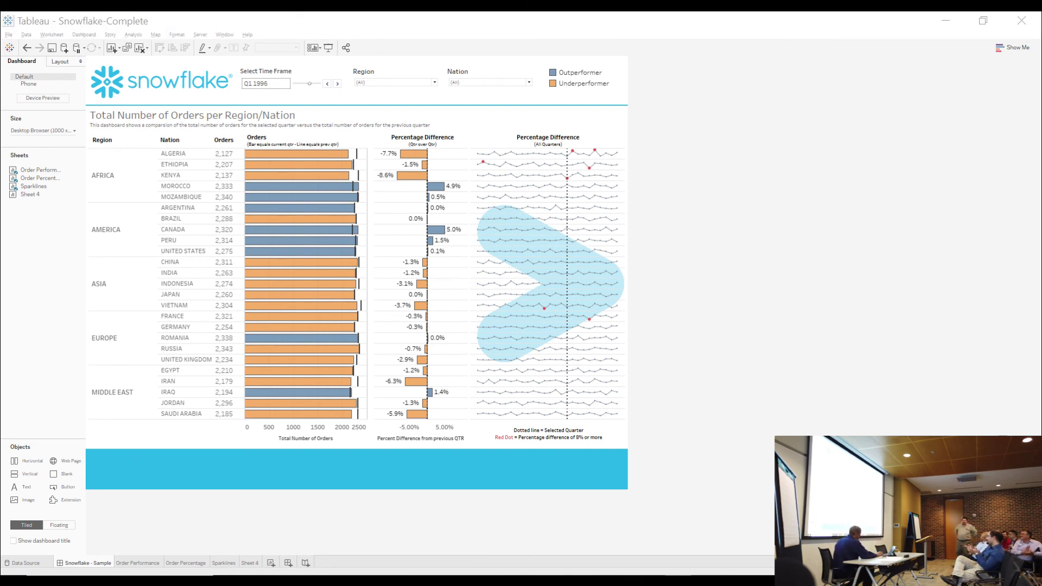